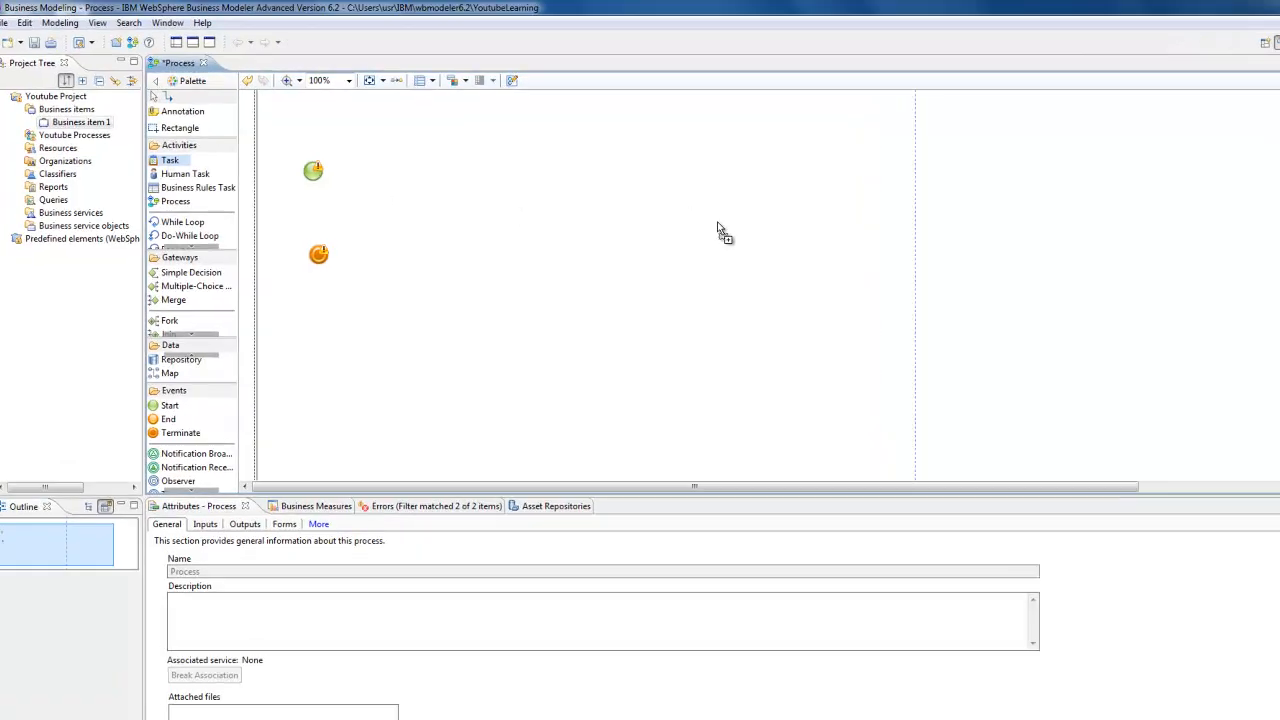
# Add a task named "Analysing data" to the process canvas, well to the right of the start and terminate nodes
pyautogui.click(674, 207)
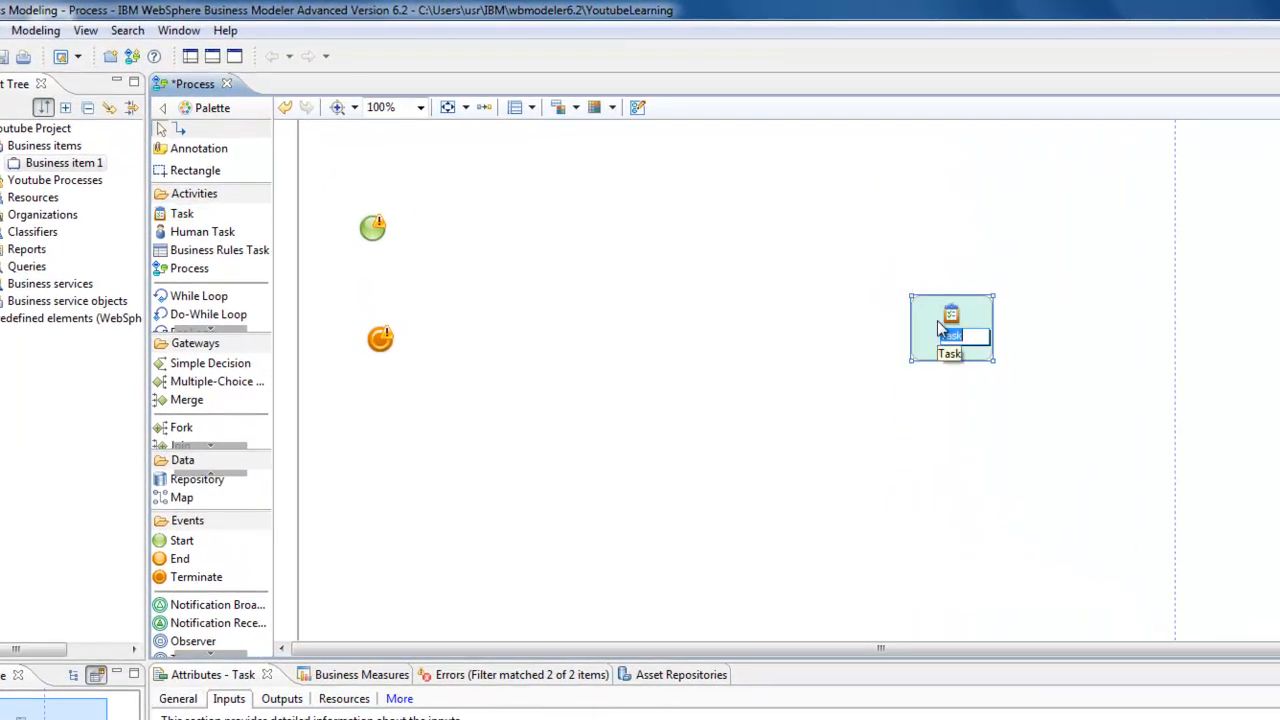
pyautogui.write('Analysi')
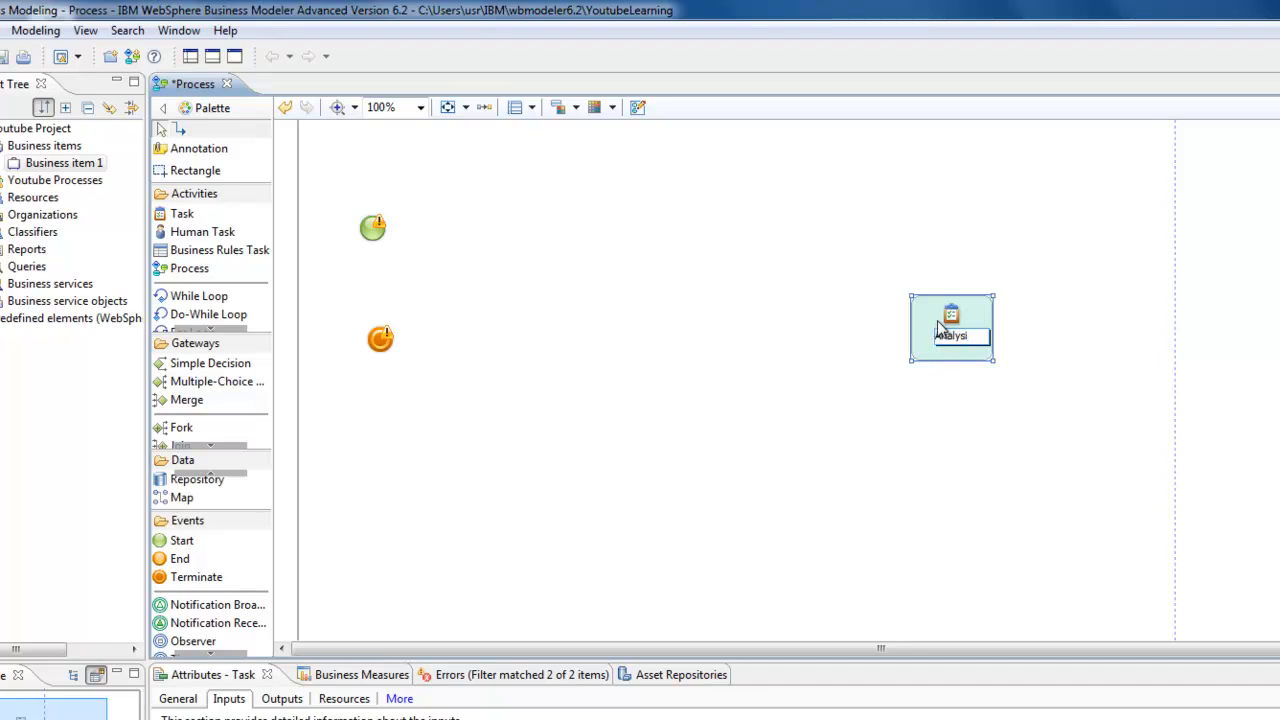
pyautogui.write('ng data')
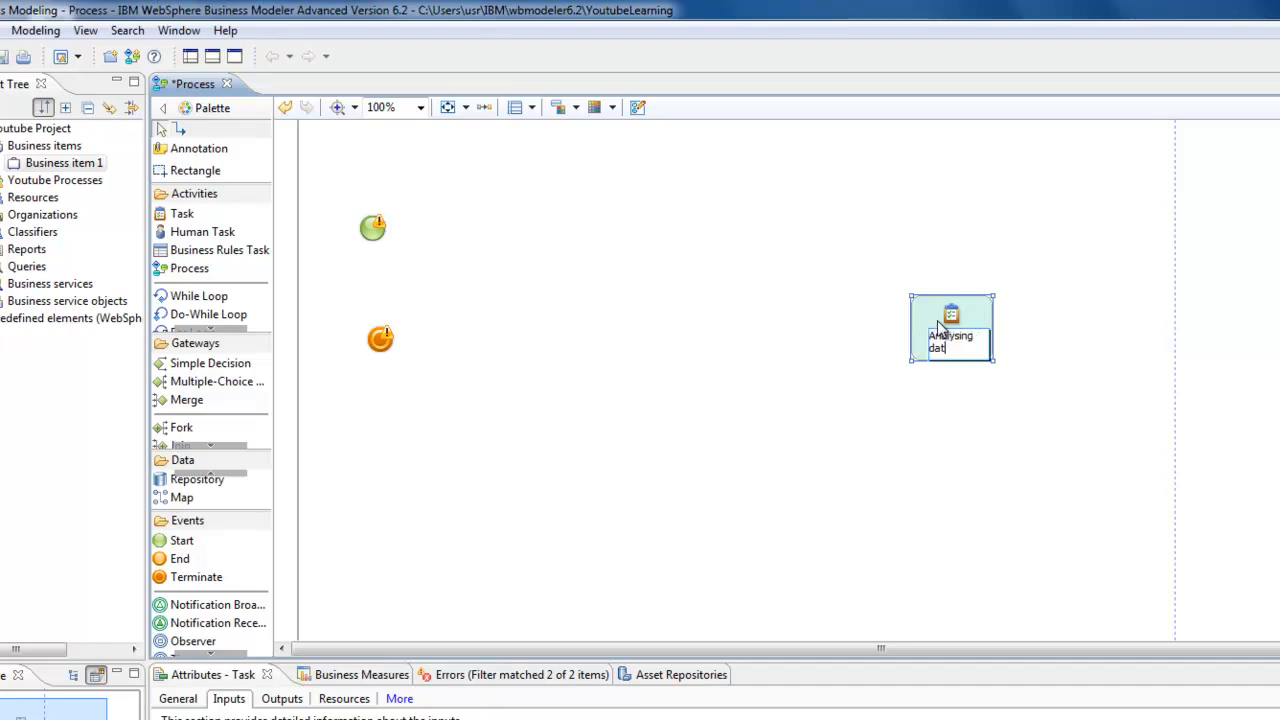
pyautogui.press('Return')
pyautogui.click(916, 196)
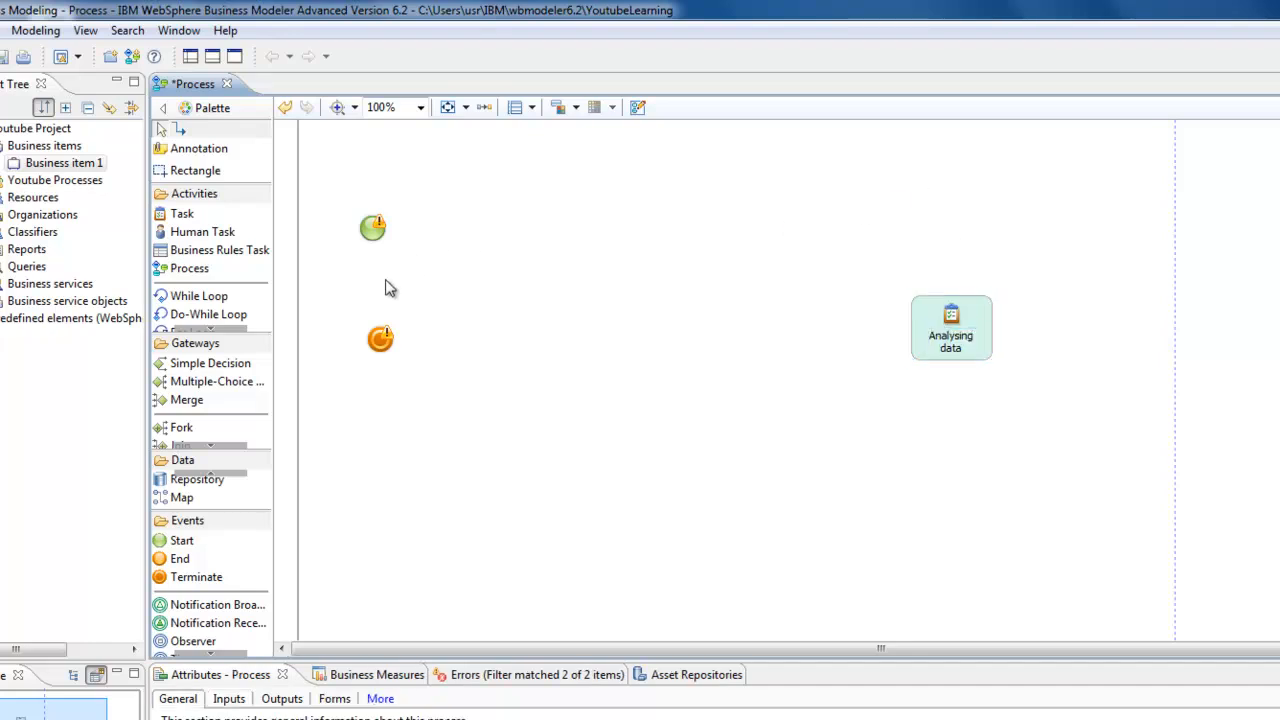
# Place a local information repository to the right of the Analysing data task, keeping its default name
pyautogui.click(195, 484)
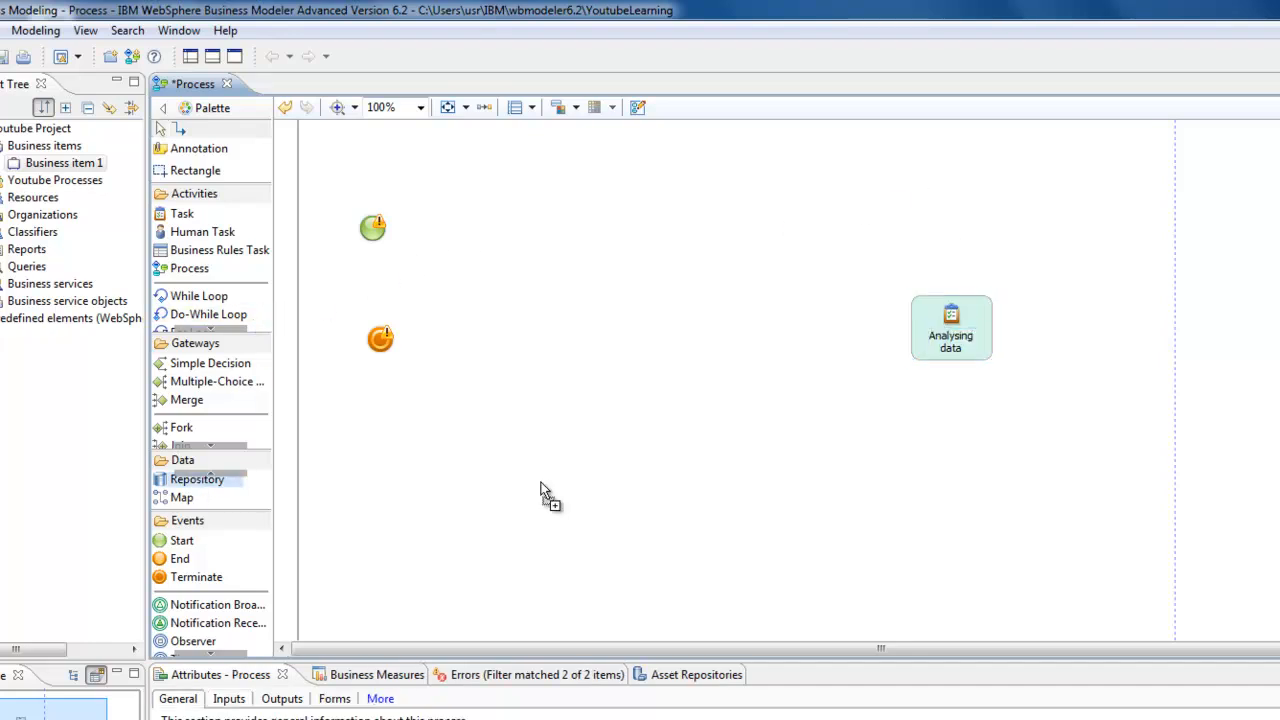
pyautogui.click(1163, 317)
pyautogui.click(1126, 270)
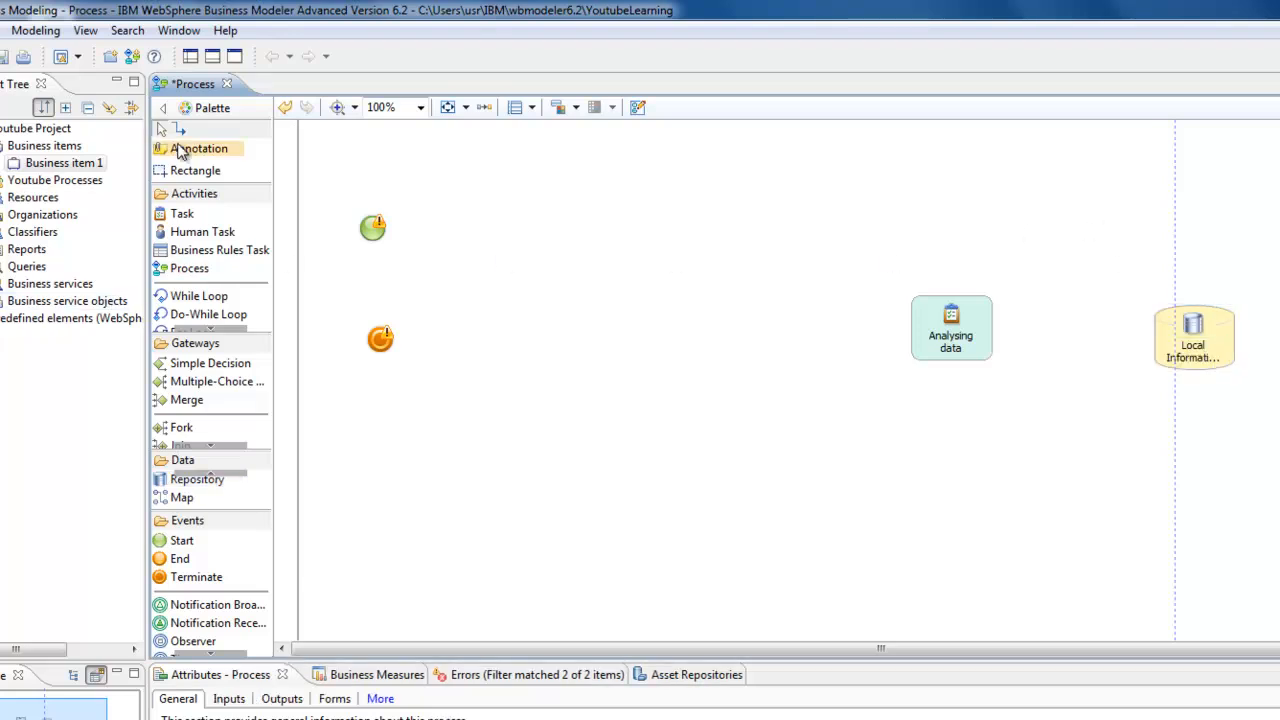
# Connect the Analysing data task's output to the local information repository
pyautogui.click(945, 321)
pyautogui.click(1219, 349)
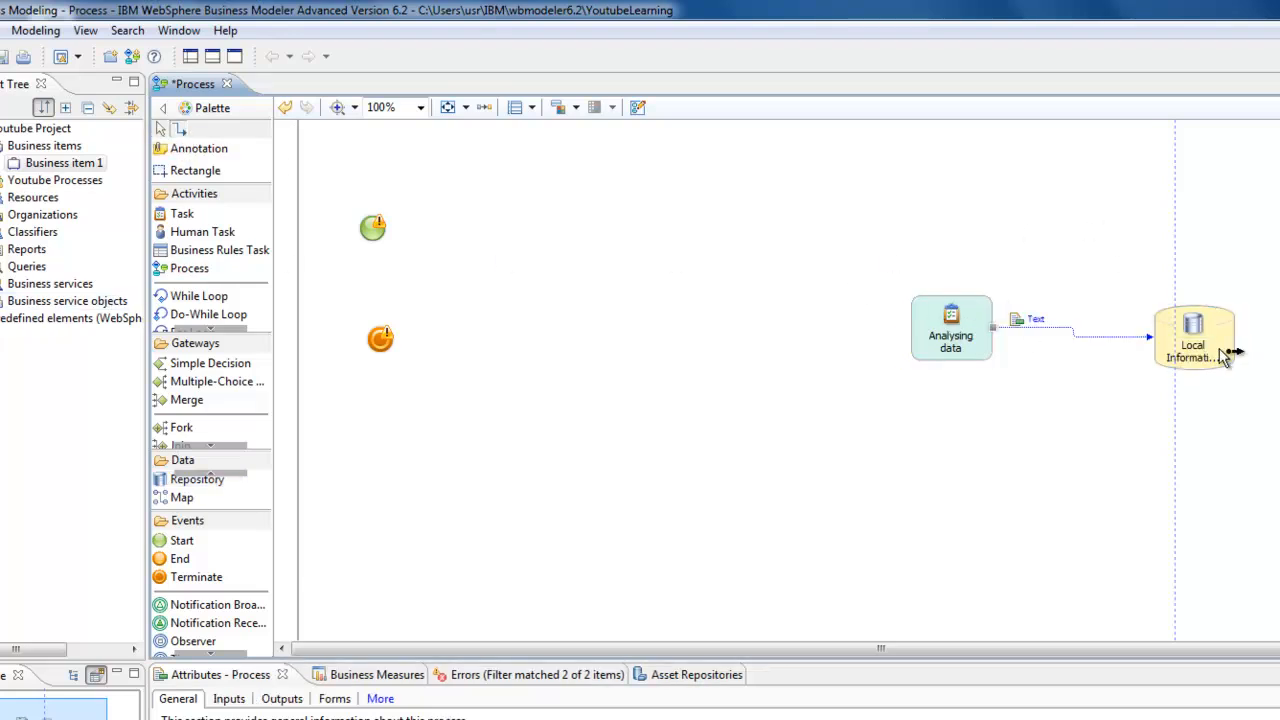
pyautogui.rightClick(984, 209)
pyautogui.click(979, 205)
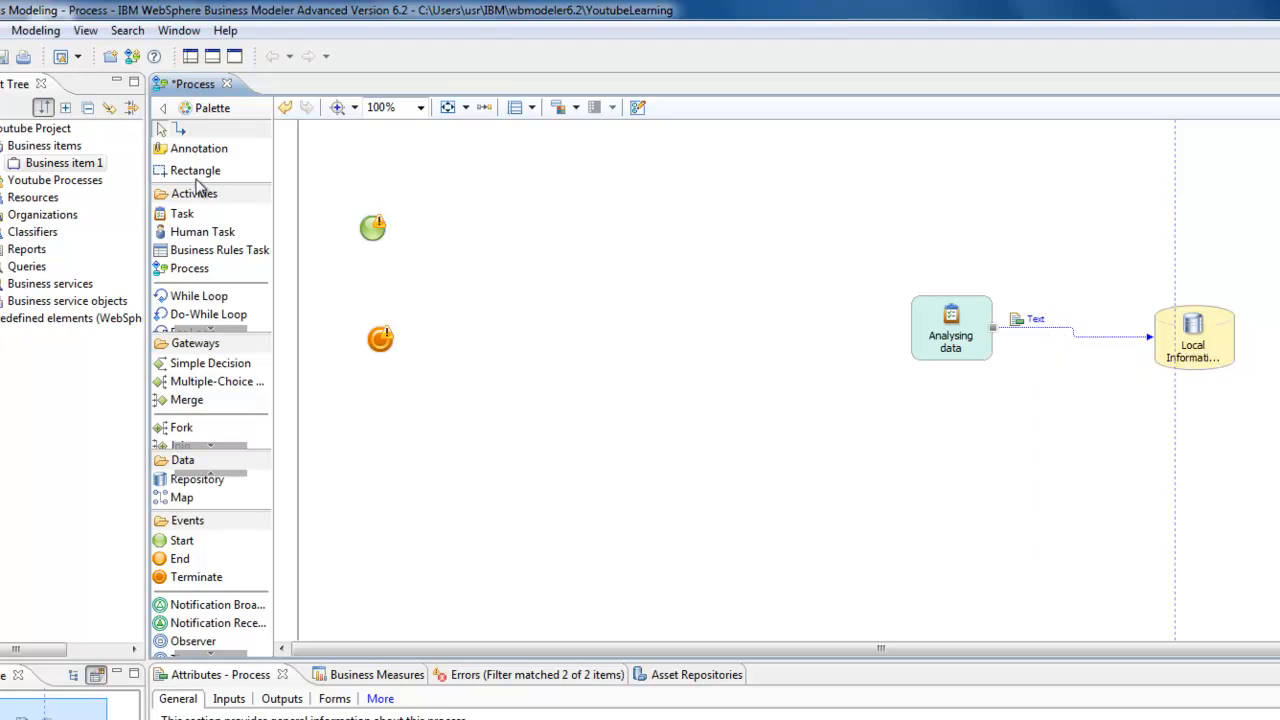
# Try to assign Business item 1 to the connection between the Analysing data task and the repository
pyautogui.moveTo(64, 163); pyautogui.dragTo(1075, 336)
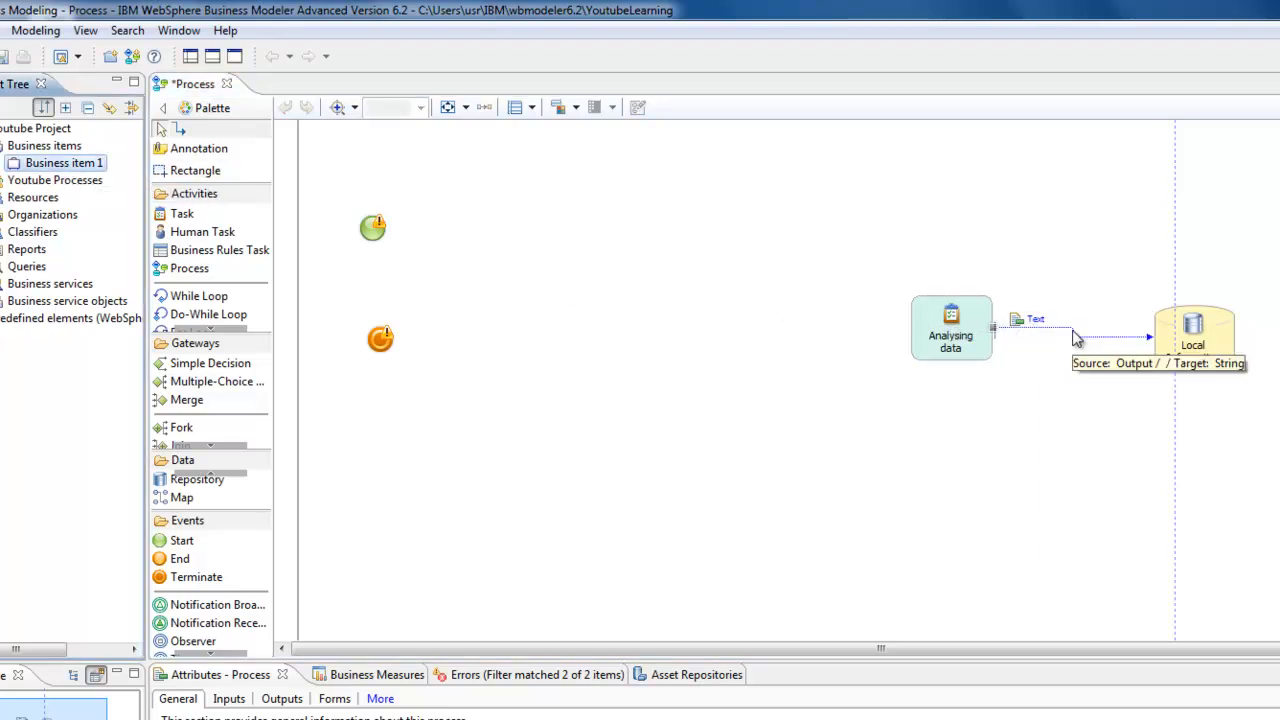
pyautogui.click(1018, 322)
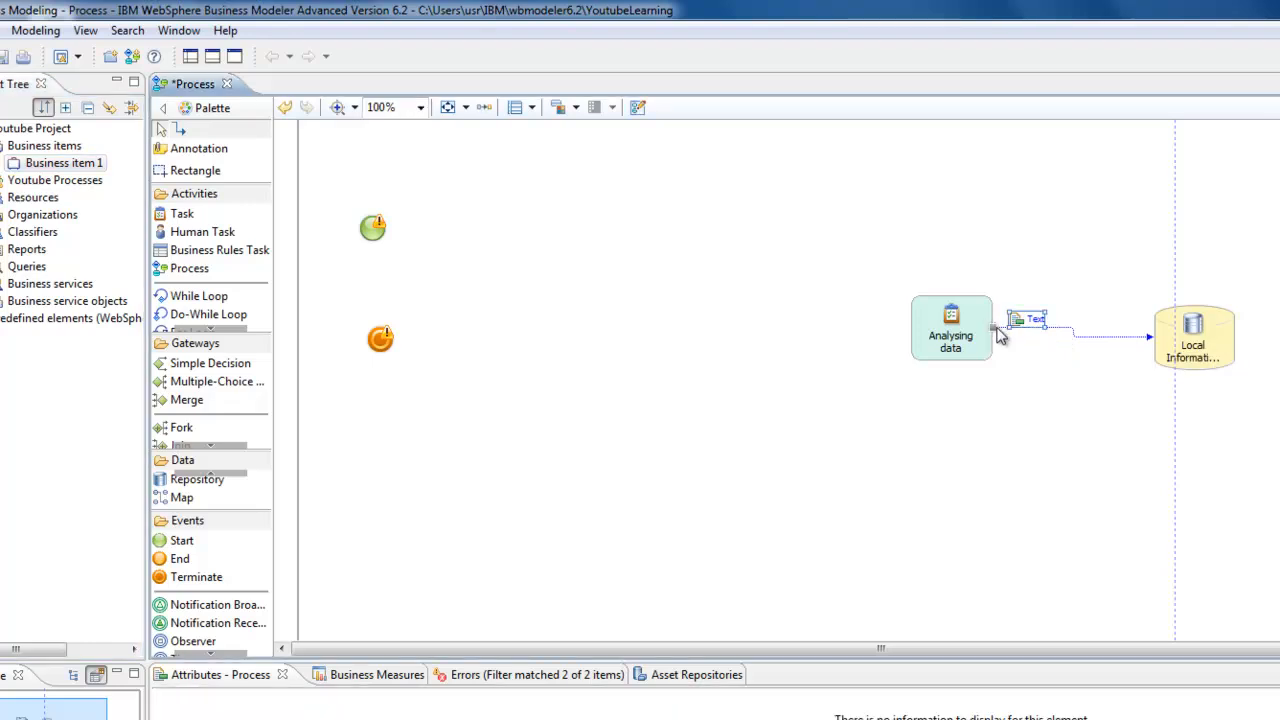
pyautogui.click(997, 333)
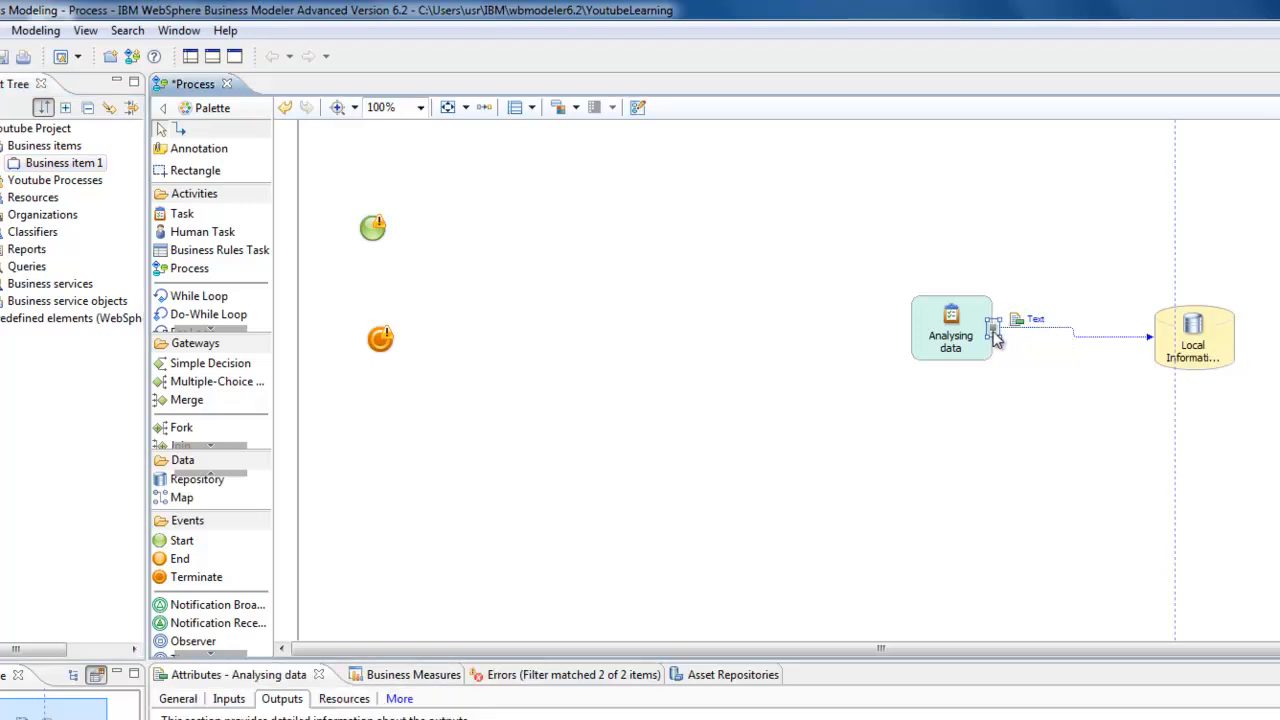
pyautogui.click(1058, 354)
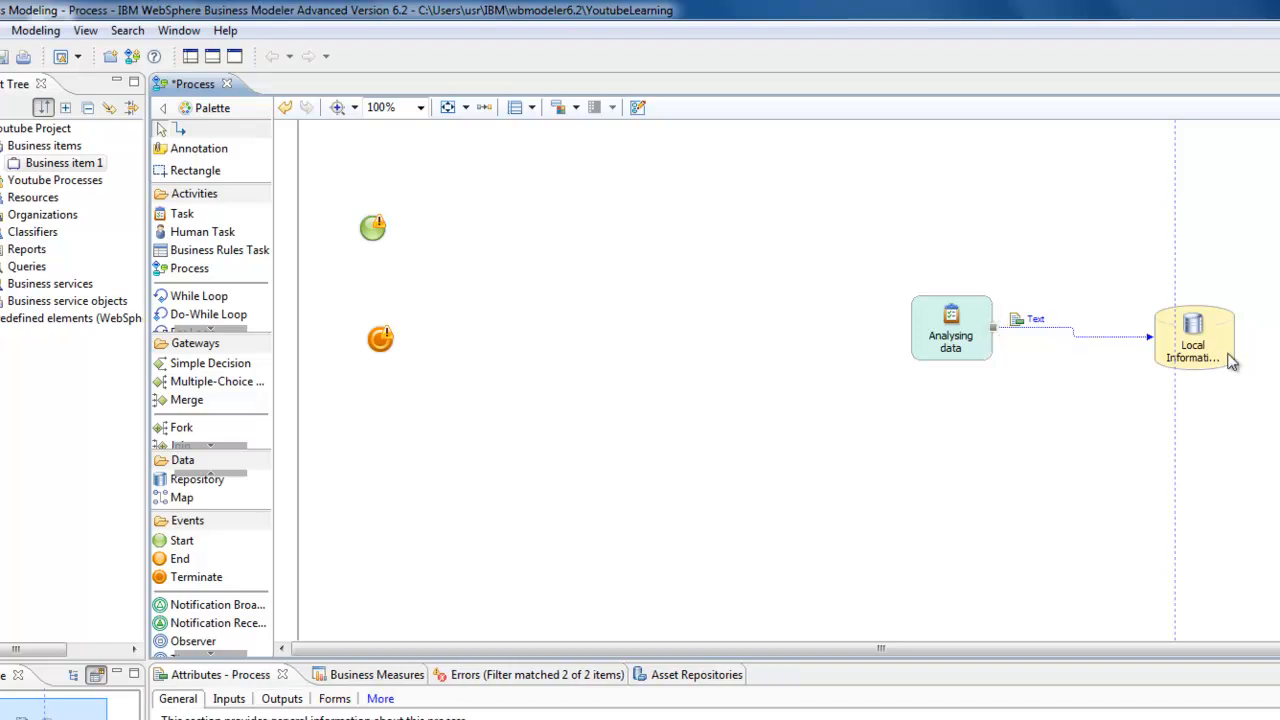
pyautogui.click(1126, 339)
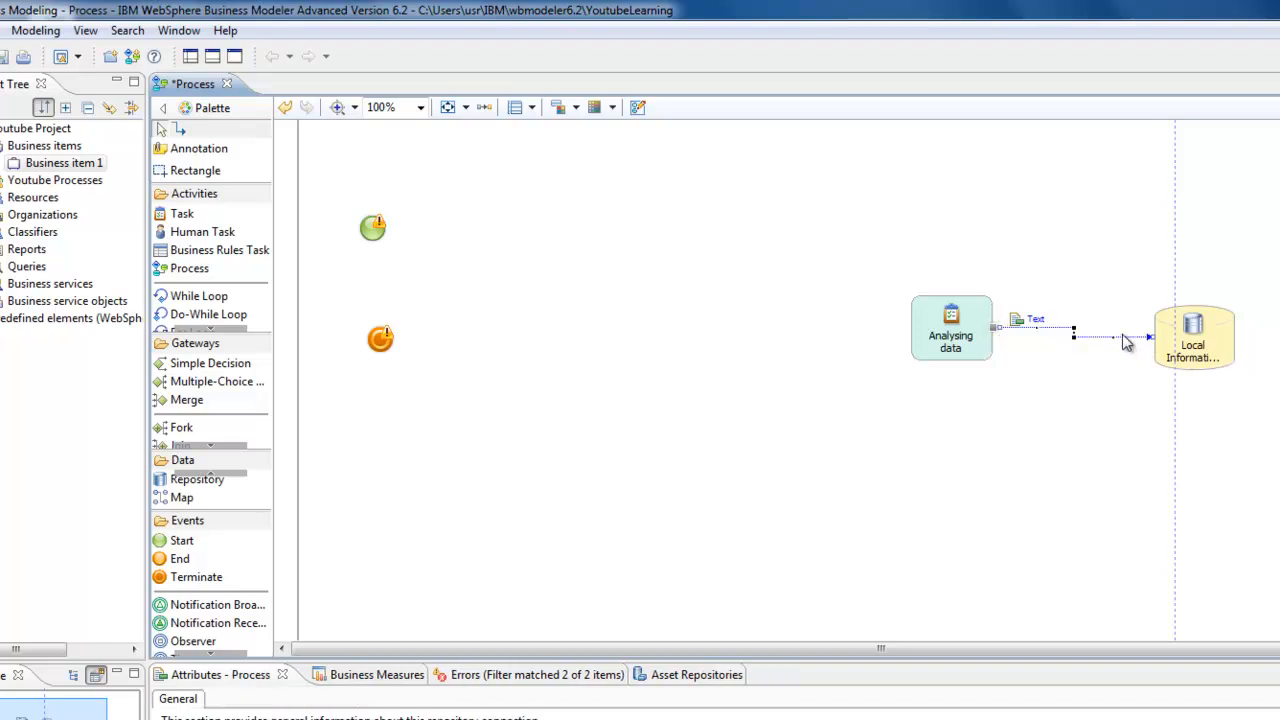
# Move the local information repository closer to the Analysing data task, inside the dashed page boundary
pyautogui.click(1190, 340)
pyautogui.moveTo(1190, 340); pyautogui.dragTo(1132, 310)
pyautogui.click(1103, 234)
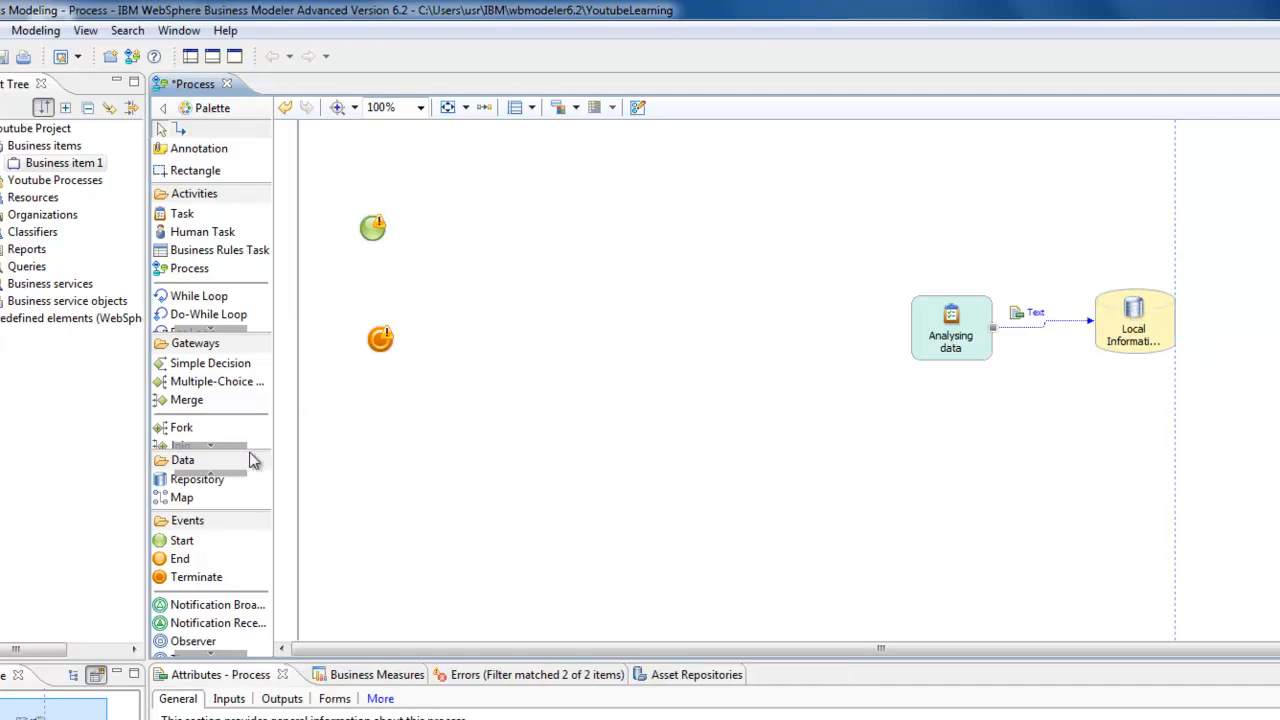
# Add a second local information repository below and to the left of the Analysing data task, keeping its default name
pyautogui.click(197, 479)
pyautogui.click(648, 483)
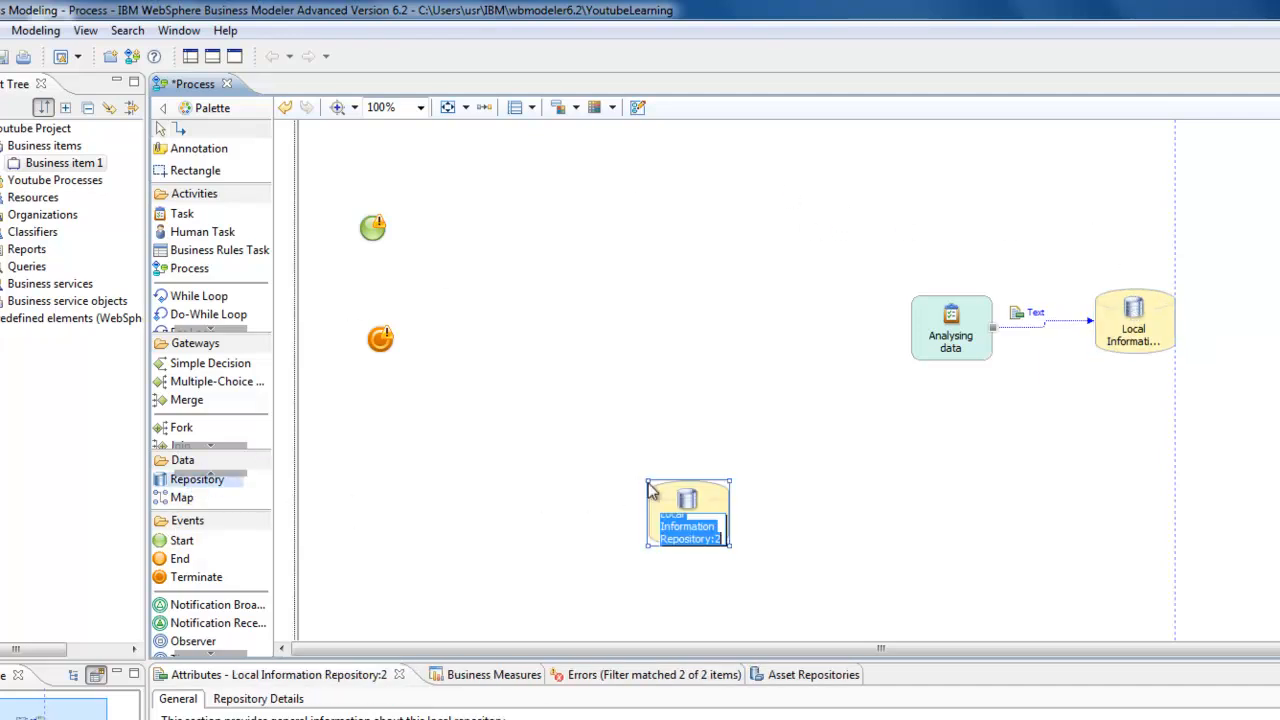
pyautogui.click(687, 358)
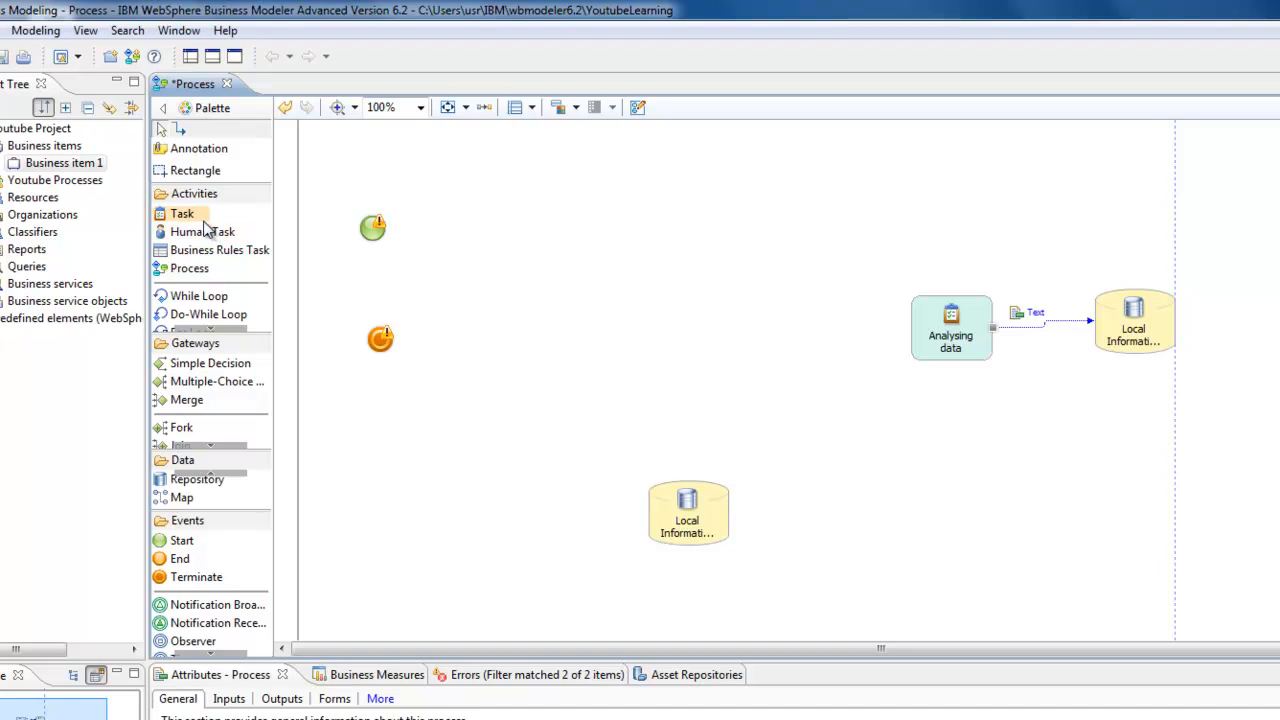
# Add a map named "Data map" below the first repository, to the right of the second one
pyautogui.click(180, 498)
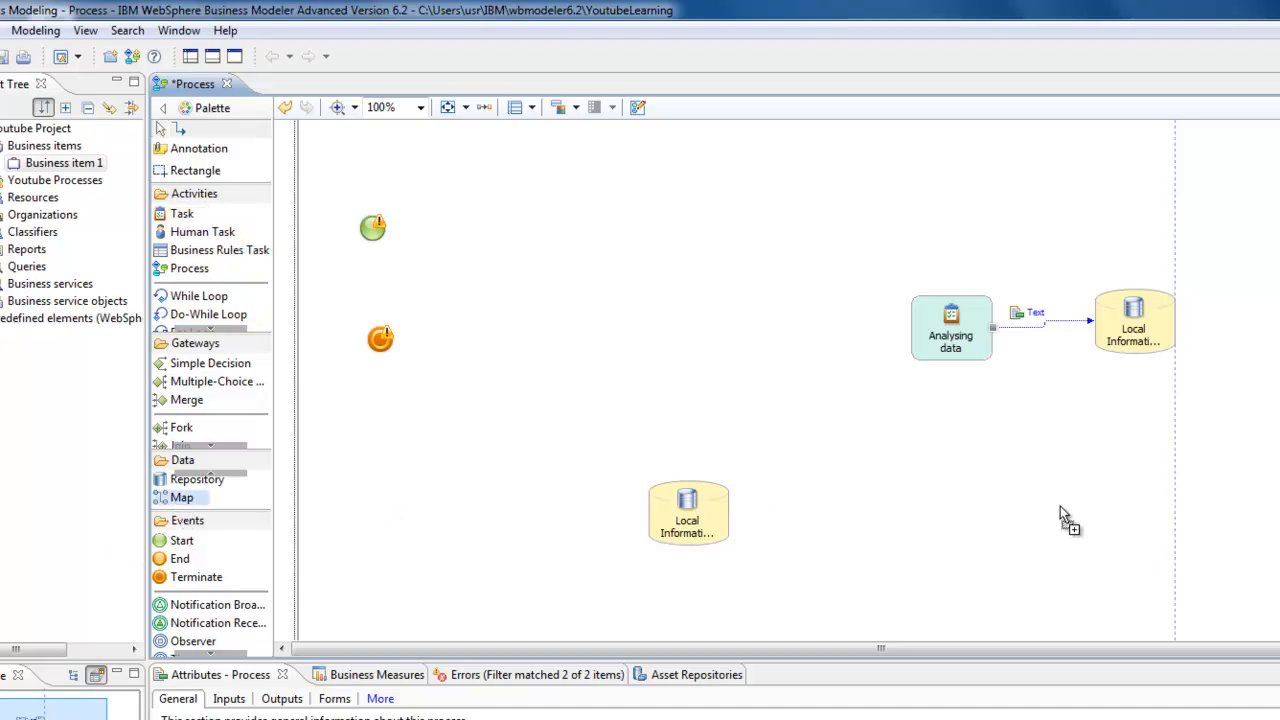
pyautogui.click(1060, 506)
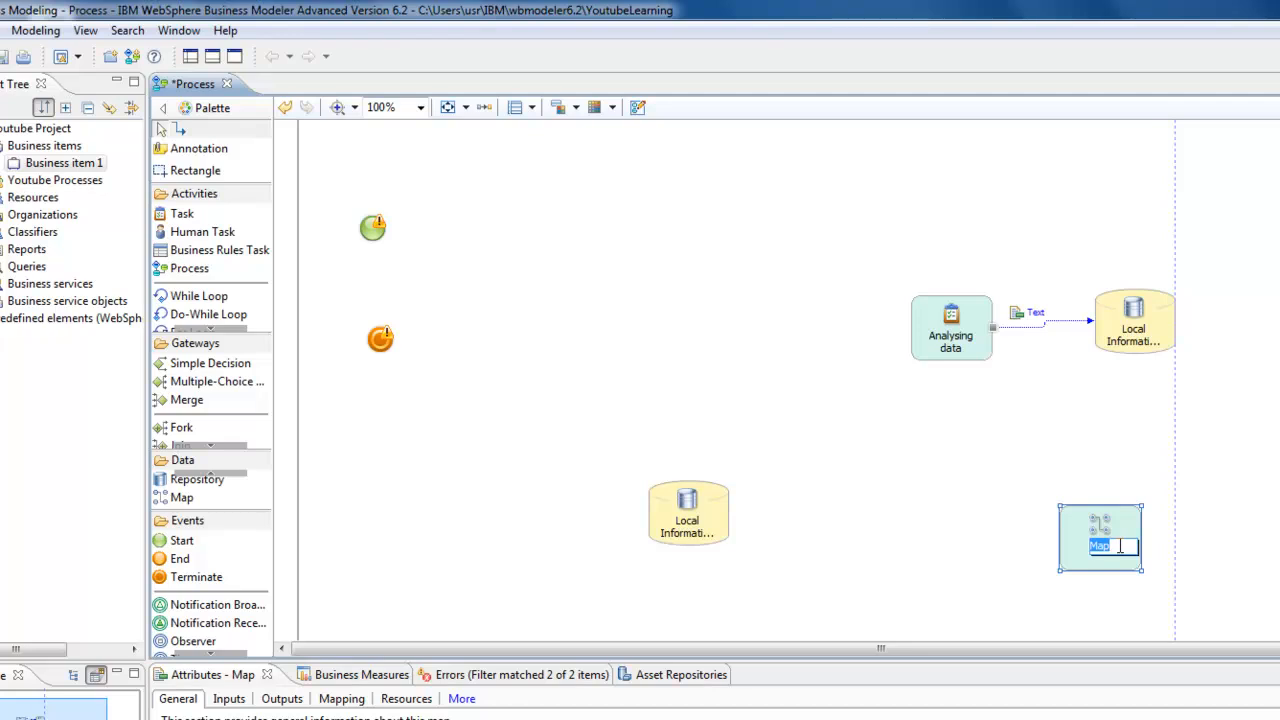
pyautogui.write('Data map')
pyautogui.press('Return')
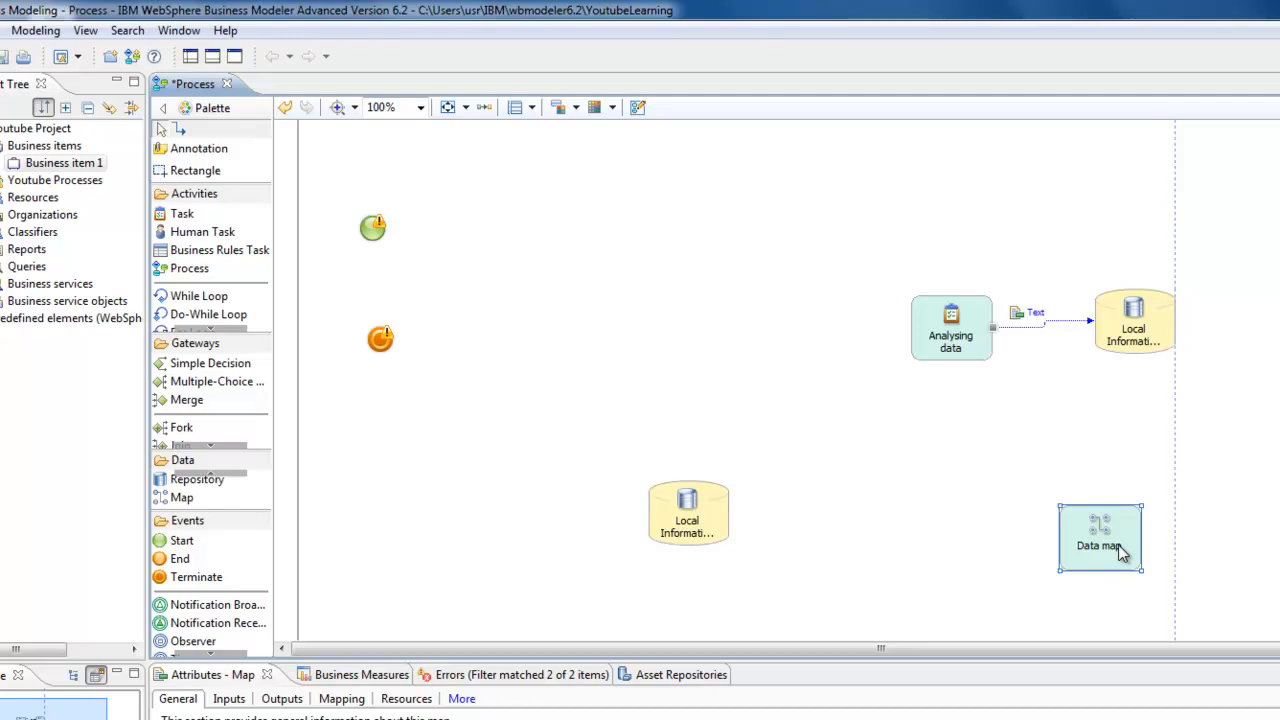
pyautogui.click(1162, 472)
# Connect both local information repositories to the Data map as inputs, and shift the map slightly upward
pyautogui.click(178, 129)
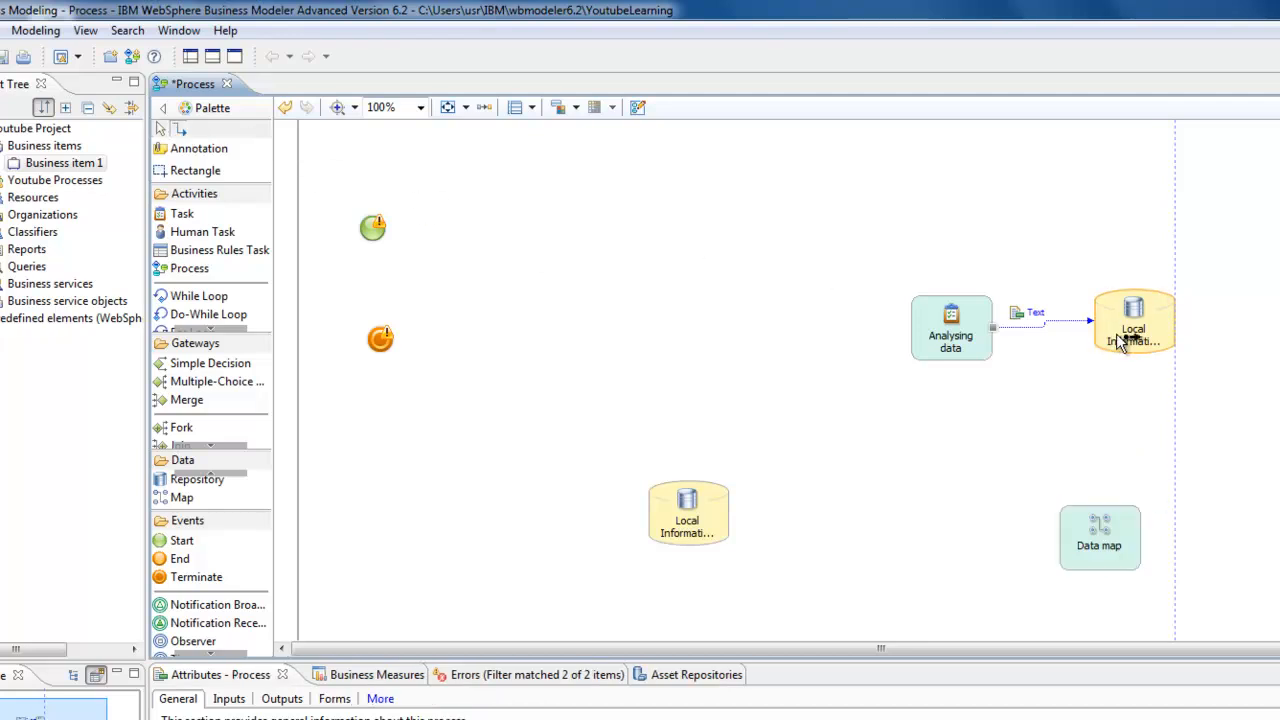
pyautogui.click(1130, 333)
pyautogui.click(1095, 538)
pyautogui.click(725, 510)
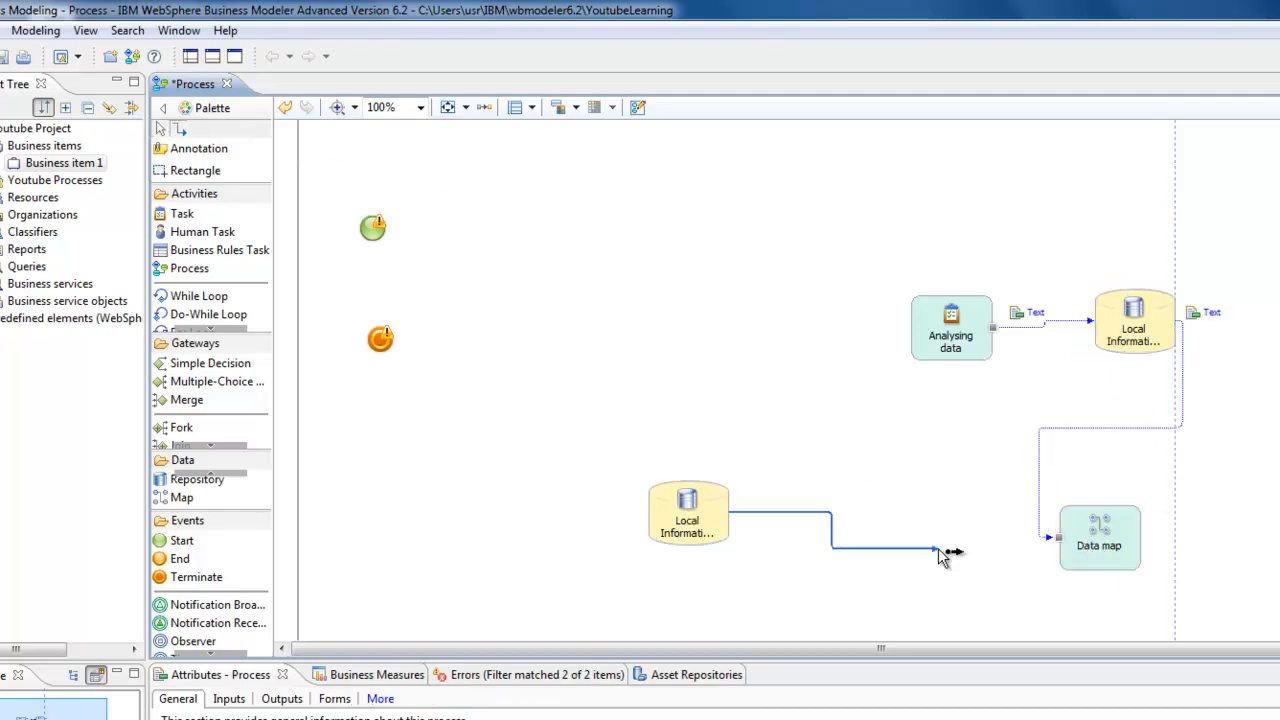
pyautogui.click(1097, 564)
pyautogui.rightClick(1253, 457)
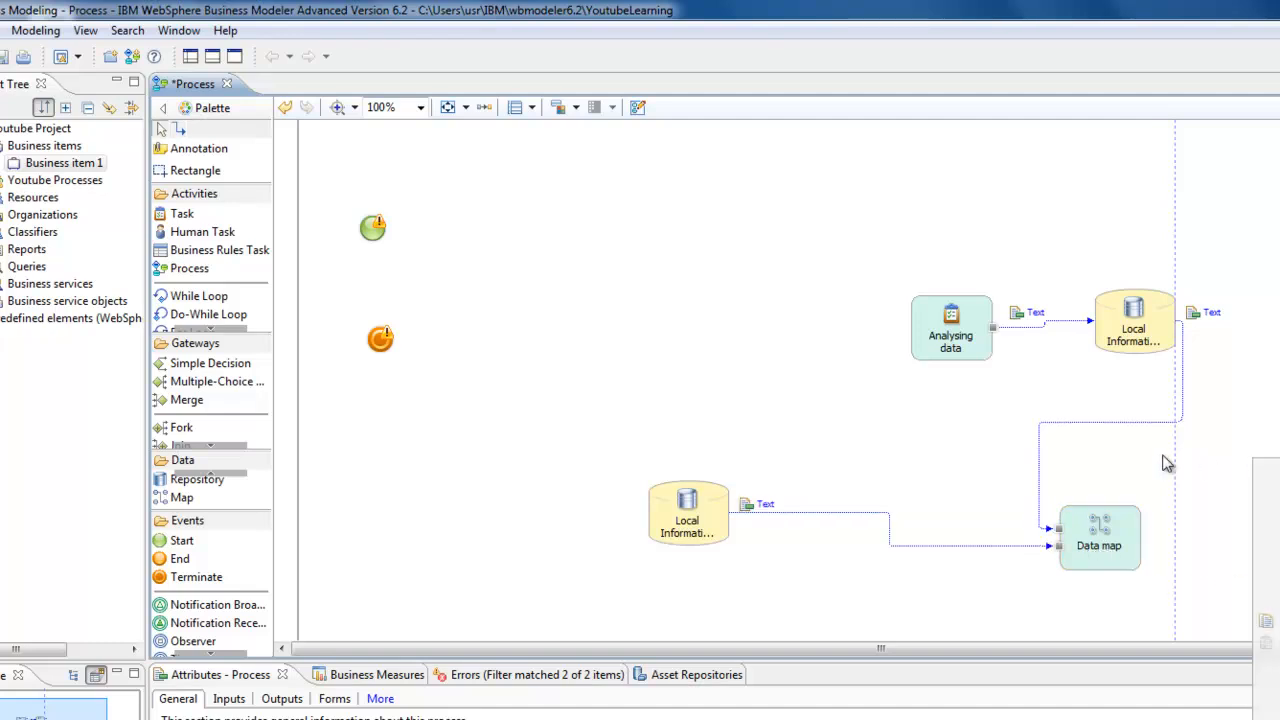
pyautogui.click(1140, 455)
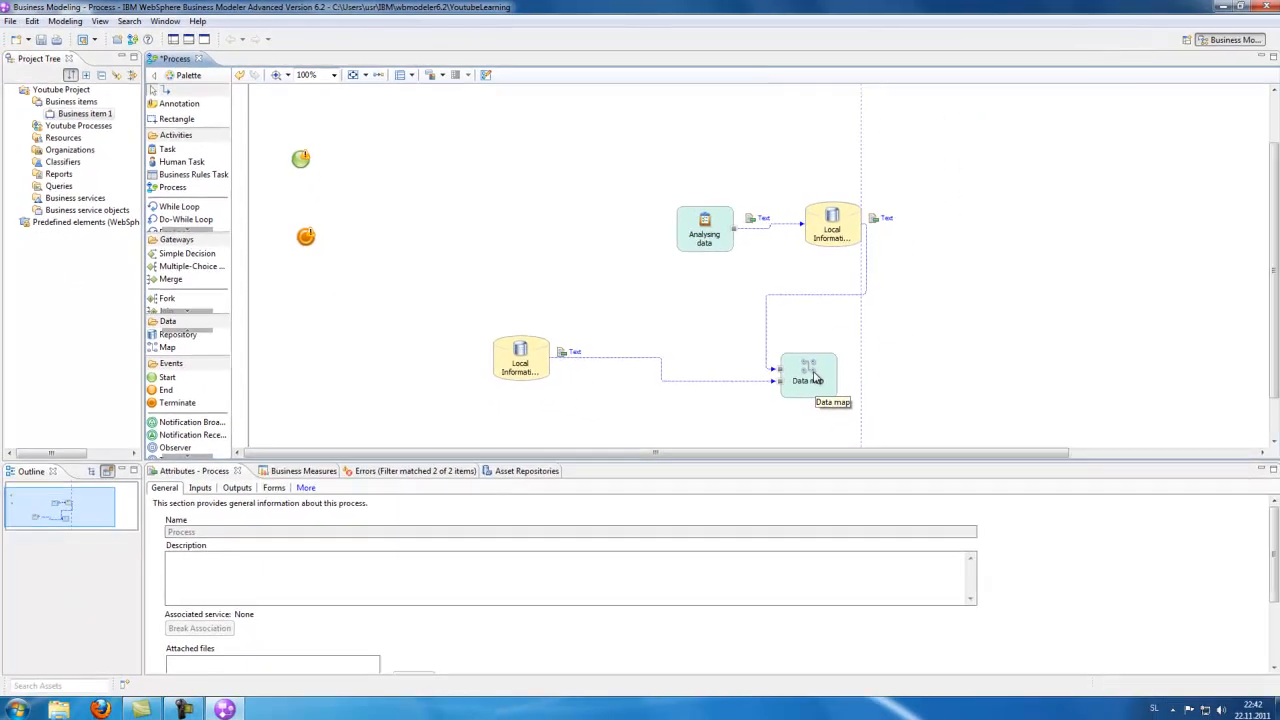
pyautogui.click(1108, 548)
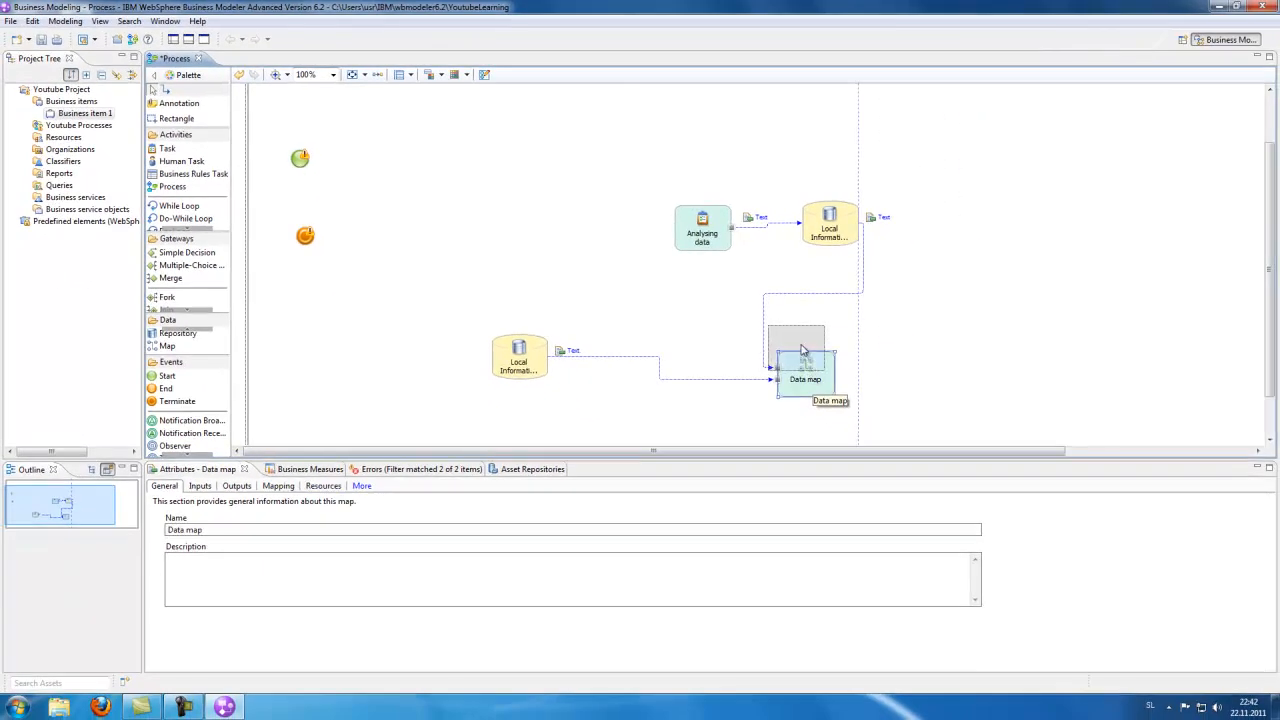
pyautogui.click(902, 327)
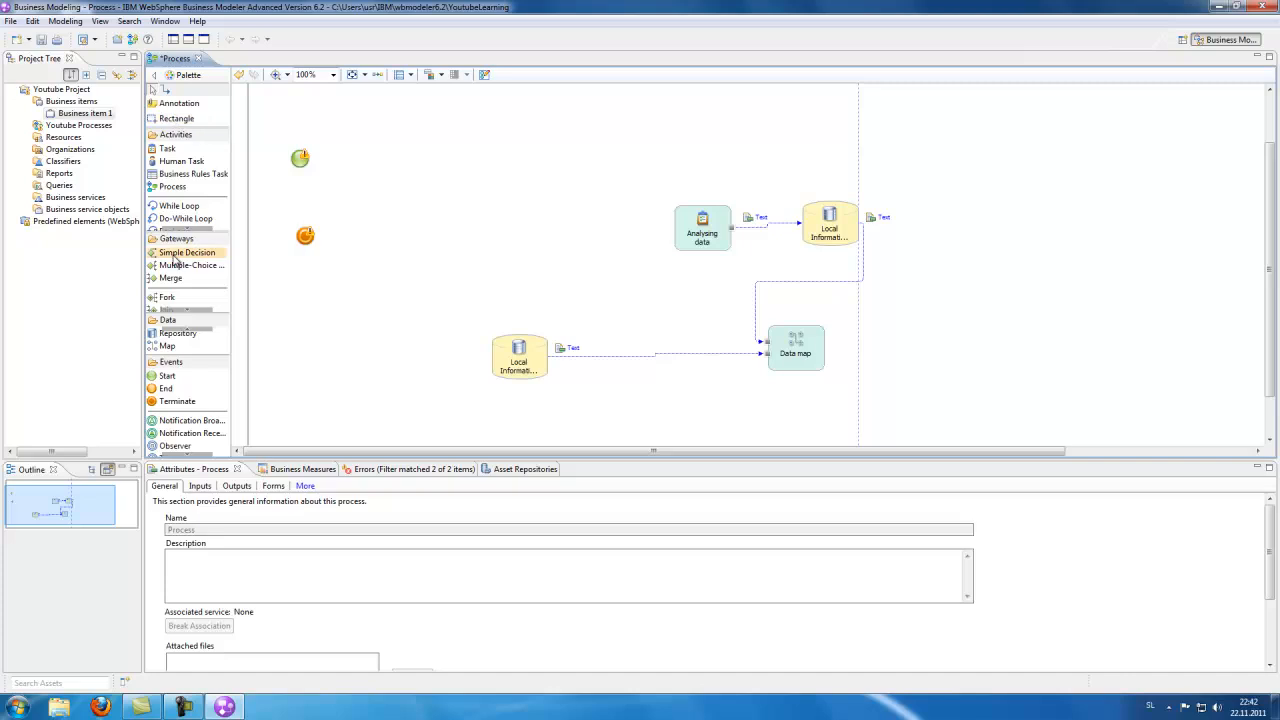
# Add a third repository named "Main DB" to the right of the Data map
pyautogui.click(177, 333)
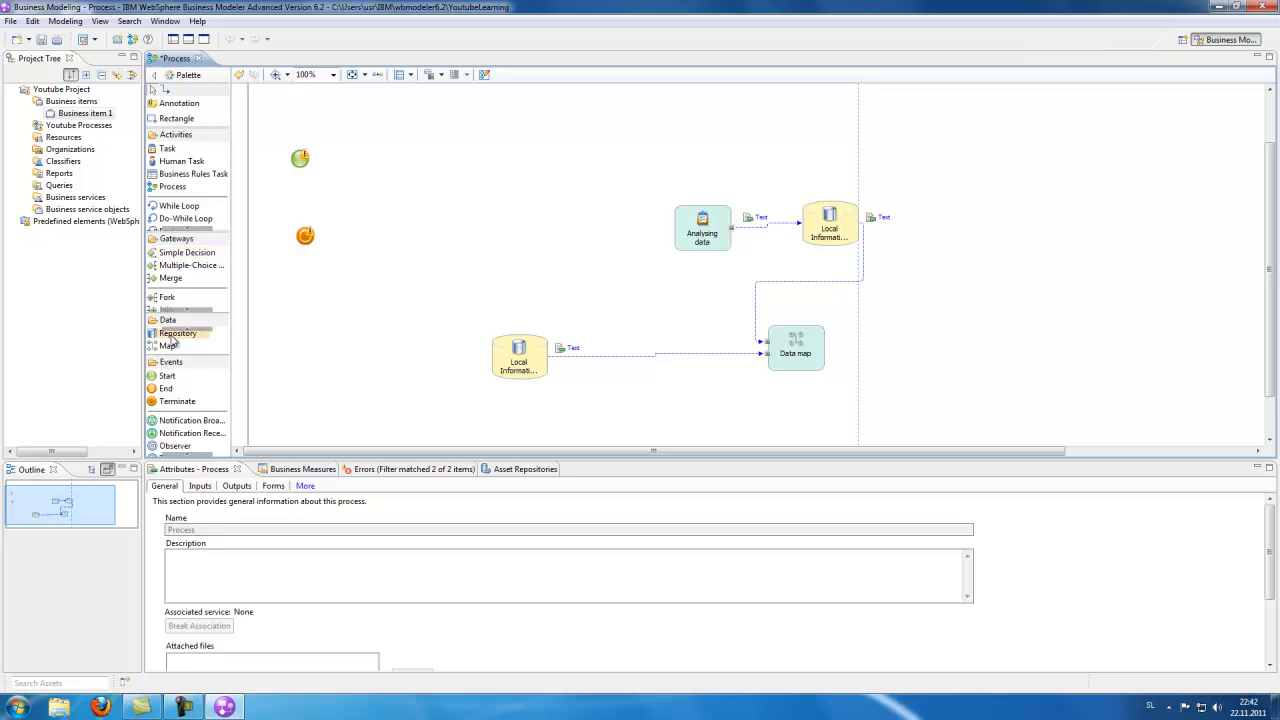
pyautogui.click(934, 366)
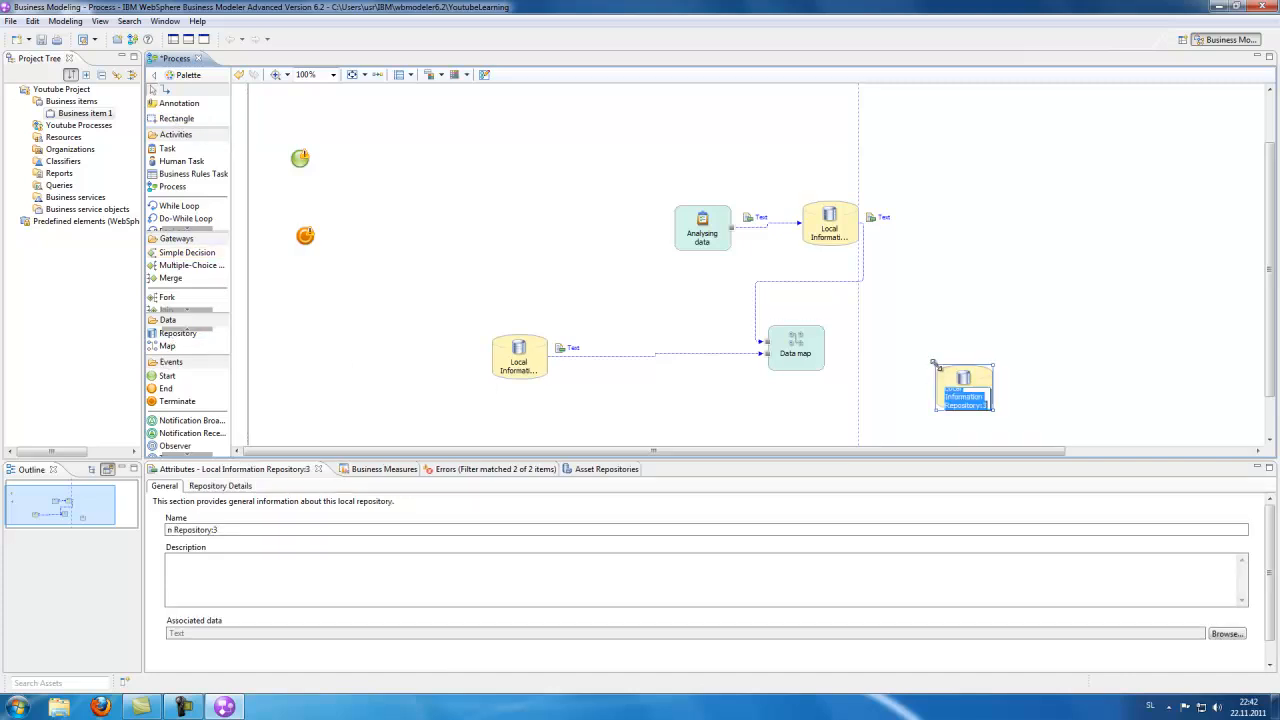
pyautogui.write('Main DB')
pyautogui.press('Return')
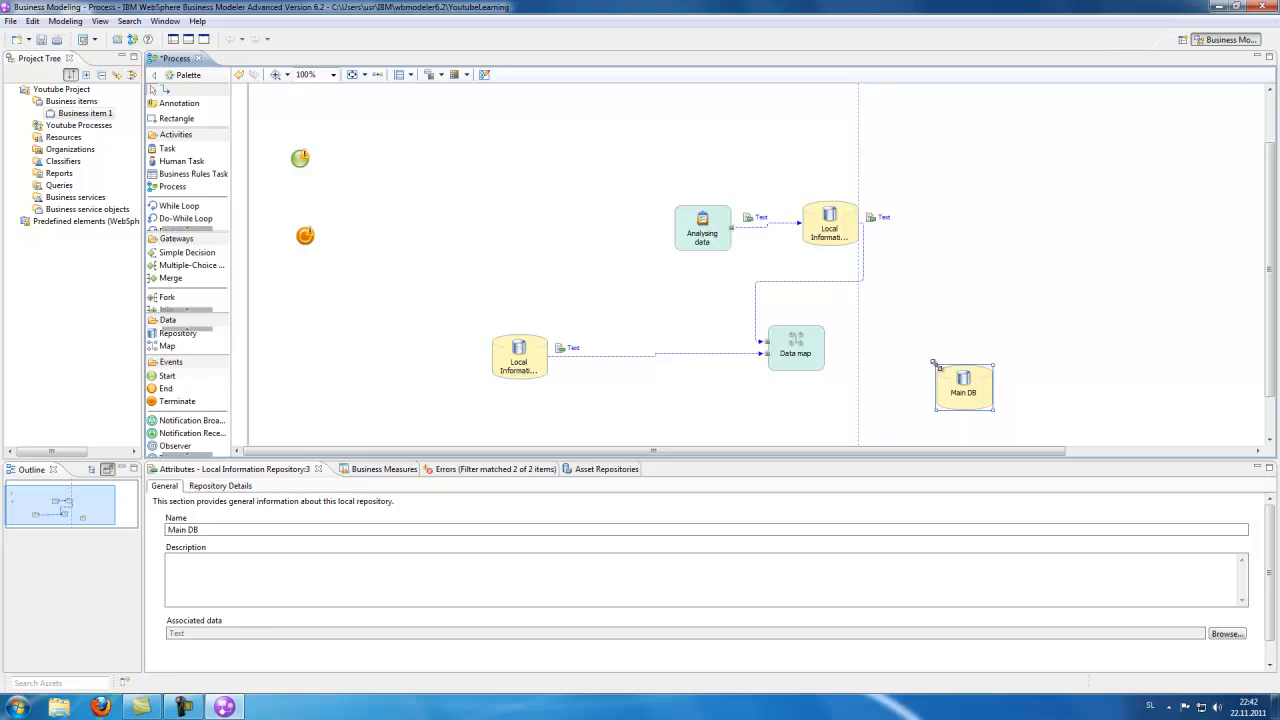
# Connect the Data map's output to the Main DB repository
pyautogui.click(167, 90)
pyautogui.click(790, 350)
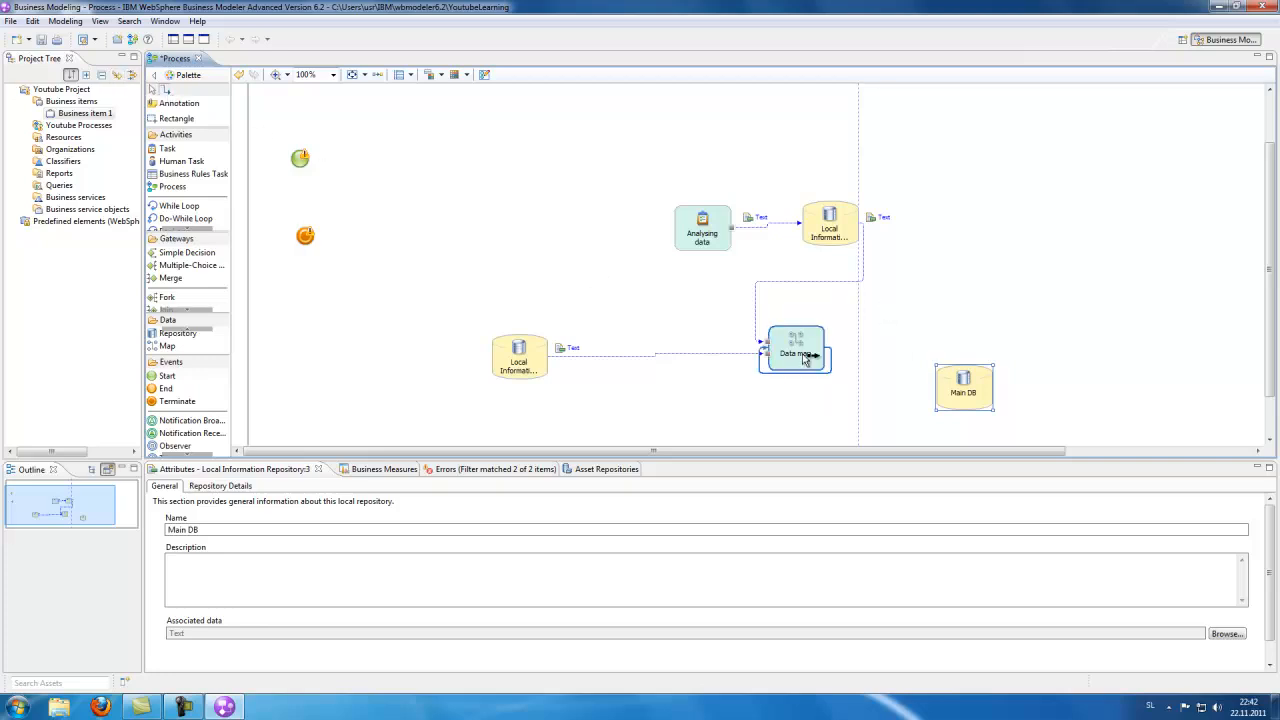
pyautogui.click(965, 395)
pyautogui.click(957, 218)
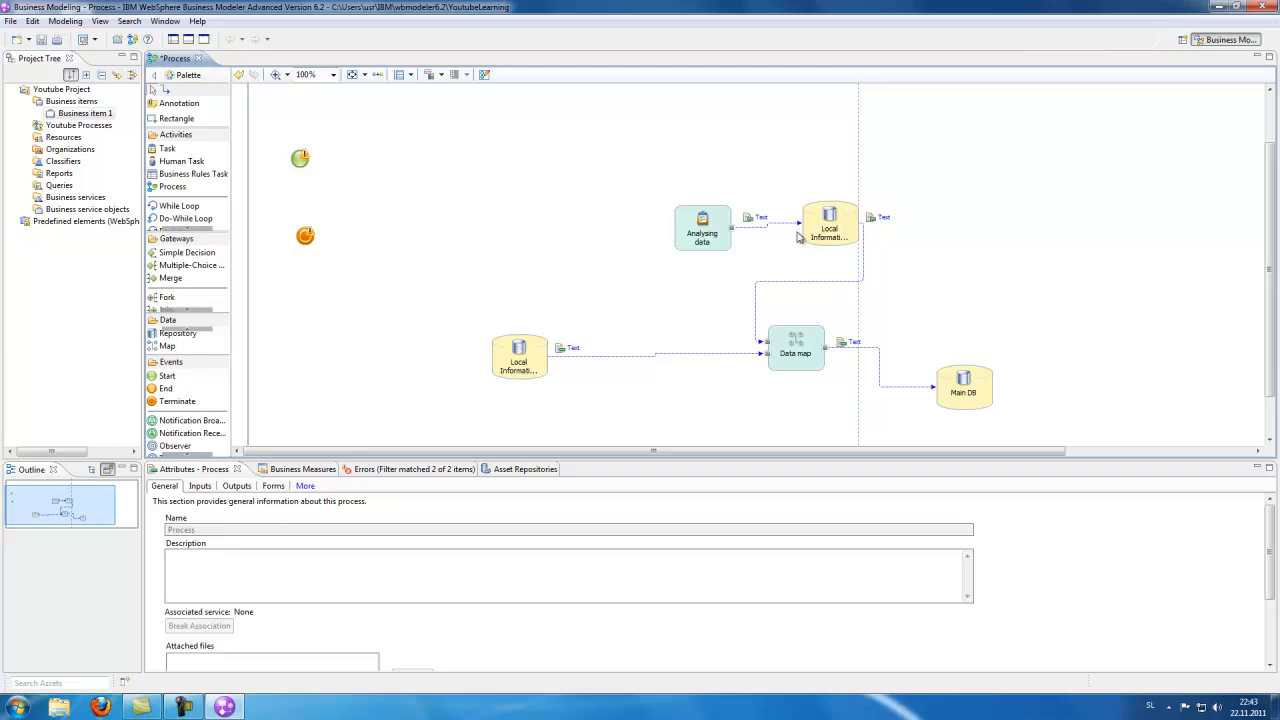
# Delete the Analysing data task, the three repositories, the Data map and all their connections together
pyautogui.moveTo(474, 186); pyautogui.dragTo(1004, 425)
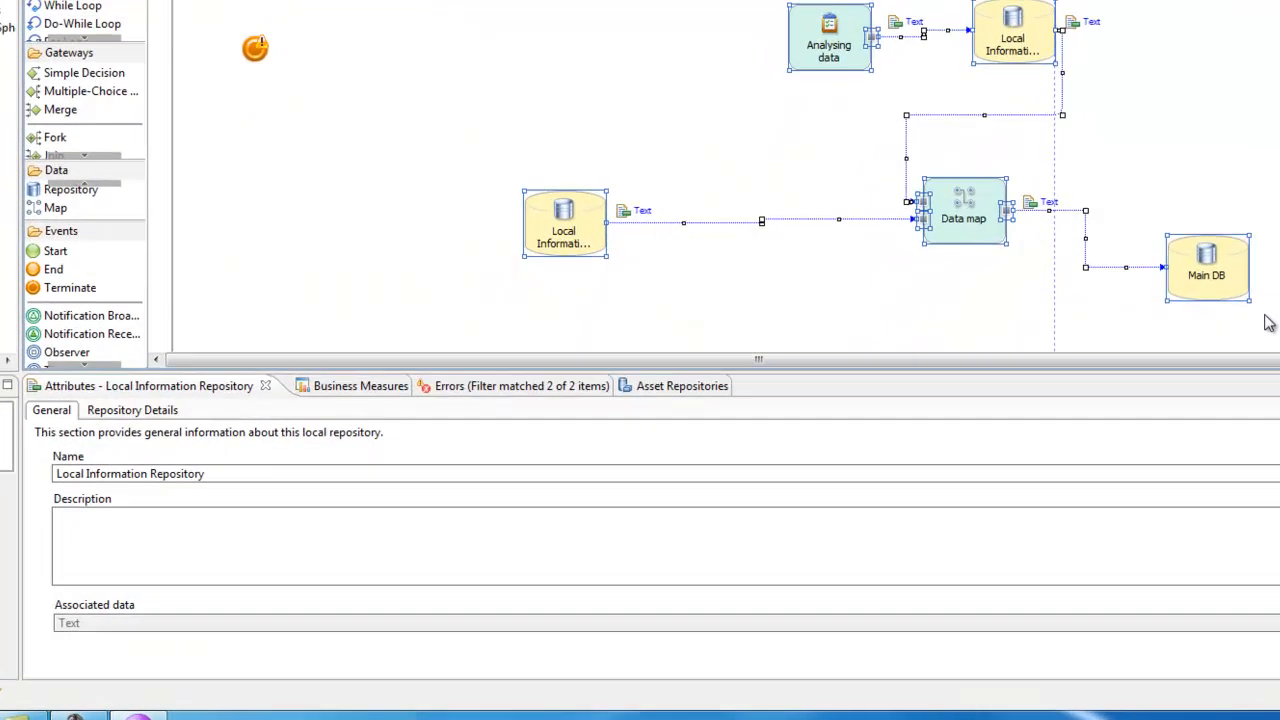
pyautogui.press('Delete')
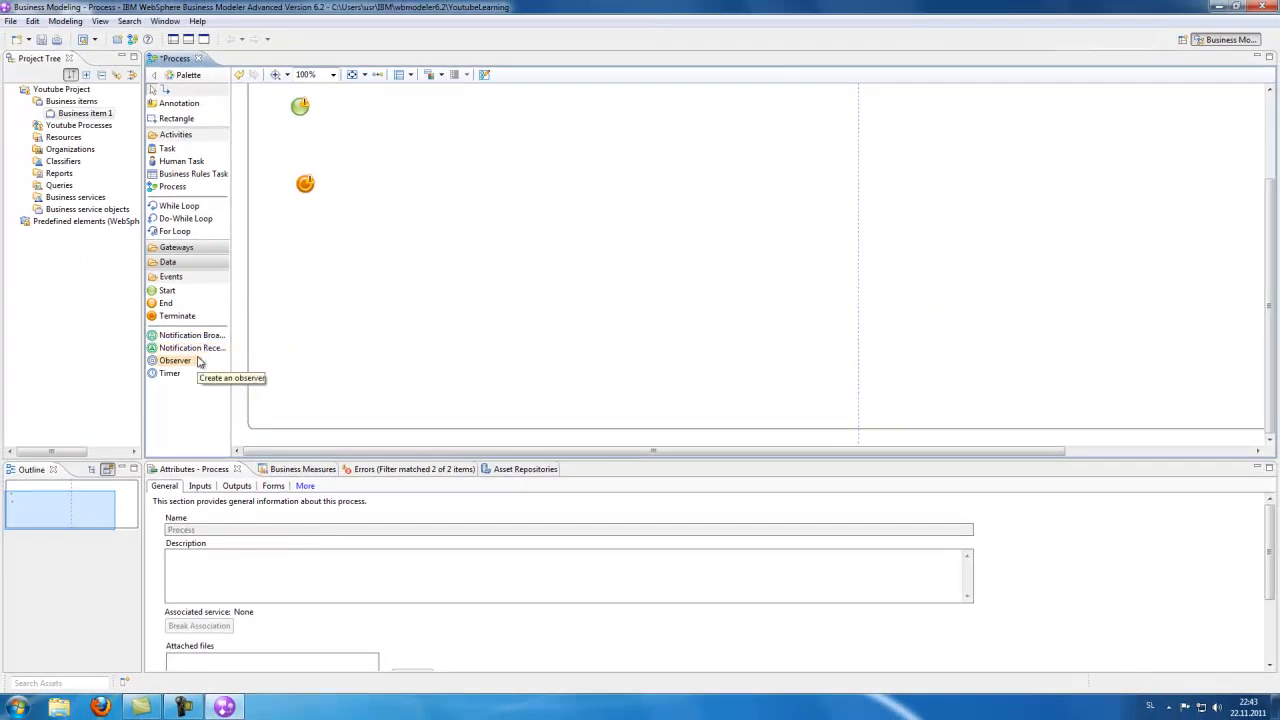
# Add an observer event to the middle of the process canvas
pyautogui.click(185, 361)
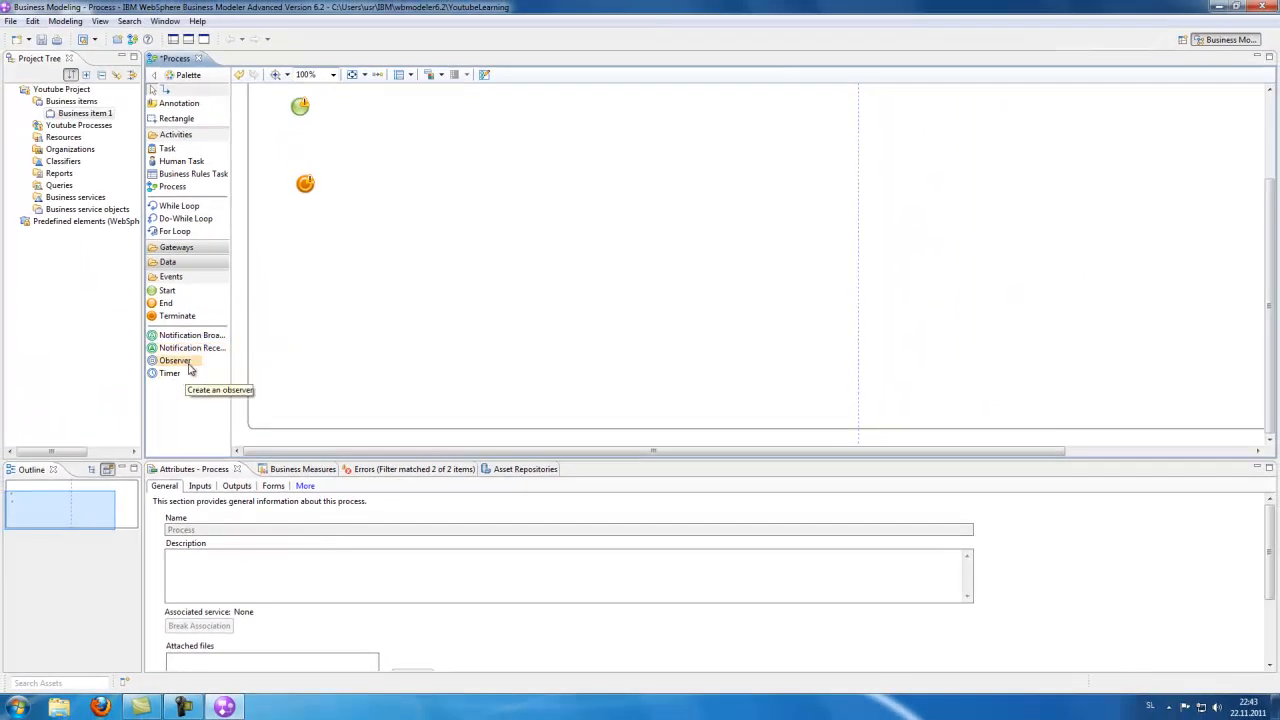
pyautogui.click(572, 288)
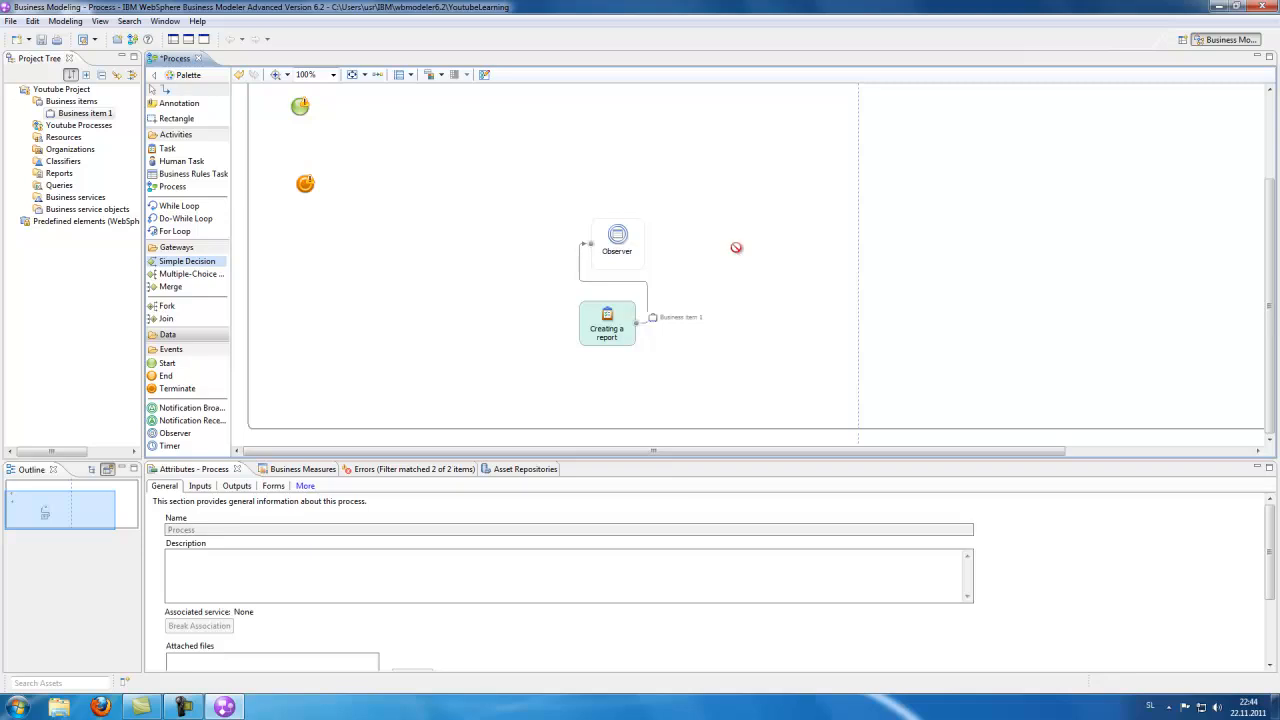
# Add a simple decision gateway named "Are you happy abouth it?" to the right of the Observer
pyautogui.click(737, 245)
pyautogui.write('An')
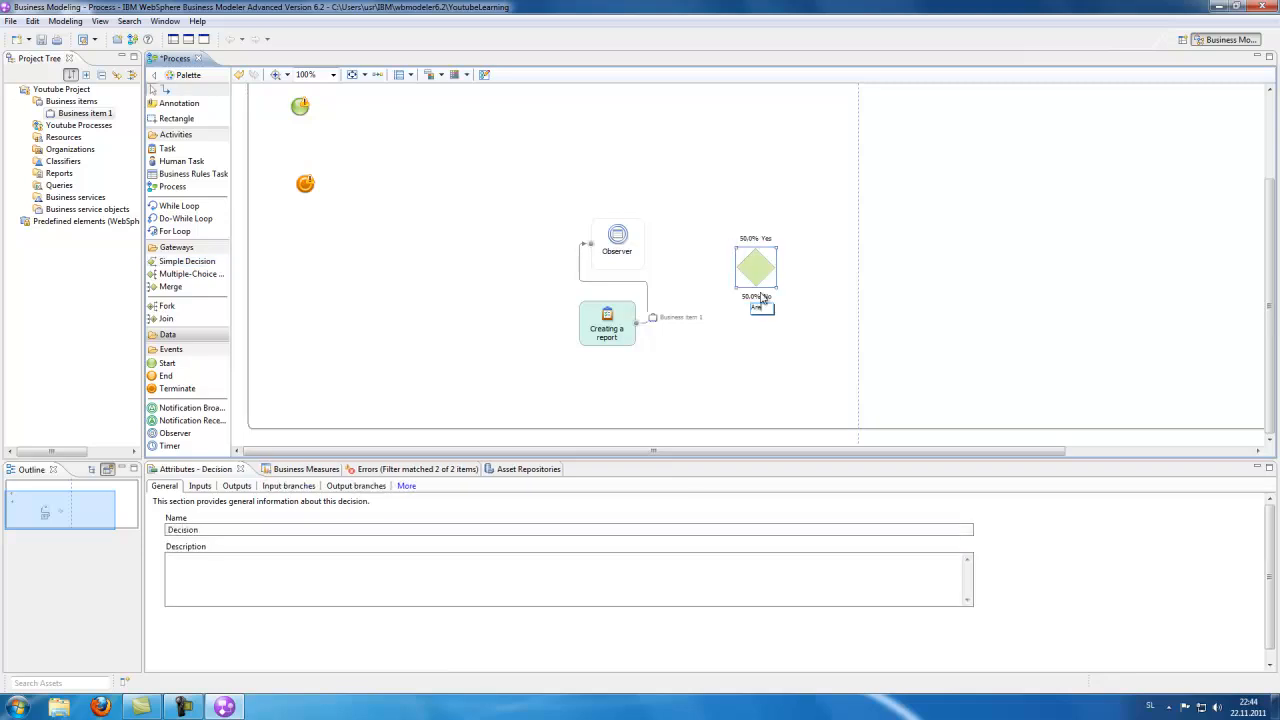
pyautogui.write('e you happy about')
pyautogui.press('Return')
pyautogui.click(708, 188)
# Connect the Observer to the decision gateway, and the gateway's No branch back to the Creating a report task
pyautogui.click(166, 90)
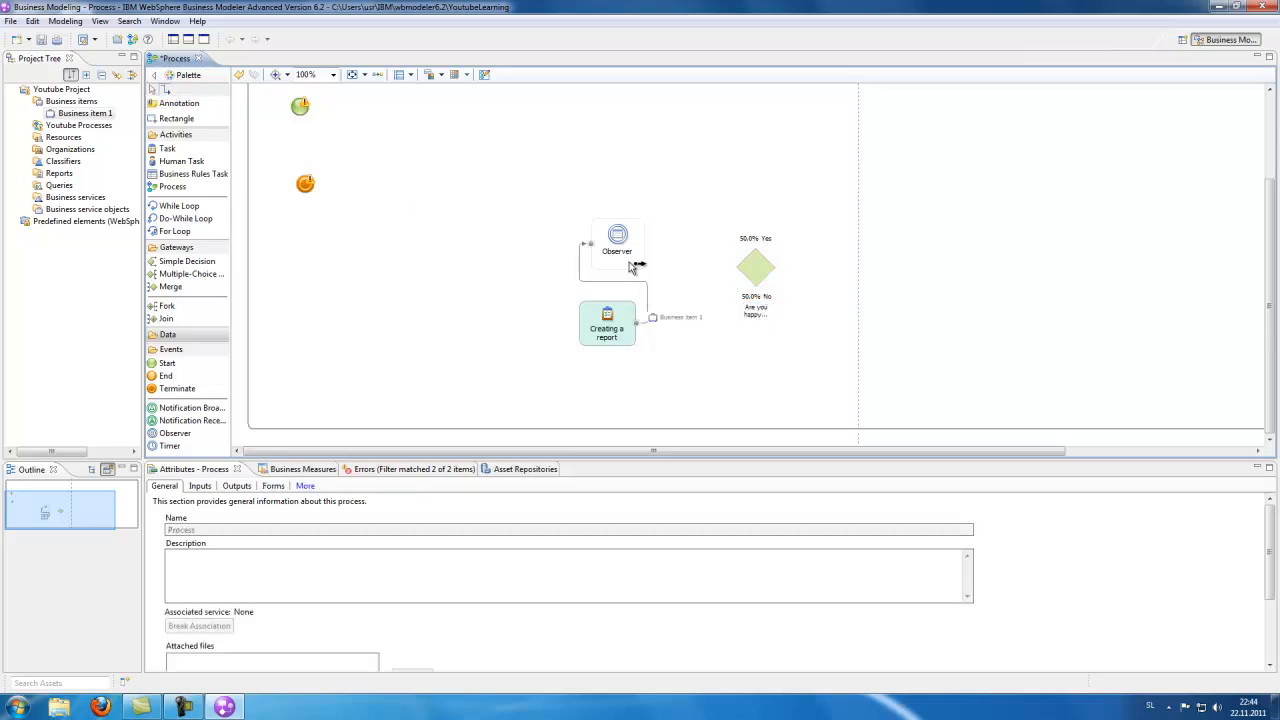
pyautogui.click(618, 248)
pyautogui.click(768, 280)
pyautogui.click(764, 286)
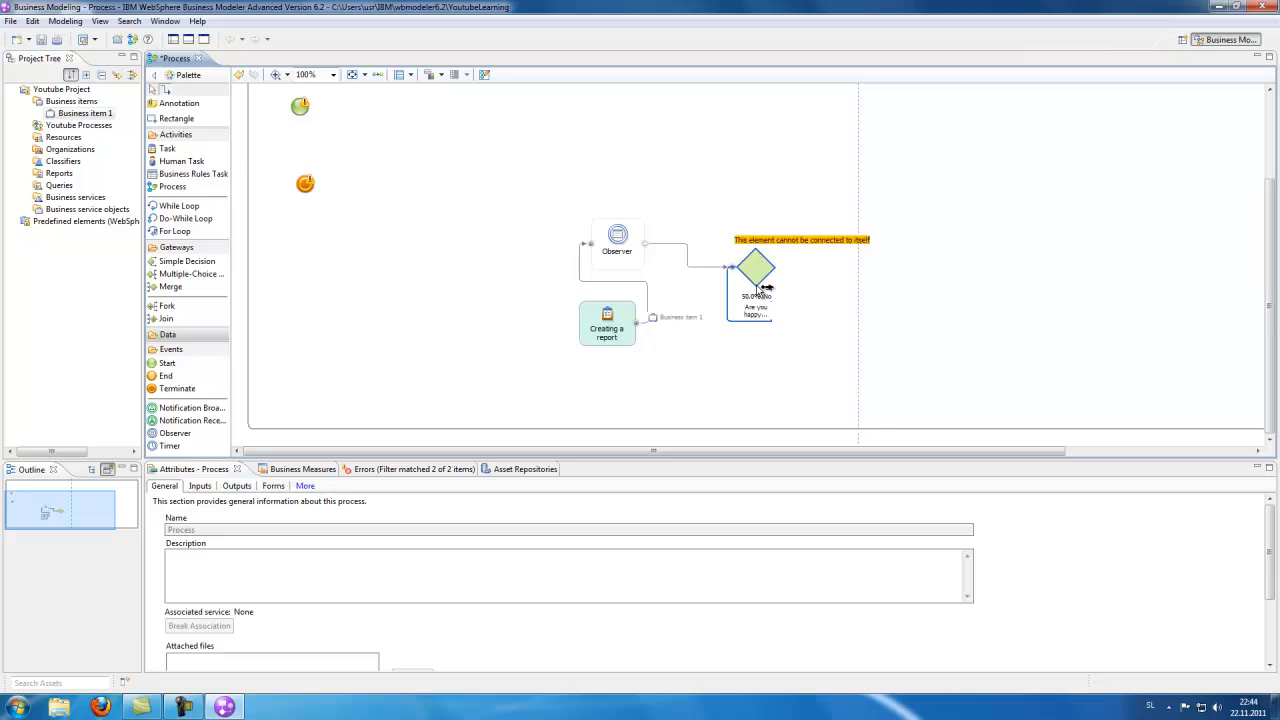
pyautogui.click(584, 347)
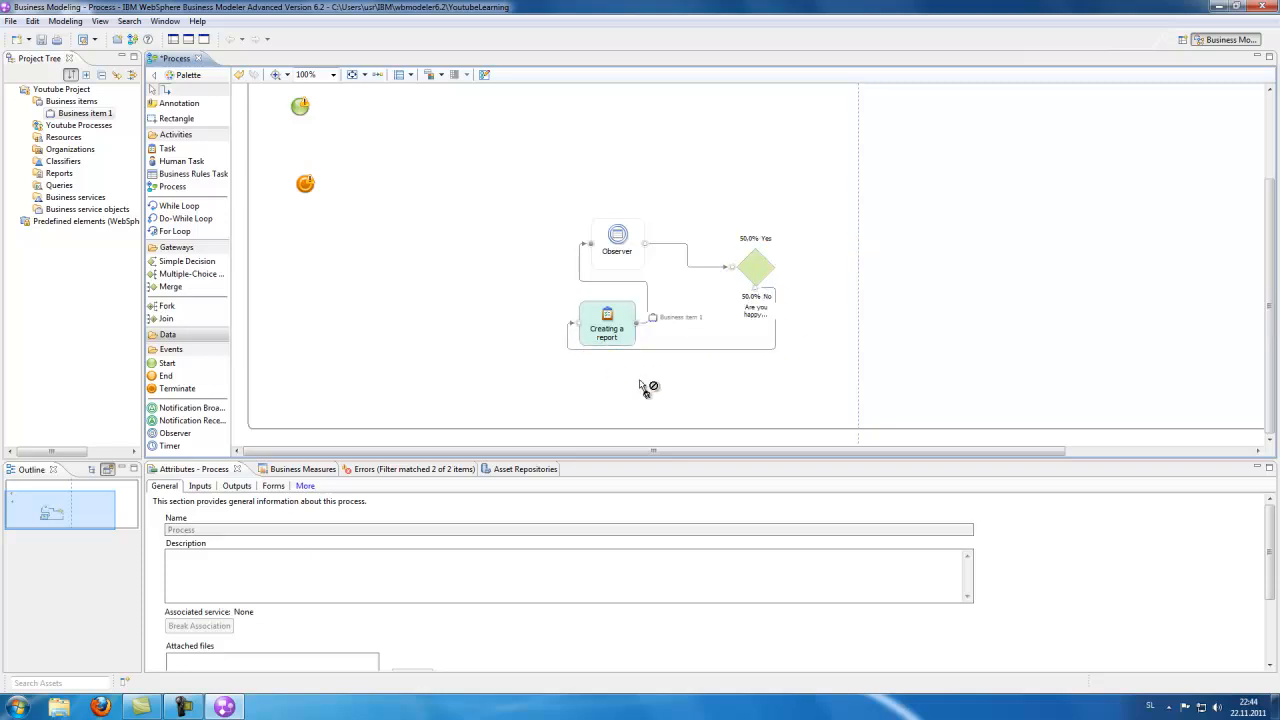
pyautogui.rightClick(634, 147)
pyautogui.click(383, 157)
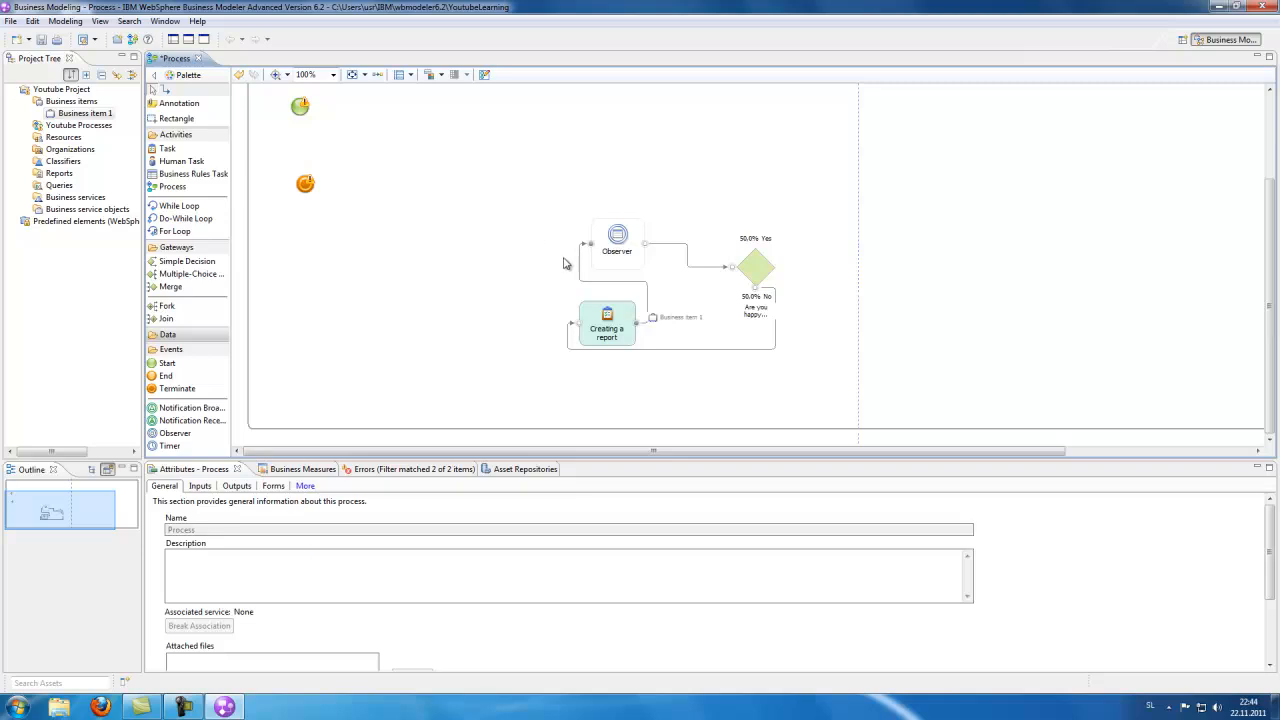
# Delete the decision gateway and the Observer from the process
pyautogui.click(767, 269)
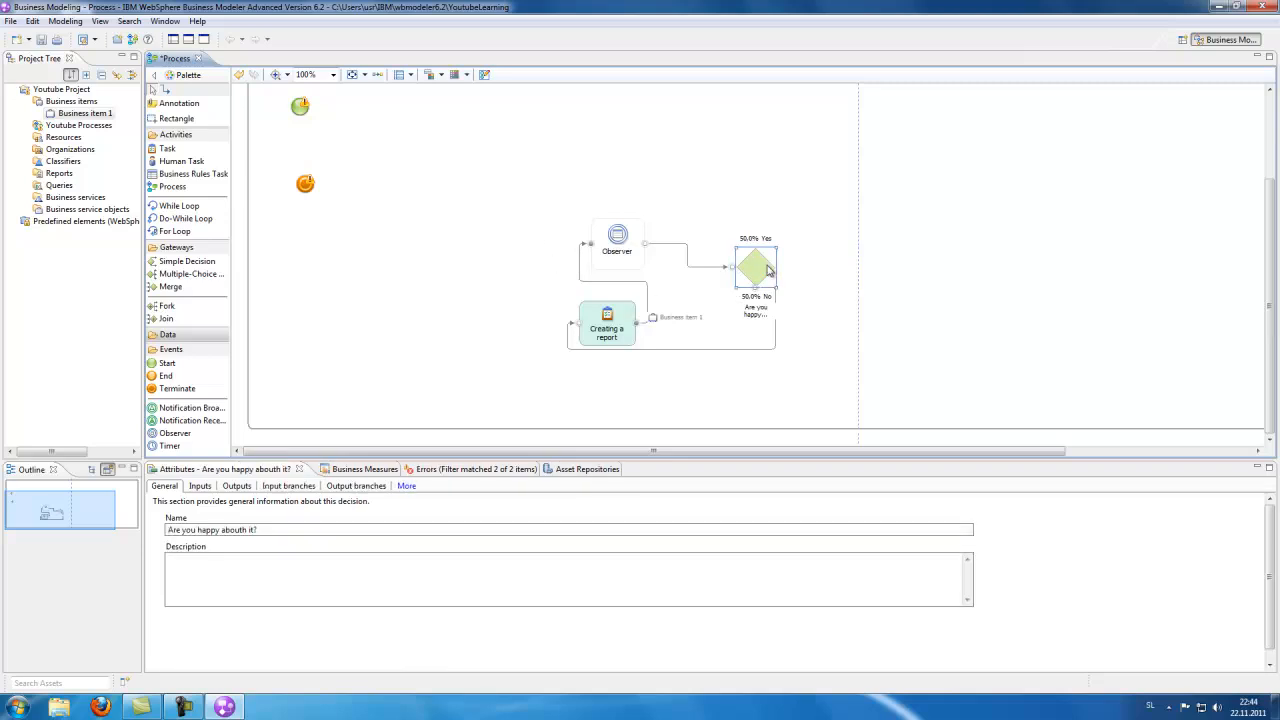
pyautogui.press('Delete')
pyautogui.click(618, 243)
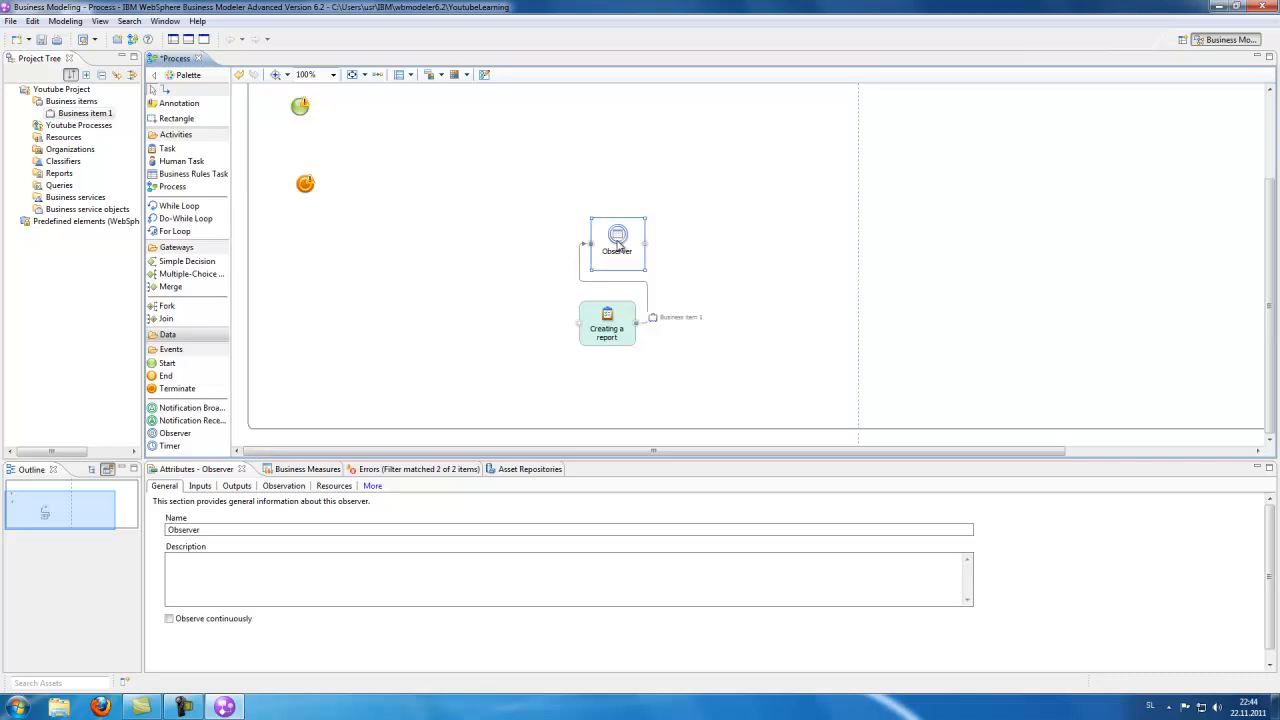
pyautogui.press('Delete')
# Add a Timer event to the canvas and position the Creating a report task to its left
pyautogui.click(162, 446)
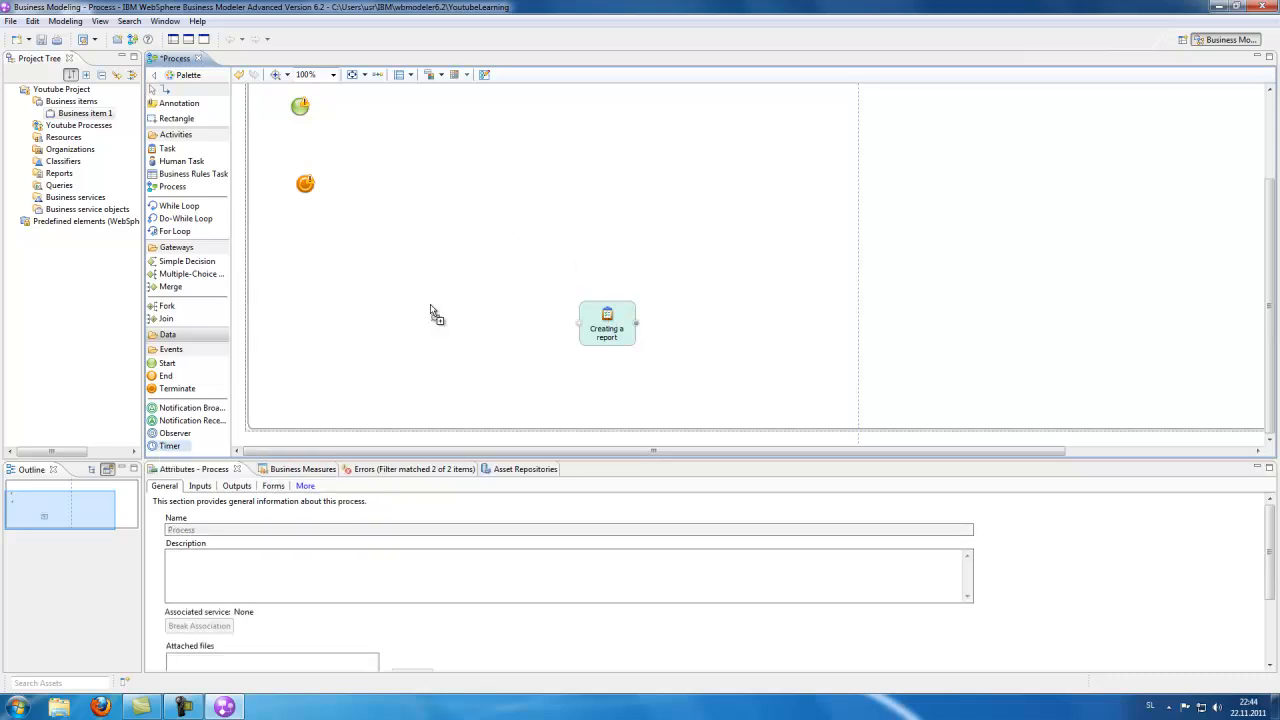
pyautogui.click(556, 202)
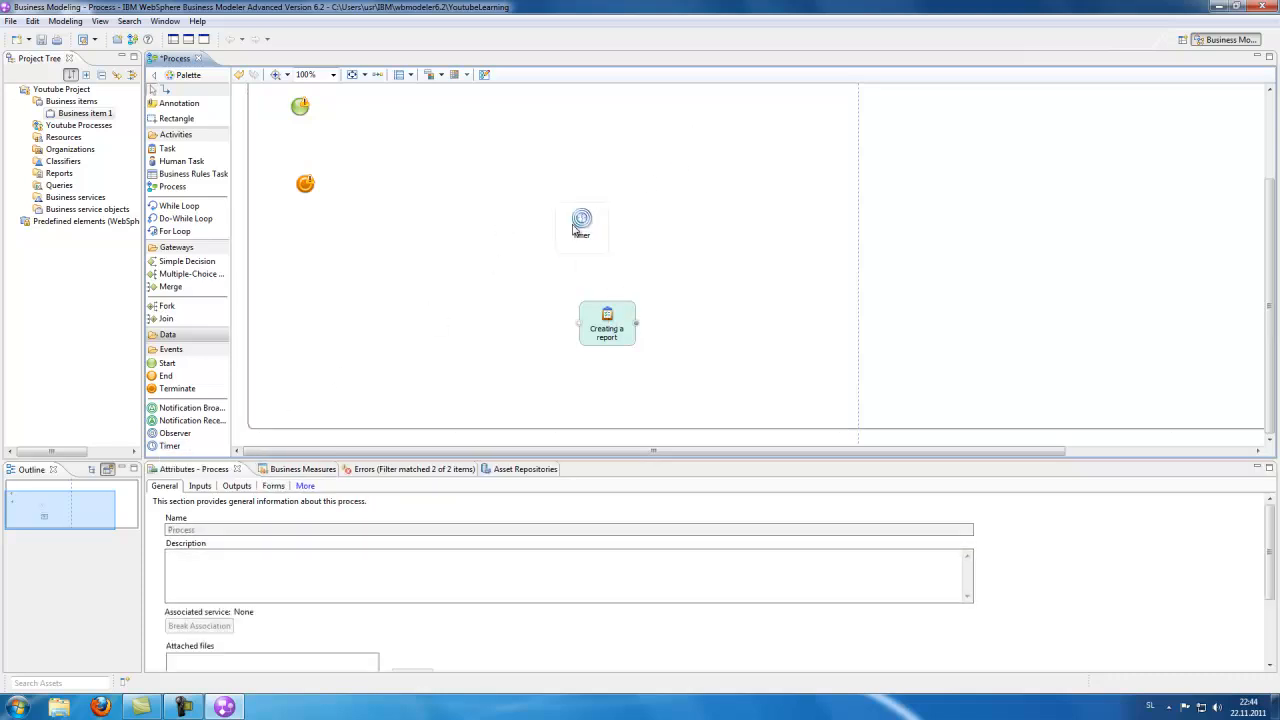
pyautogui.moveTo(565, 224); pyautogui.dragTo(686, 198)
pyautogui.click(808, 151)
pyautogui.click(762, 184)
pyautogui.moveTo(606, 325); pyautogui.dragTo(559, 236)
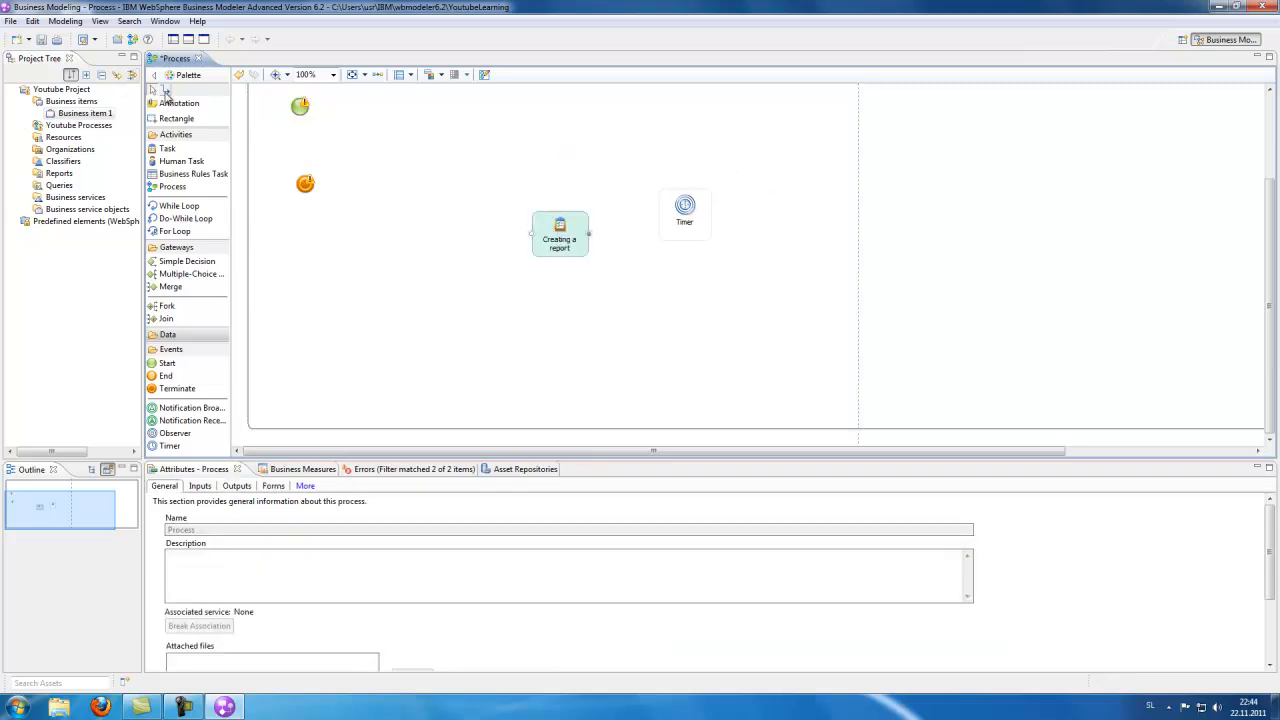
# Connect the Business item 1 output of the Creating a report task to the Timer
pyautogui.click(166, 91)
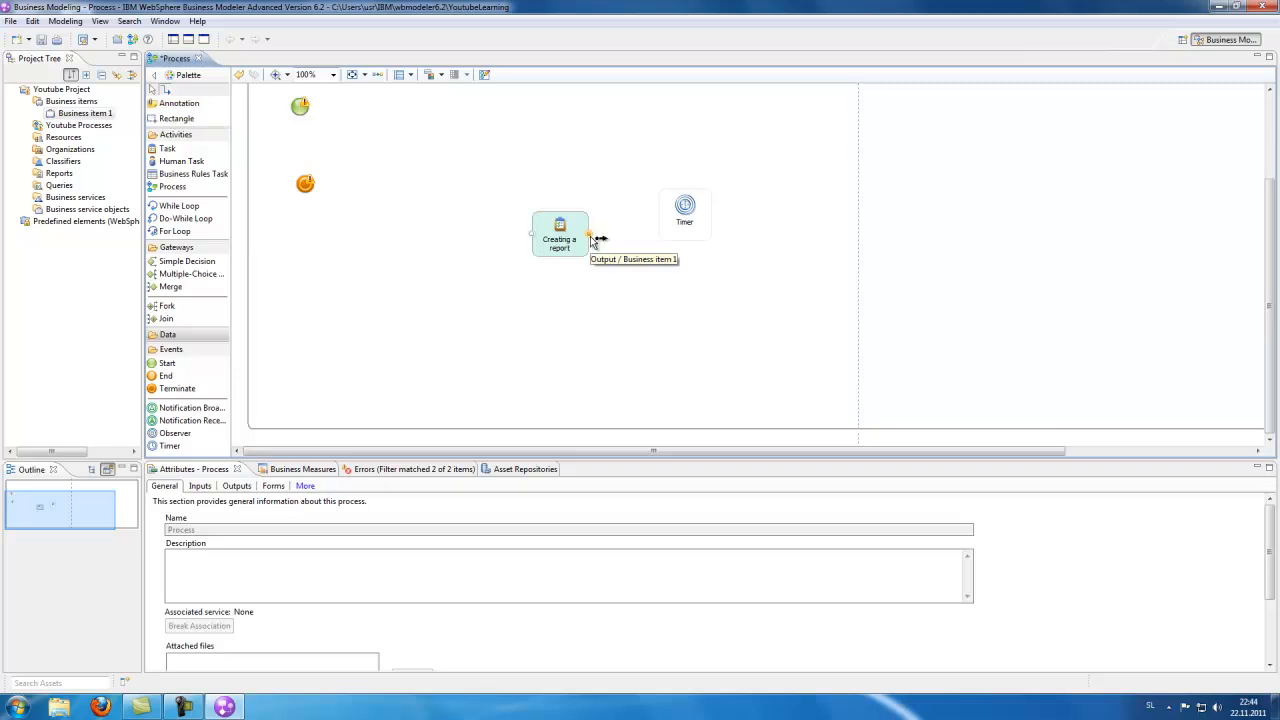
pyautogui.moveTo(592, 240); pyautogui.dragTo(677, 229)
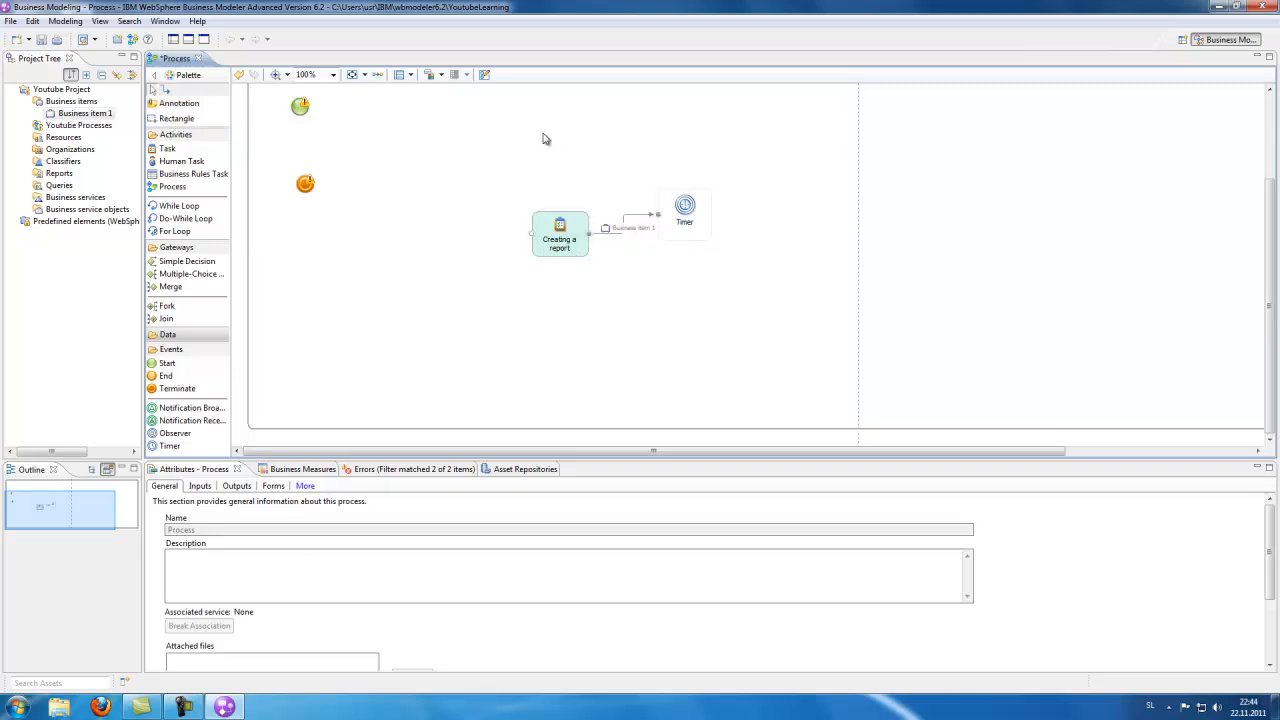
pyautogui.click(703, 220)
pyautogui.click(760, 148)
pyautogui.click(699, 222)
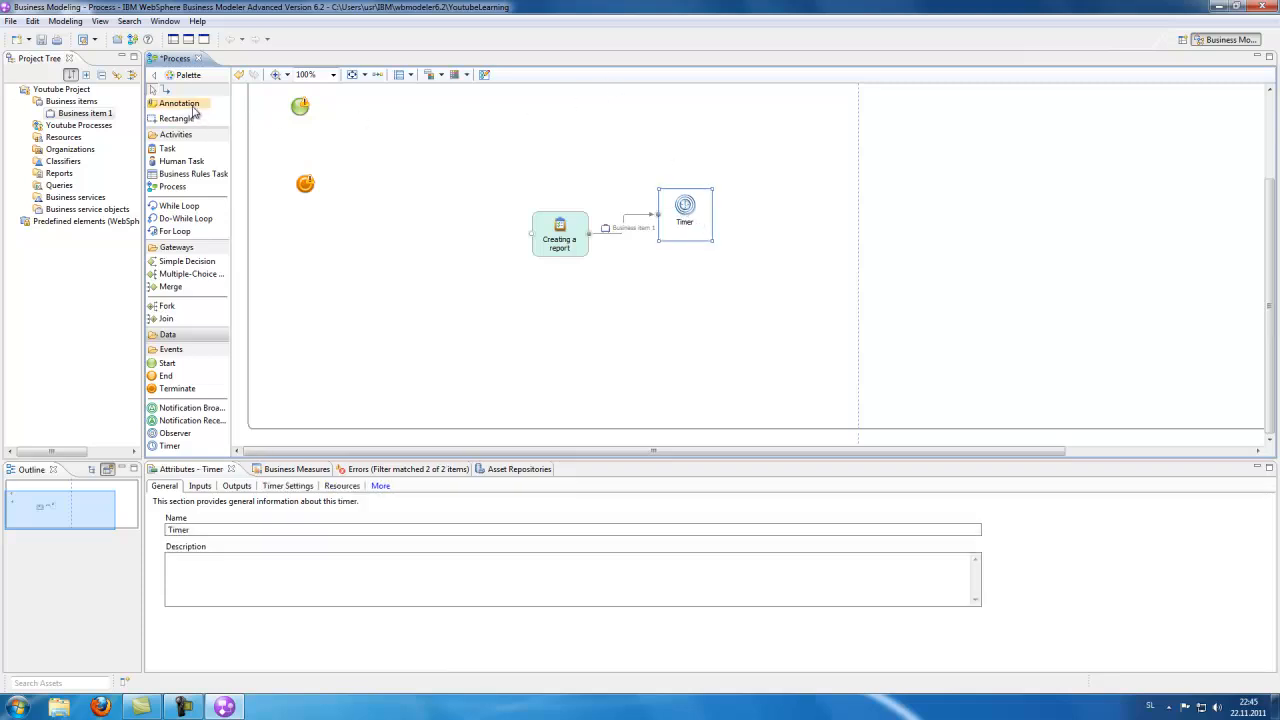
# Add a task named "Reporting to supervisors" to the upper right of the Timer
pyautogui.click(167, 148)
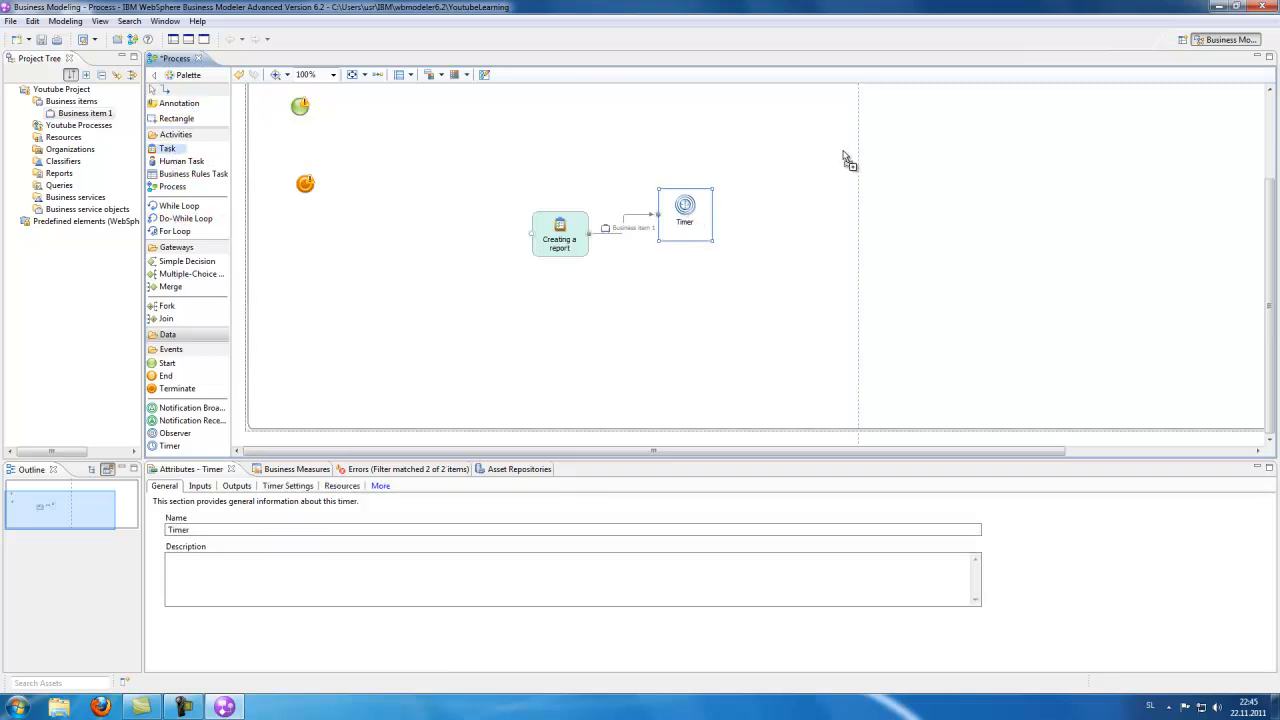
pyautogui.click(846, 152)
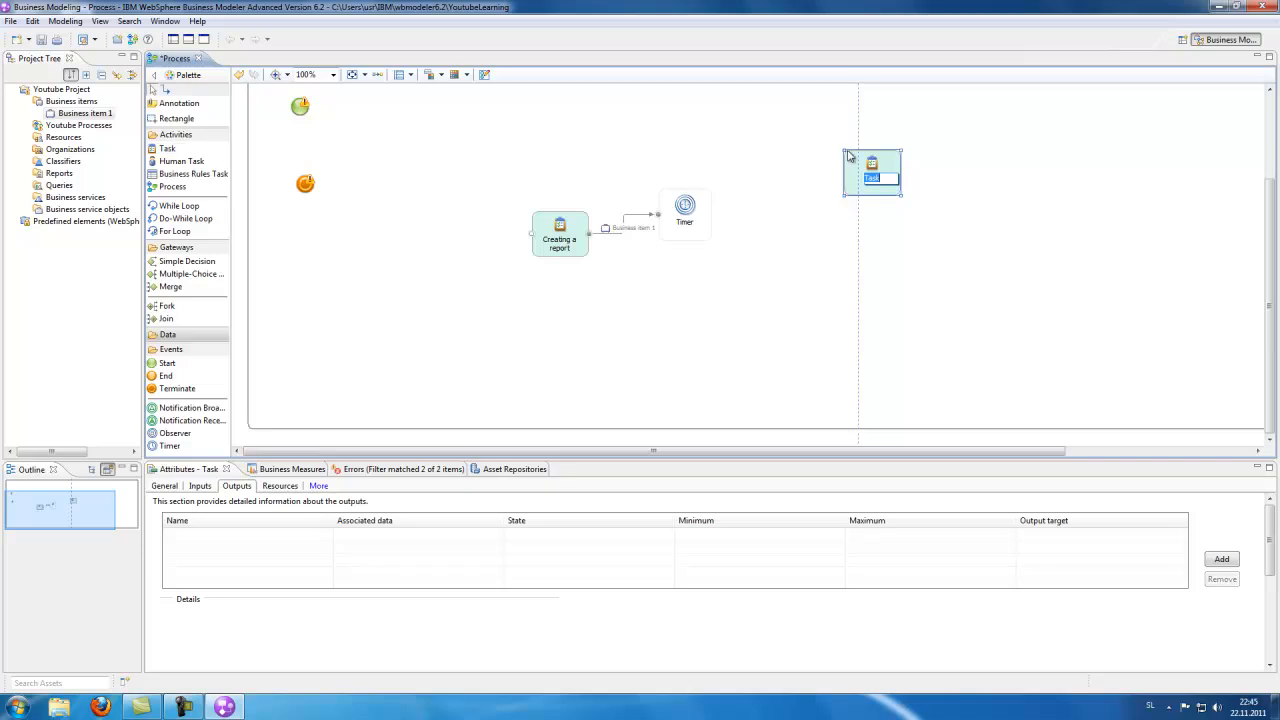
pyautogui.write('Reporting to supervisors')
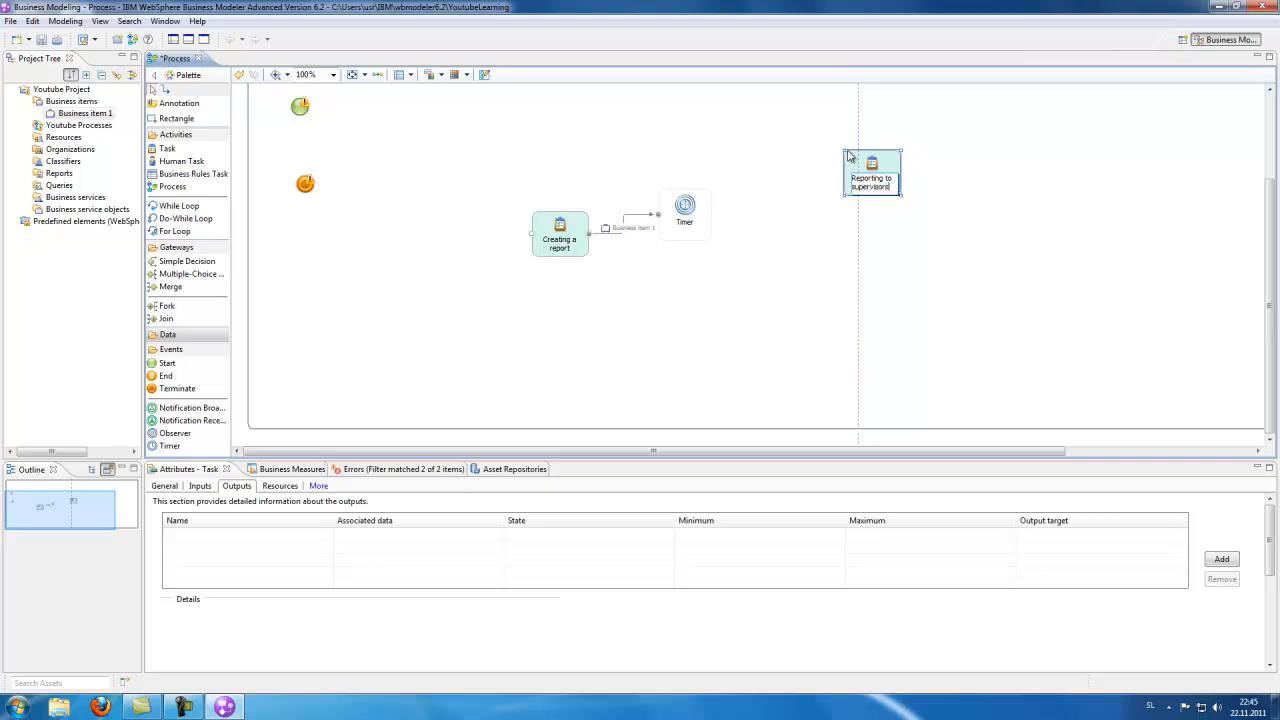
pyautogui.press('Return')
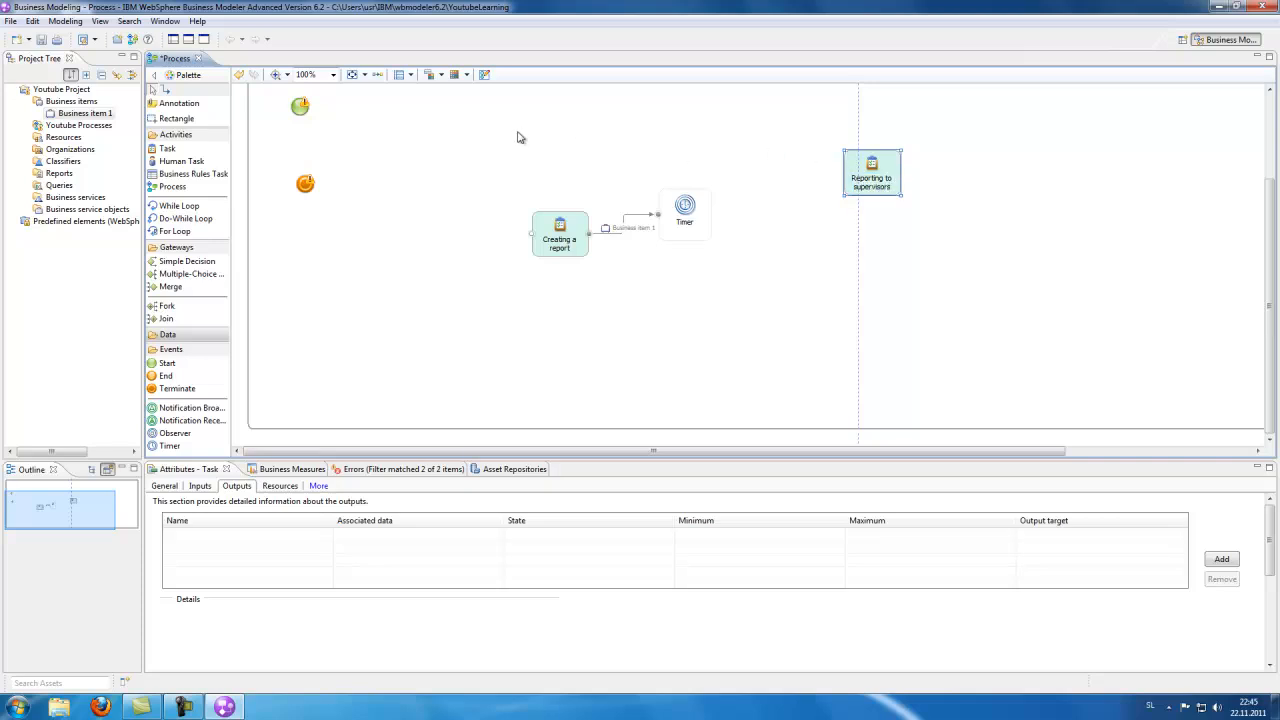
# Connect the Timer to the Reporting to supervisors task and move the Creating a report task farther from the Timer
pyautogui.click(520, 137)
pyautogui.click(686, 212)
pyautogui.click(895, 172)
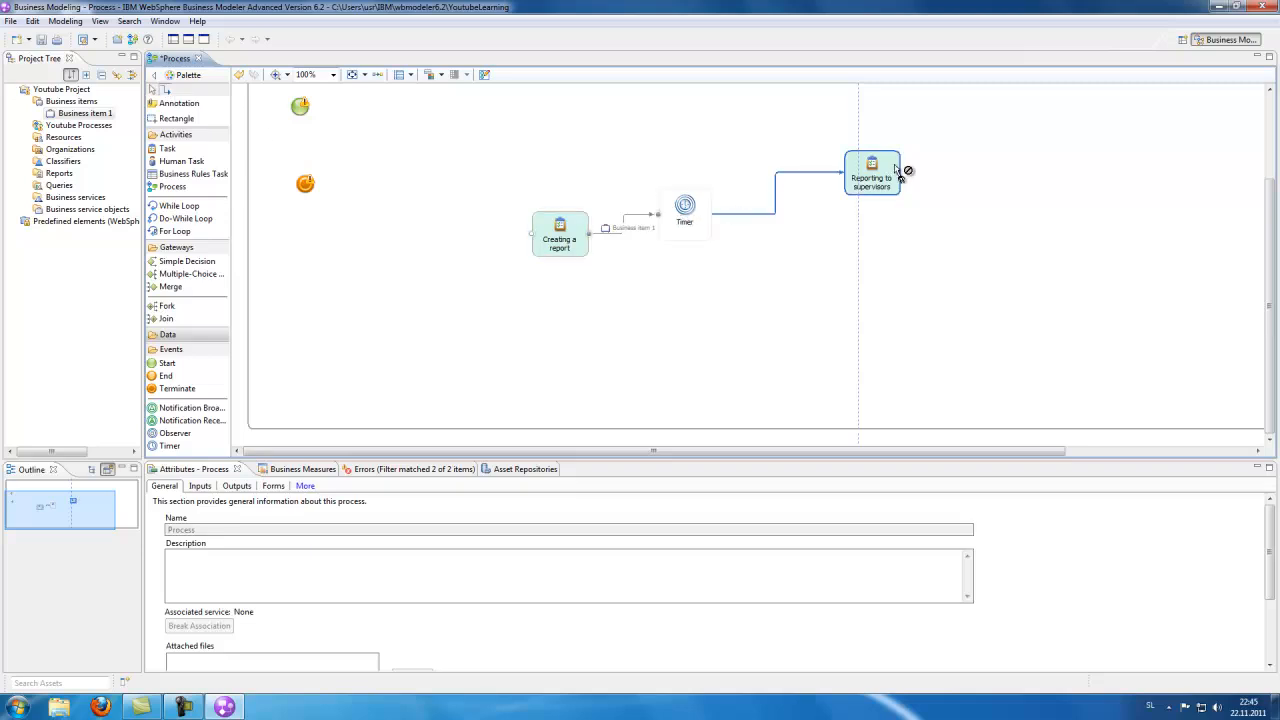
pyautogui.rightClick(746, 143)
pyautogui.click(625, 125)
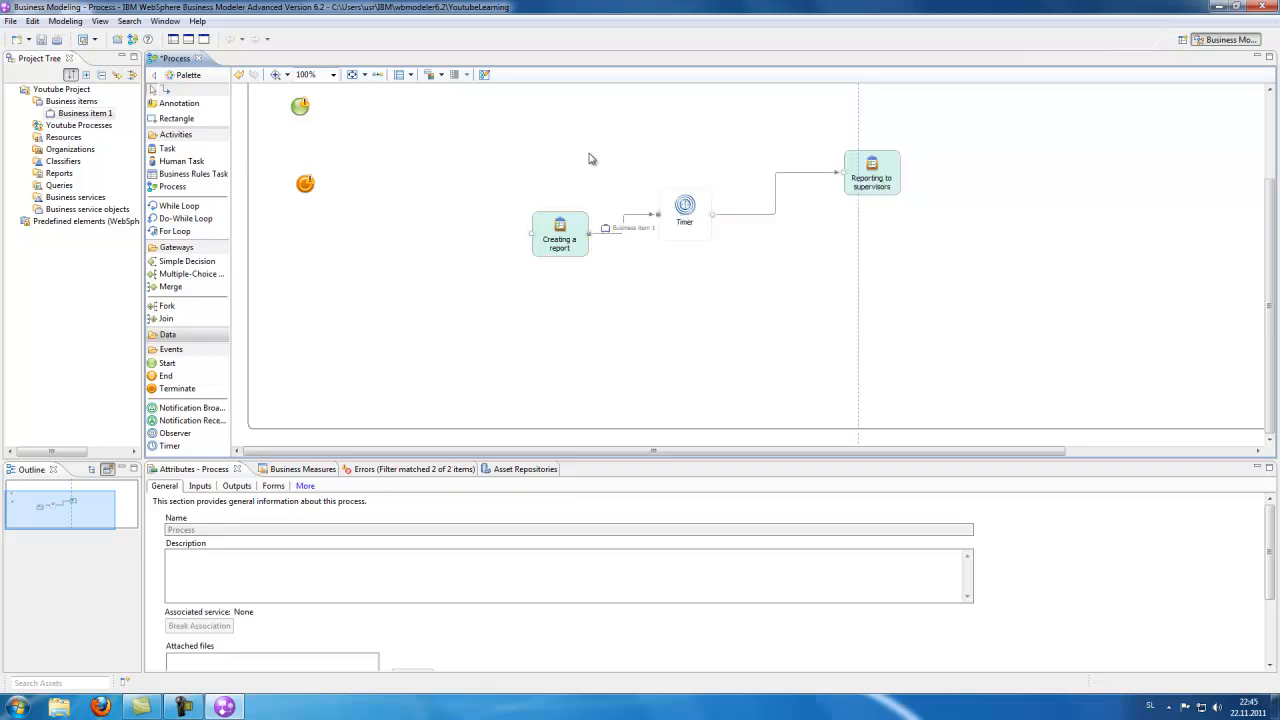
pyautogui.moveTo(562, 230); pyautogui.dragTo(519, 251)
pyautogui.click(556, 140)
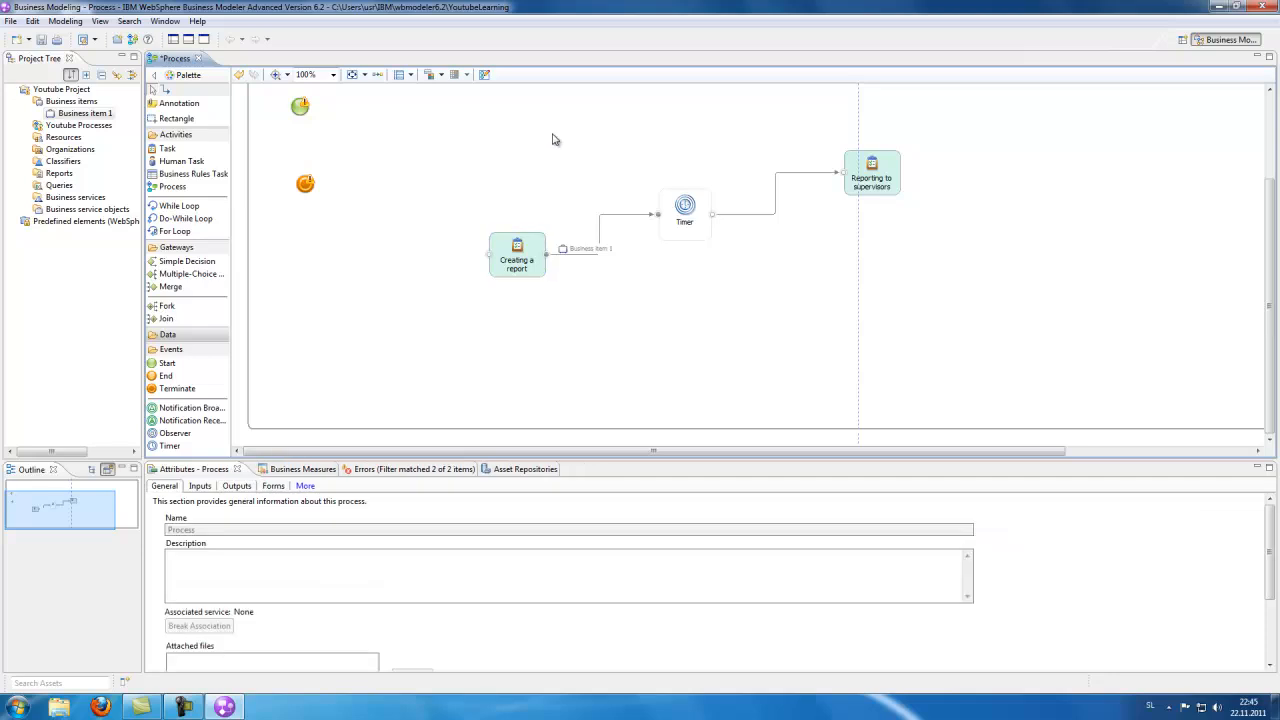
# Delete the Timer and the Reporting to supervisors task
pyautogui.click(684, 218)
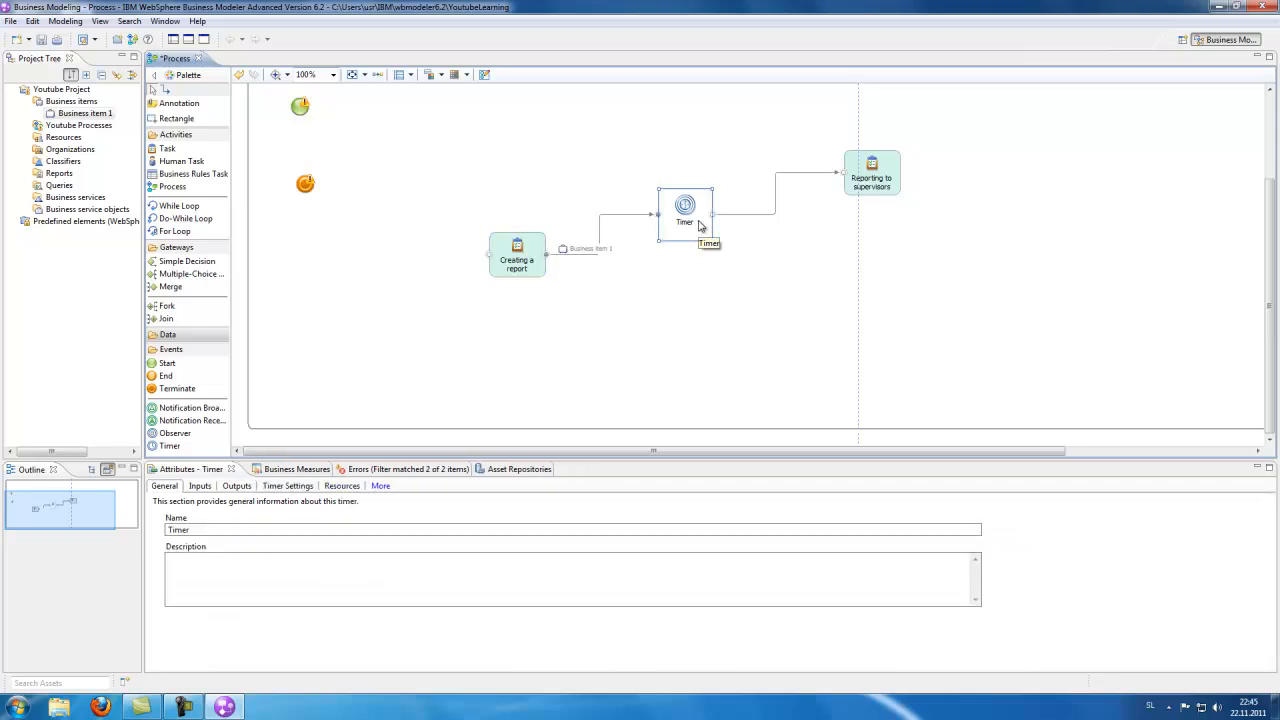
pyautogui.press('Delete')
pyautogui.click(869, 175)
pyautogui.press('Delete')
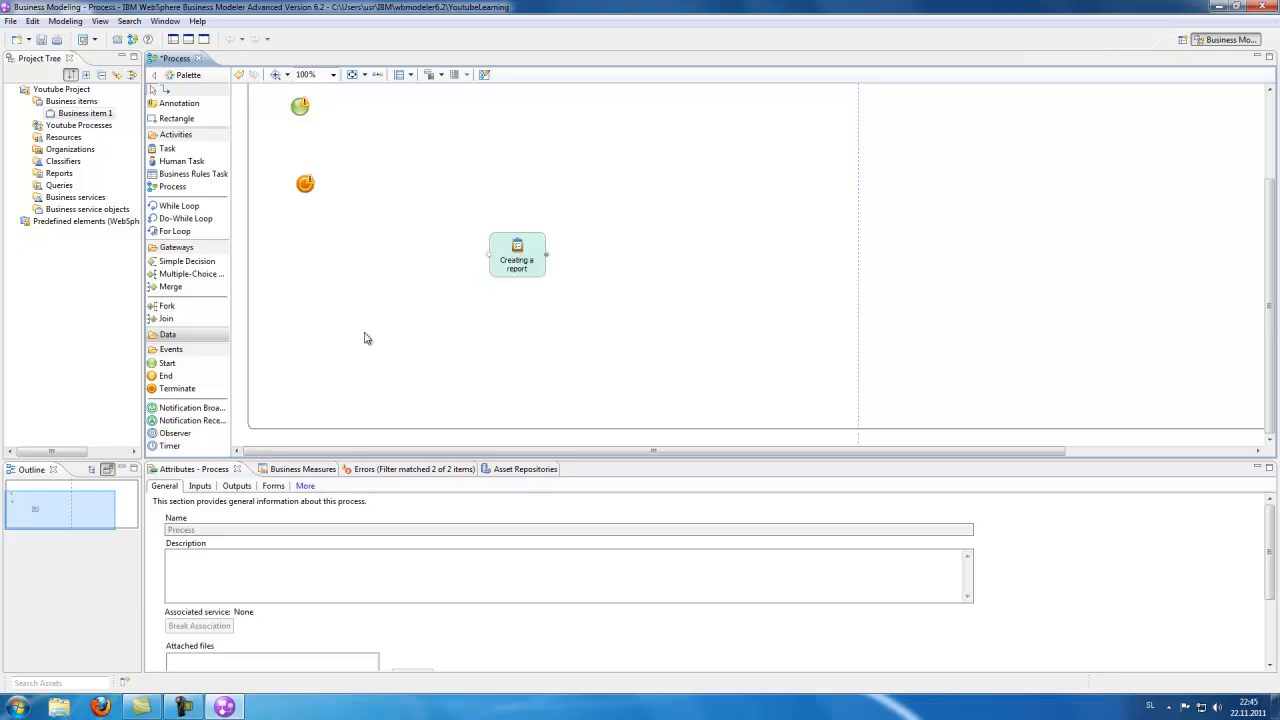
# Add a Notification Broadcaster above the Creating a report task and a Notification Receiver to its right, keeping the default names
pyautogui.click(190, 408)
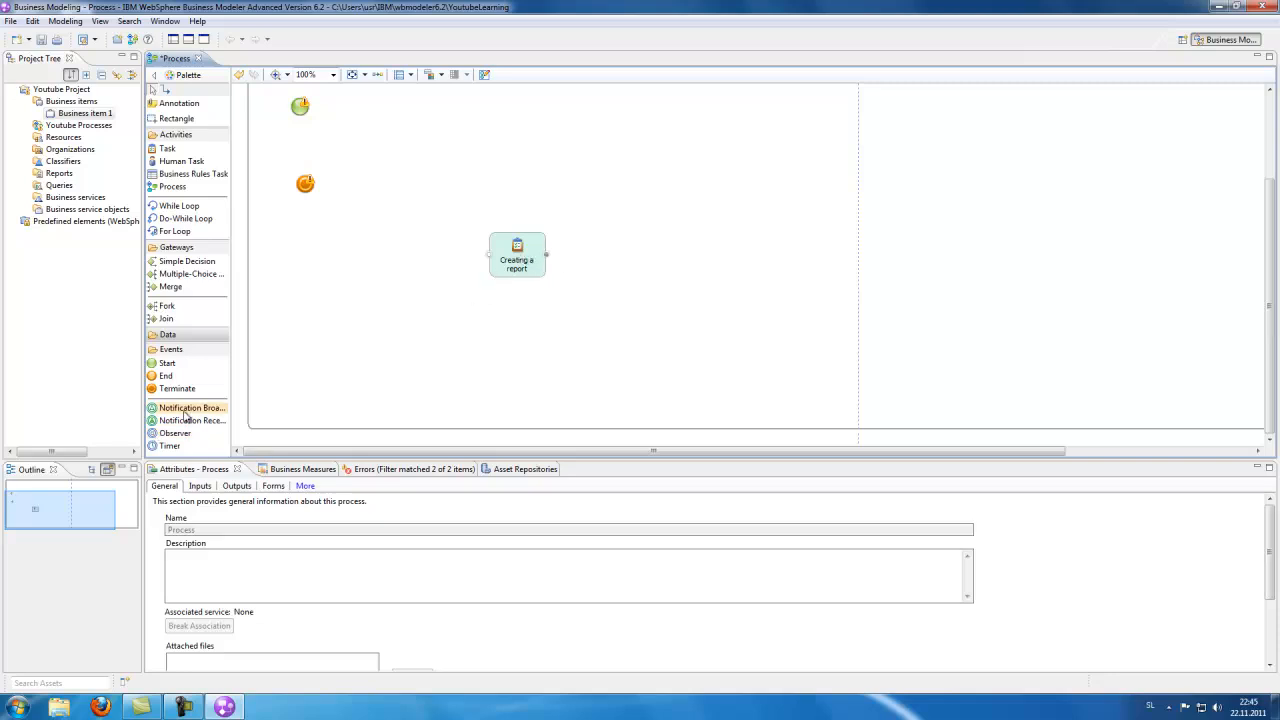
pyautogui.click(496, 173)
pyautogui.click(190, 420)
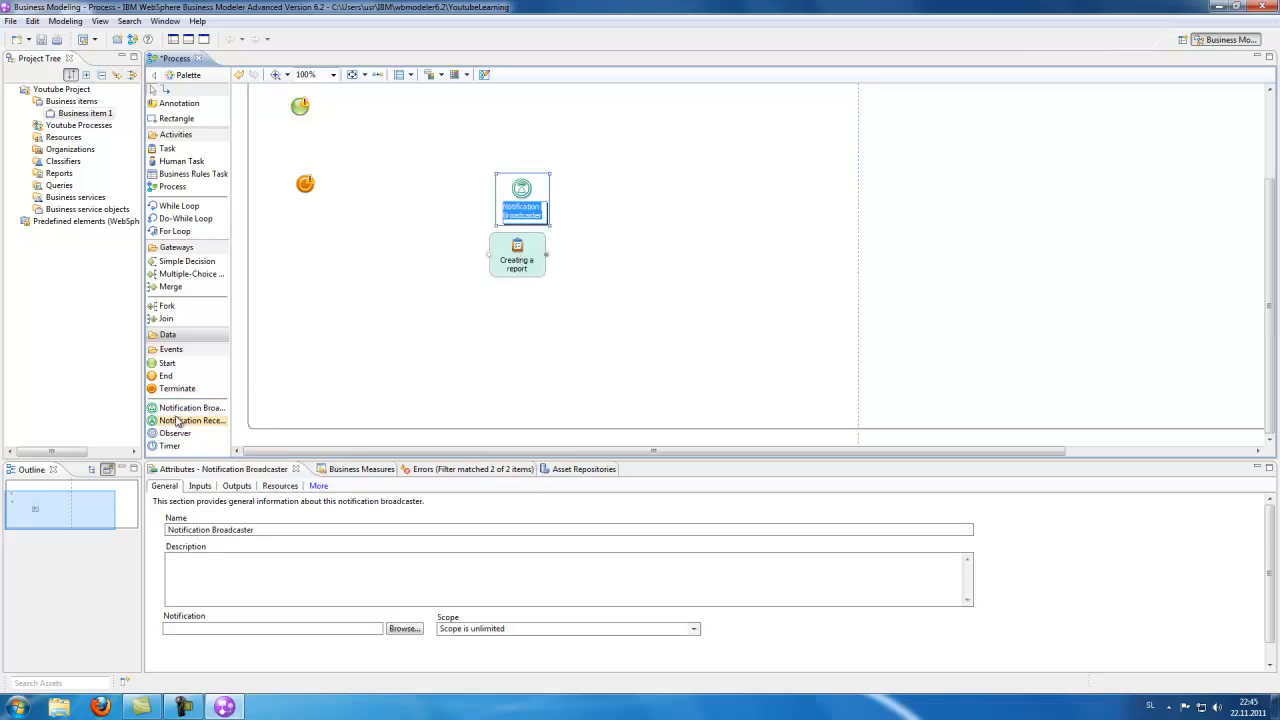
pyautogui.click(719, 177)
pyautogui.click(662, 143)
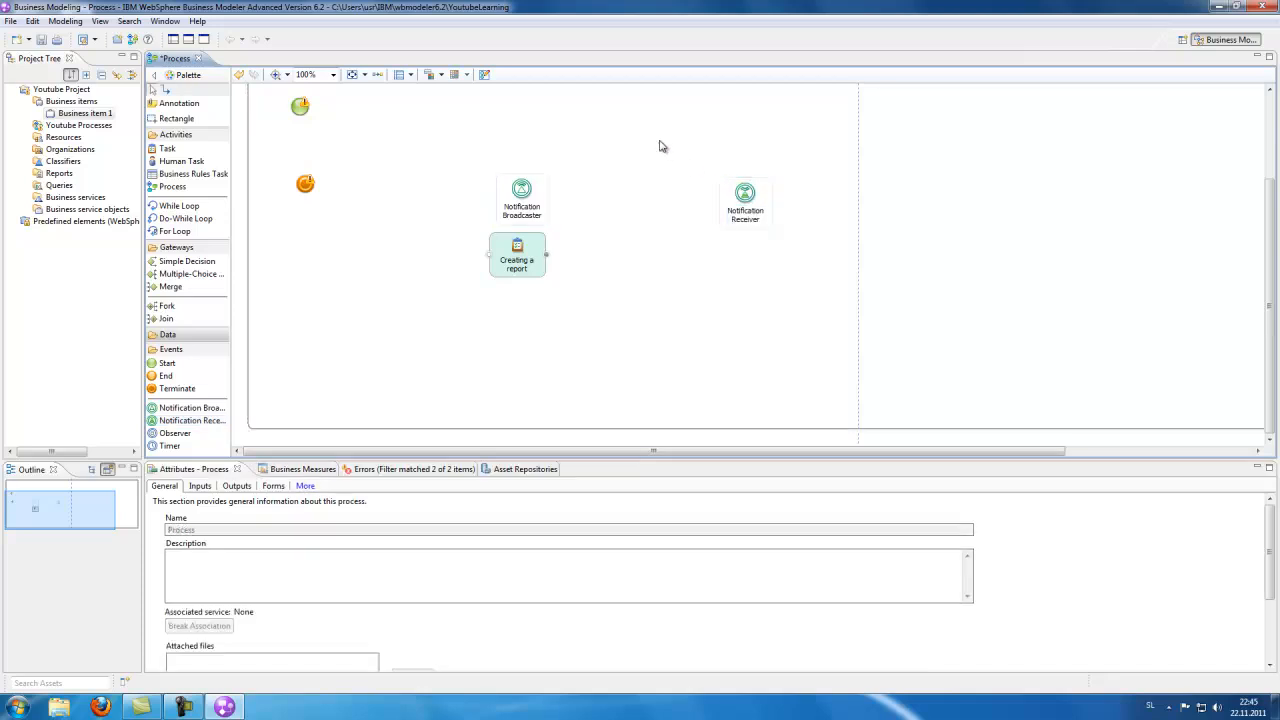
# Delete the Creating a report task and move the Notification Broadcaster and Notification Receiver far apart across the canvas
pyautogui.click(512, 265)
pyautogui.press('Delete')
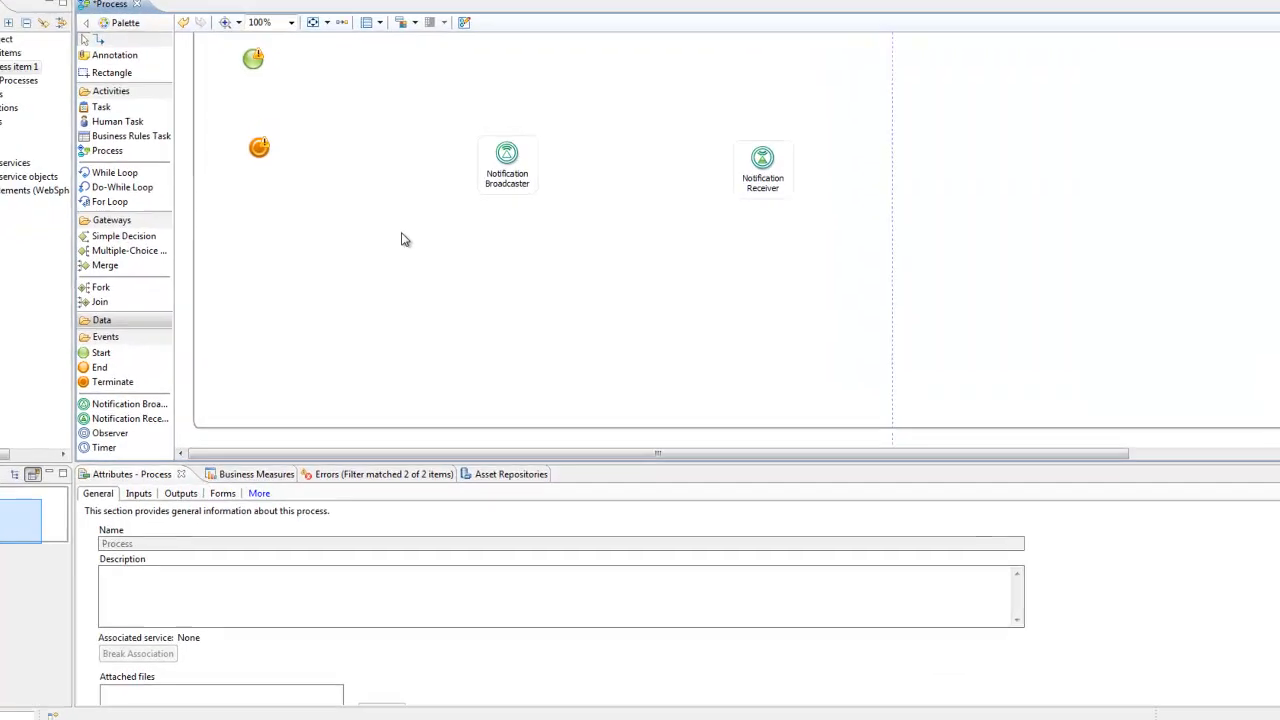
pyautogui.moveTo(500, 140); pyautogui.dragTo(463, 196)
pyautogui.click(565, 187)
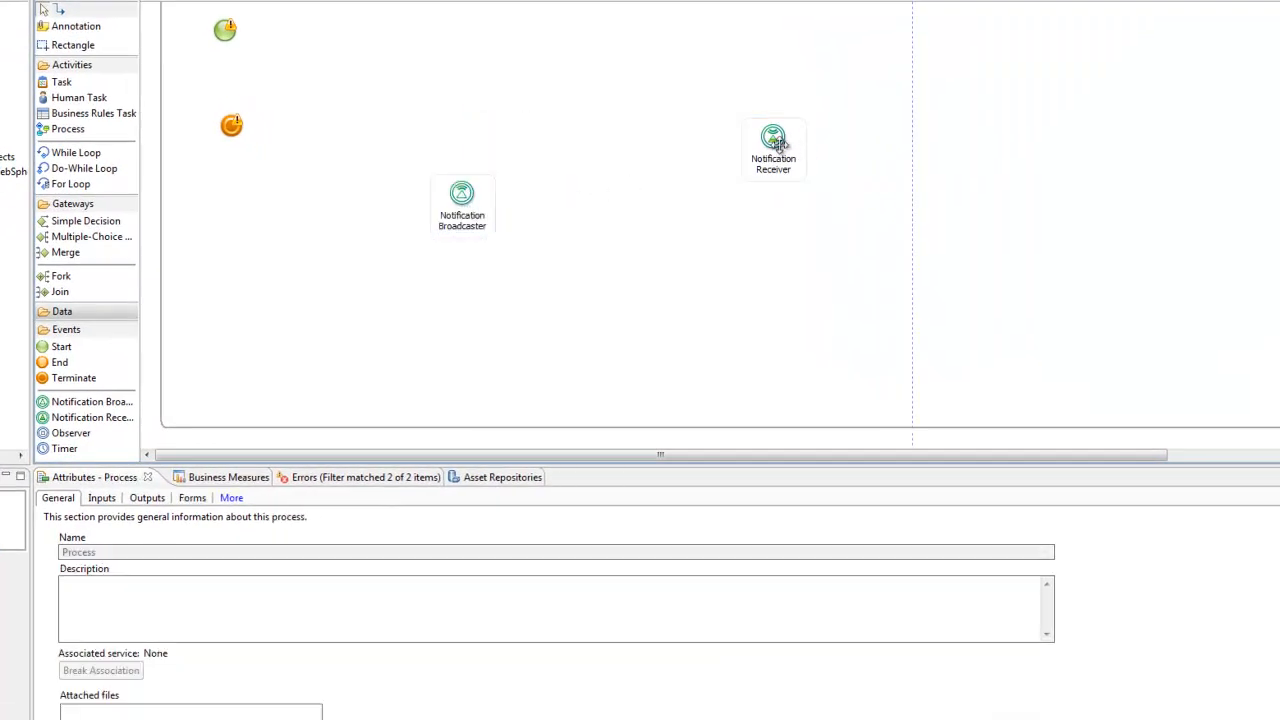
pyautogui.moveTo(772, 145); pyautogui.dragTo(1120, 252)
pyautogui.click(745, 111)
pyautogui.moveTo(477, 199); pyautogui.dragTo(355, 276)
pyautogui.click(680, 152)
pyautogui.click(534, 204)
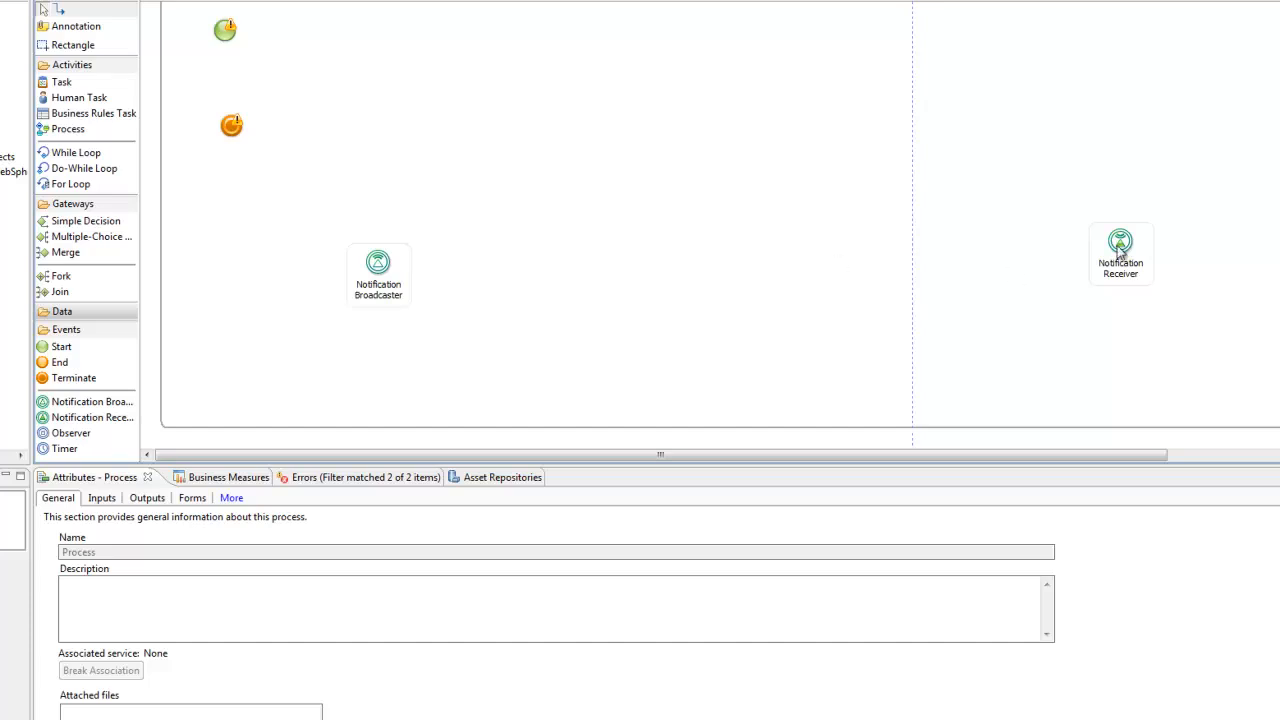
pyautogui.moveTo(1120, 245); pyautogui.dragTo(1206, 279)
pyautogui.click(1157, 143)
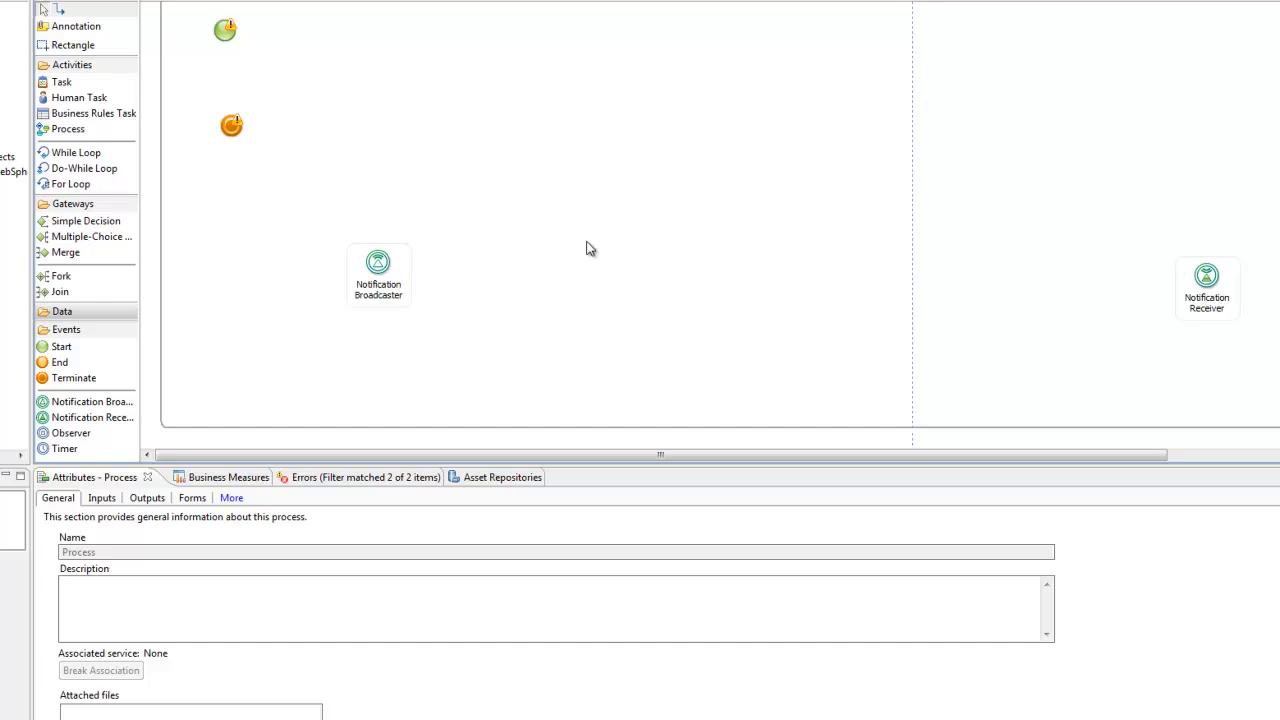
# Add two tasks with default names side by side, above and between the Notification Broadcaster and Notification Receiver
pyautogui.click(62, 84)
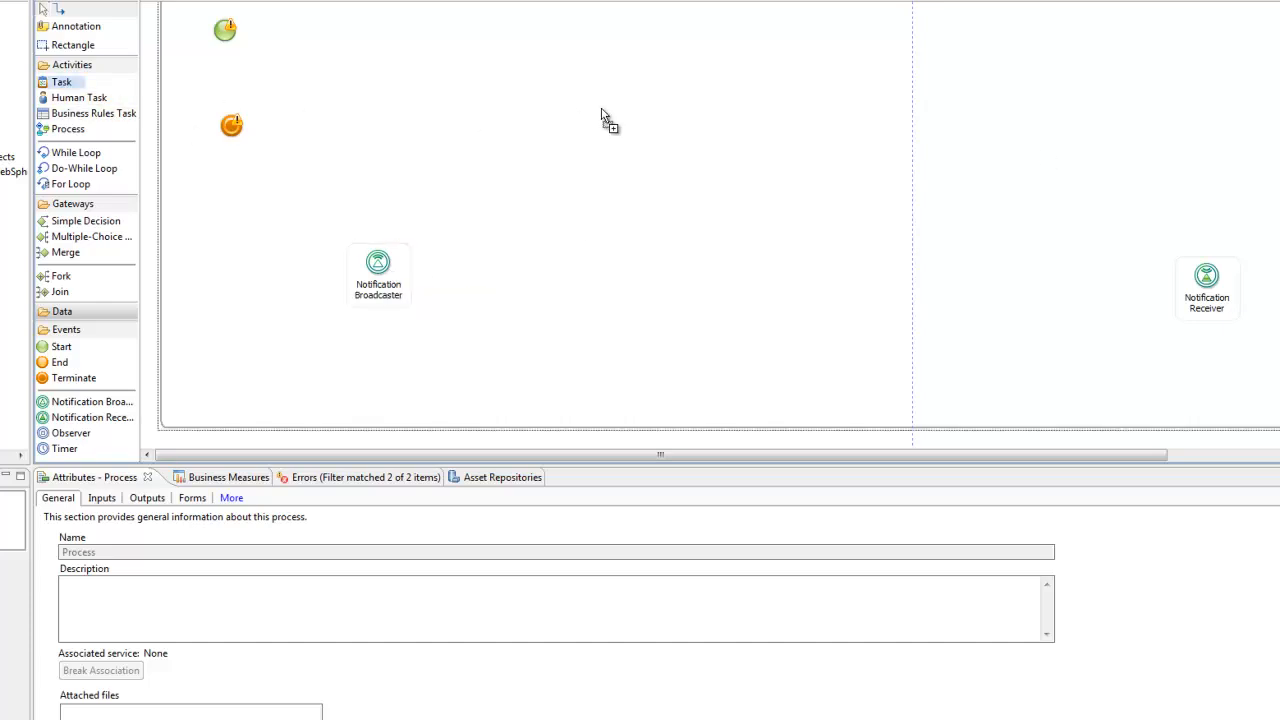
pyautogui.click(608, 120)
pyautogui.click(62, 82)
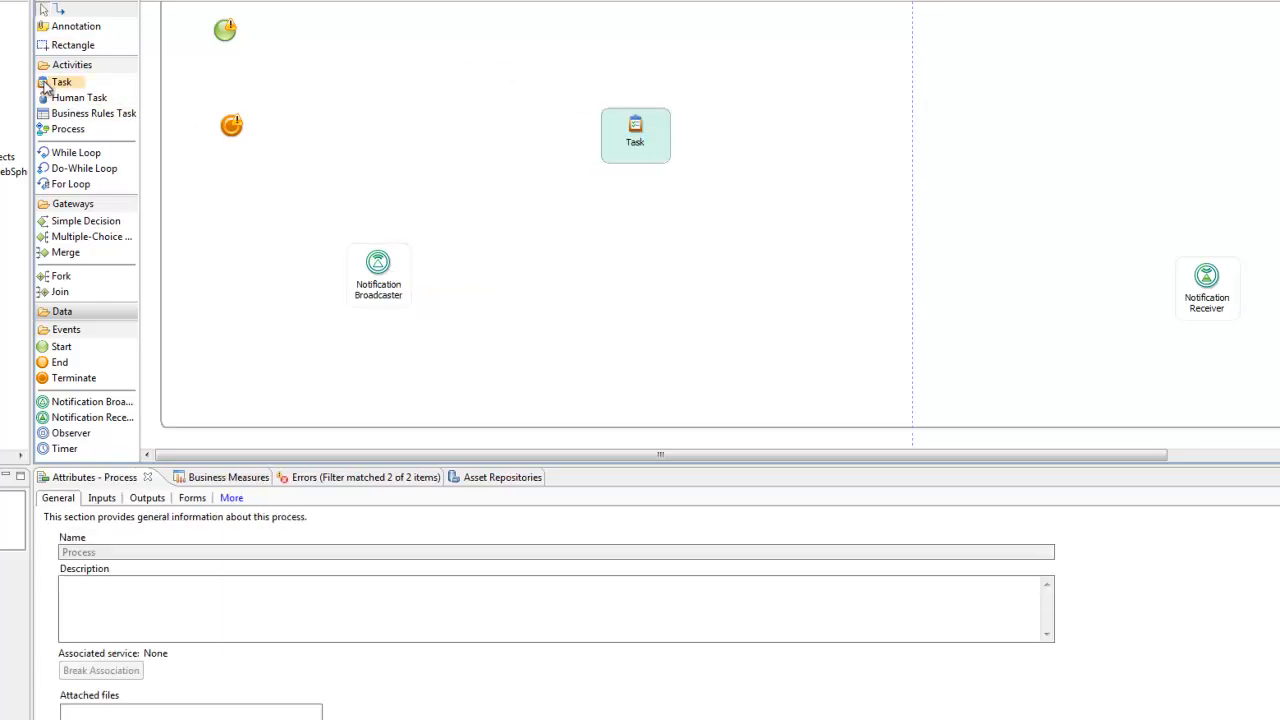
pyautogui.click(850, 96)
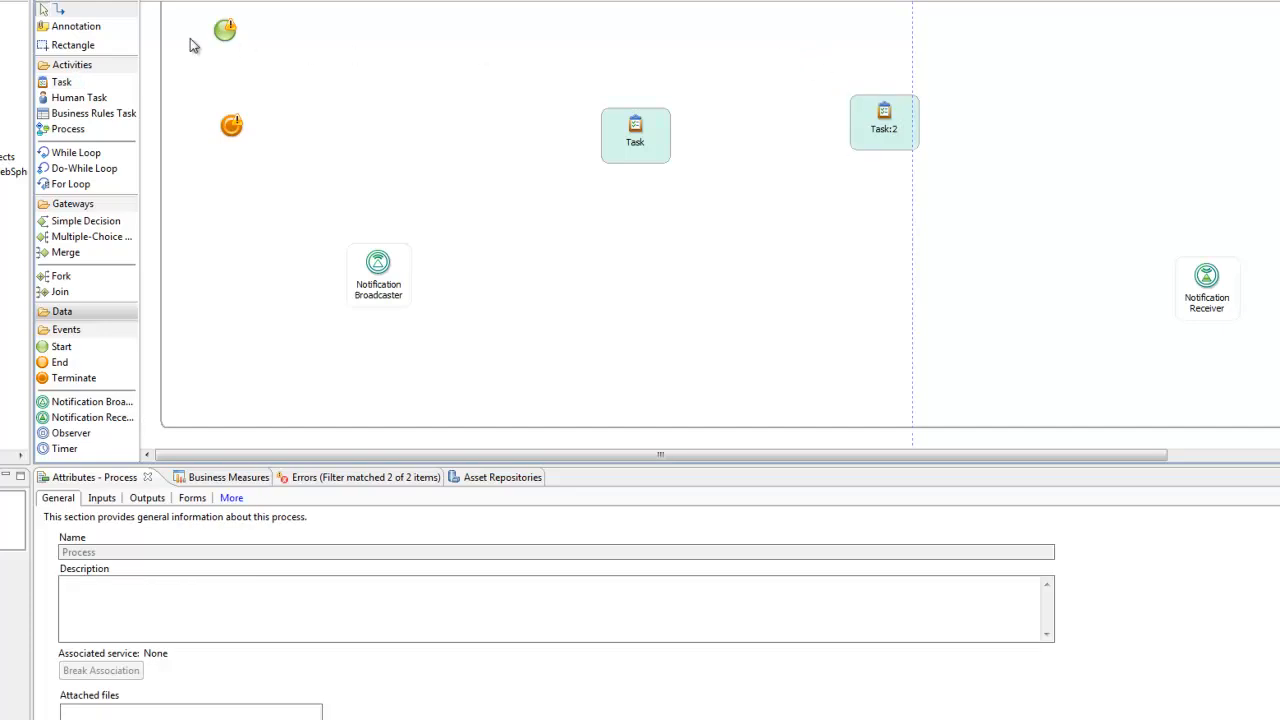
# Connect the first task to the second task
pyautogui.click(59, 10)
pyautogui.click(623, 122)
pyautogui.click(950, 119)
pyautogui.click(624, 138)
pyautogui.click(863, 116)
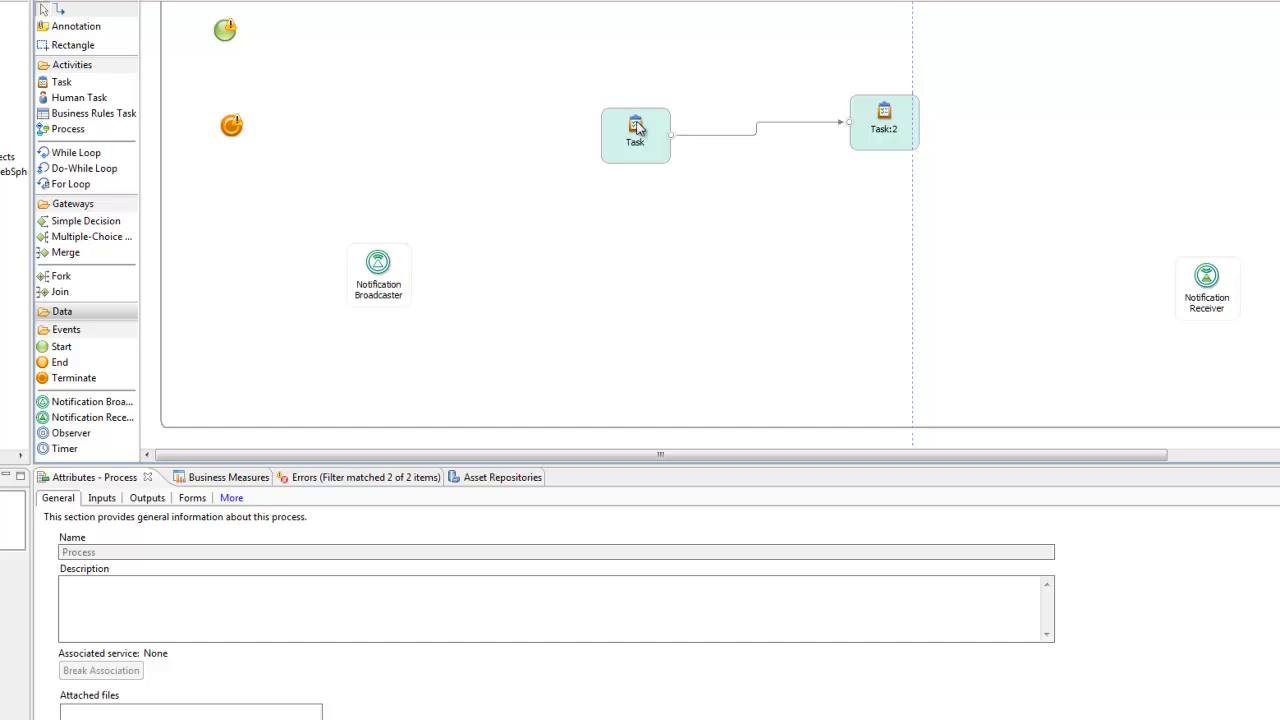
# Delete both tasks between the Notification Broadcaster and Notification Receiver
pyautogui.click(950, 122)
pyautogui.press('Delete')
pyautogui.click(648, 133)
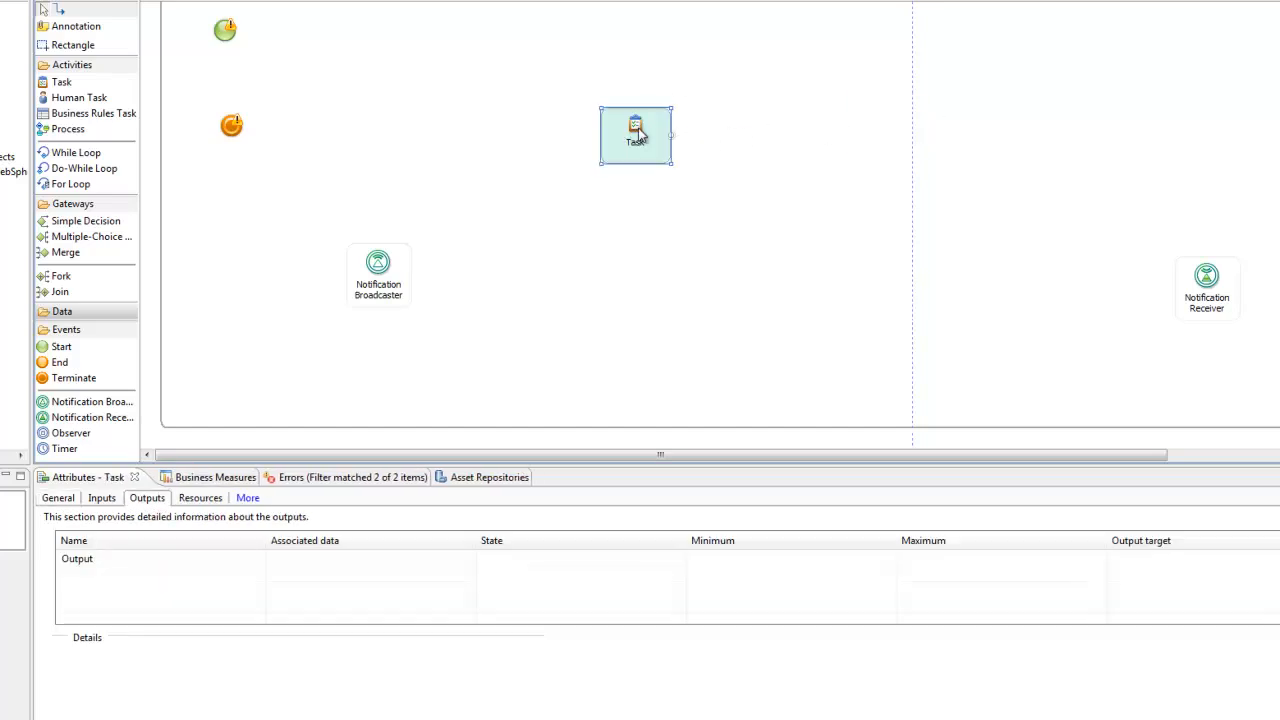
pyautogui.press('Delete')
# Move the Notification Receiver close to the right side of the Notification Broadcaster
pyautogui.click(1218, 298)
pyautogui.moveTo(970, 292); pyautogui.dragTo(588, 271)
pyautogui.click(771, 182)
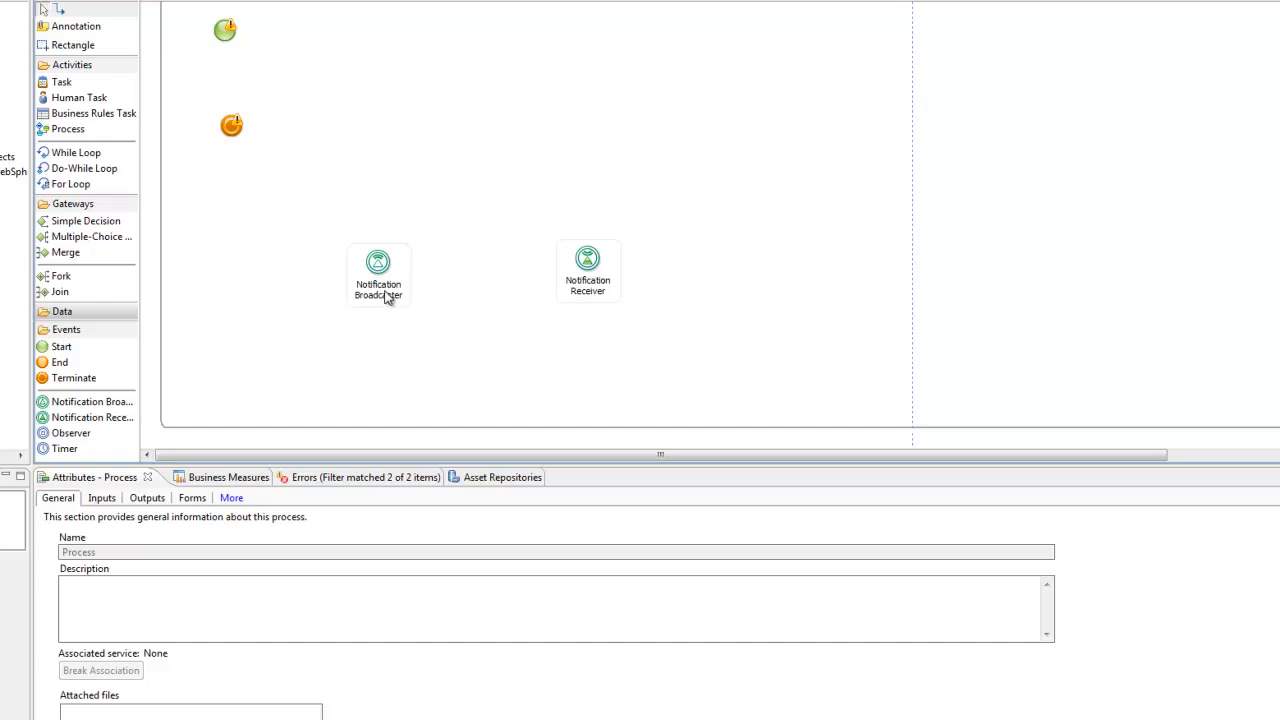
# Nudge the Notification Broadcaster and Notification Receiver slightly up and back down, keeping the two side by side
pyautogui.moveTo(386, 294); pyautogui.dragTo(400, 282)
pyautogui.click(476, 200)
pyautogui.click(390, 256)
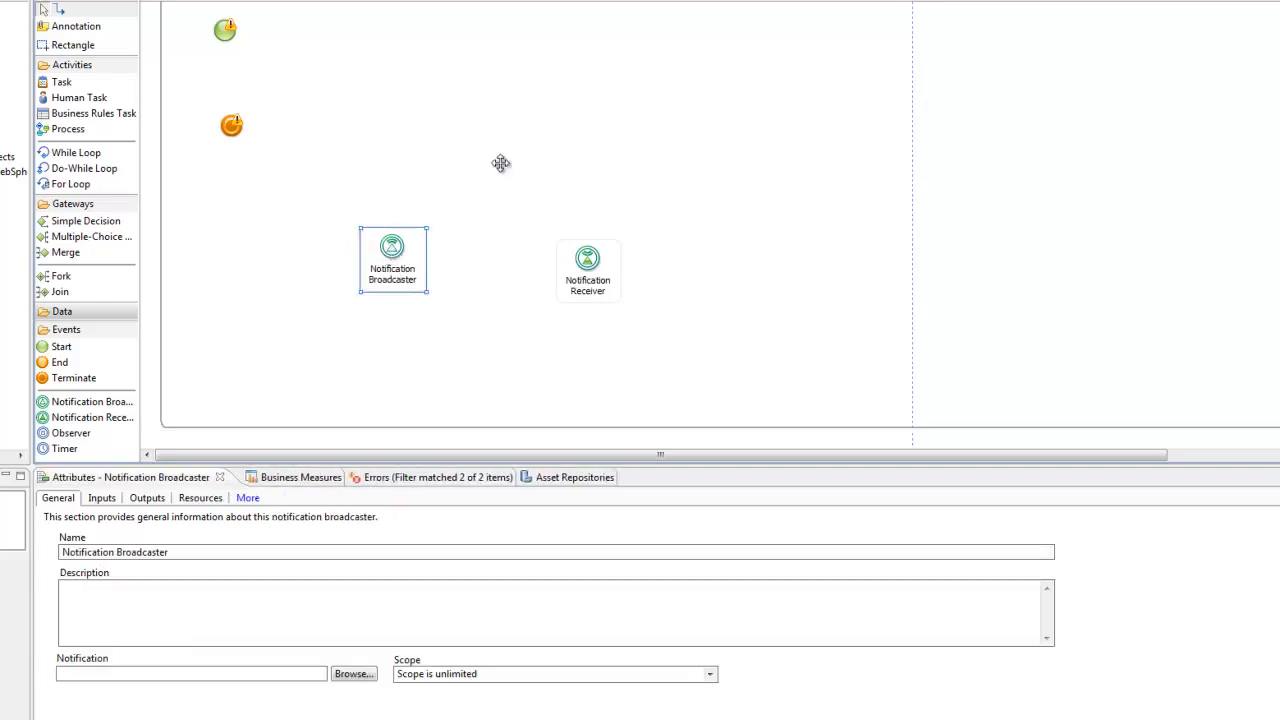
pyautogui.click(500, 163)
pyautogui.moveTo(575, 274)
pyautogui.mouseDown()
pyautogui.moveTo(580, 244)
pyautogui.moveTo(592, 255)
pyautogui.mouseUp()
pyautogui.click(665, 160)
pyautogui.click(712, 214)
pyautogui.moveTo(421, 255)
pyautogui.mouseDown()
pyautogui.moveTo(408, 286)
pyautogui.moveTo(412, 276)
pyautogui.mouseUp()
pyautogui.click(491, 174)
pyautogui.moveTo(590, 266); pyautogui.dragTo(593, 290)
pyautogui.click(699, 163)
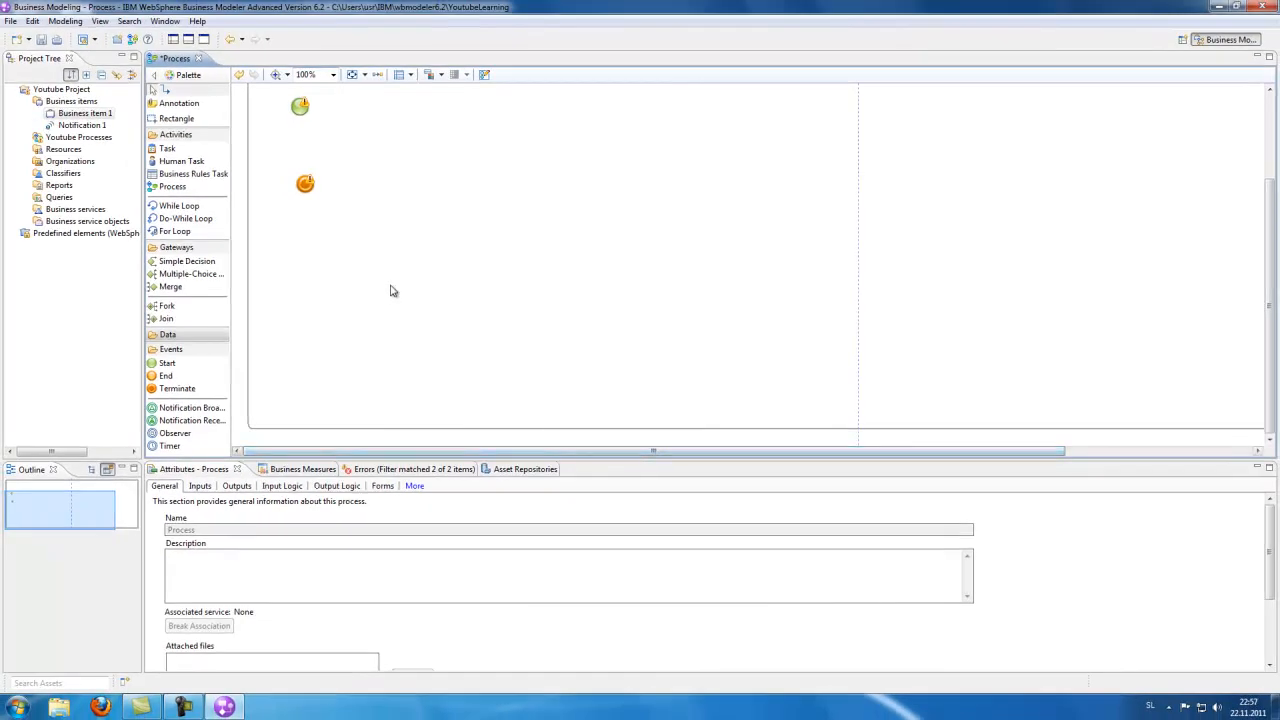
# Move the terminate node up so that it sits closer beneath the start node
pyautogui.scroll(3, 393, 291)
pyautogui.click(306, 300)
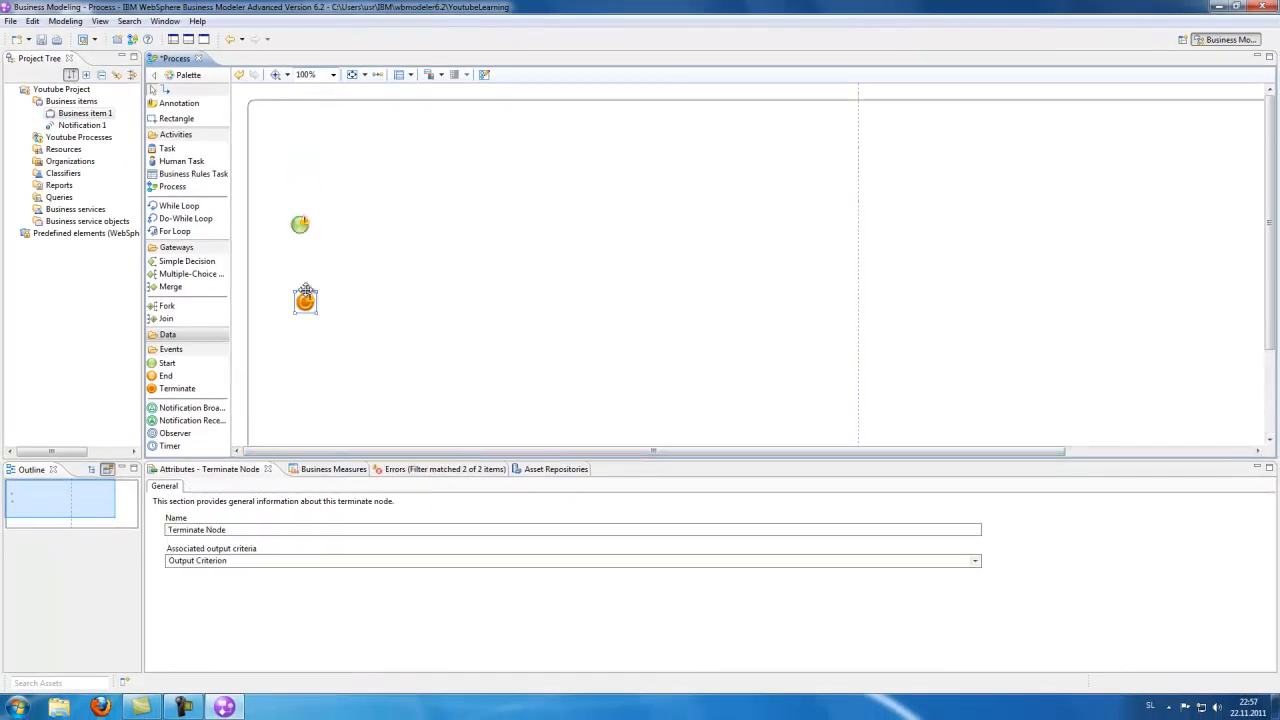
pyautogui.moveTo(306, 300); pyautogui.dragTo(301, 269)
pyautogui.click(416, 230)
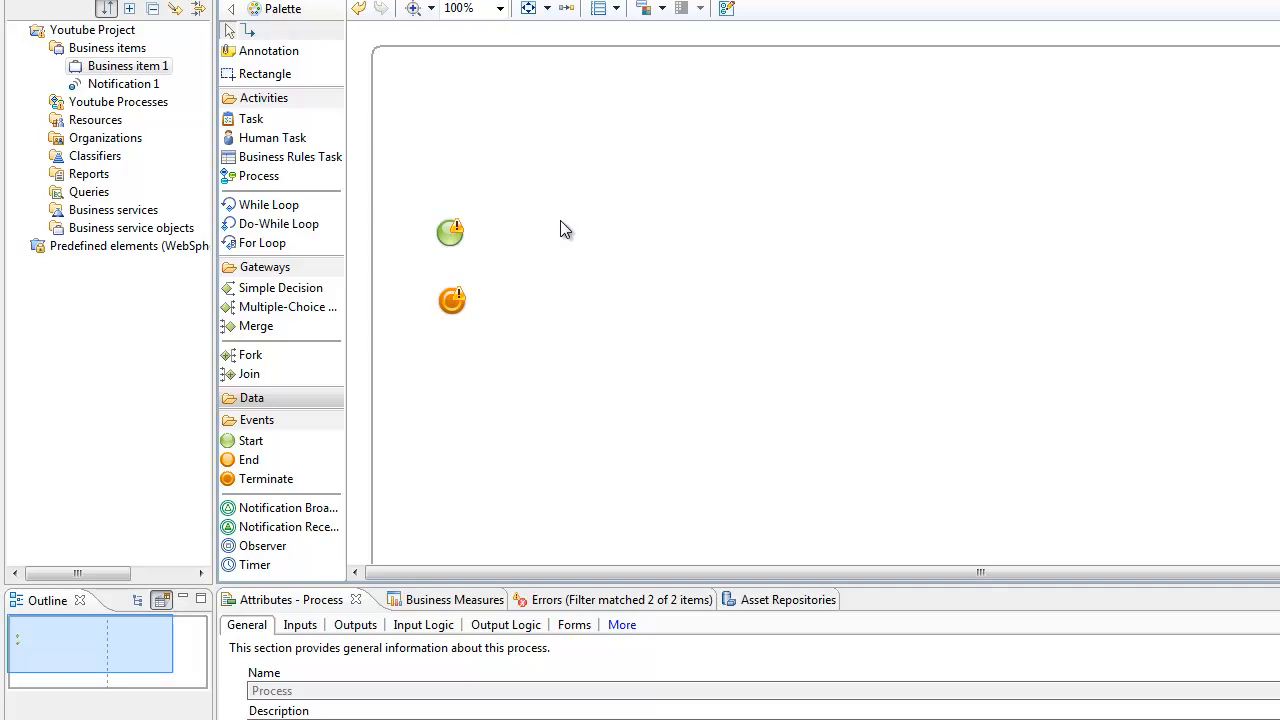
# Collapse the Activities, Gateways and Events groups of modelling elements
pyautogui.click(275, 99)
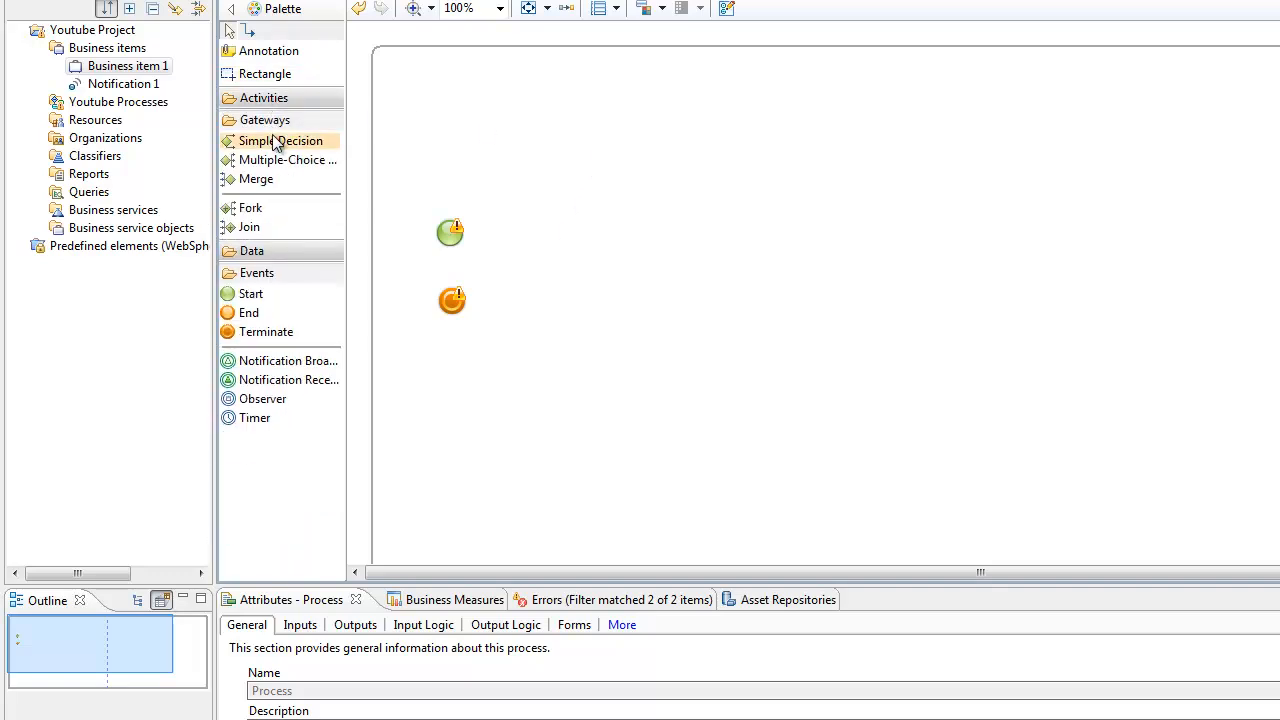
pyautogui.click(284, 121)
pyautogui.click(278, 165)
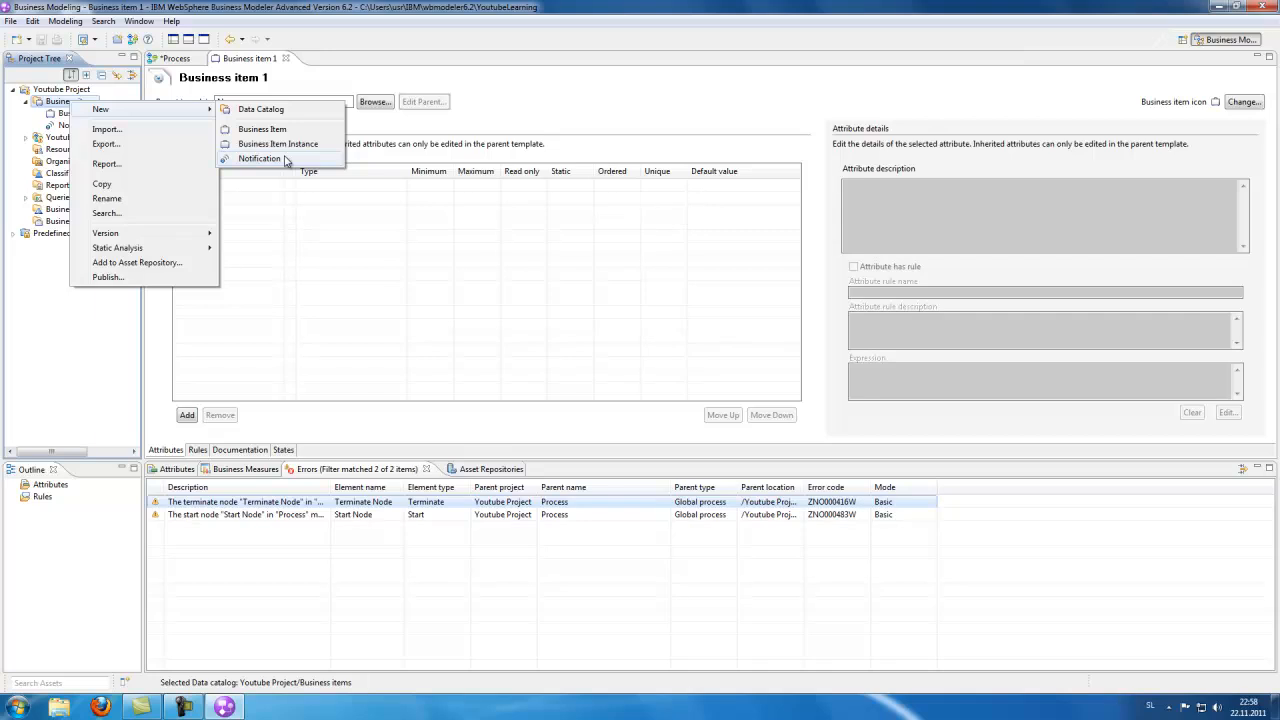
# Compare the definitions of Business item 1 and Notification 1, including the states section of Business item 1
pyautogui.click(262, 160)
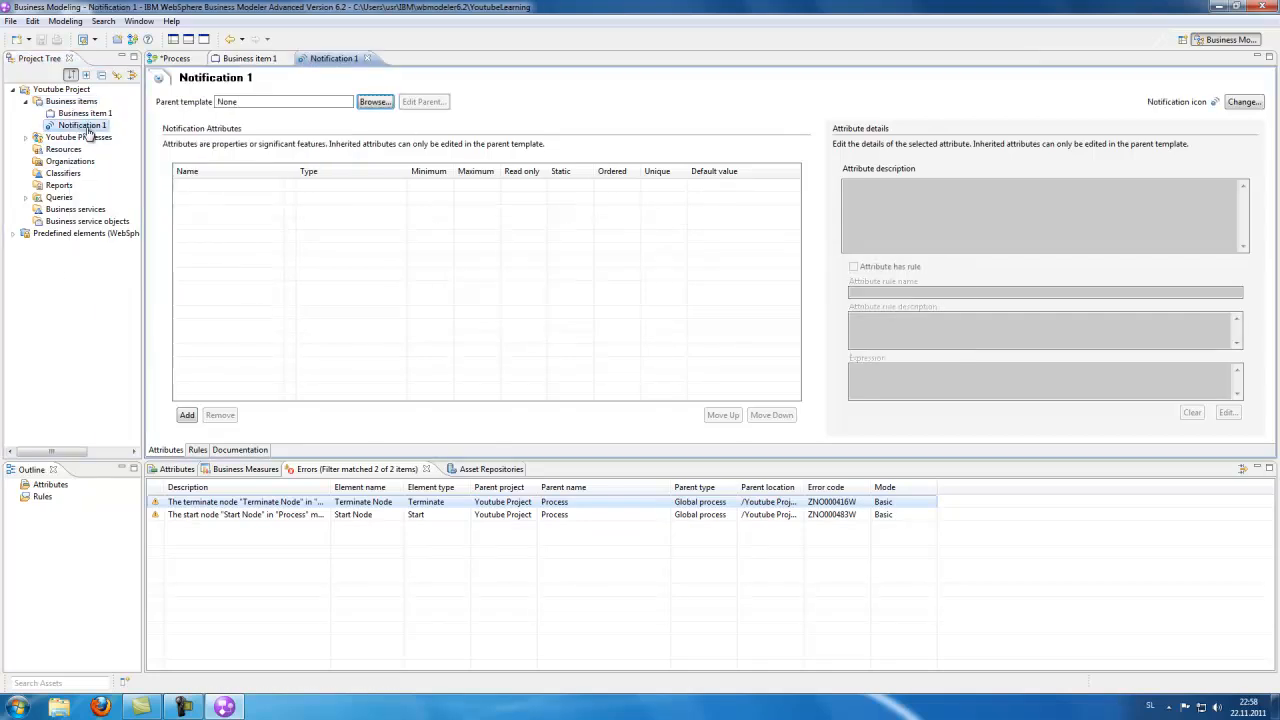
pyautogui.click(258, 58)
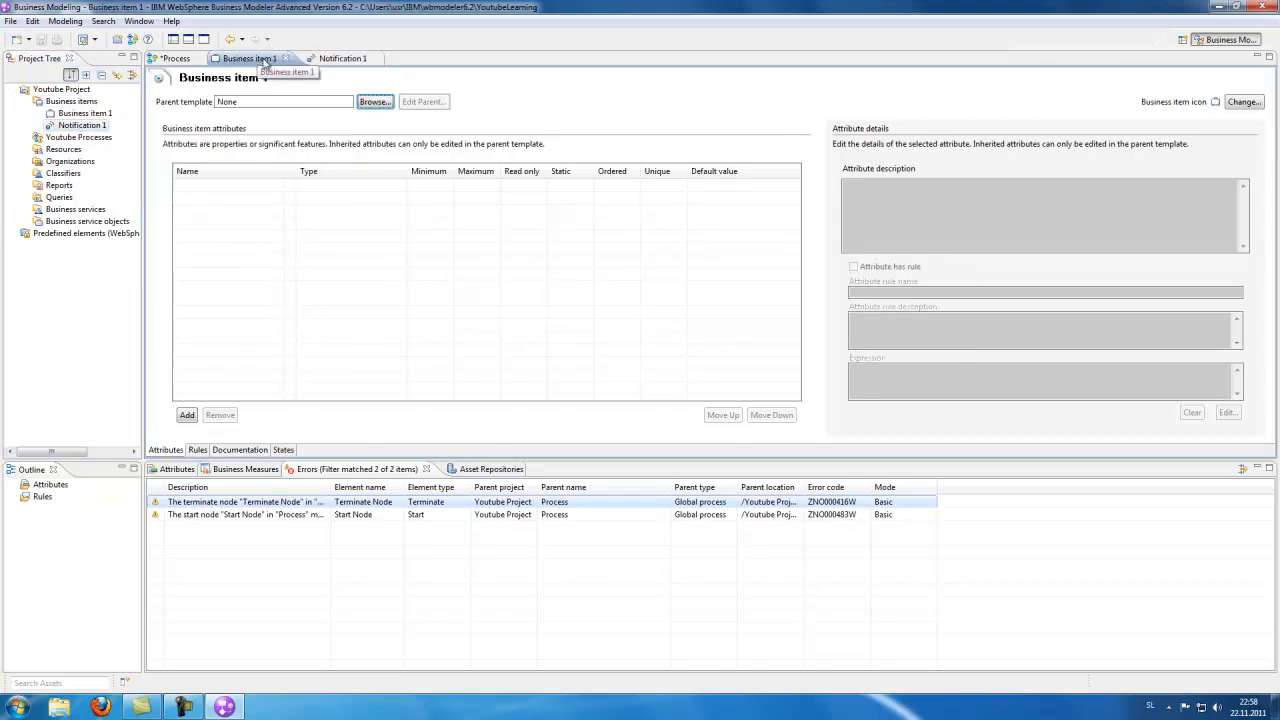
pyautogui.click(356, 60)
pyautogui.click(250, 58)
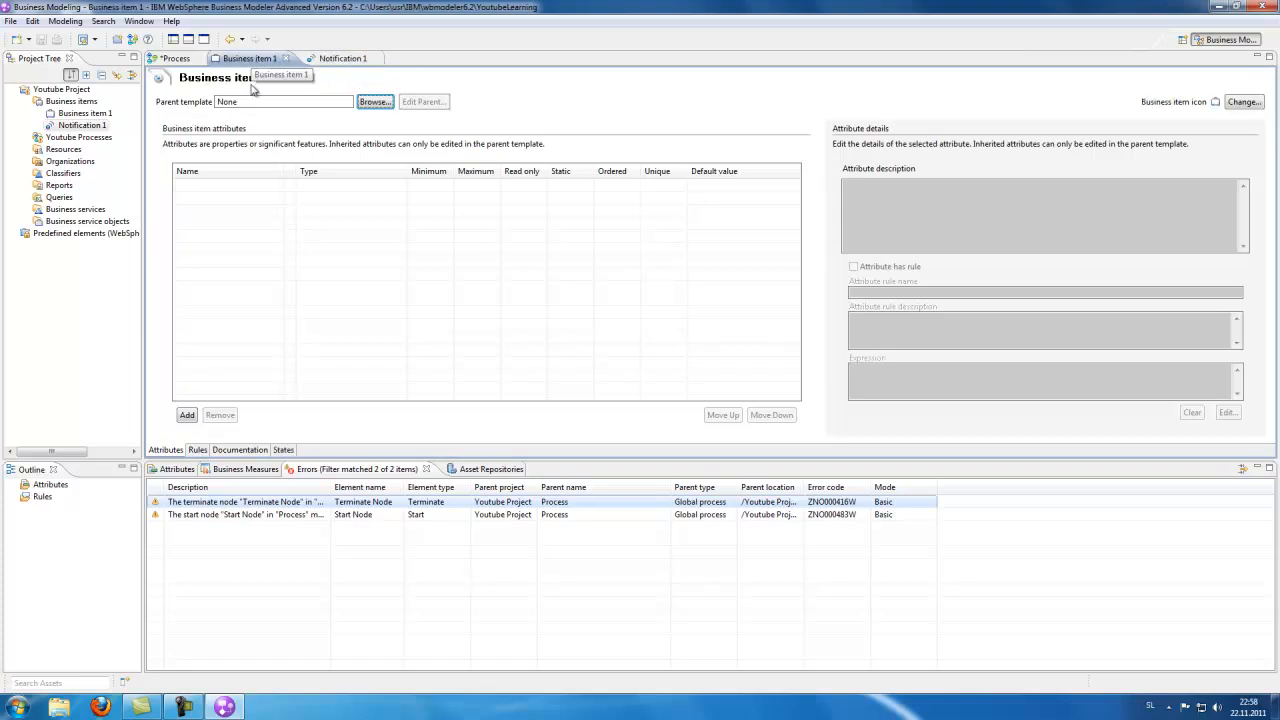
pyautogui.click(284, 450)
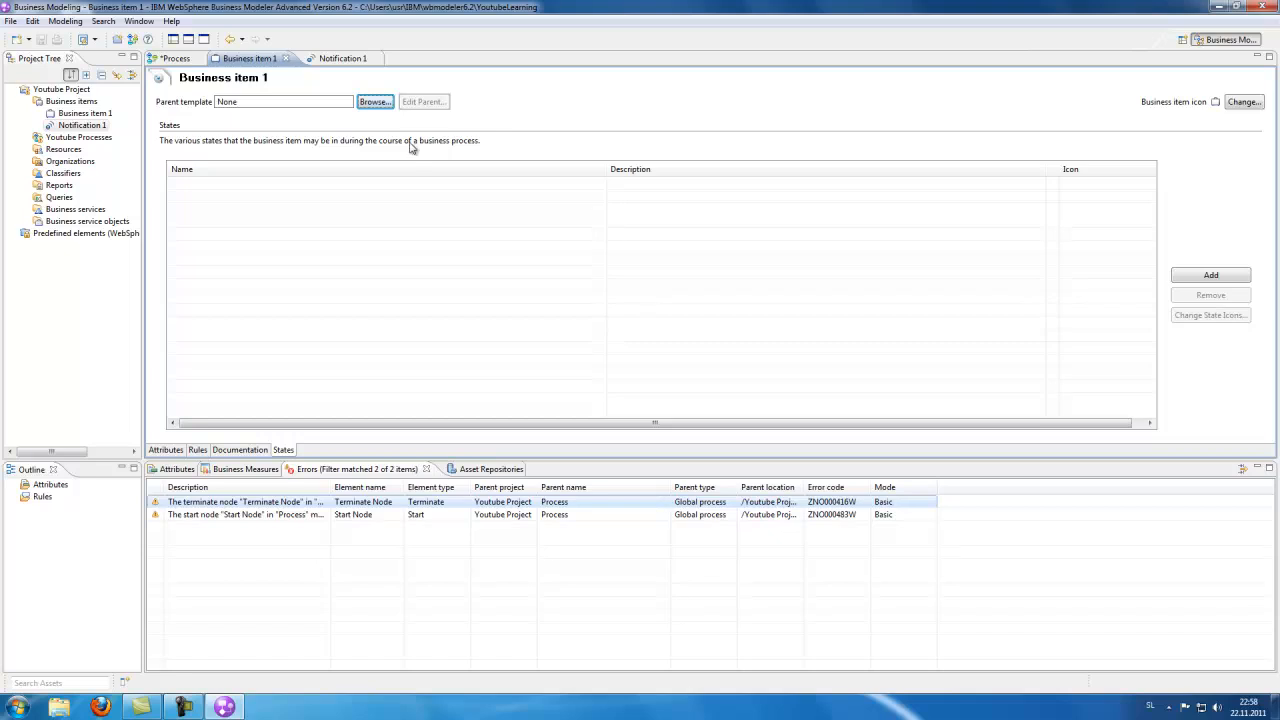
pyautogui.click(343, 62)
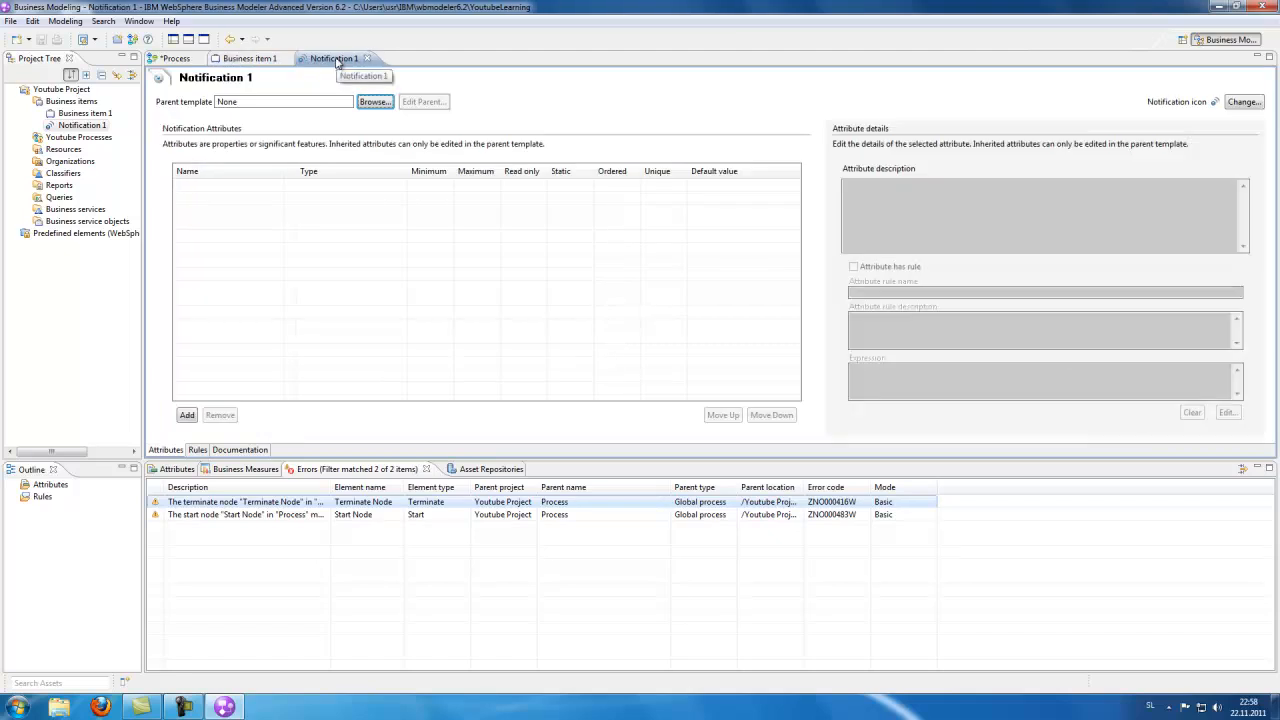
pyautogui.click(252, 62)
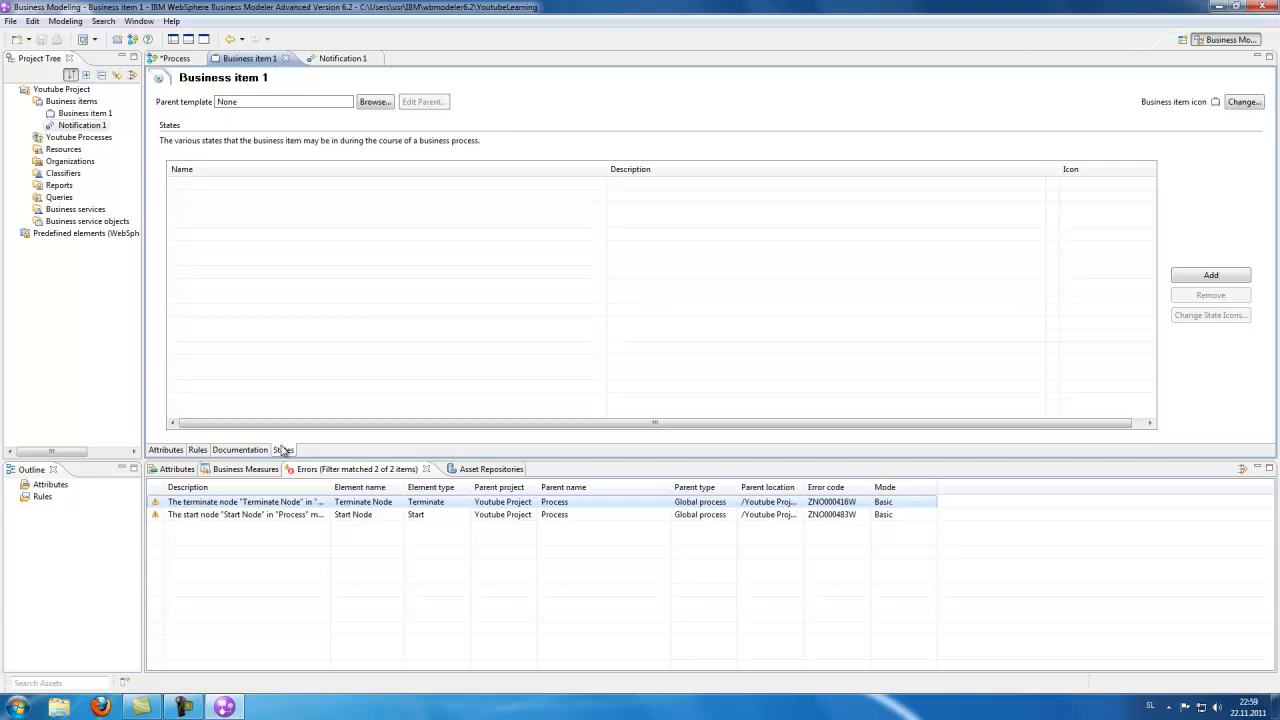
pyautogui.click(340, 59)
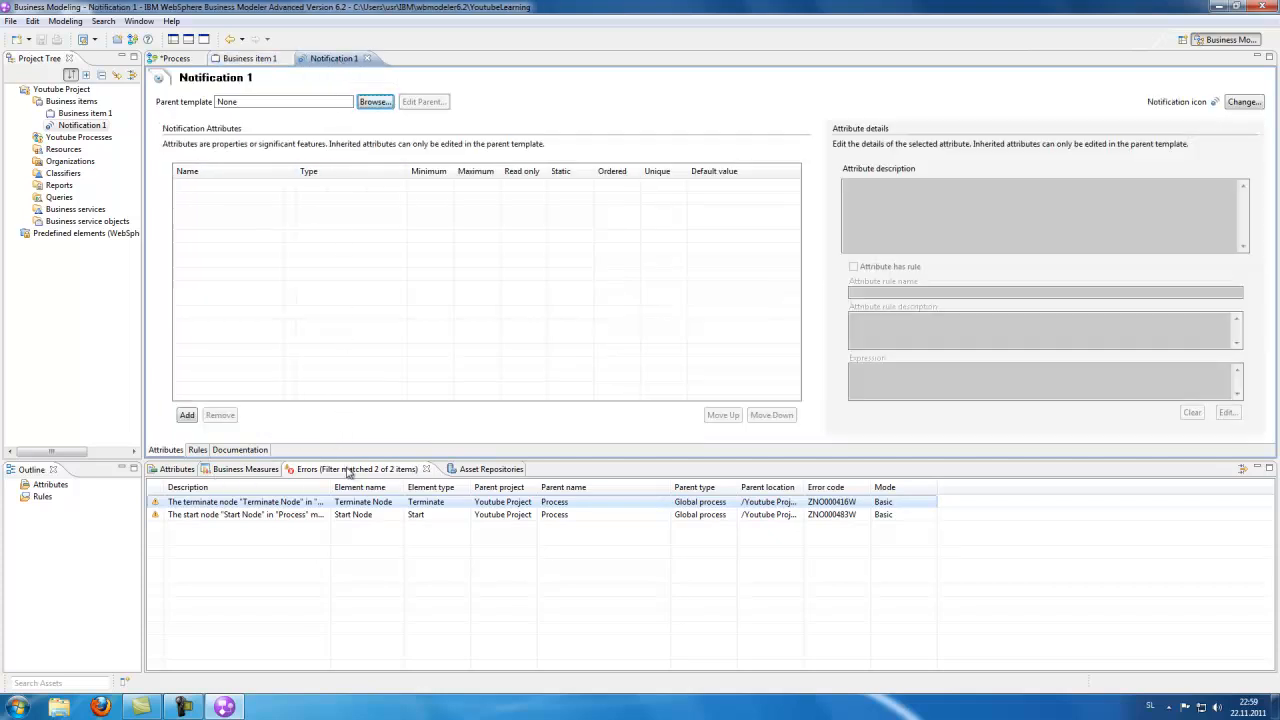
pyautogui.click(176, 469)
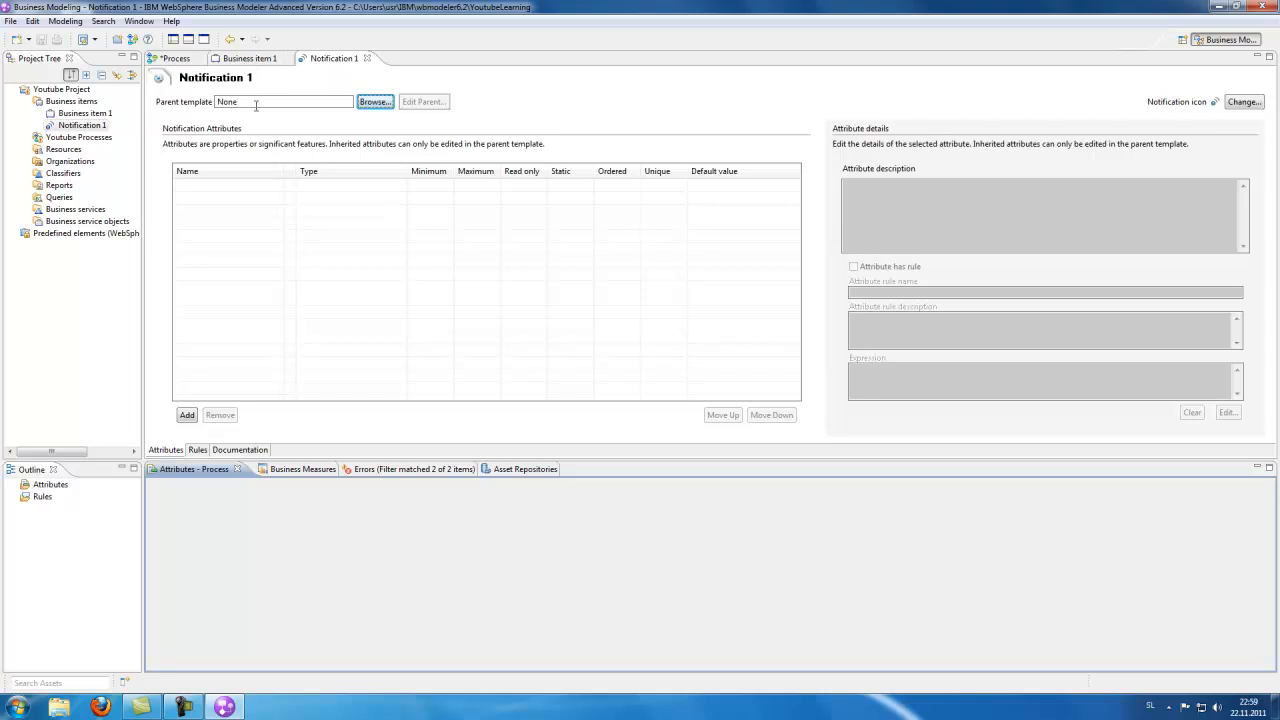
pyautogui.click(245, 60)
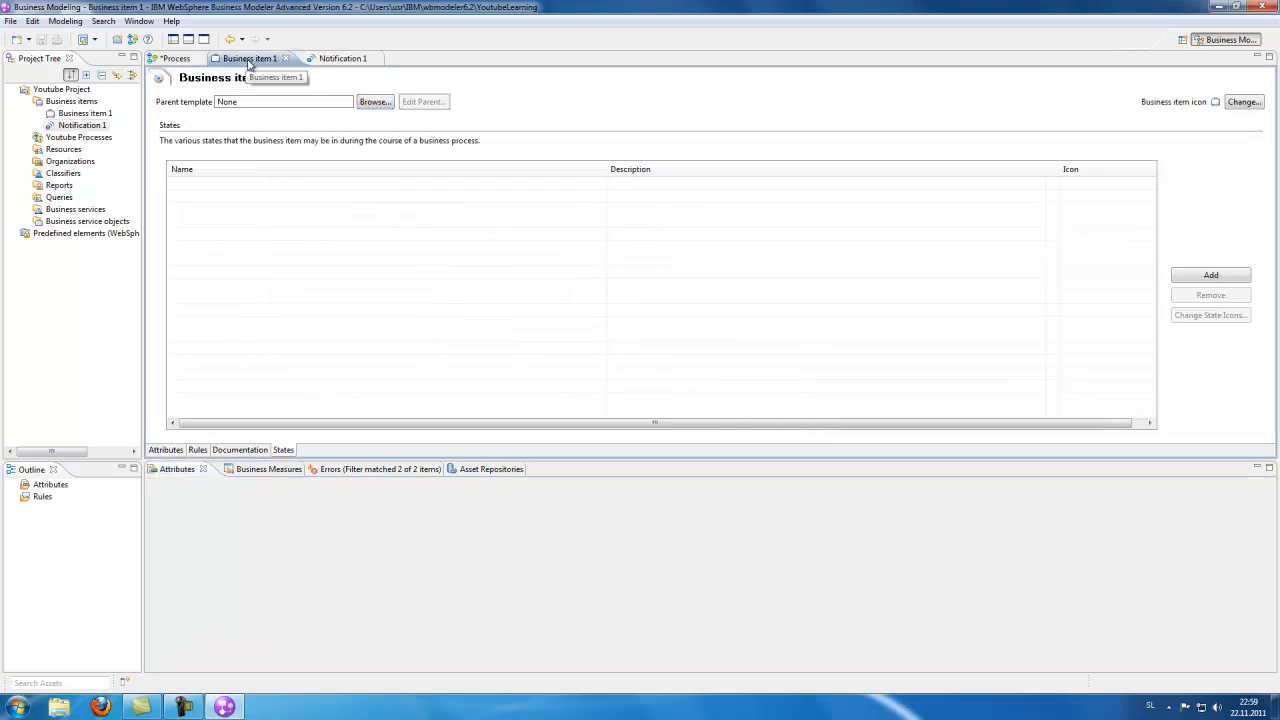
pyautogui.click(332, 60)
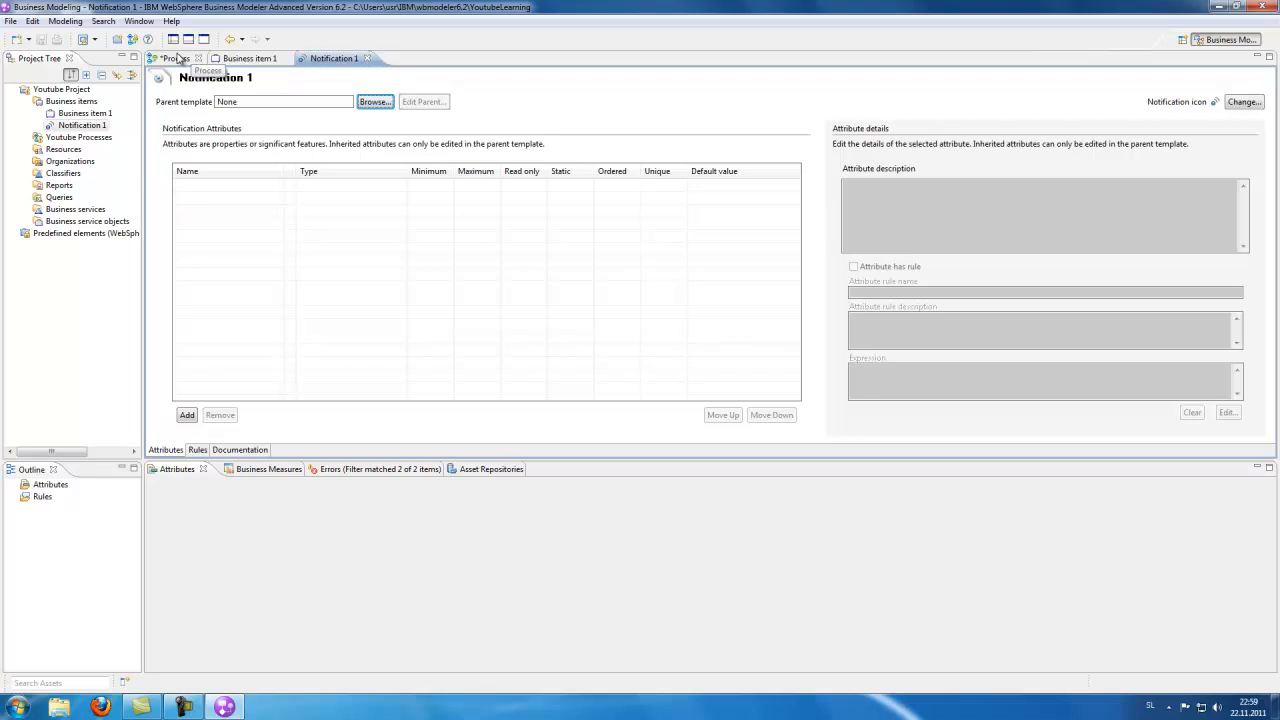
# Add a Notification Broadcaster and a Notification Receiver to the process and connect the broadcaster's output to the receiver's input
pyautogui.click(177, 58)
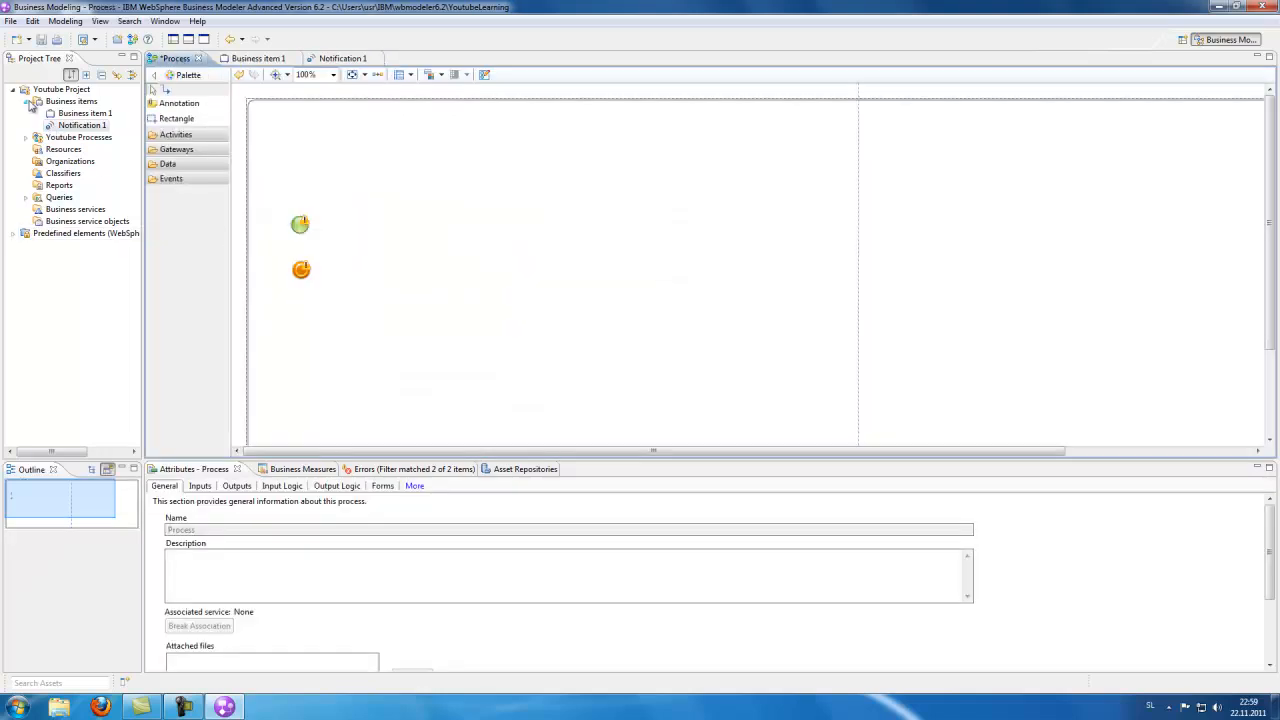
pyautogui.click(192, 180)
pyautogui.click(190, 238)
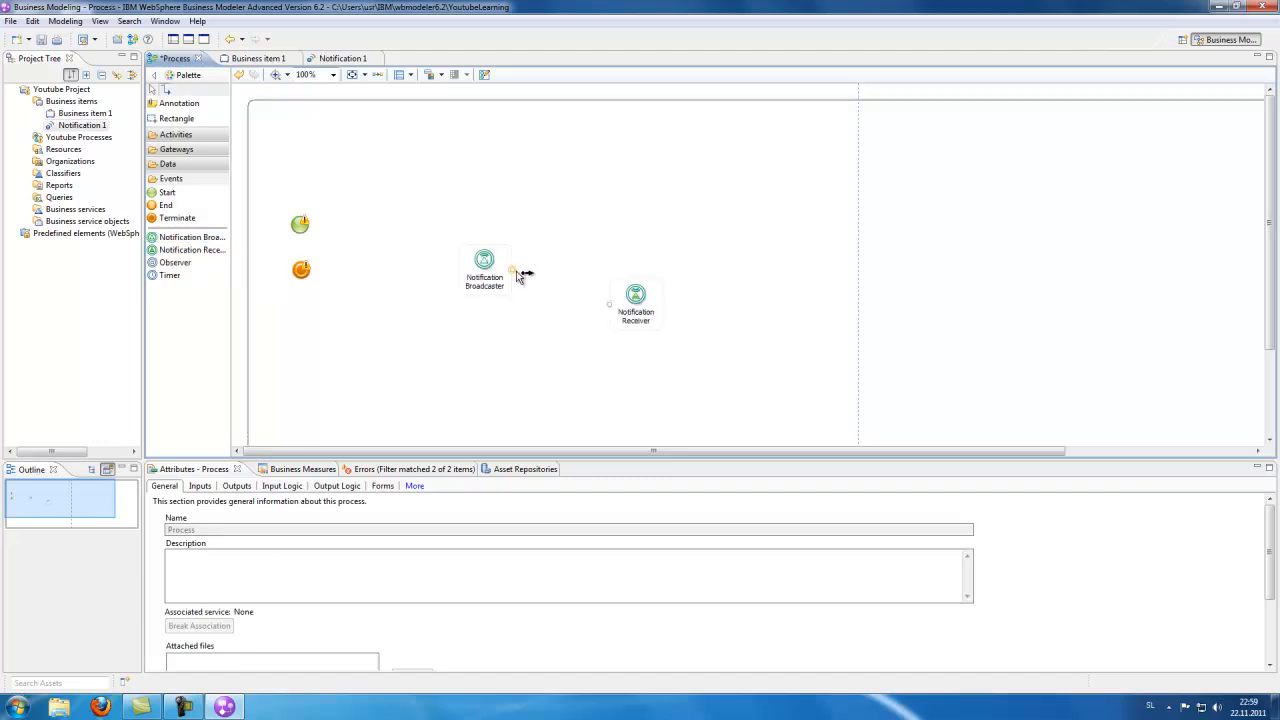
pyautogui.moveTo(519, 276); pyautogui.dragTo(612, 308)
# Try to assign Business item 1 and Notification 1 to the connection between the notification elements, and delete that connection
pyautogui.moveTo(102, 114); pyautogui.dragTo(568, 302)
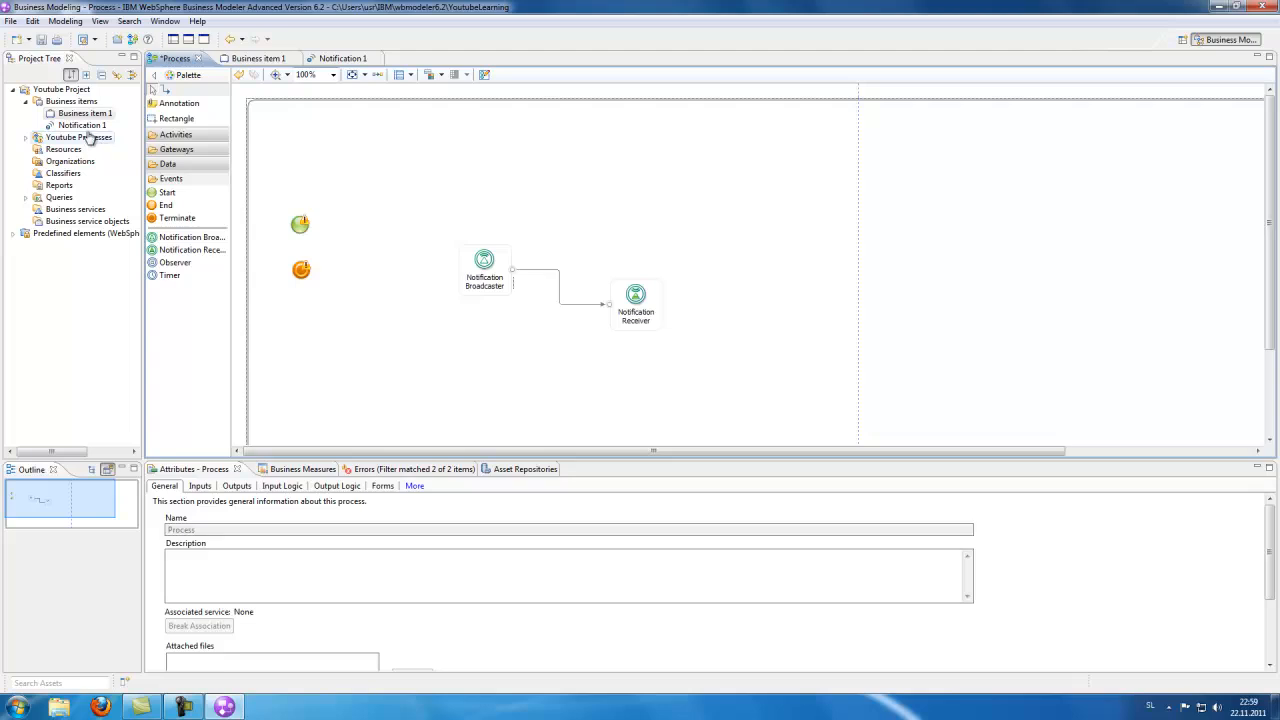
pyautogui.moveTo(84, 127); pyautogui.dragTo(563, 301)
pyautogui.click(561, 275)
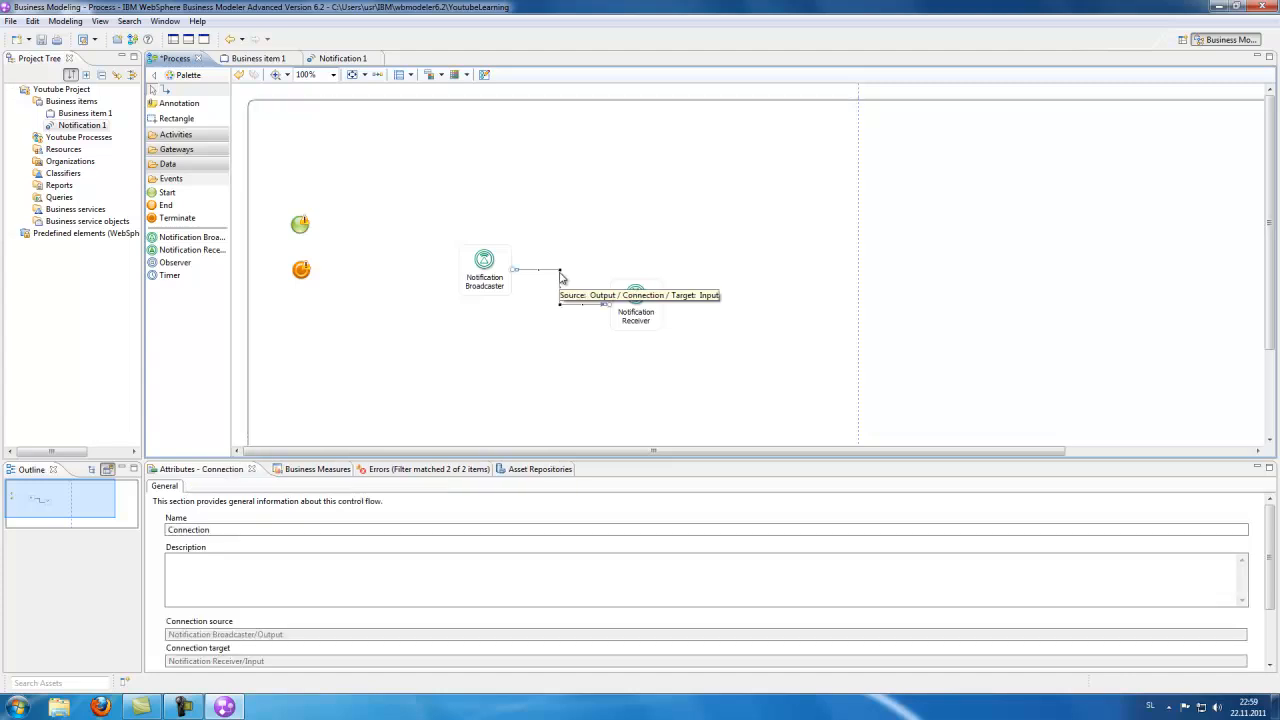
pyautogui.press('Delete')
# Check the Notification Broadcaster's outputs, and delete both the Notification Broadcaster and the Notification Receiver from the process
pyautogui.moveTo(512, 272); pyautogui.dragTo(551, 253)
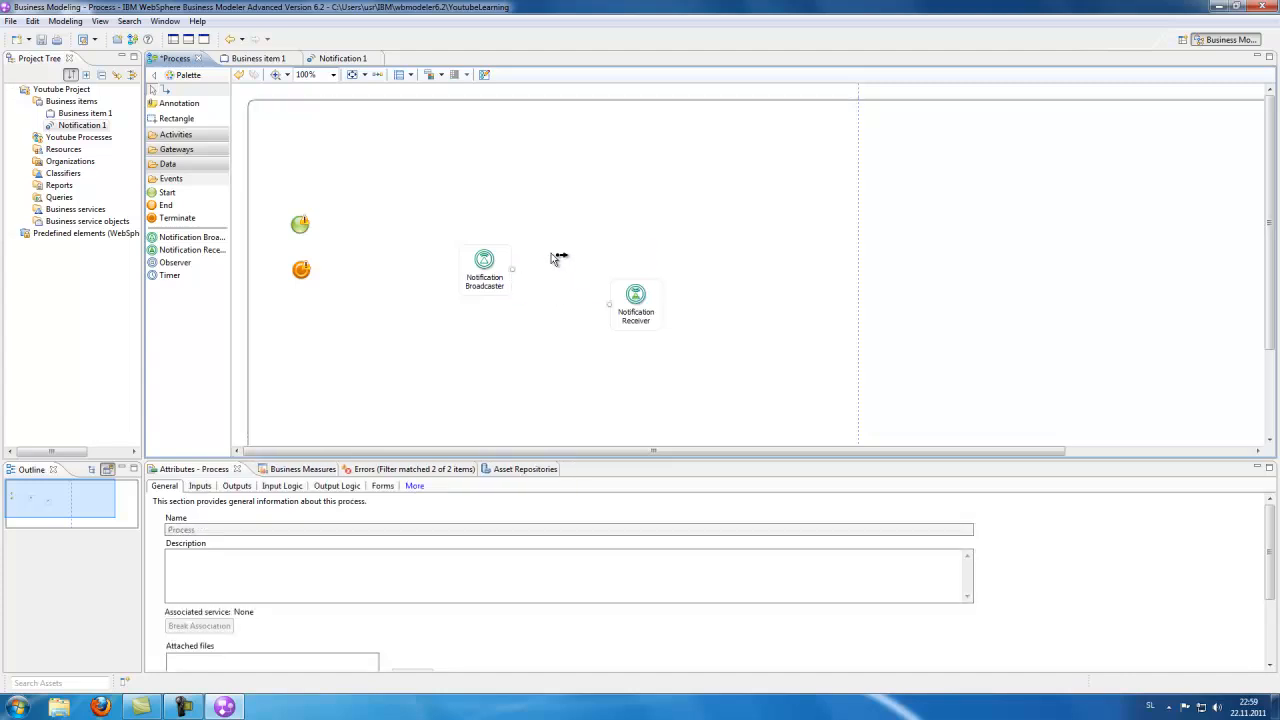
pyautogui.click(490, 260)
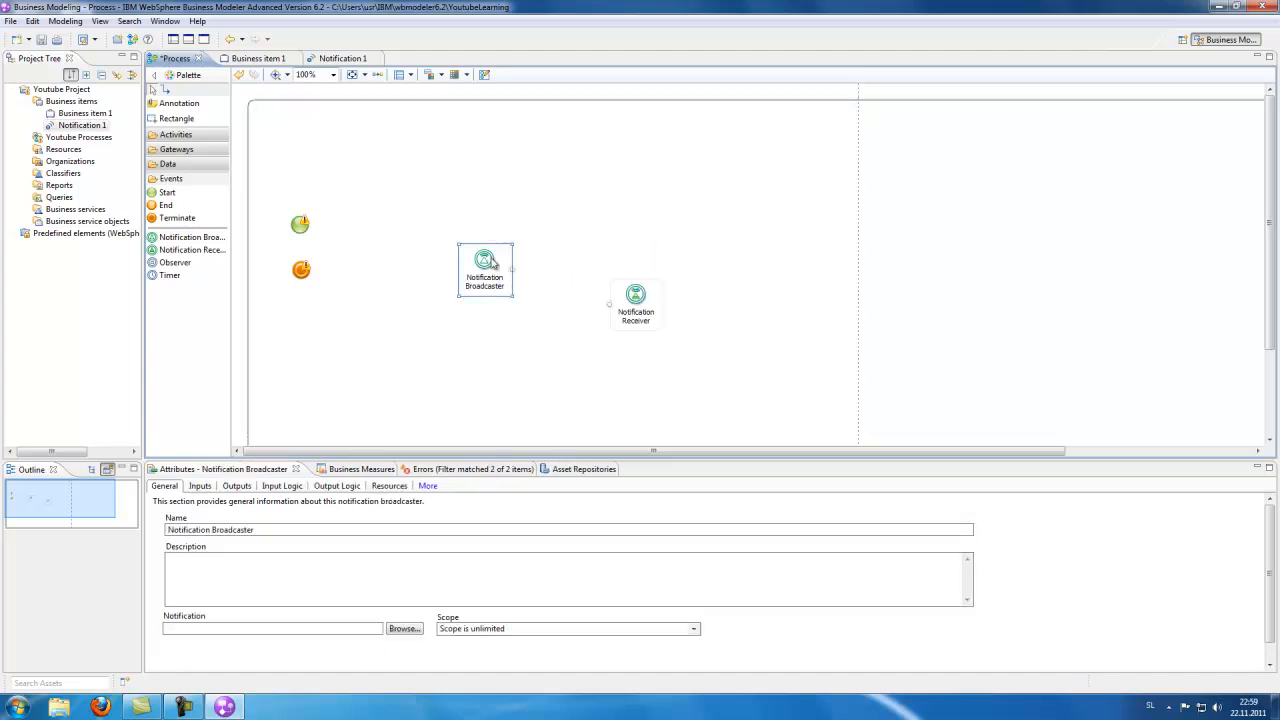
pyautogui.click(239, 488)
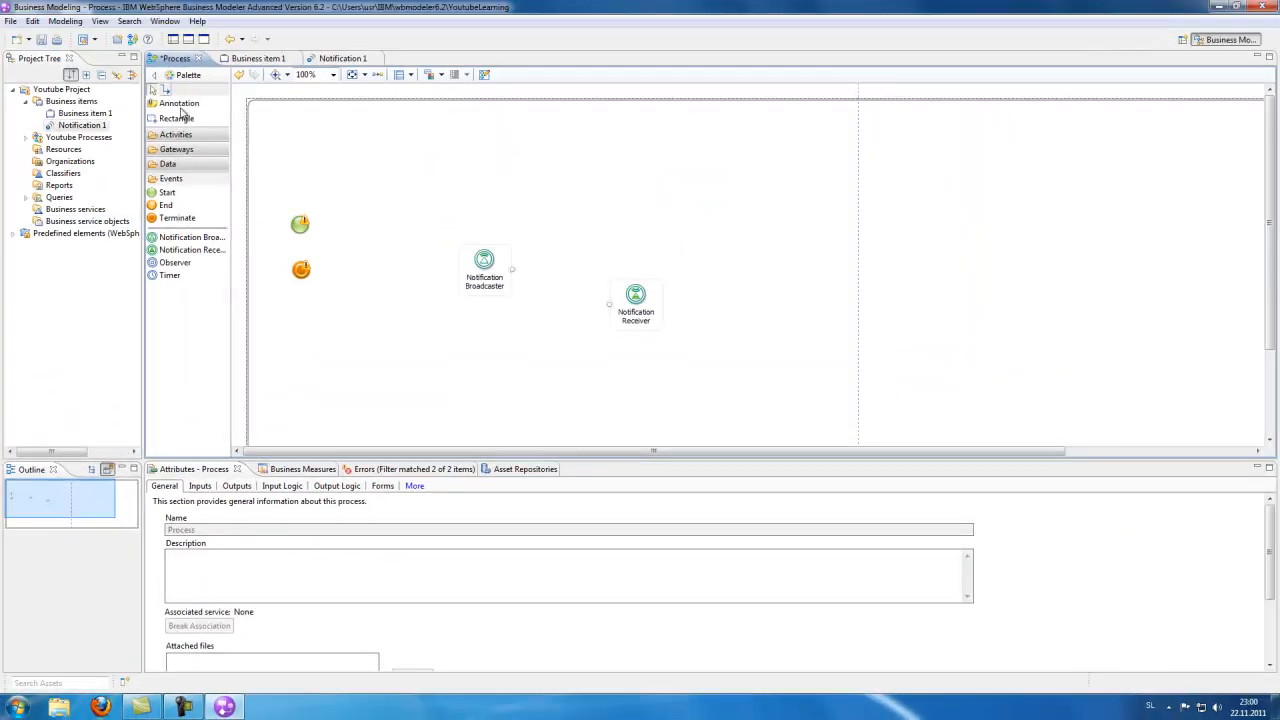
pyautogui.moveTo(417, 180); pyautogui.dragTo(772, 376)
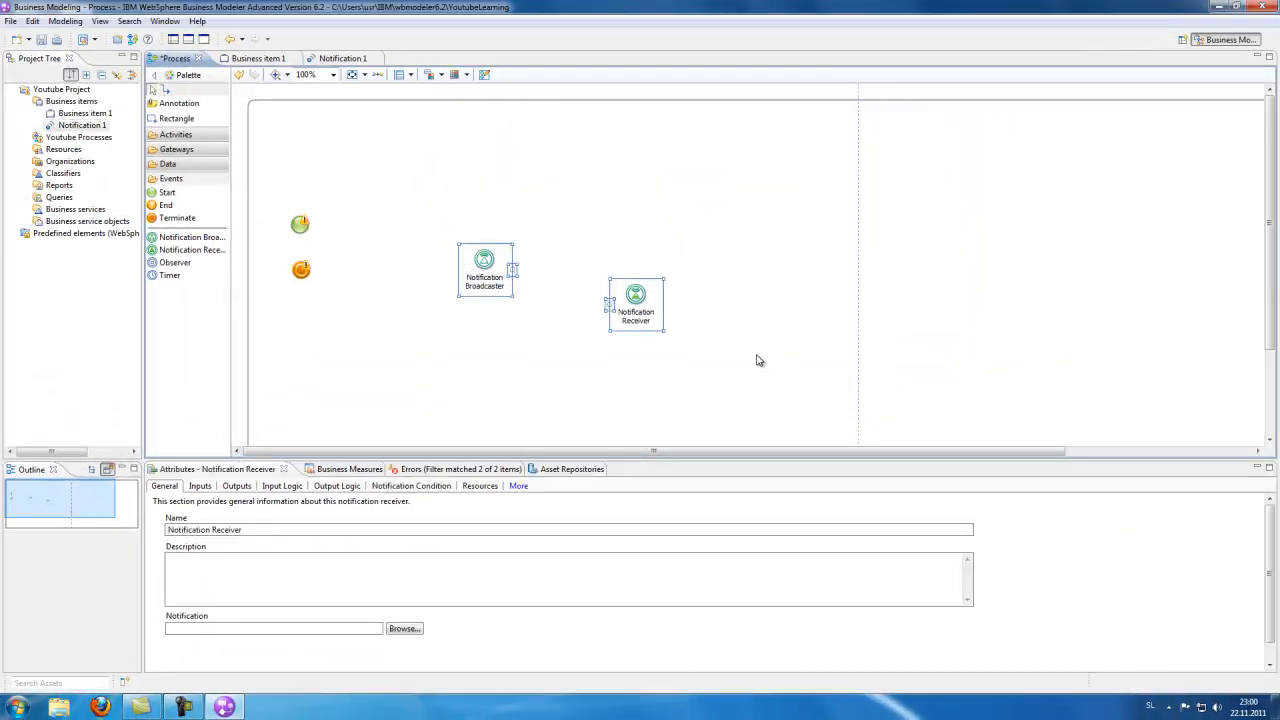
pyautogui.press('Delete')
# Close the Notification 1 editor and review the attributes, rules, documentation and states sections of Business item 1
pyautogui.click(338, 58)
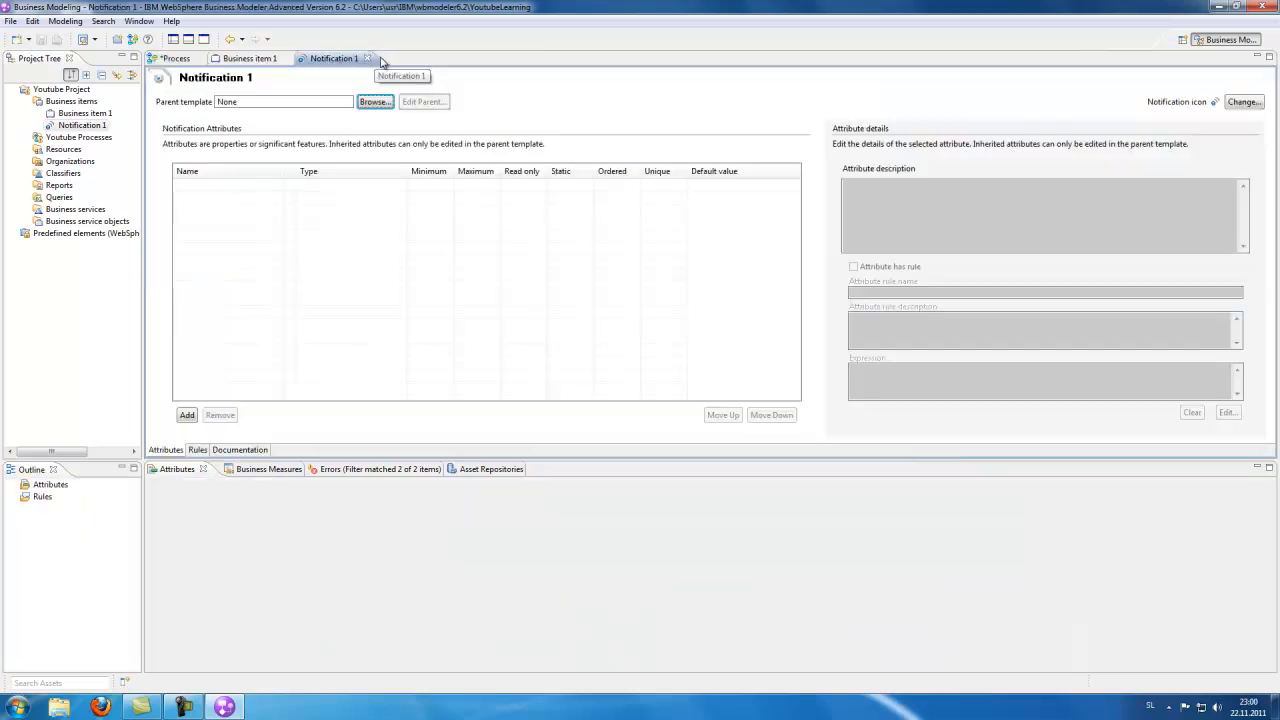
pyautogui.click(368, 58)
pyautogui.click(251, 58)
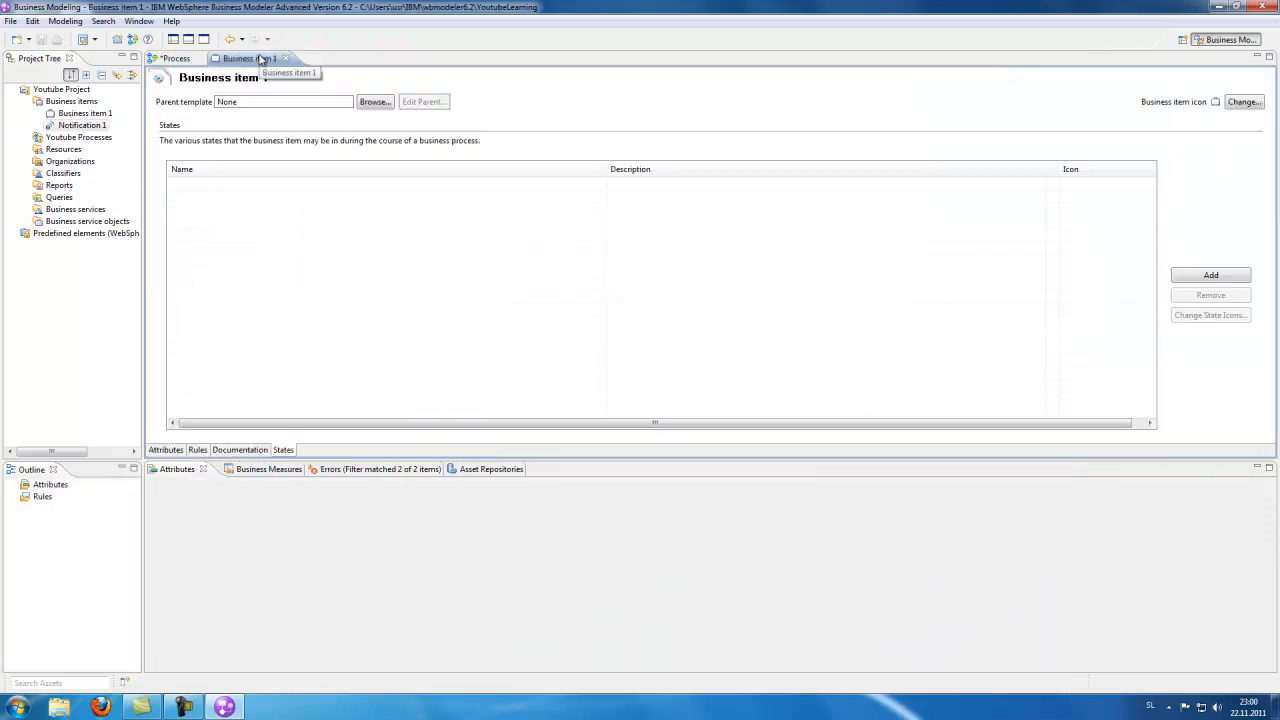
pyautogui.click(166, 455)
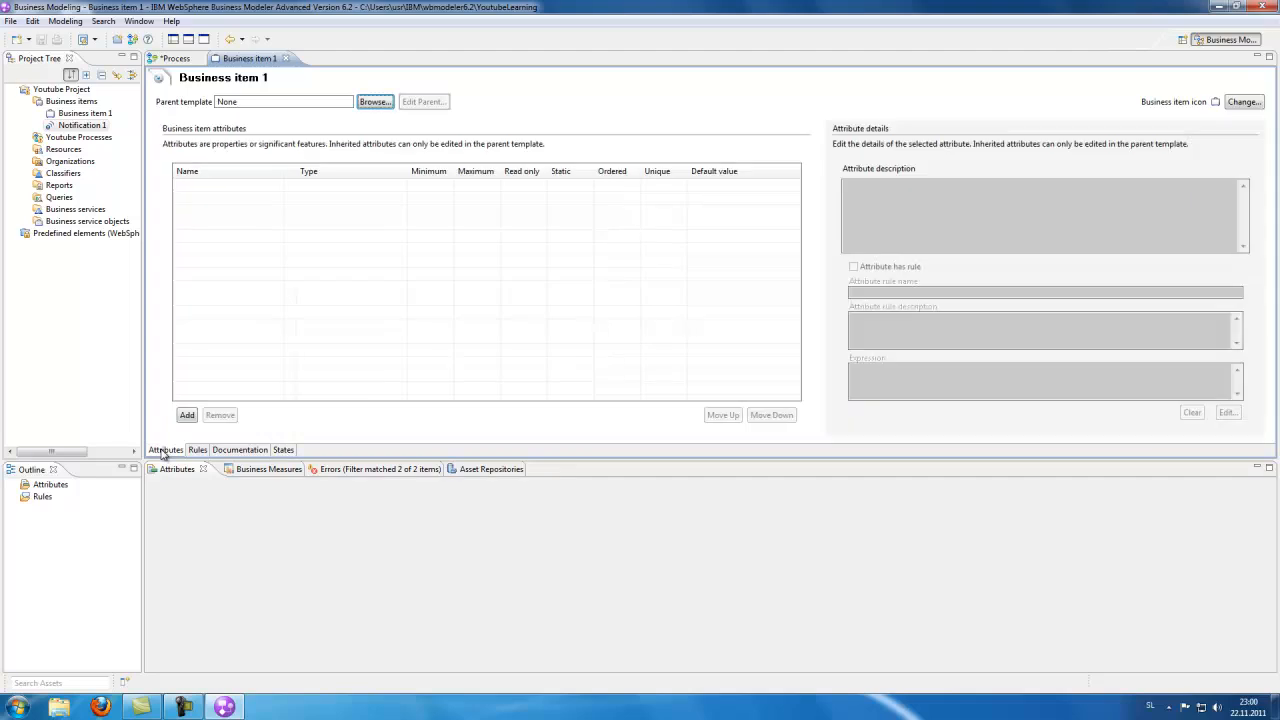
pyautogui.click(198, 452)
pyautogui.click(243, 452)
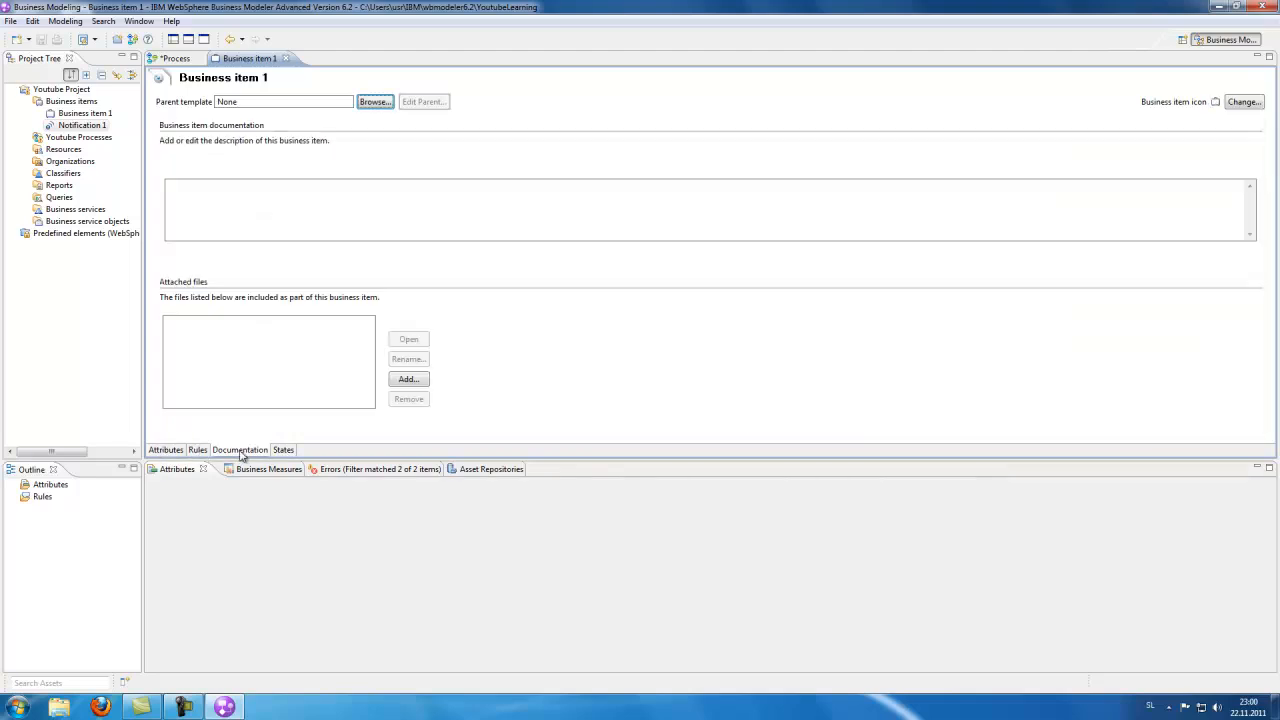
pyautogui.click(284, 452)
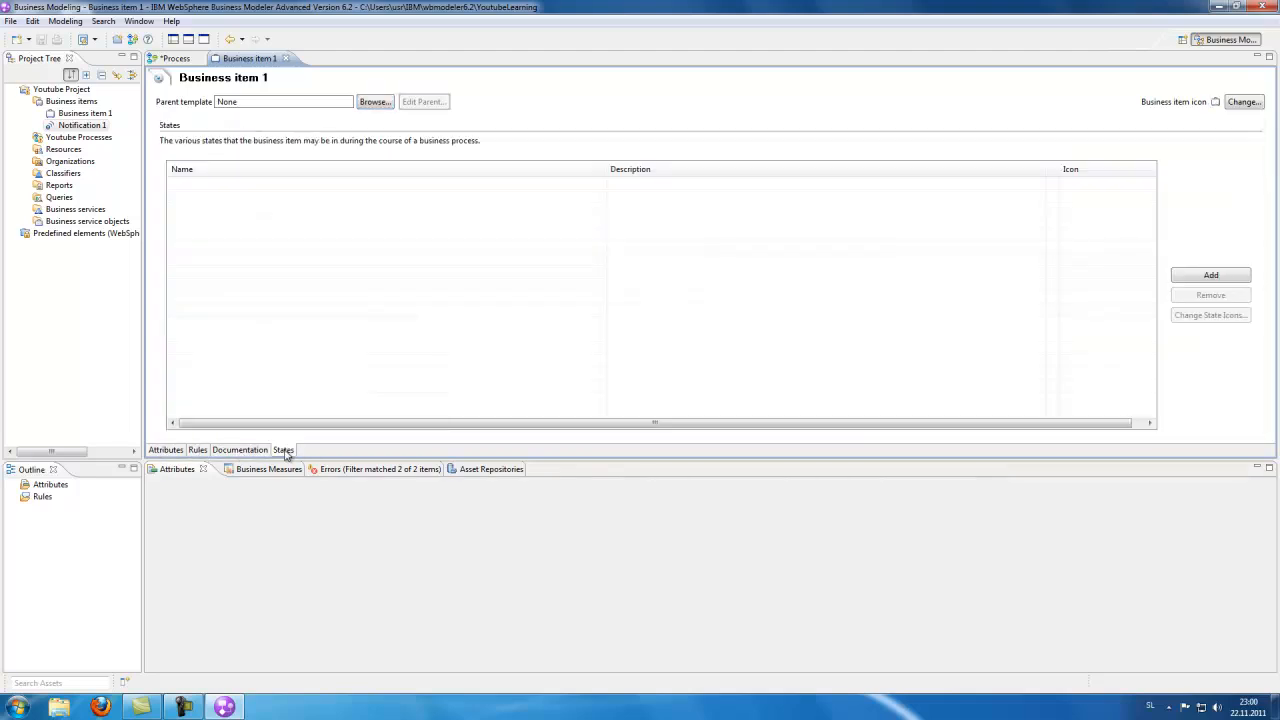
# Add three attributes with default settings to Business item 1
pyautogui.click(176, 452)
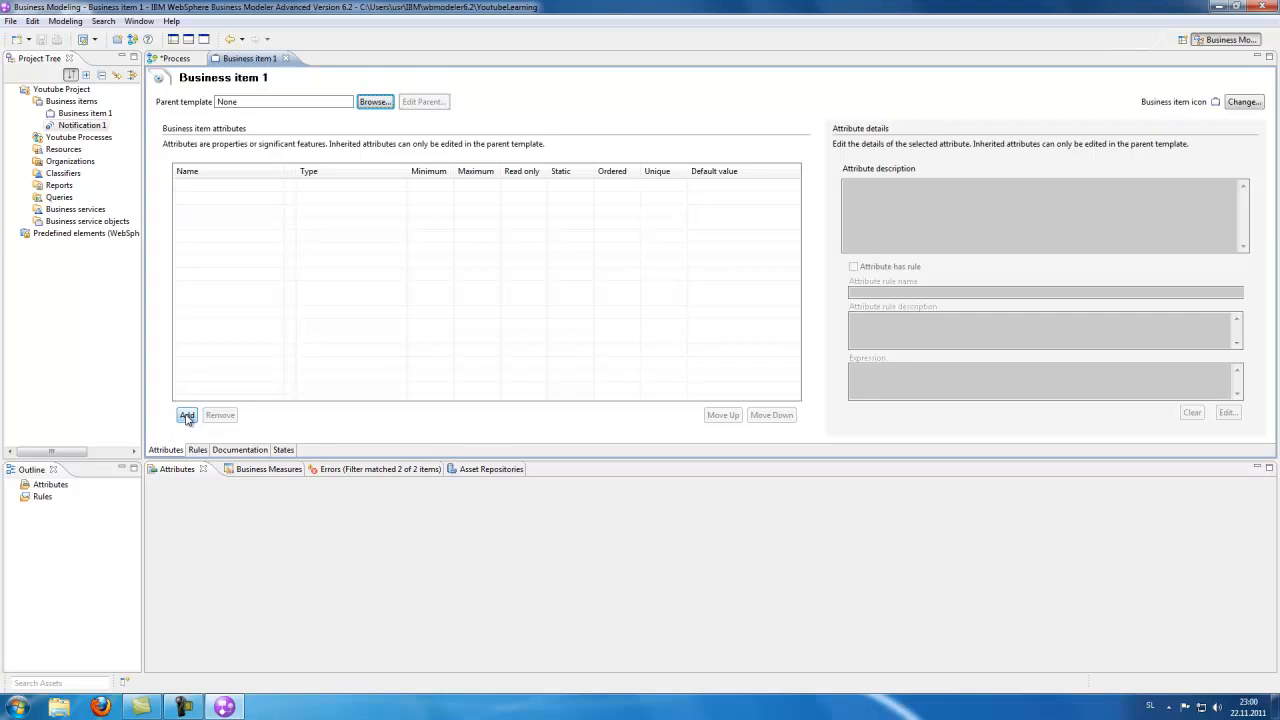
pyautogui.click(186, 416)
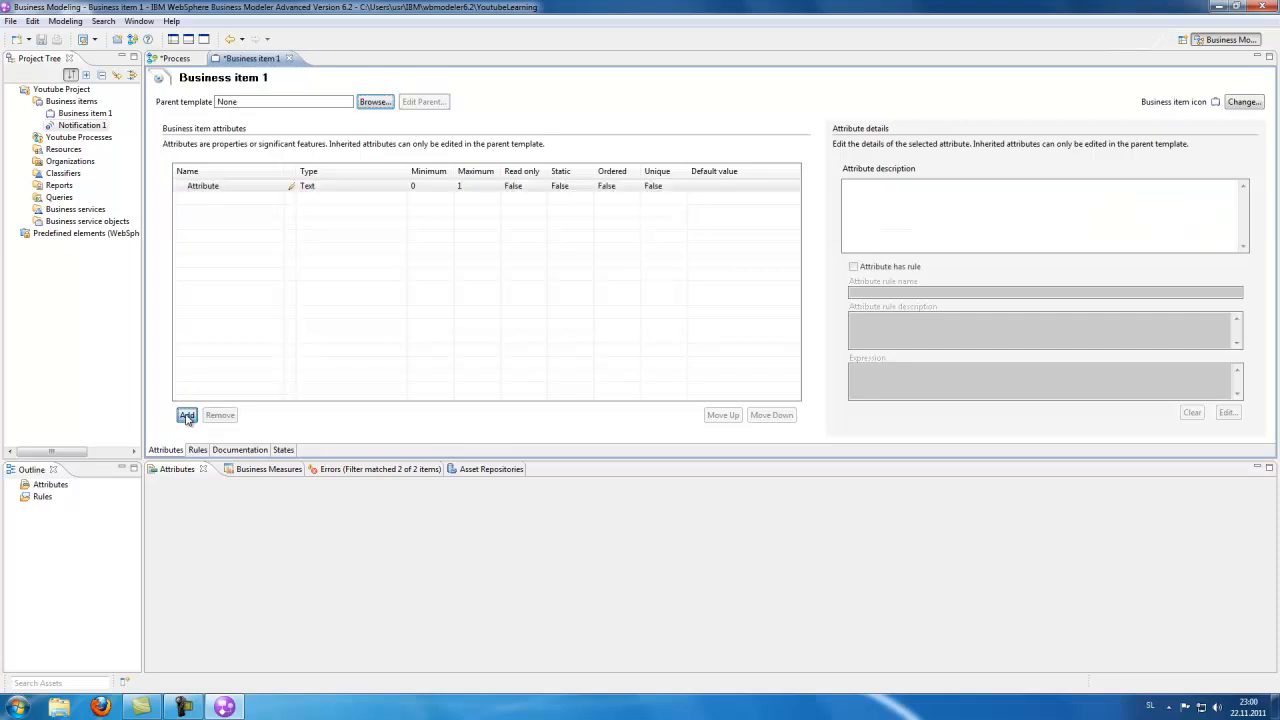
pyautogui.doubleClick(186, 416)
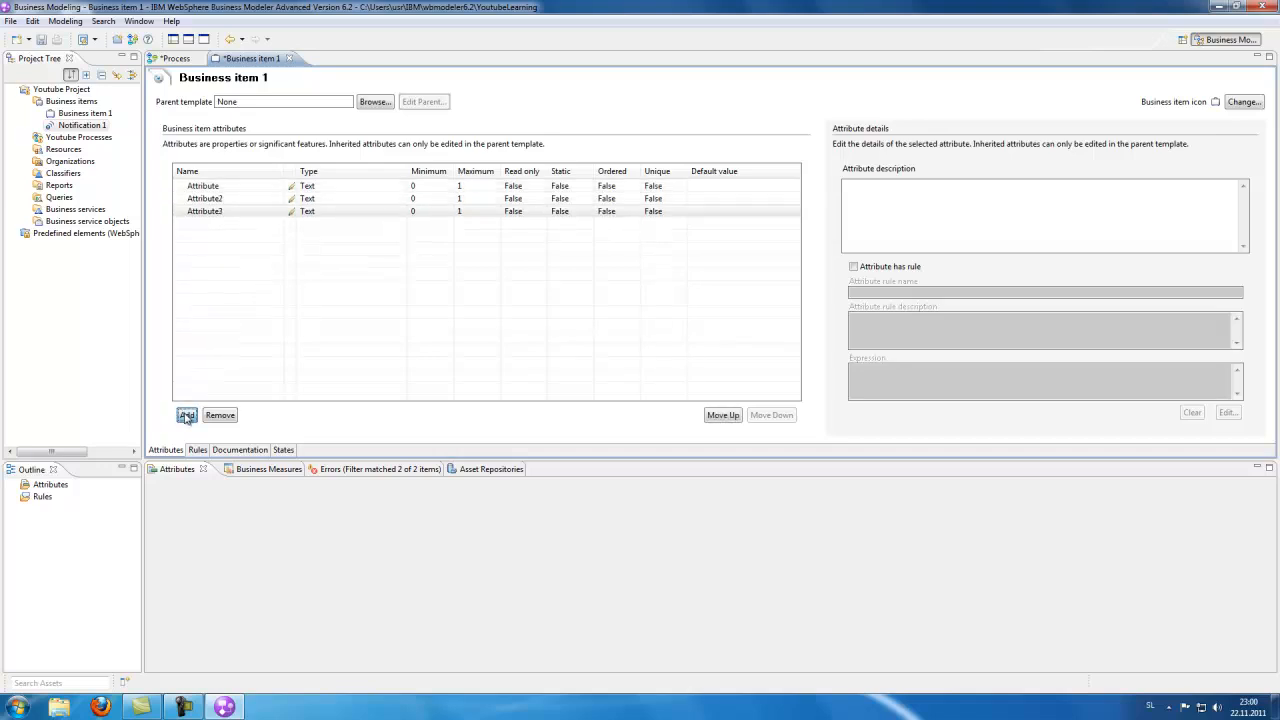
# Rename the three attributes of Business item 1 as Attribute_string, Attribute_Integer and Attribute_boolean
pyautogui.click(246, 186)
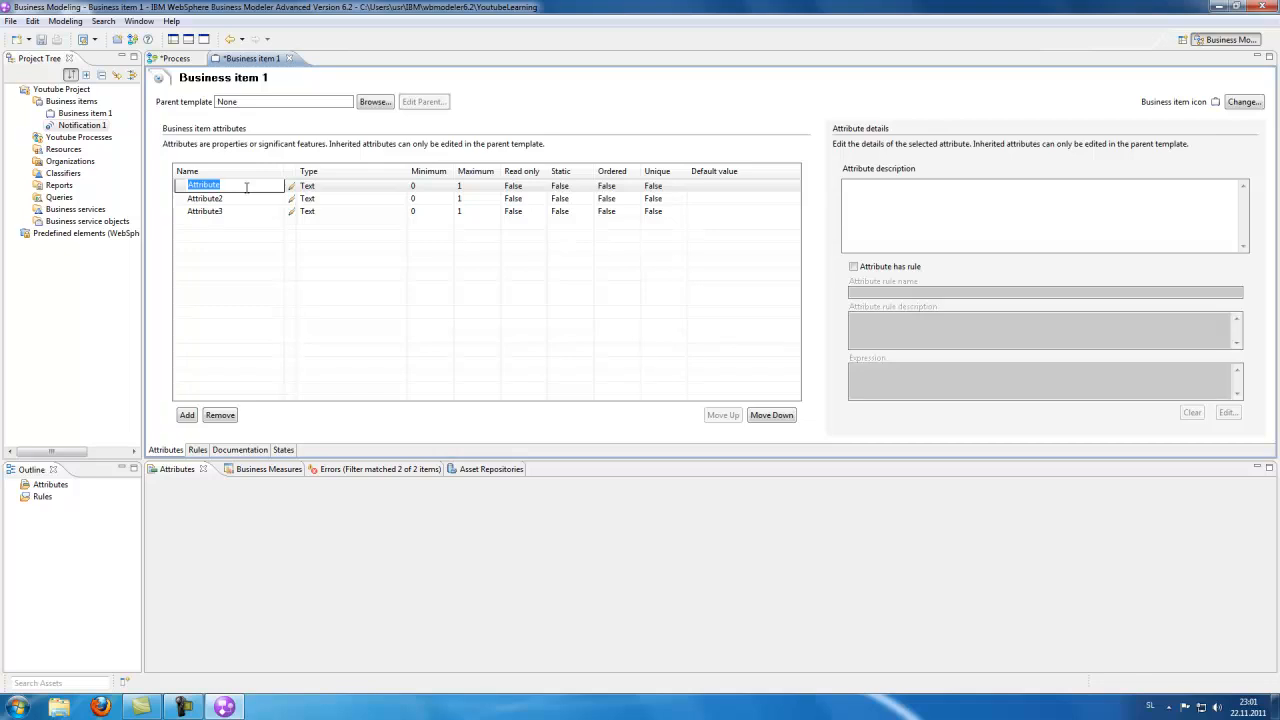
pyautogui.click(246, 186)
pyautogui.click(240, 198)
pyautogui.click(232, 197)
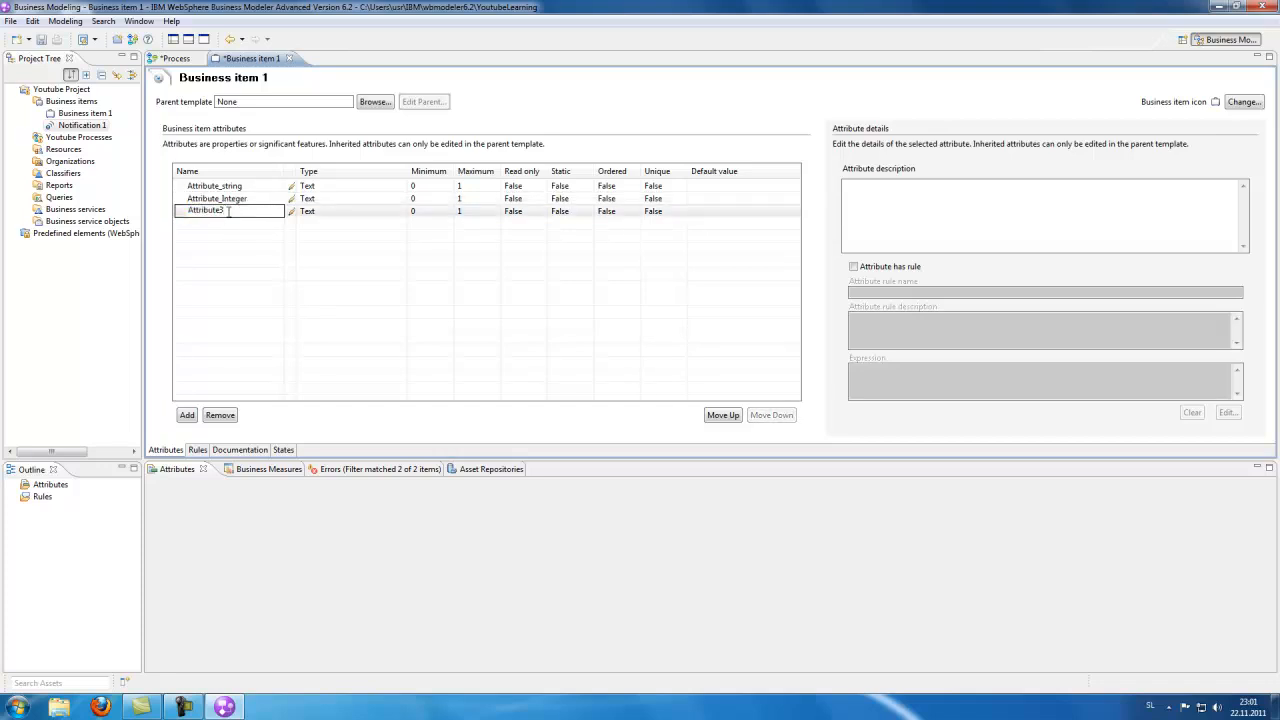
pyautogui.press('BackSpace')
pyautogui.write('_boolean')
pyautogui.press('Return')
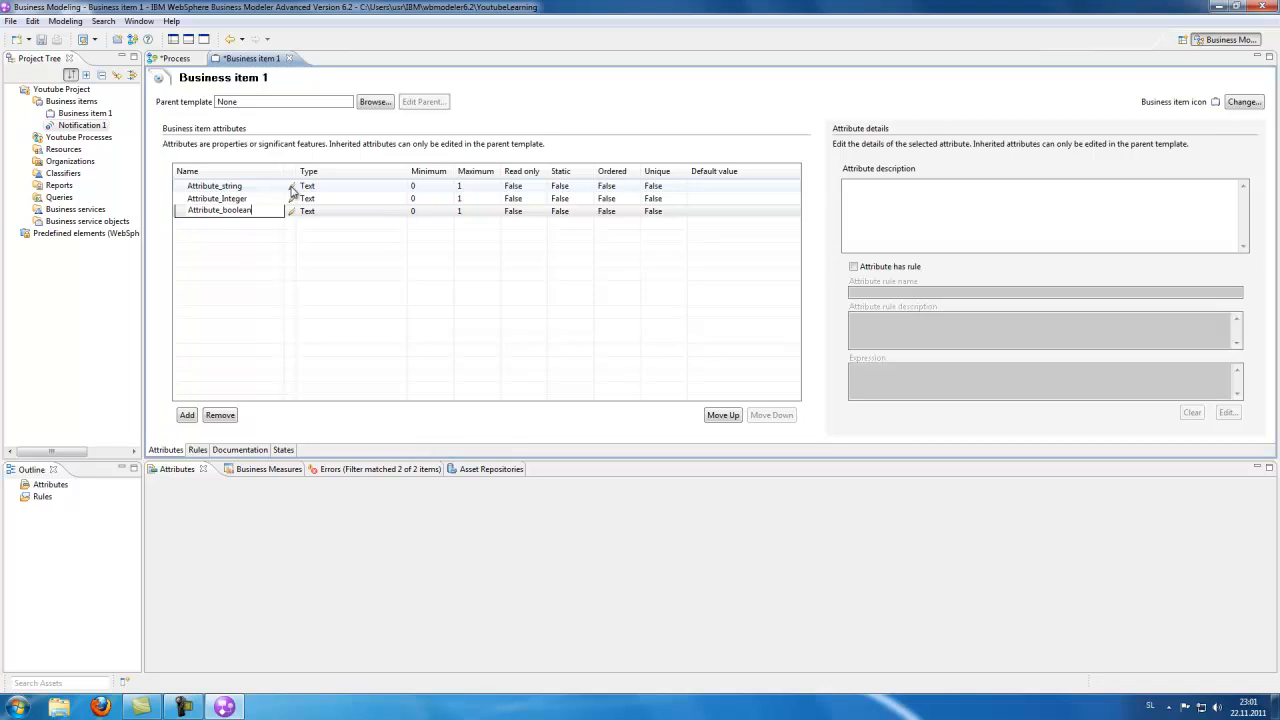
# Choose Text as the basic type of Attribute_string
pyautogui.click(293, 188)
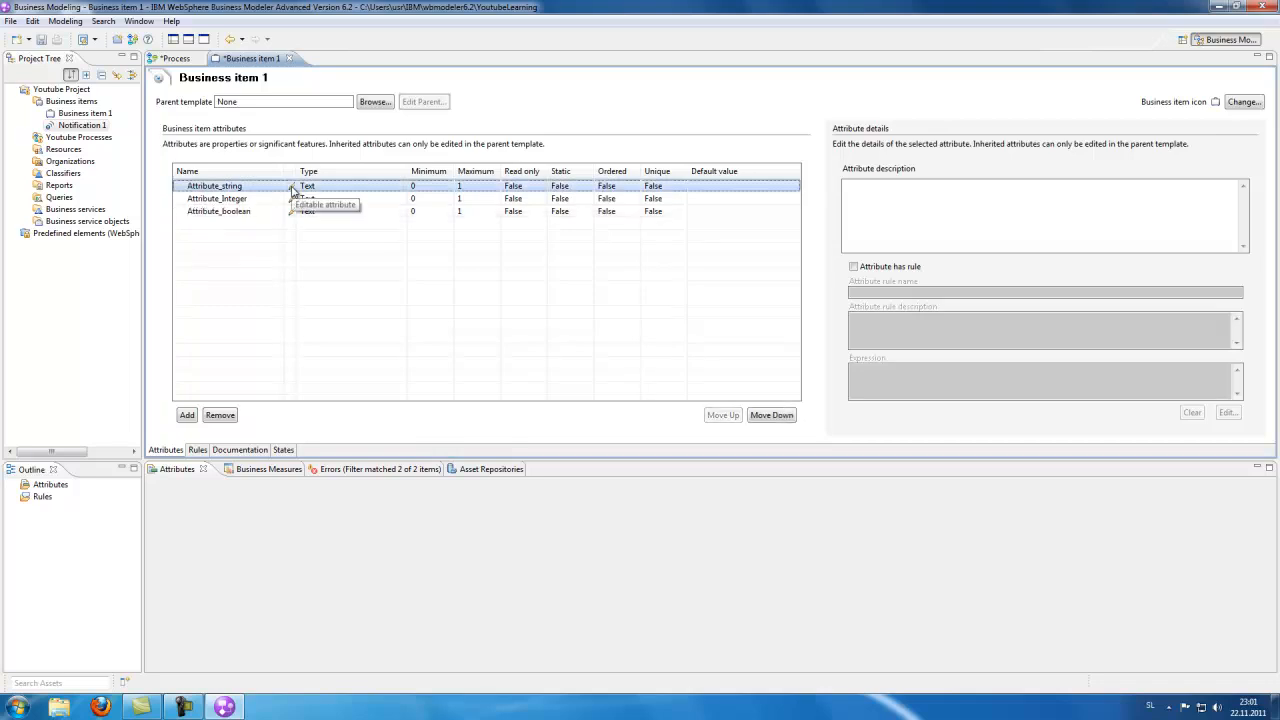
pyautogui.click(324, 190)
pyautogui.click(401, 187)
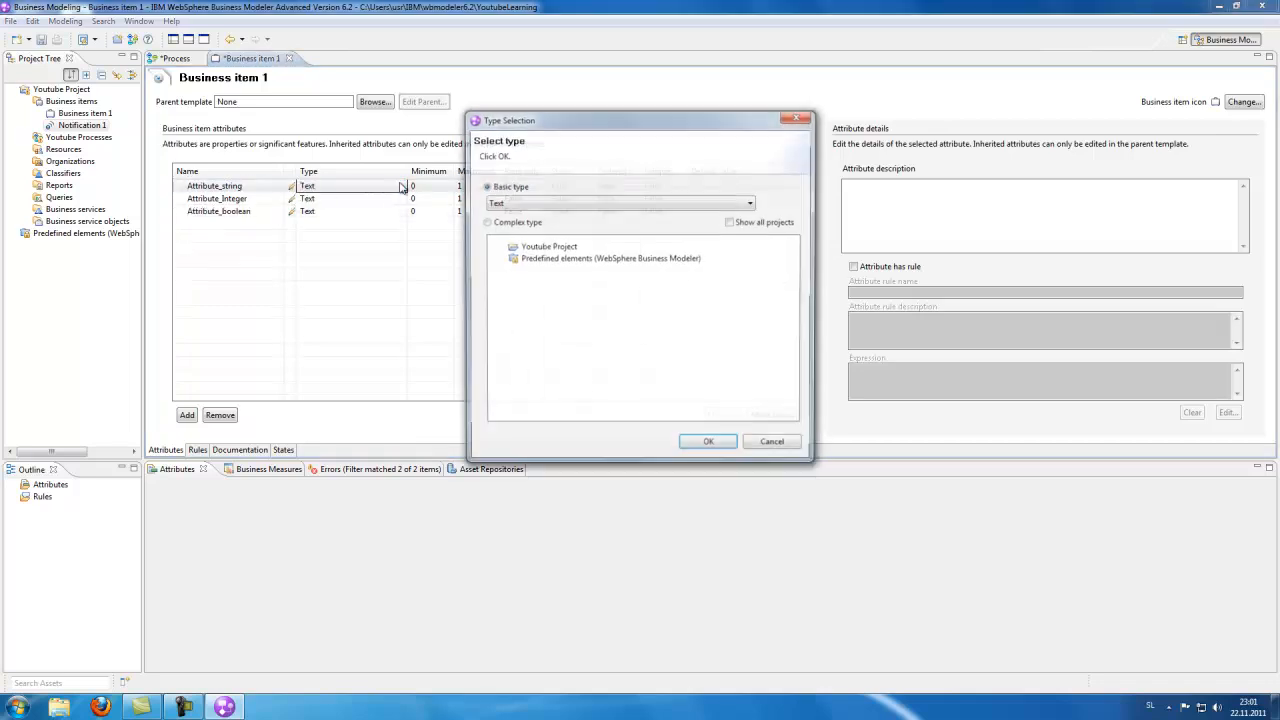
pyautogui.click(574, 205)
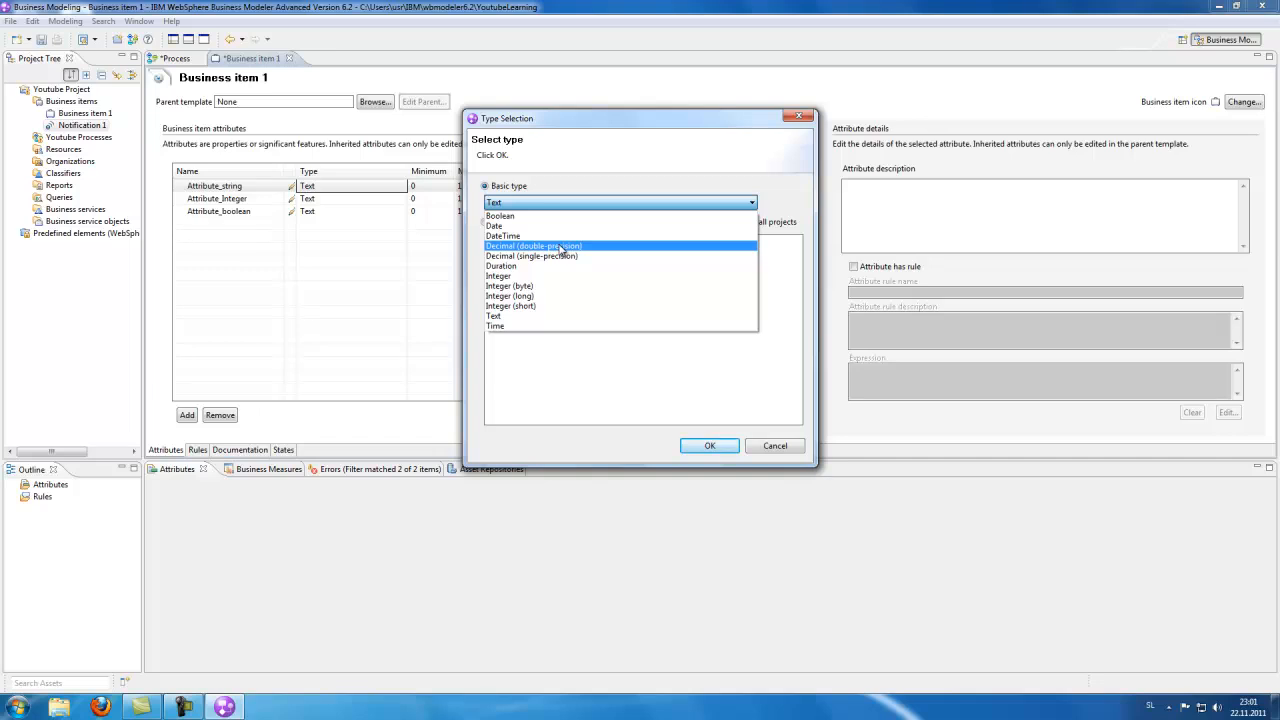
pyautogui.click(516, 319)
pyautogui.click(709, 446)
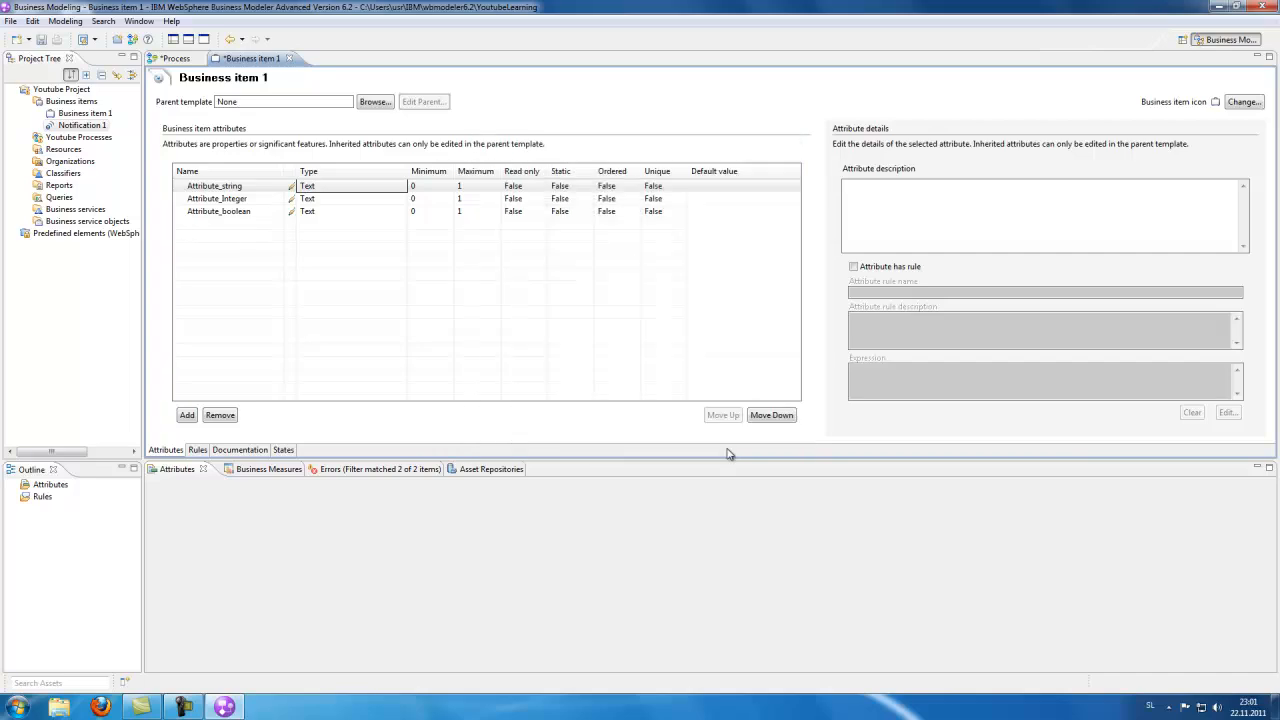
# Set the basic type of Attribute_Integer to Integer (byte) and accept the type change
pyautogui.click(346, 199)
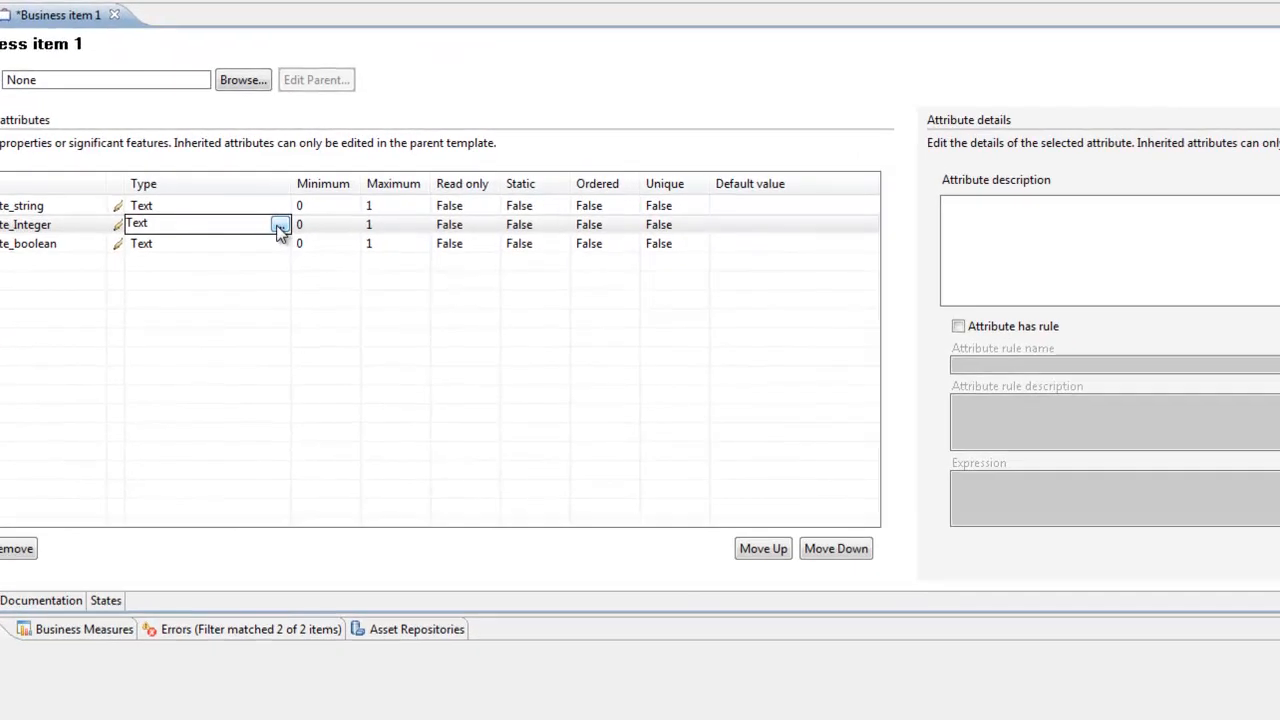
pyautogui.click(280, 228)
pyautogui.click(492, 234)
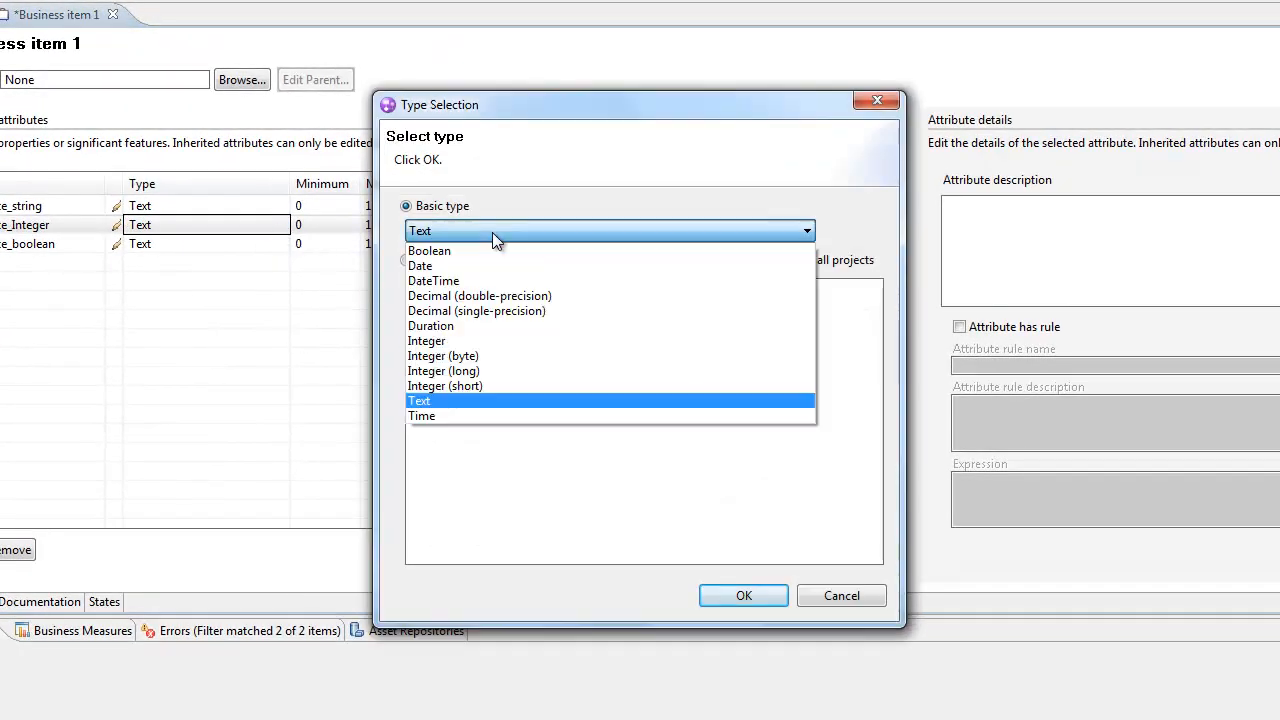
pyautogui.click(500, 359)
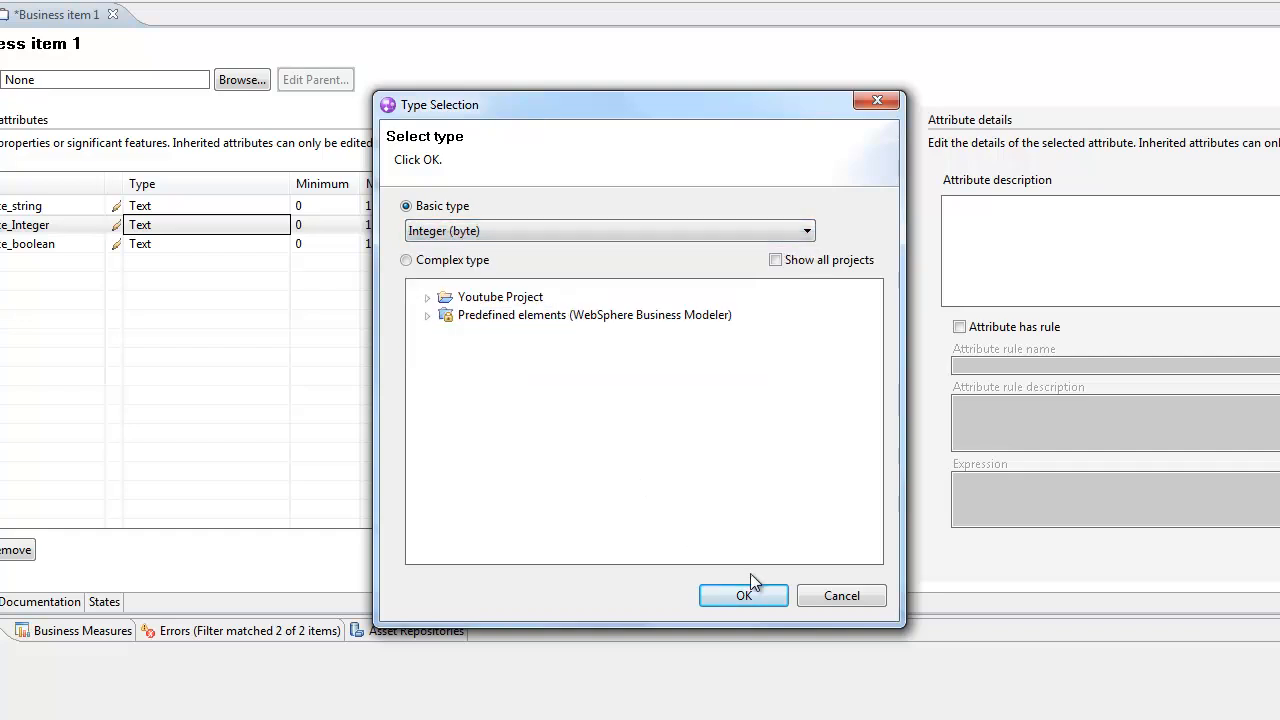
pyautogui.click(752, 592)
pyautogui.click(742, 467)
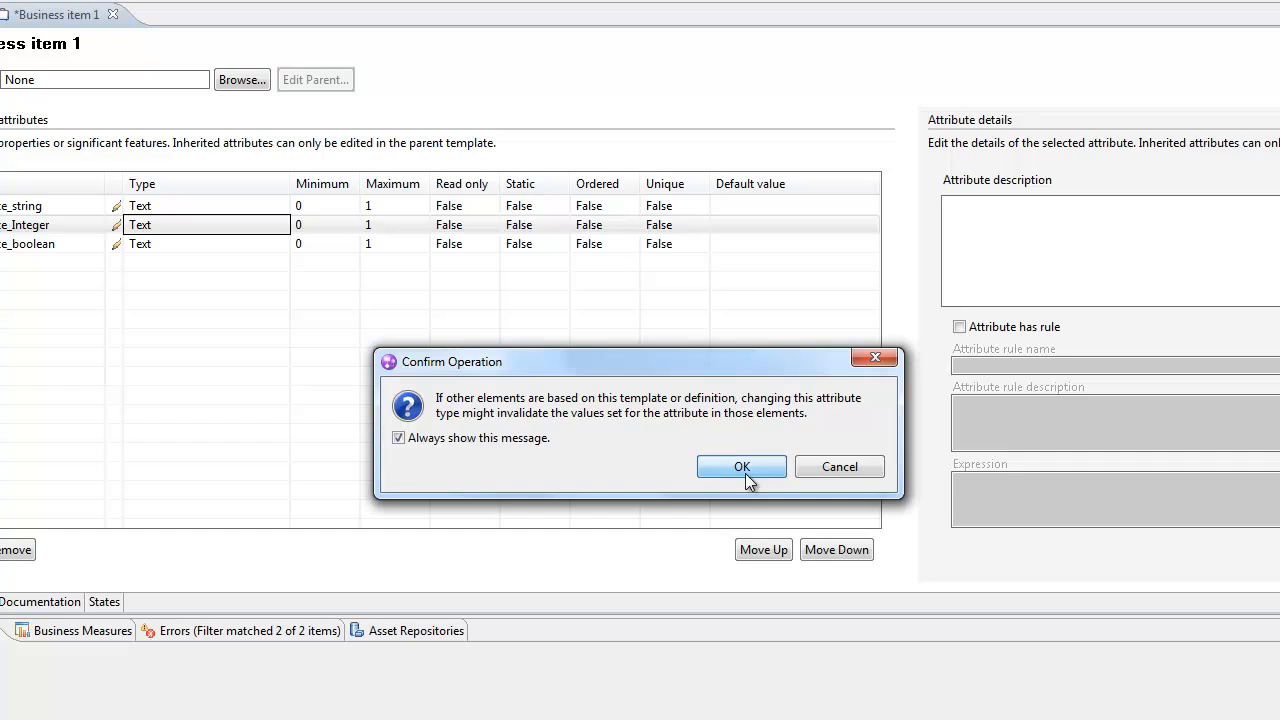
# Set the basic type of Attribute_boolean to Boolean and accept the type change
pyautogui.click(220, 245)
pyautogui.click(278, 244)
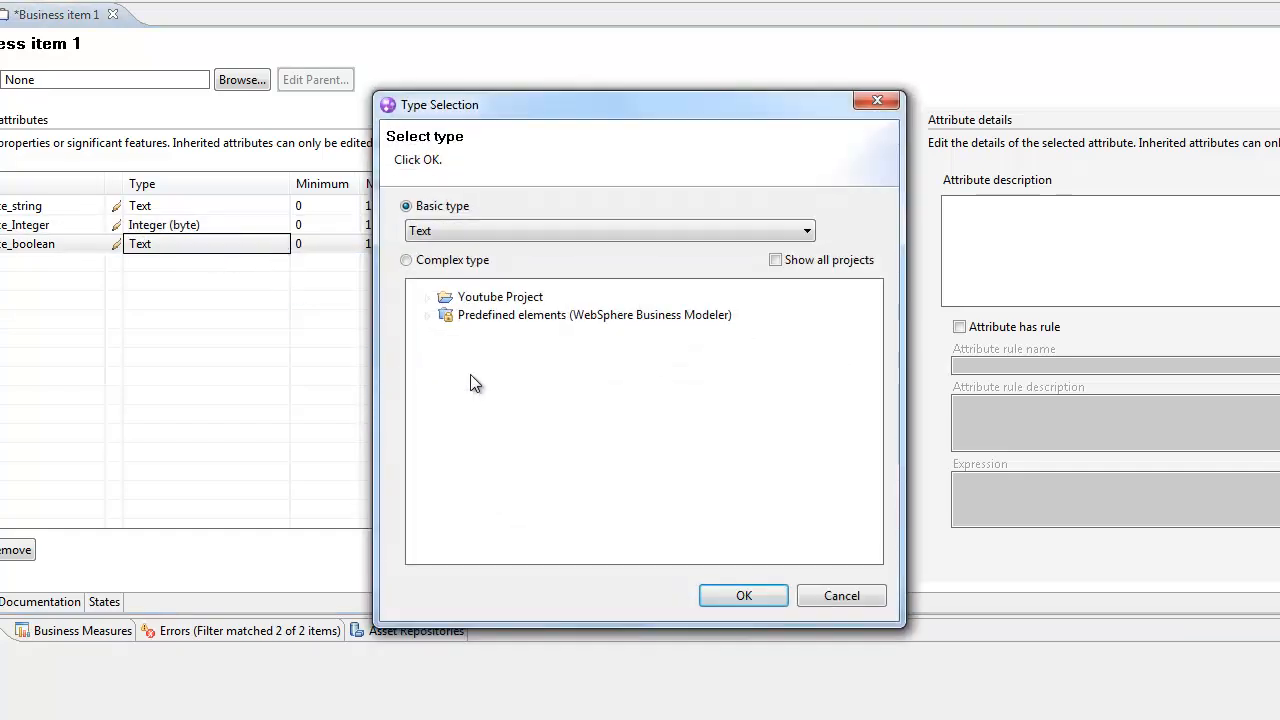
pyautogui.click(506, 231)
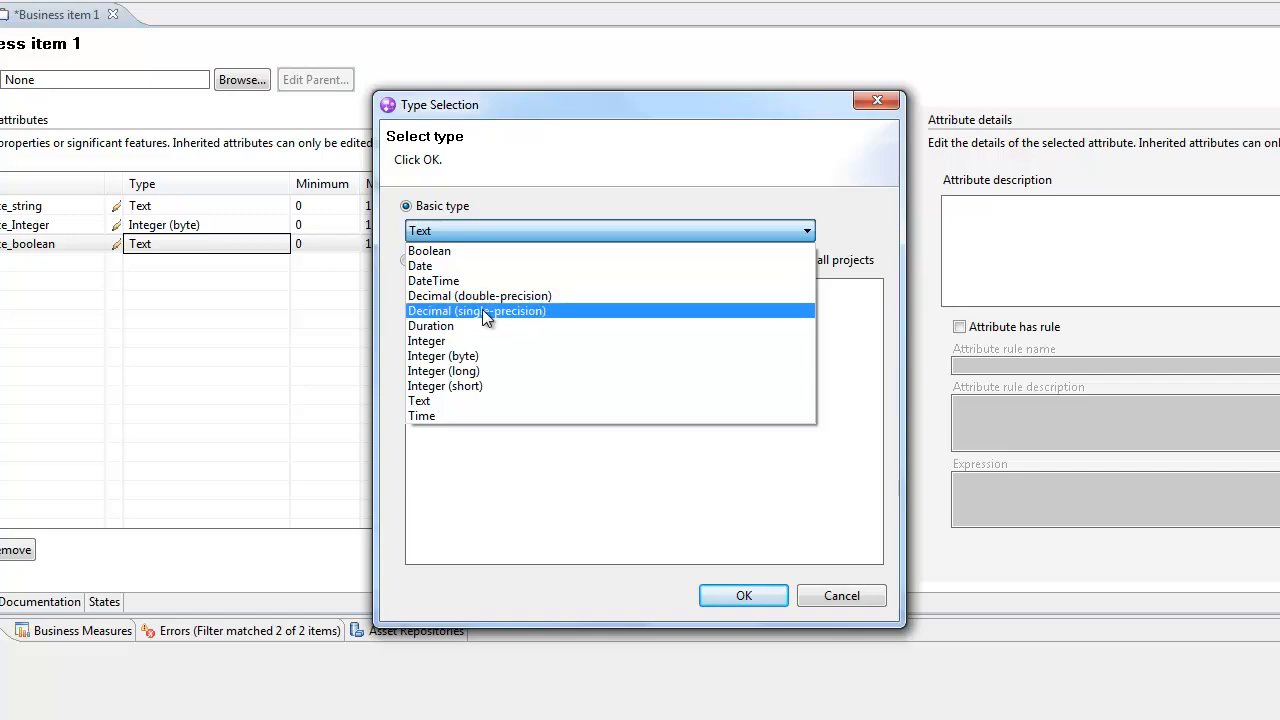
pyautogui.click(480, 251)
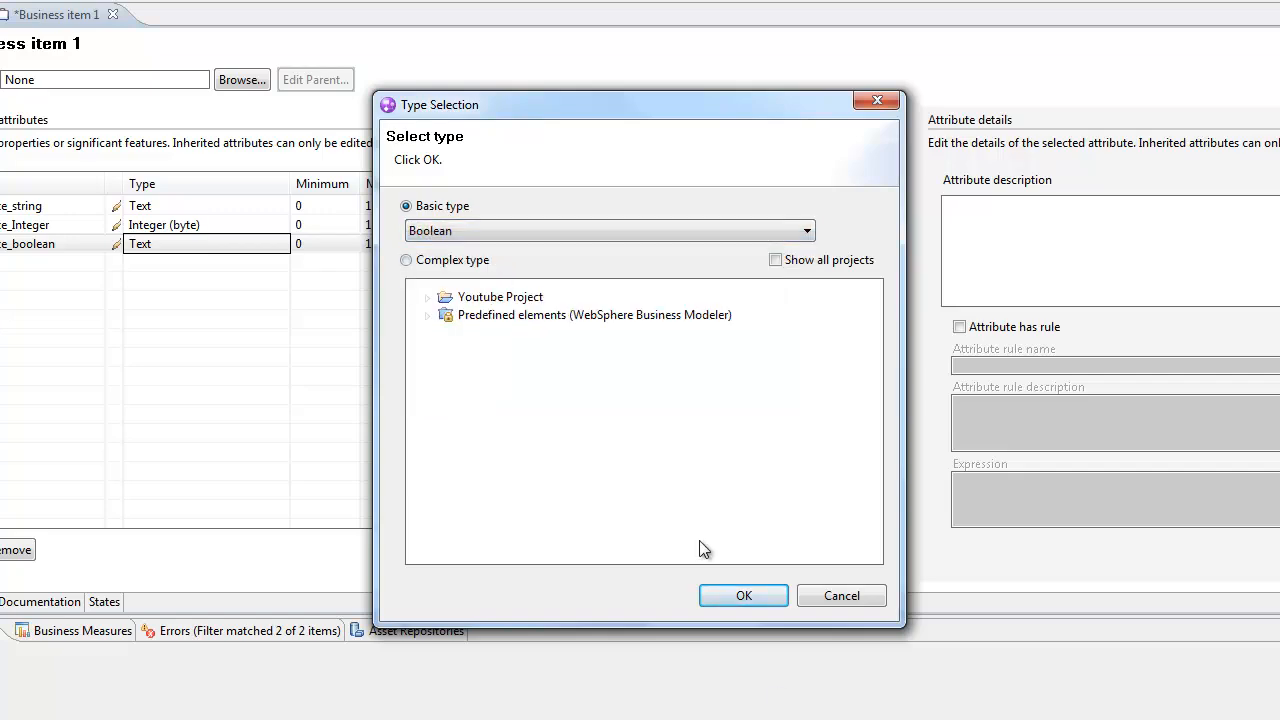
pyautogui.click(745, 596)
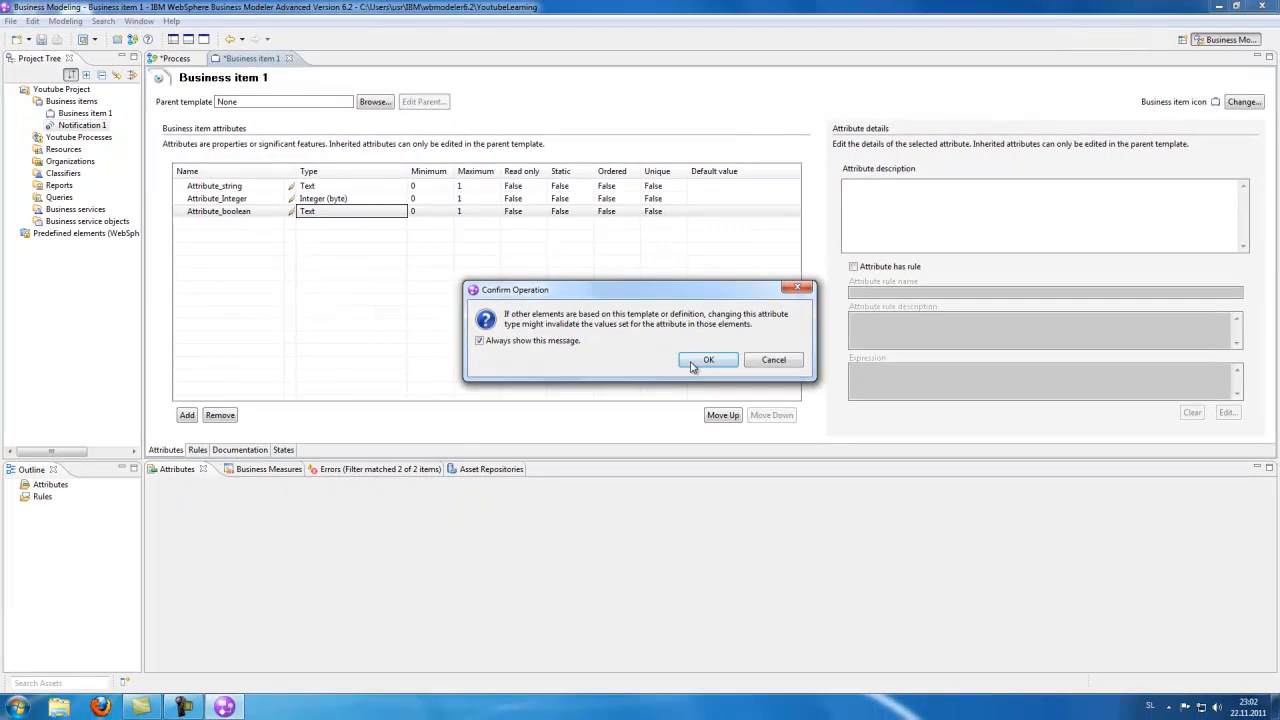
pyautogui.click(590, 471)
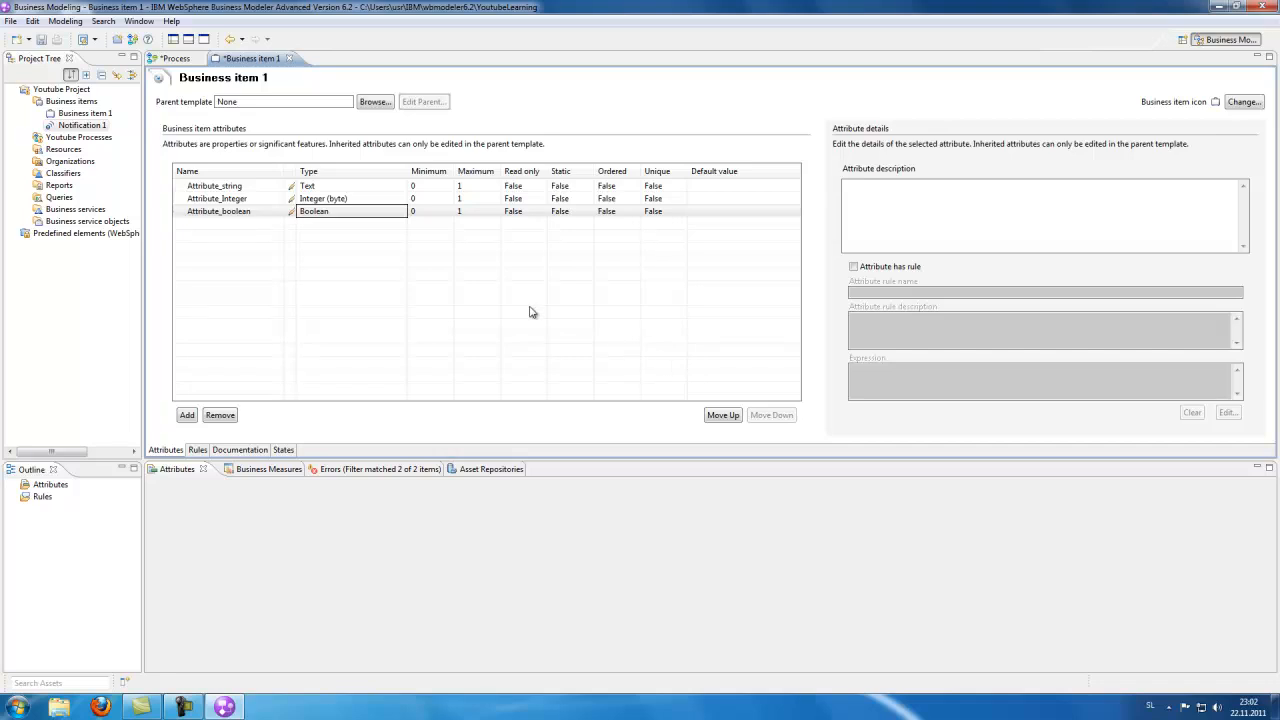
# Set Attribute_string's minimum to 1 and its maximum to 256
pyautogui.click(418, 187)
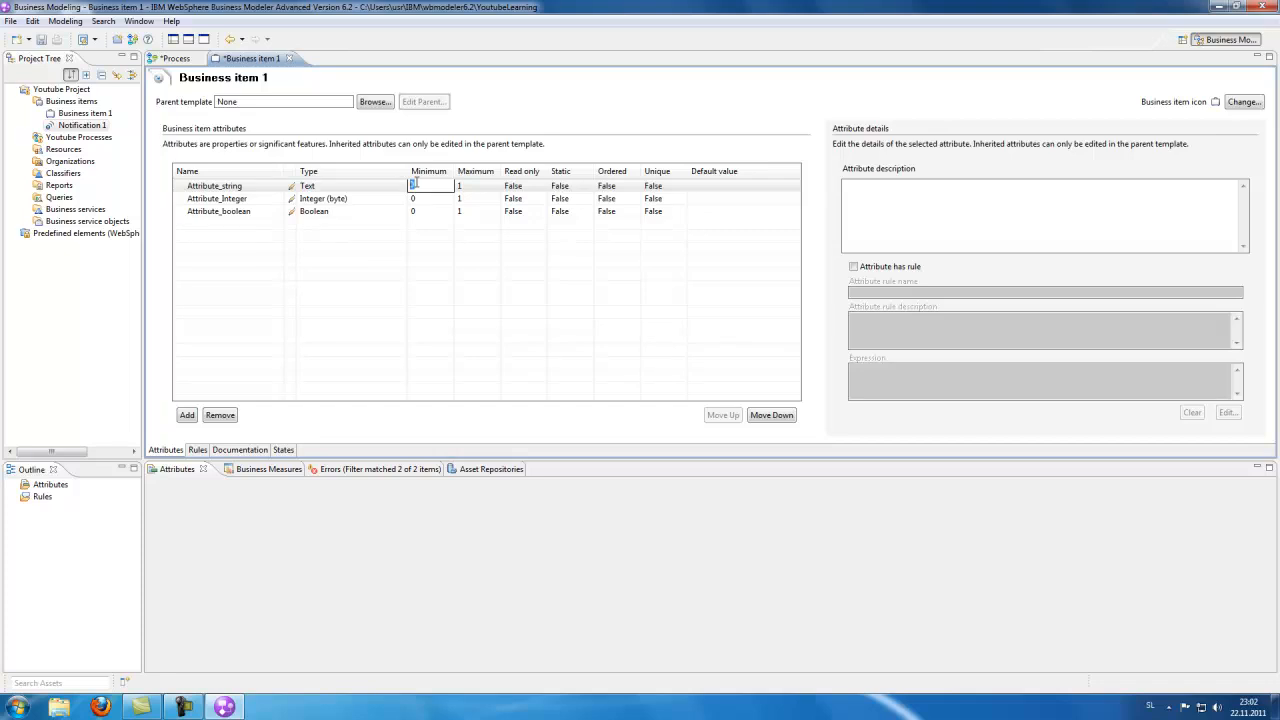
pyautogui.write('1')
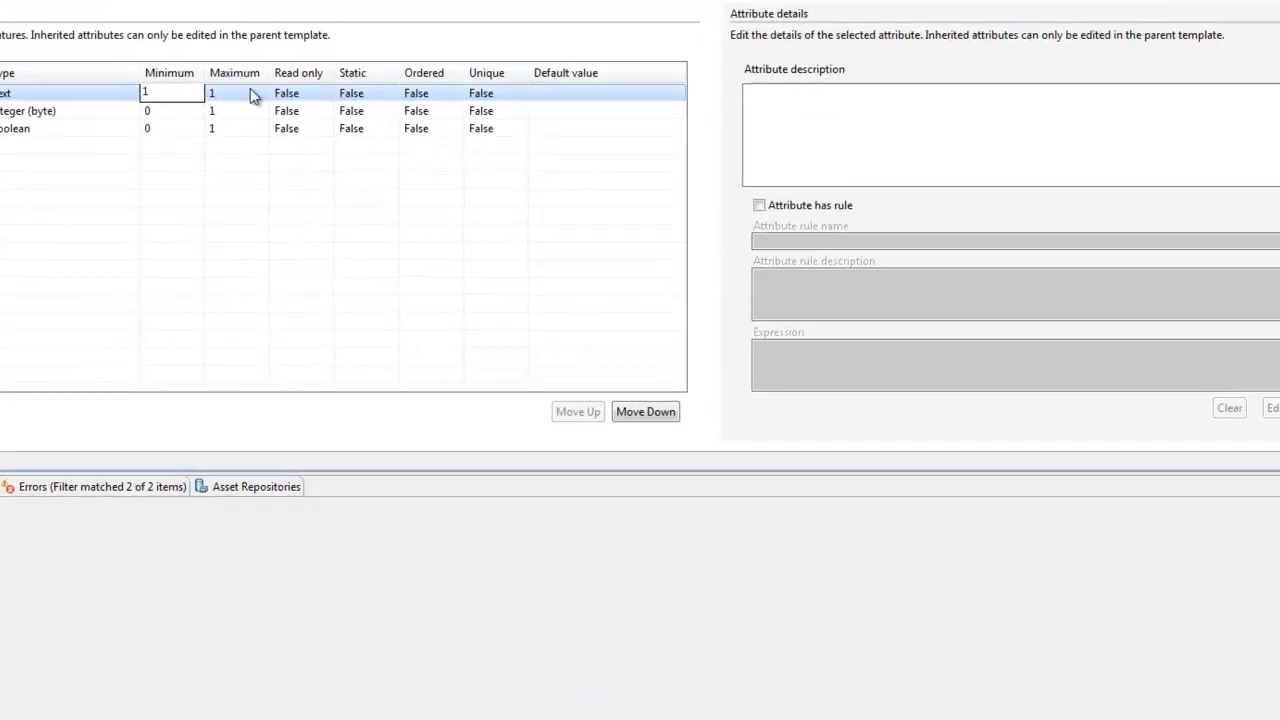
pyautogui.click(462, 185)
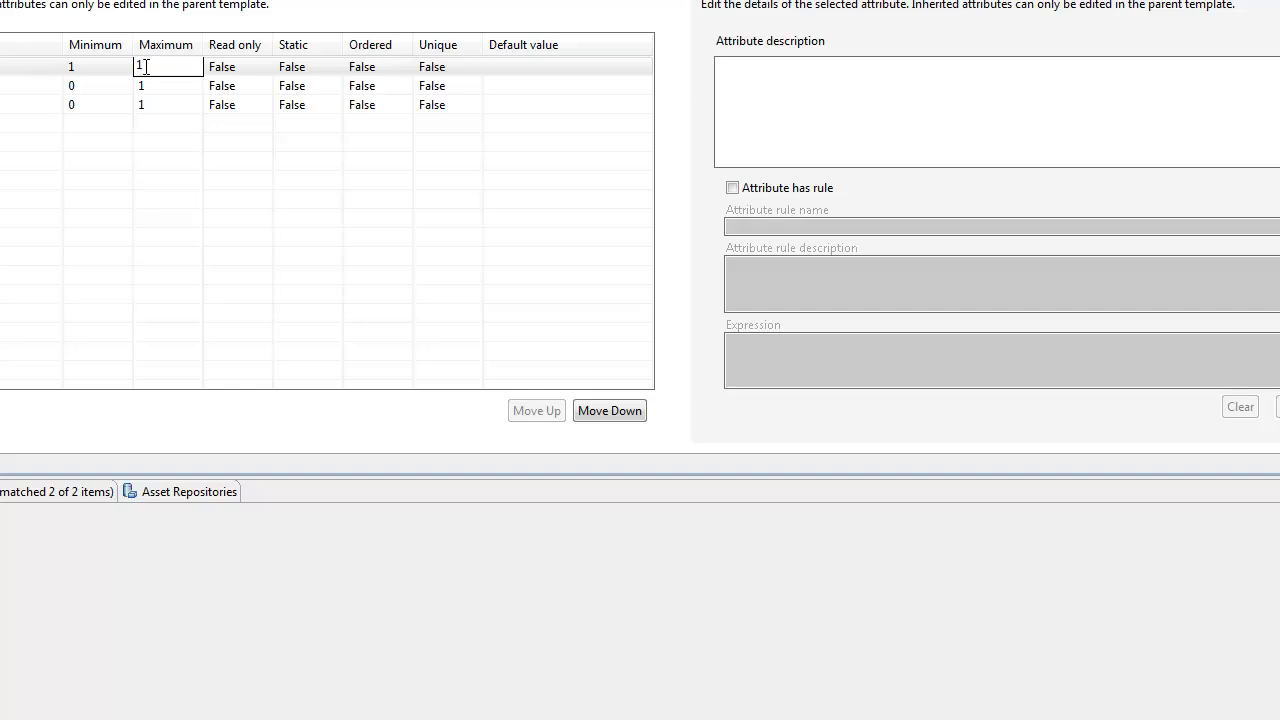
pyautogui.doubleClick(145, 67)
pyautogui.write('256')
pyautogui.click(86, 86)
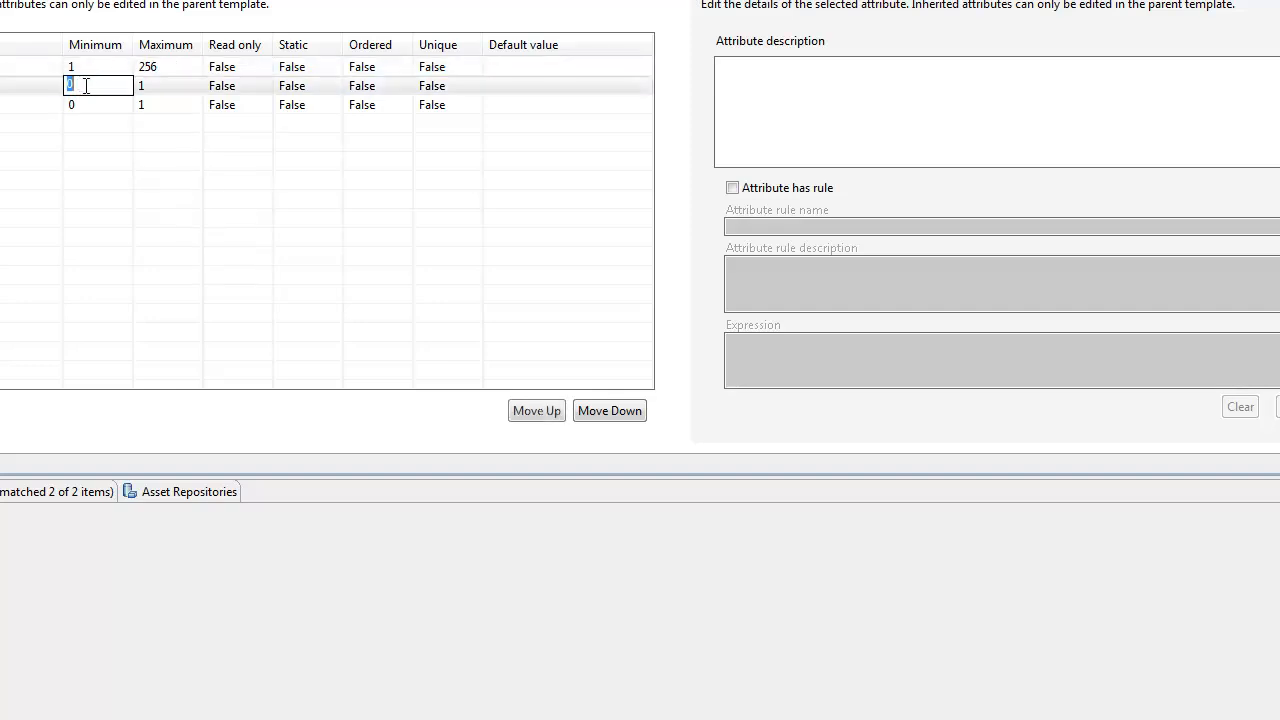
pyautogui.doubleClick(67, 86)
pyautogui.click(83, 104)
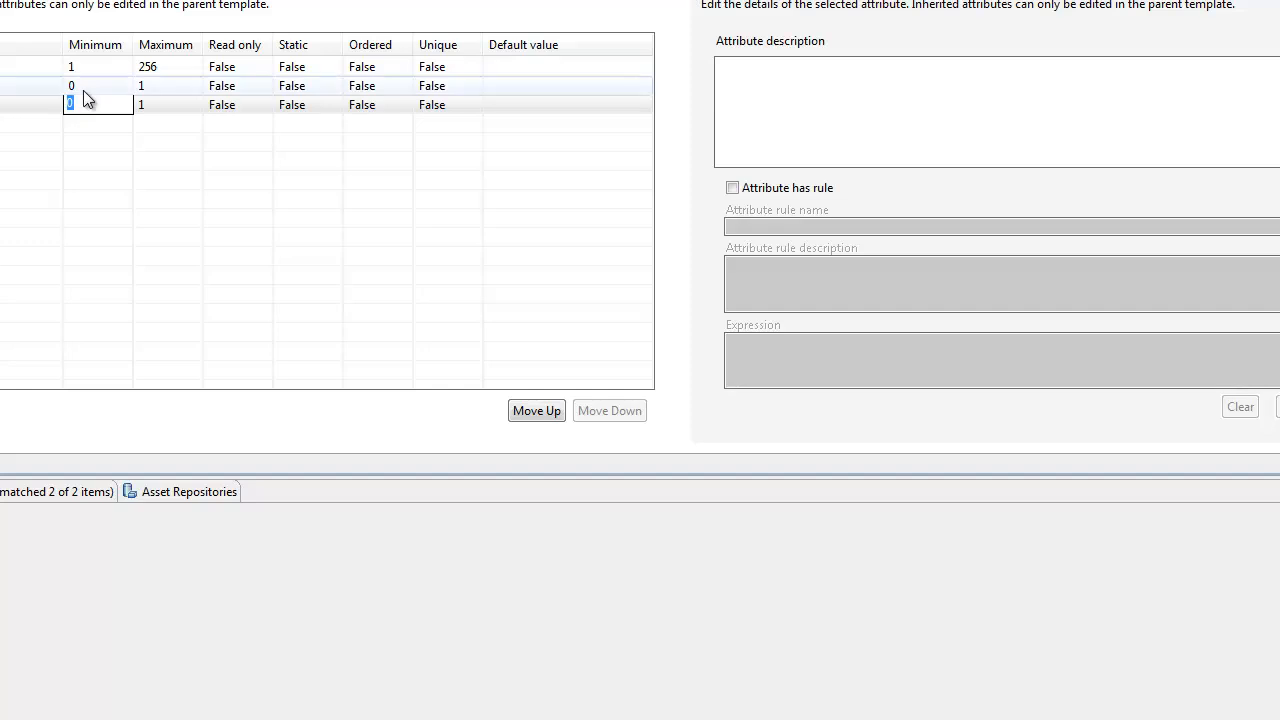
pyautogui.click(83, 87)
pyautogui.click(83, 104)
pyautogui.click(86, 88)
pyautogui.click(85, 105)
pyautogui.click(86, 87)
pyautogui.click(83, 105)
pyautogui.click(84, 86)
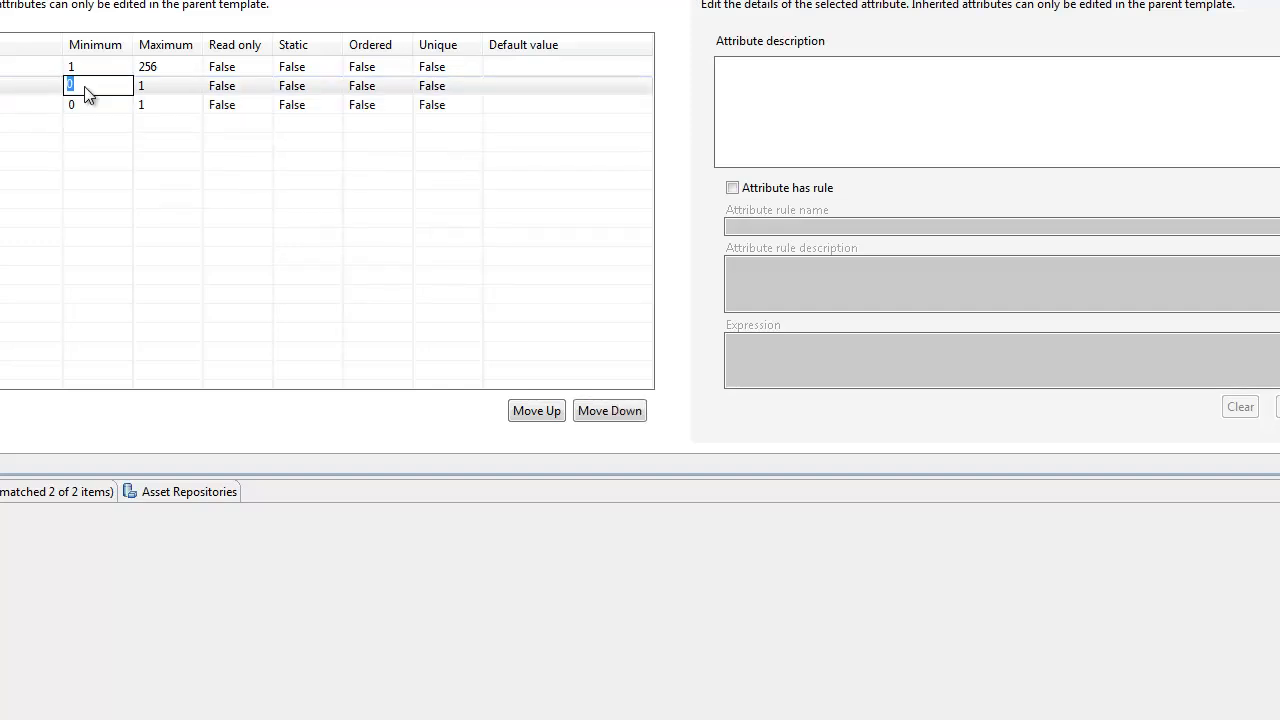
pyautogui.click(86, 105)
pyautogui.click(84, 88)
pyautogui.click(85, 105)
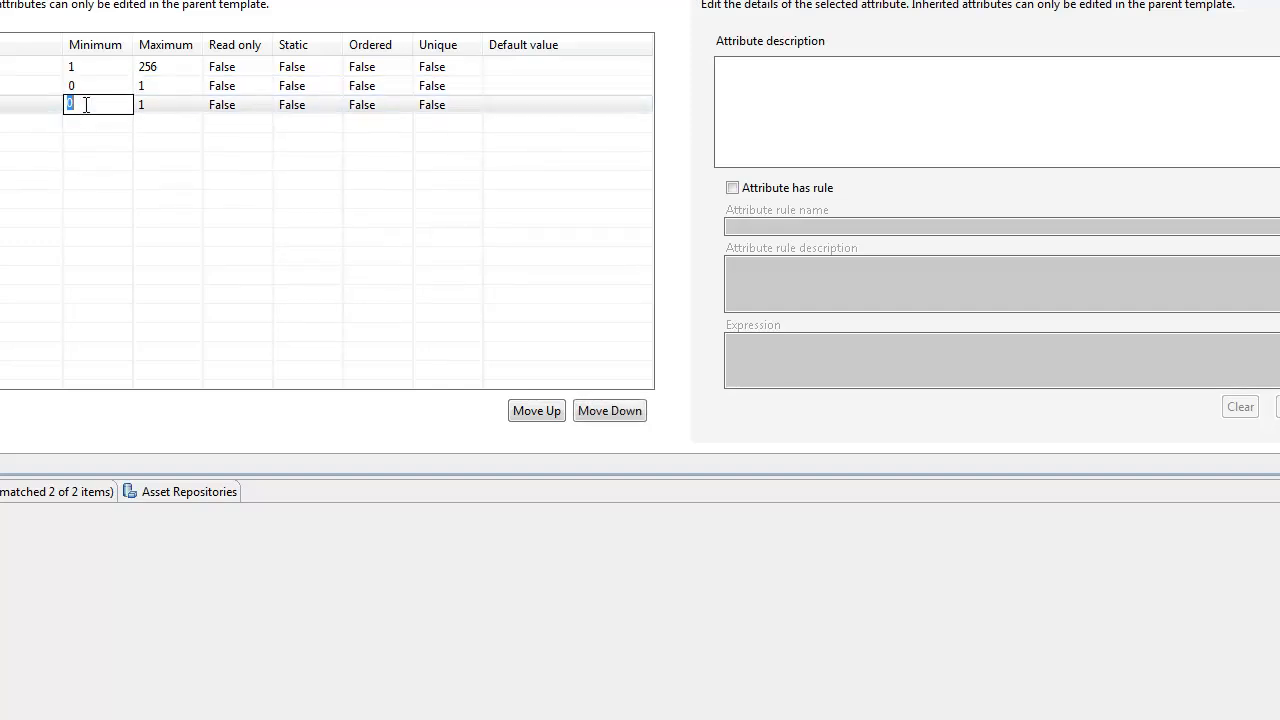
pyautogui.click(84, 88)
pyautogui.click(86, 106)
pyautogui.click(86, 86)
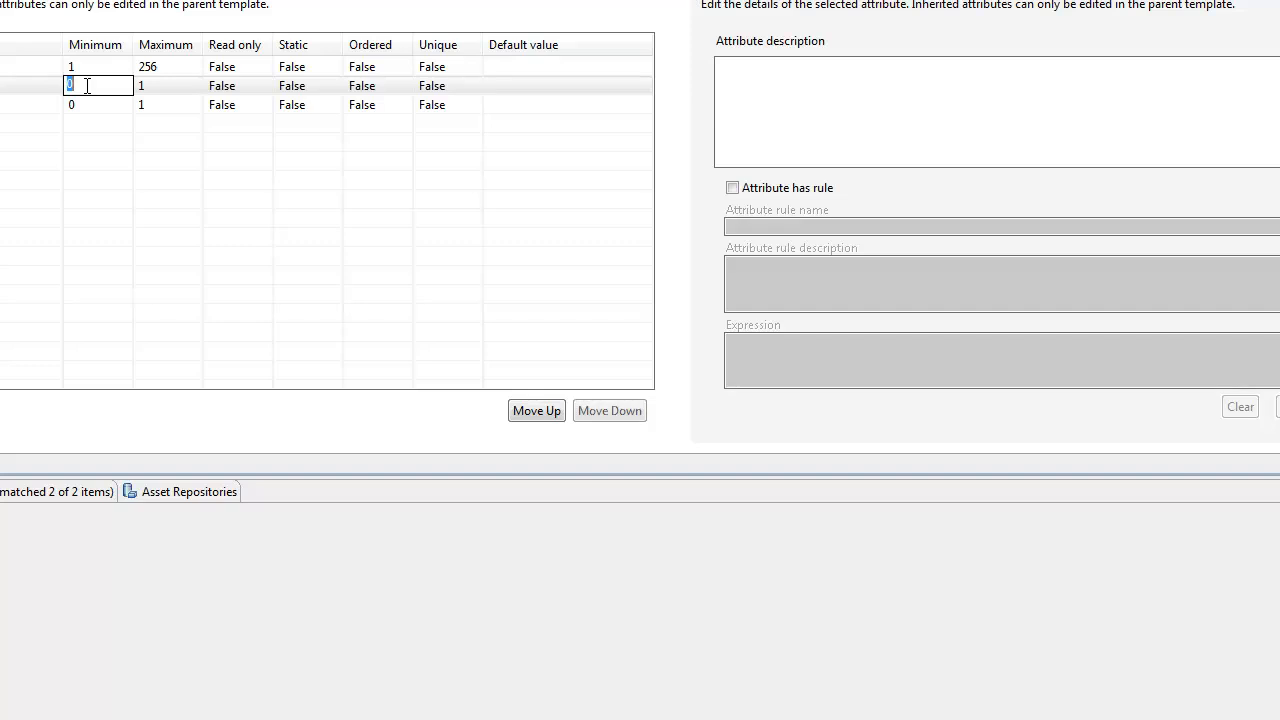
pyautogui.click(86, 106)
pyautogui.click(87, 88)
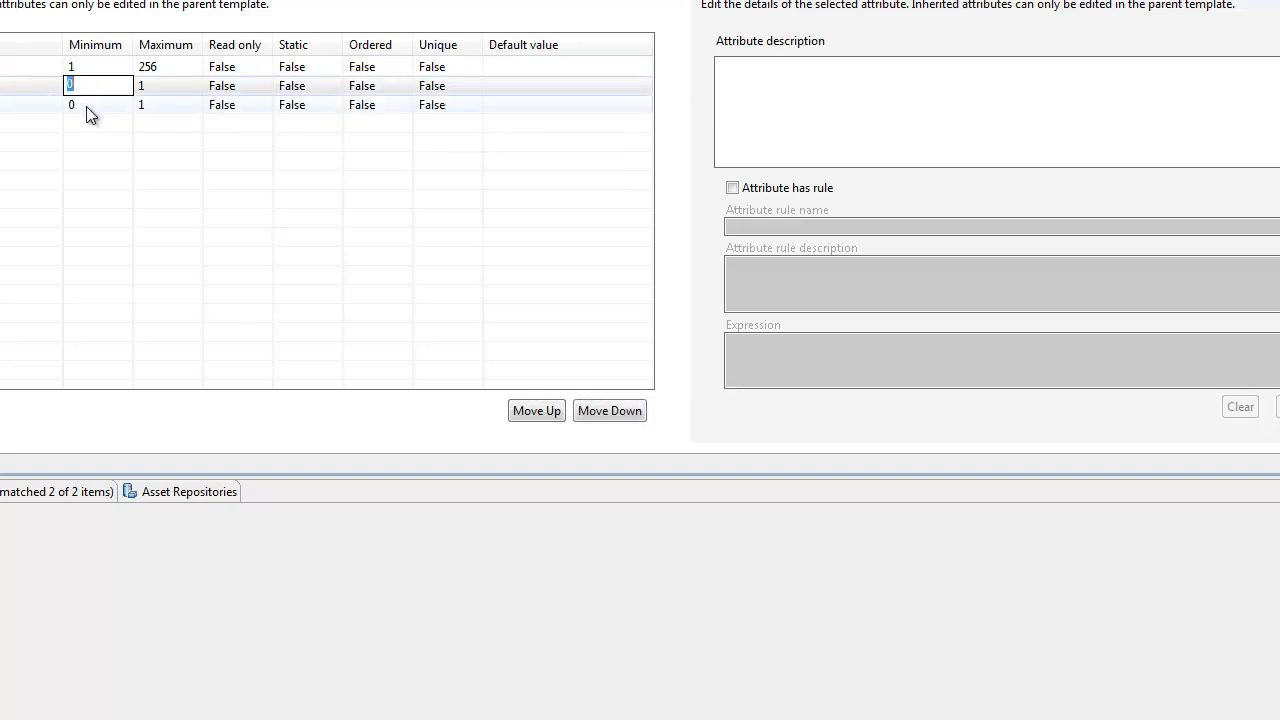
pyautogui.click(86, 106)
pyautogui.click(87, 87)
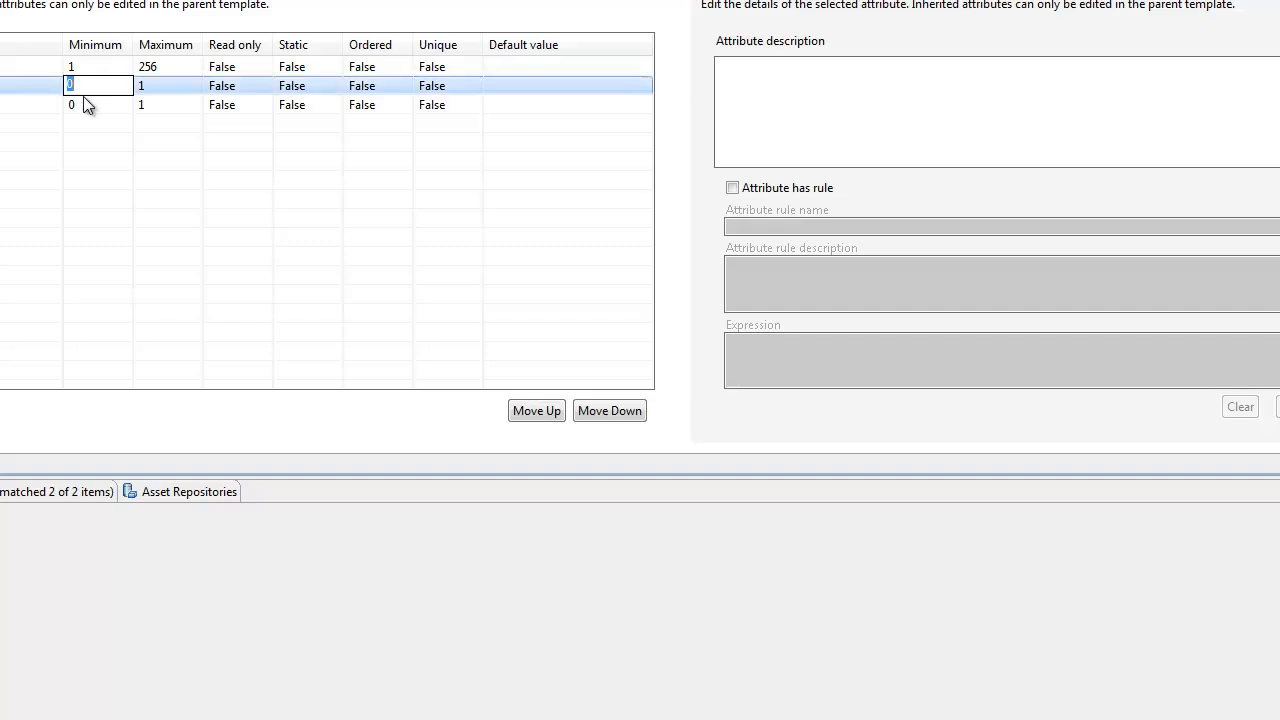
pyautogui.click(86, 106)
pyautogui.click(88, 85)
# Set the maximum of Attribute_Integer to 10000000 and the maximum of Attribute_boolean to 100000
pyautogui.click(157, 85)
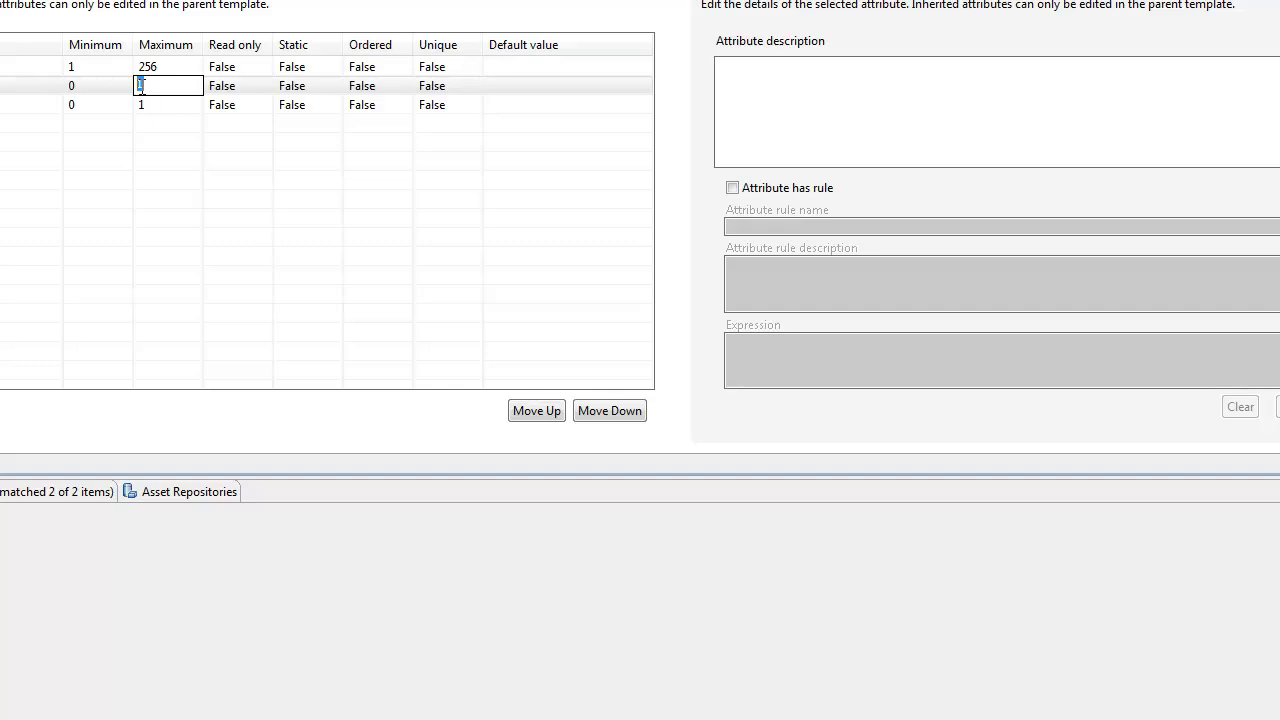
pyautogui.write('10000000')
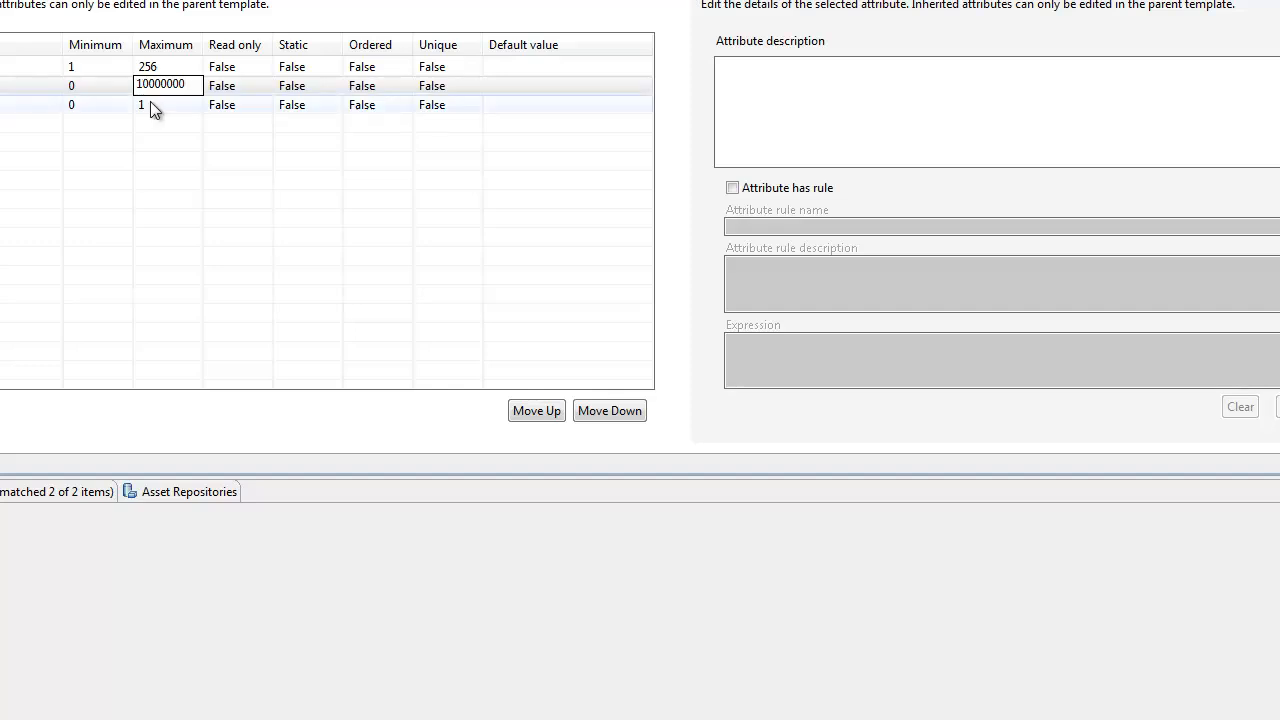
pyautogui.click(153, 106)
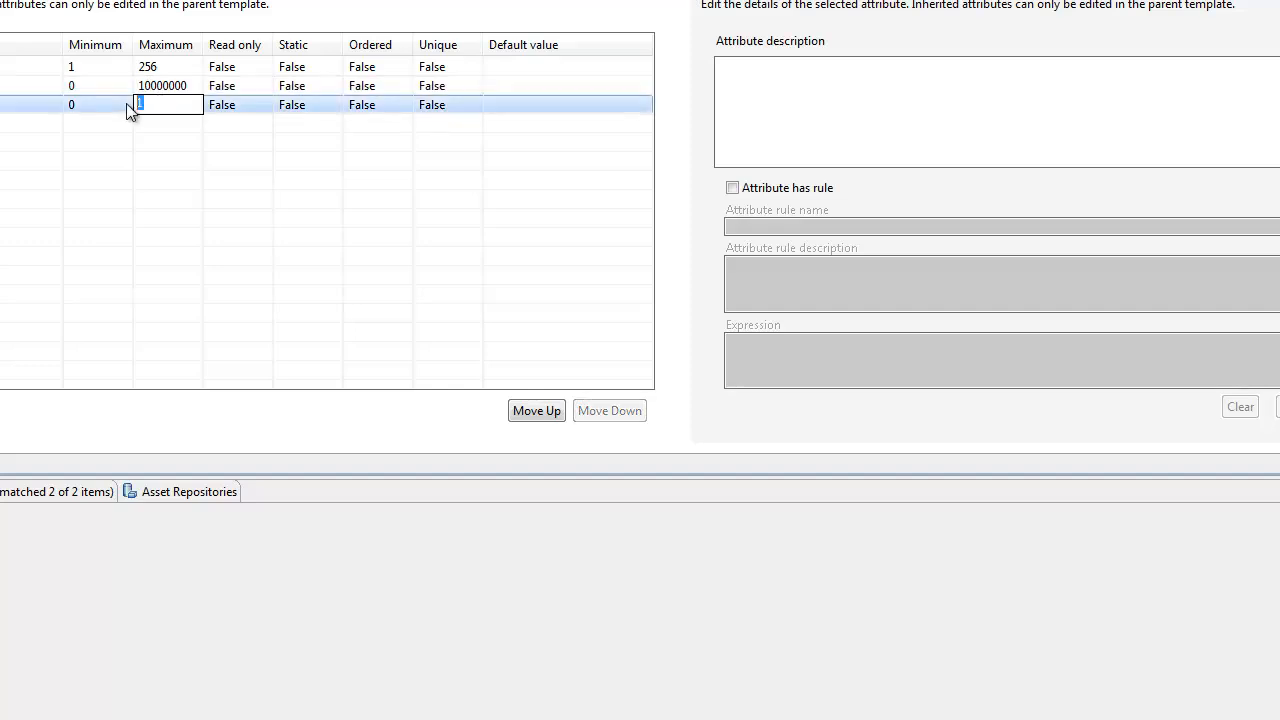
pyautogui.write('100000')
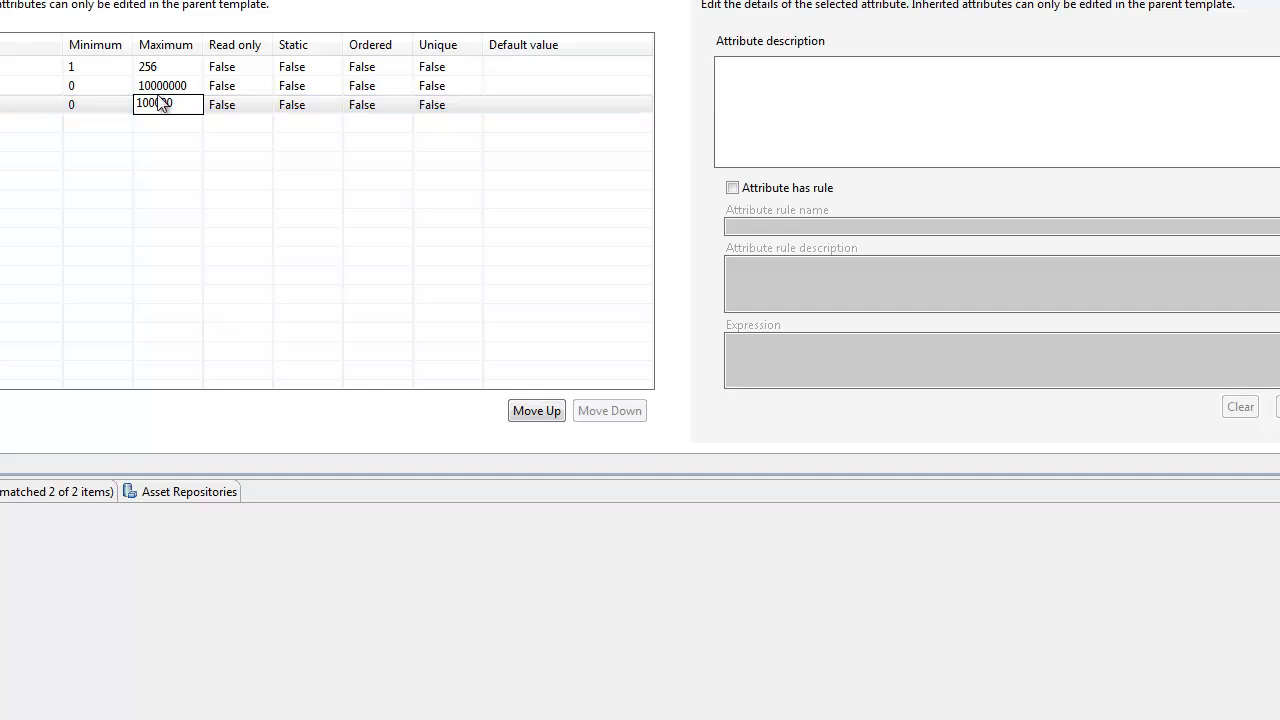
# Examine Attribute_string's read-only, static, ordered, unique and default value settings, and view the rules section of Business item 1
pyautogui.click(252, 66)
pyautogui.click(266, 66)
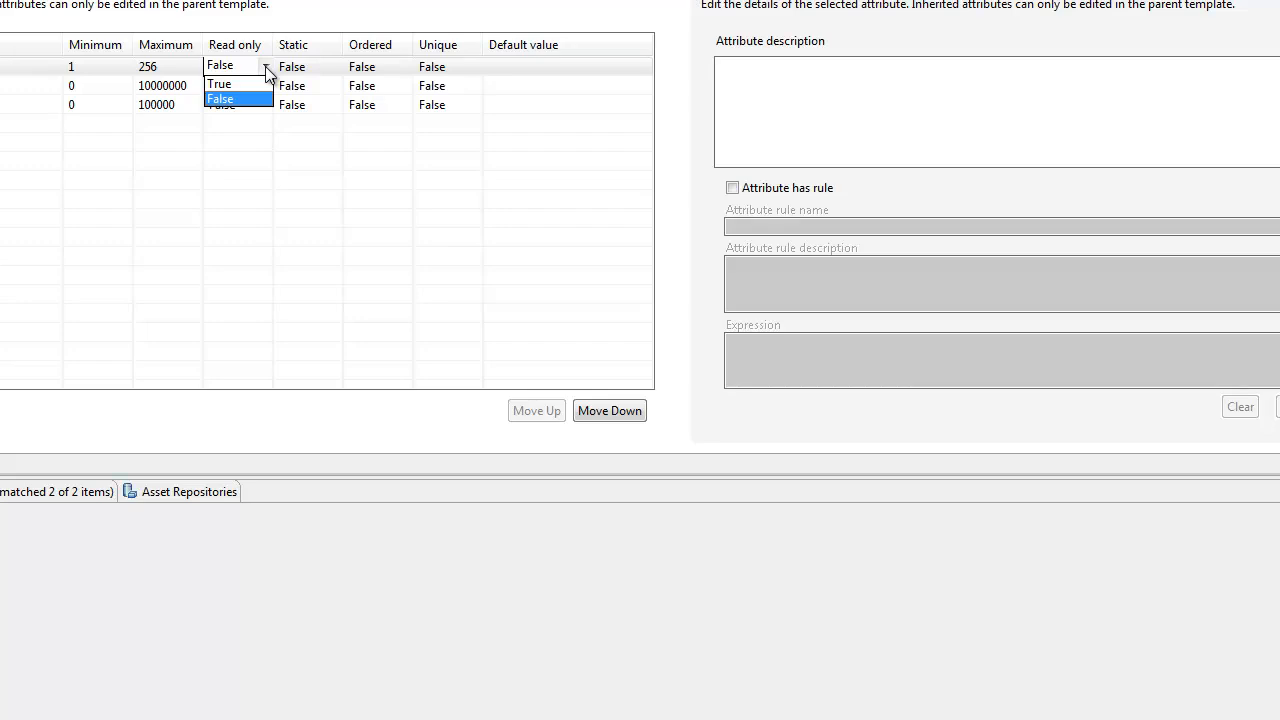
pyautogui.click(265, 66)
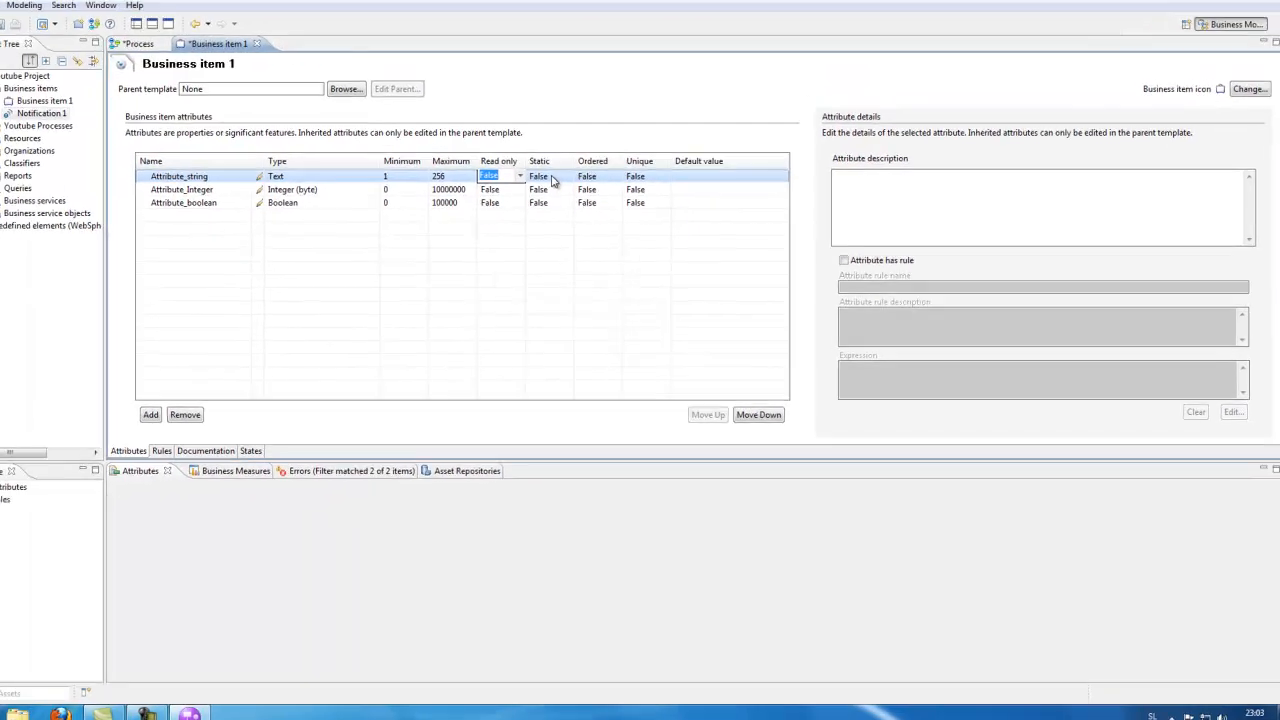
pyautogui.click(333, 72)
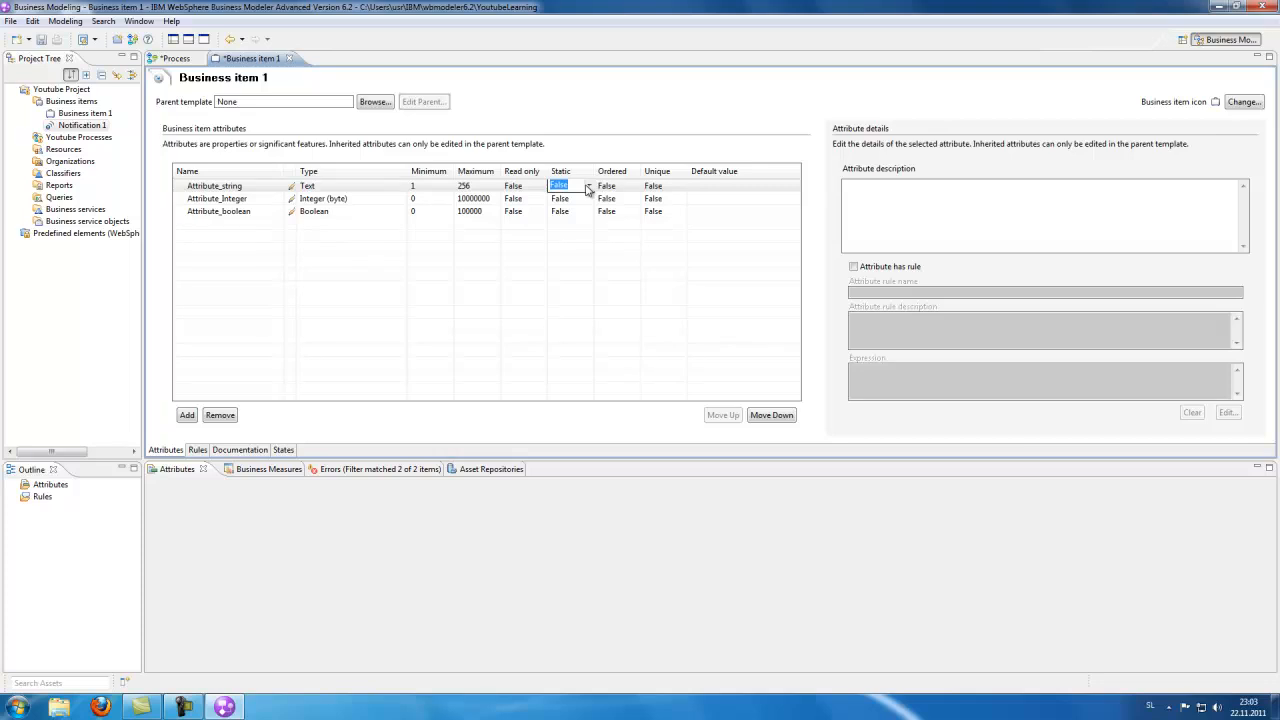
pyautogui.click(589, 188)
pyautogui.click(620, 188)
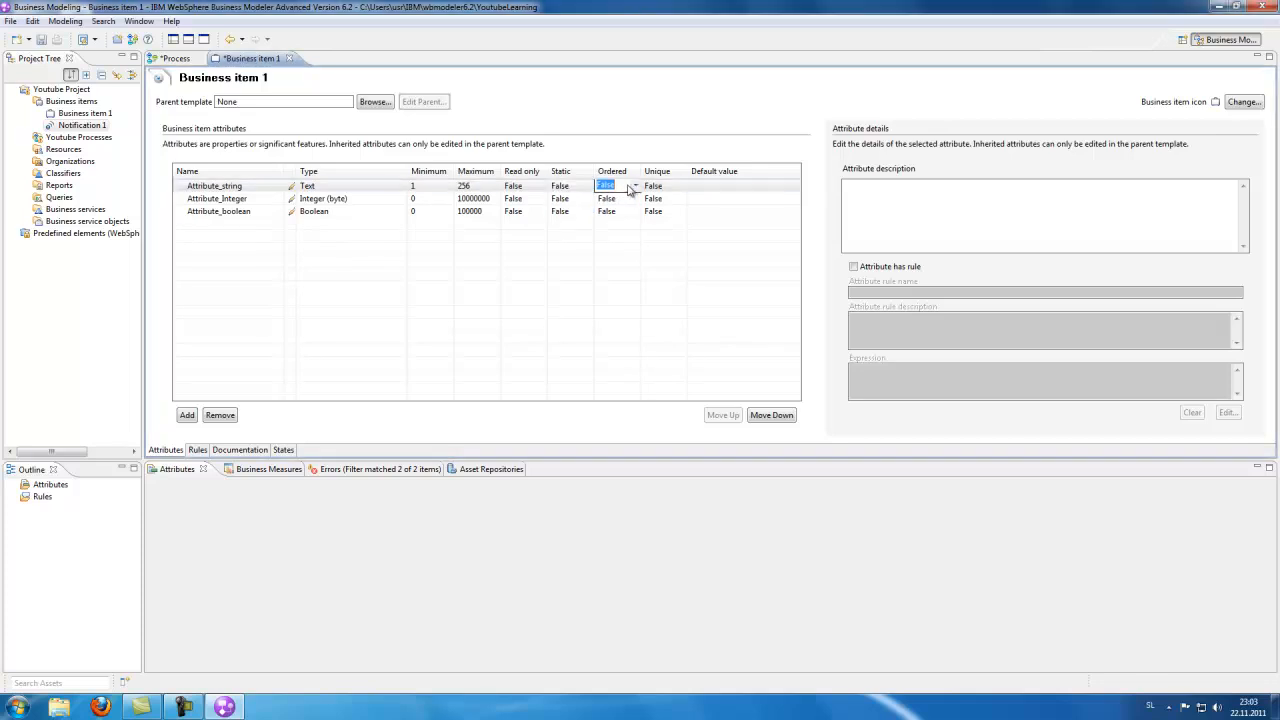
pyautogui.click(680, 189)
pyautogui.click(683, 188)
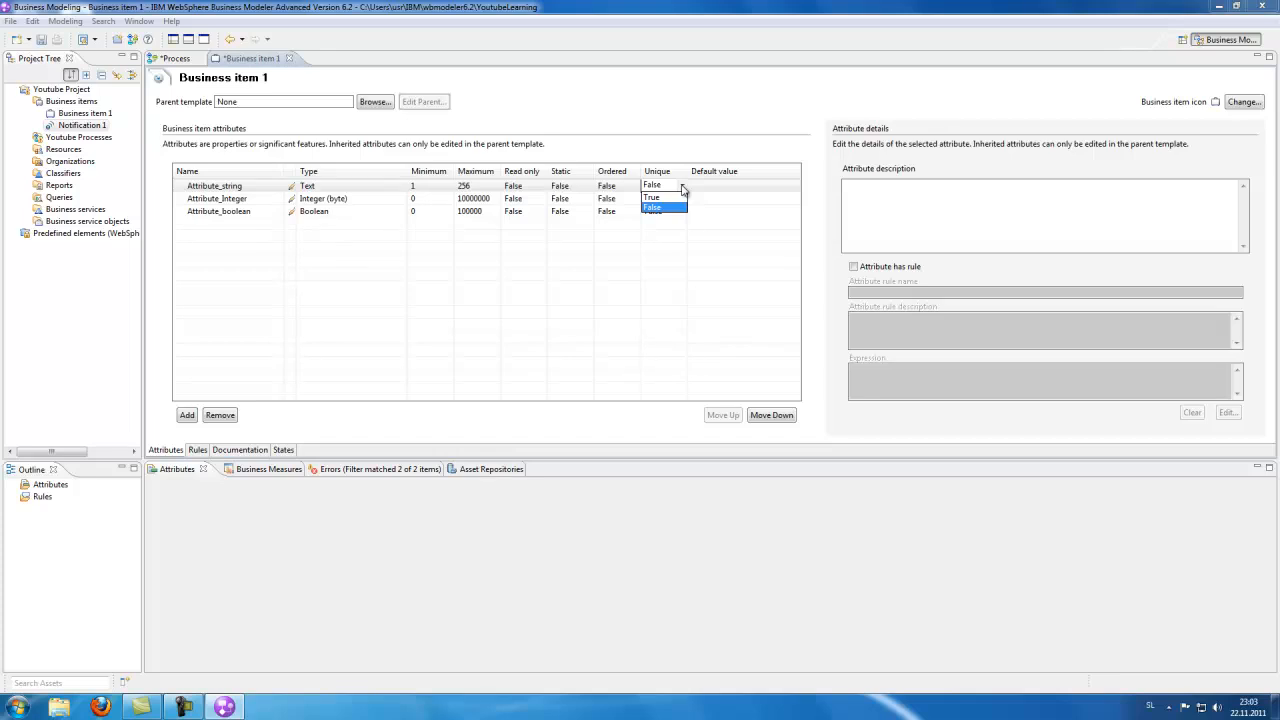
pyautogui.click(683, 189)
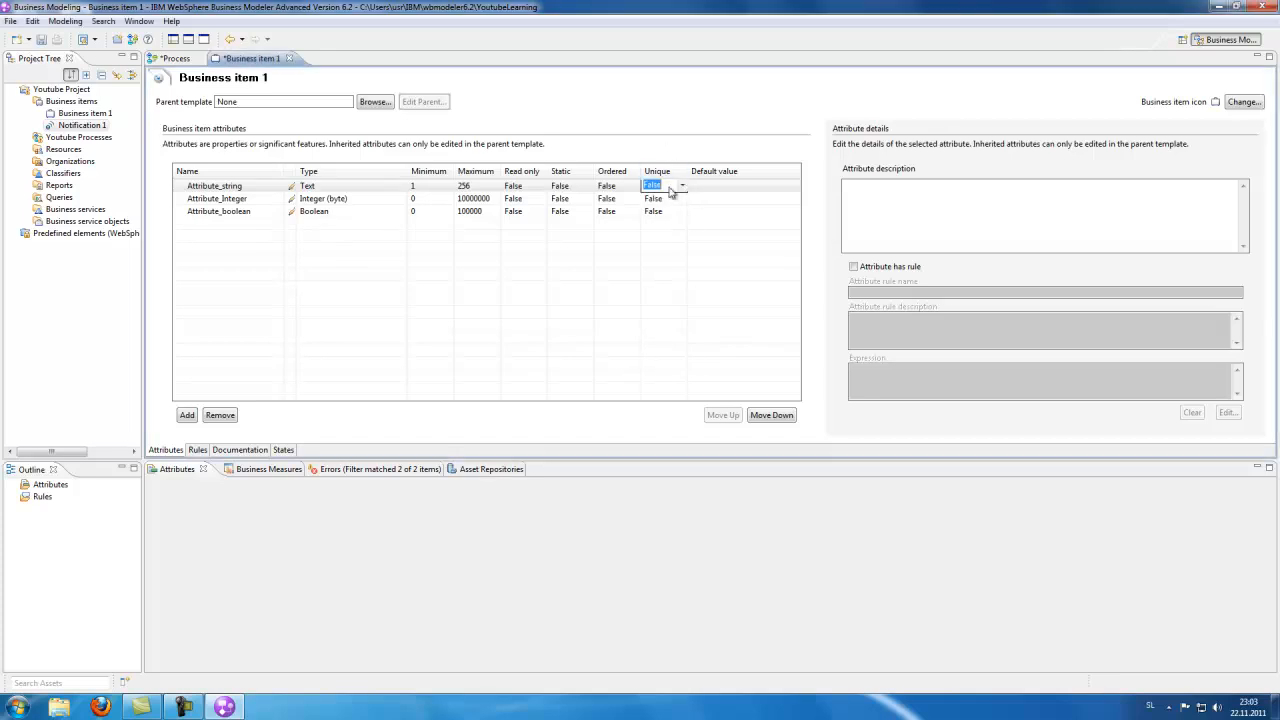
pyautogui.click(710, 190)
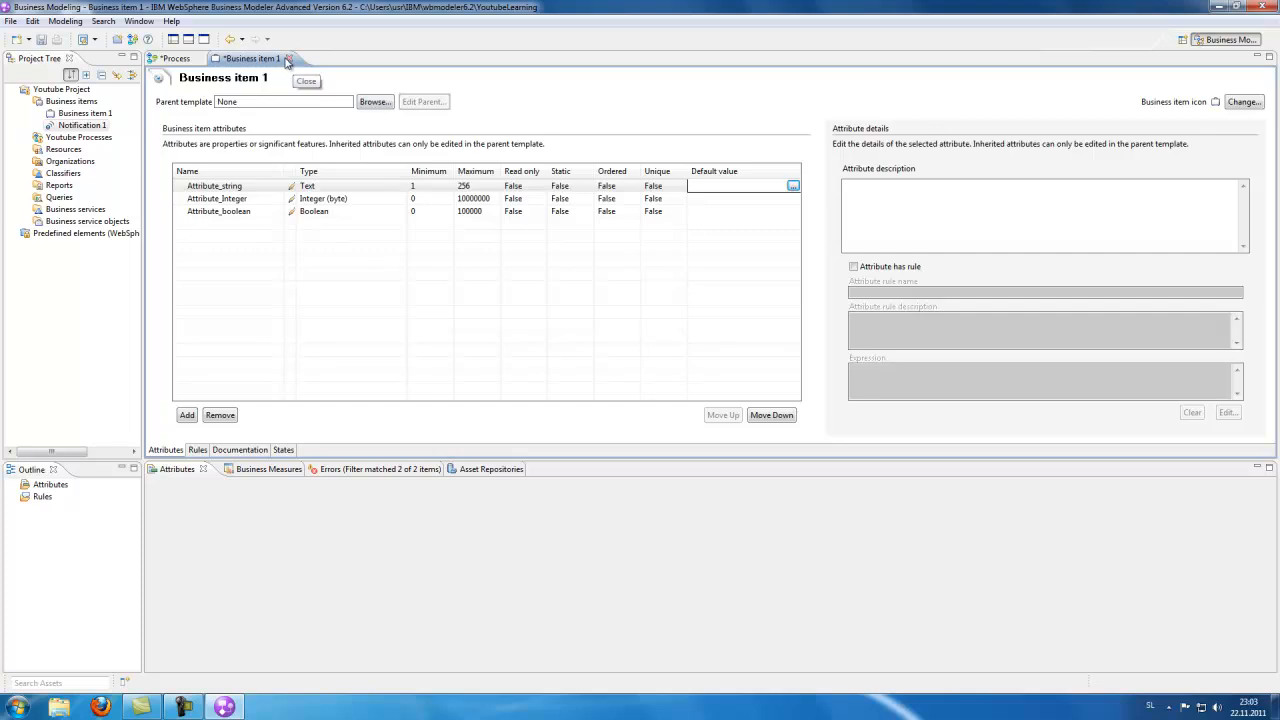
pyautogui.click(197, 450)
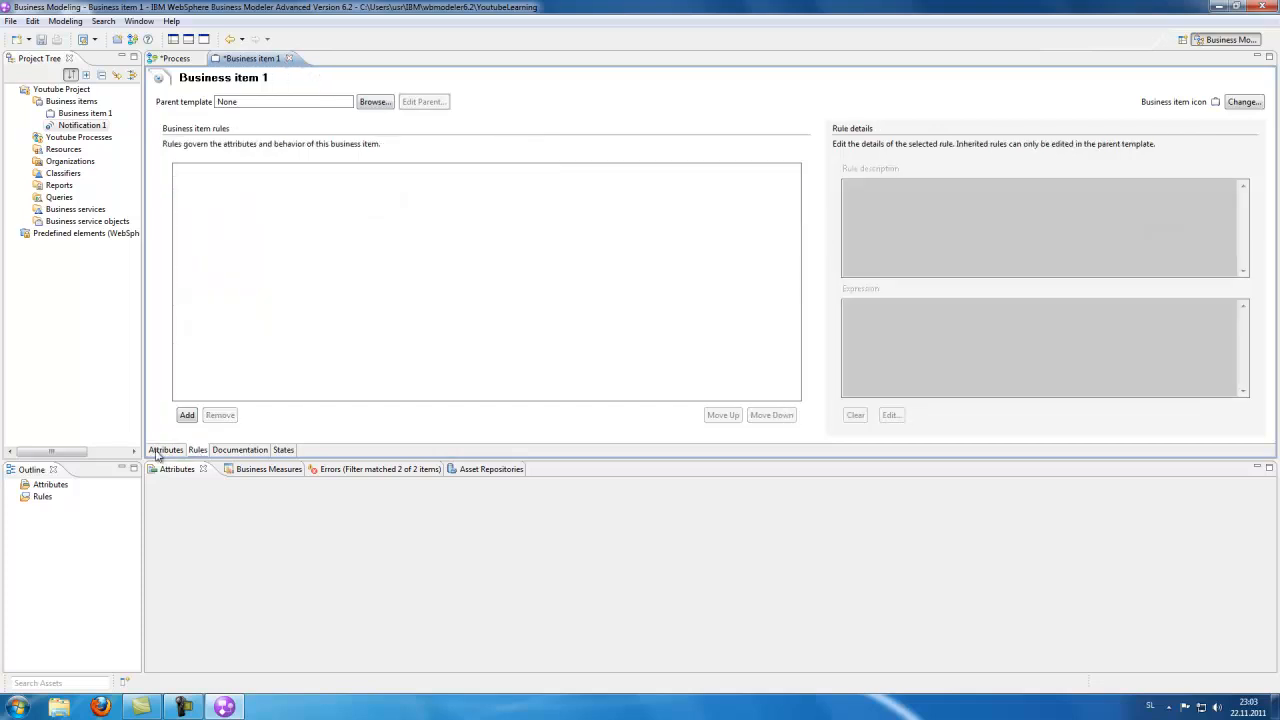
# Move Attribute_Integer up one place in Business item 1's attribute list and back down again
pyautogui.click(163, 450)
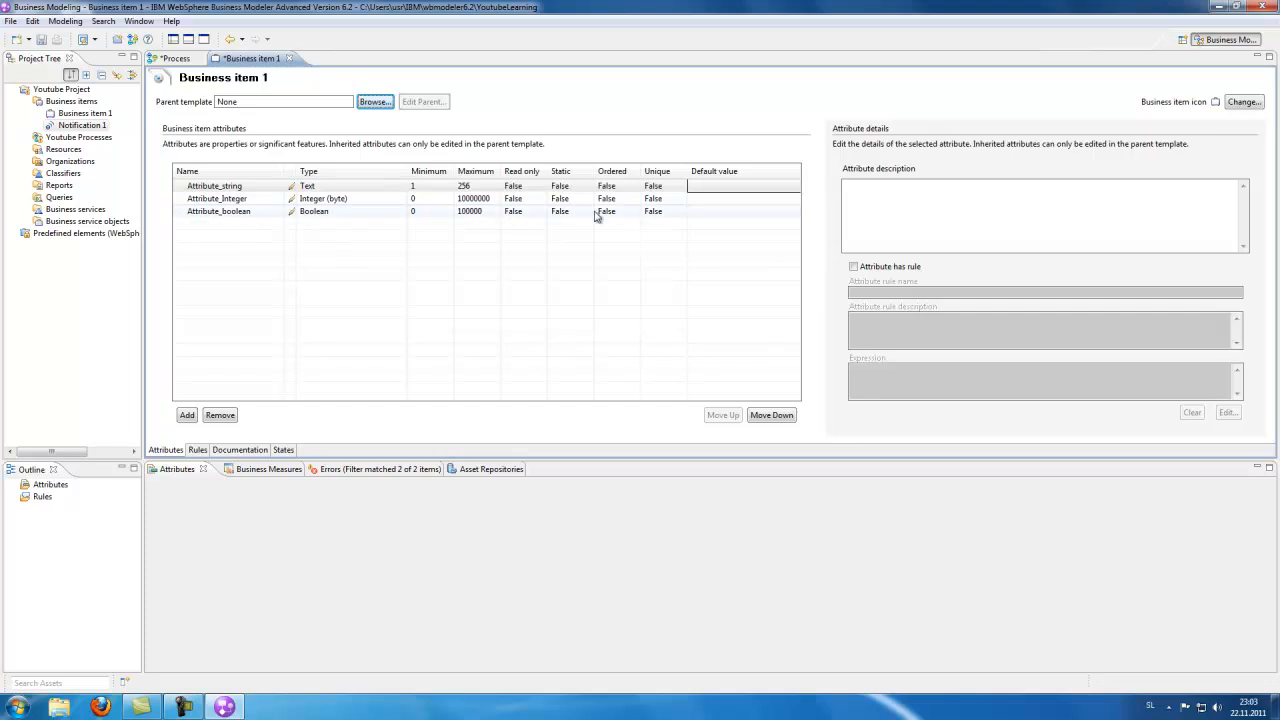
pyautogui.click(240, 200)
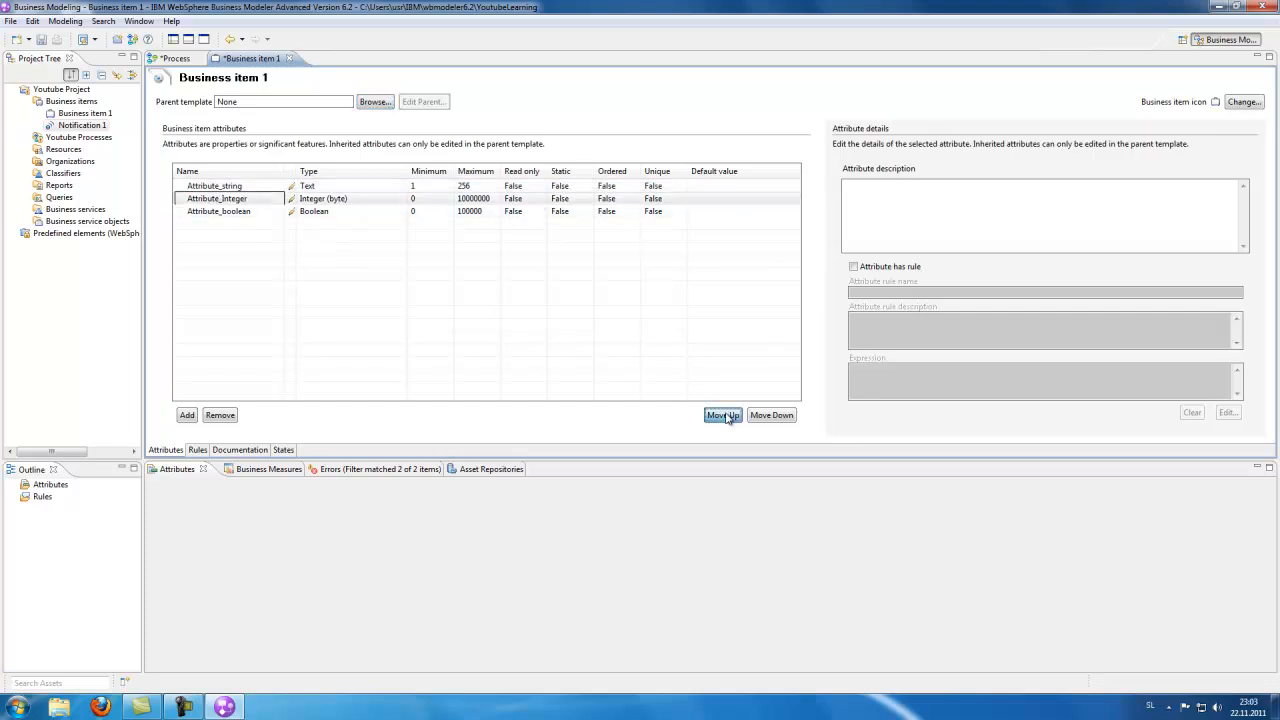
pyautogui.click(723, 415)
pyautogui.click(771, 415)
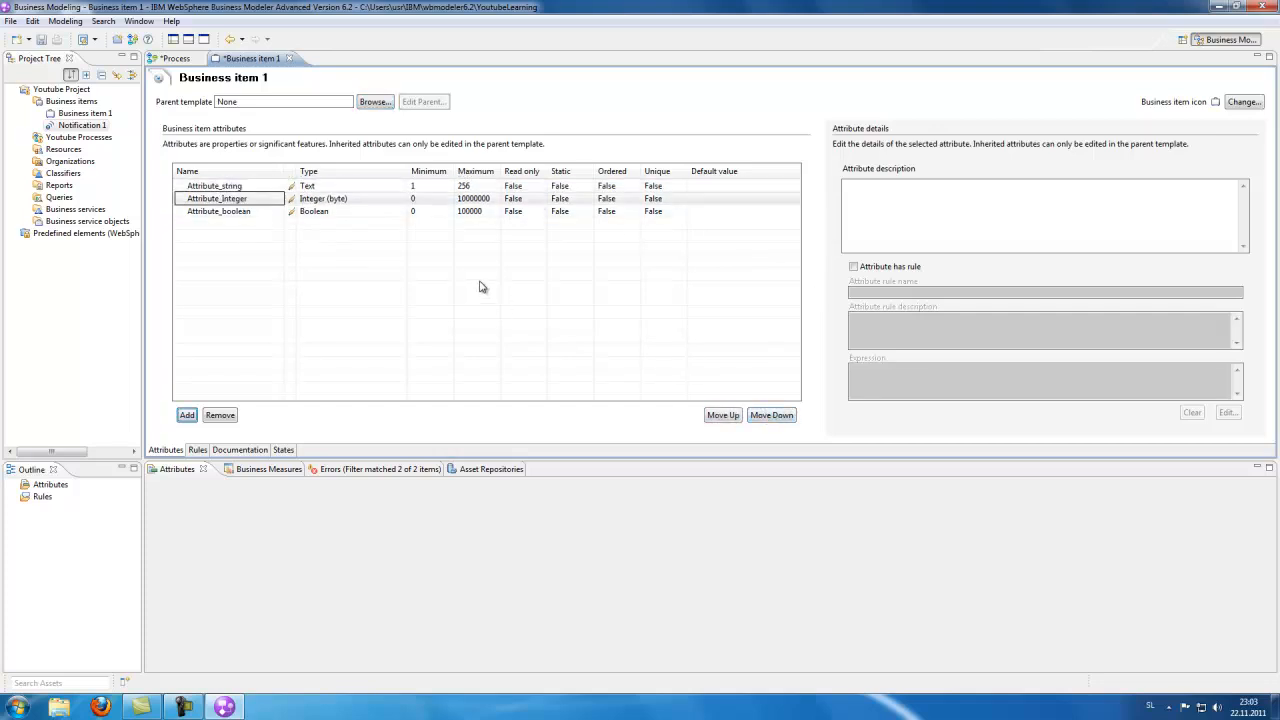
# Add a rule to Business item 1 and remove it again
pyautogui.click(200, 452)
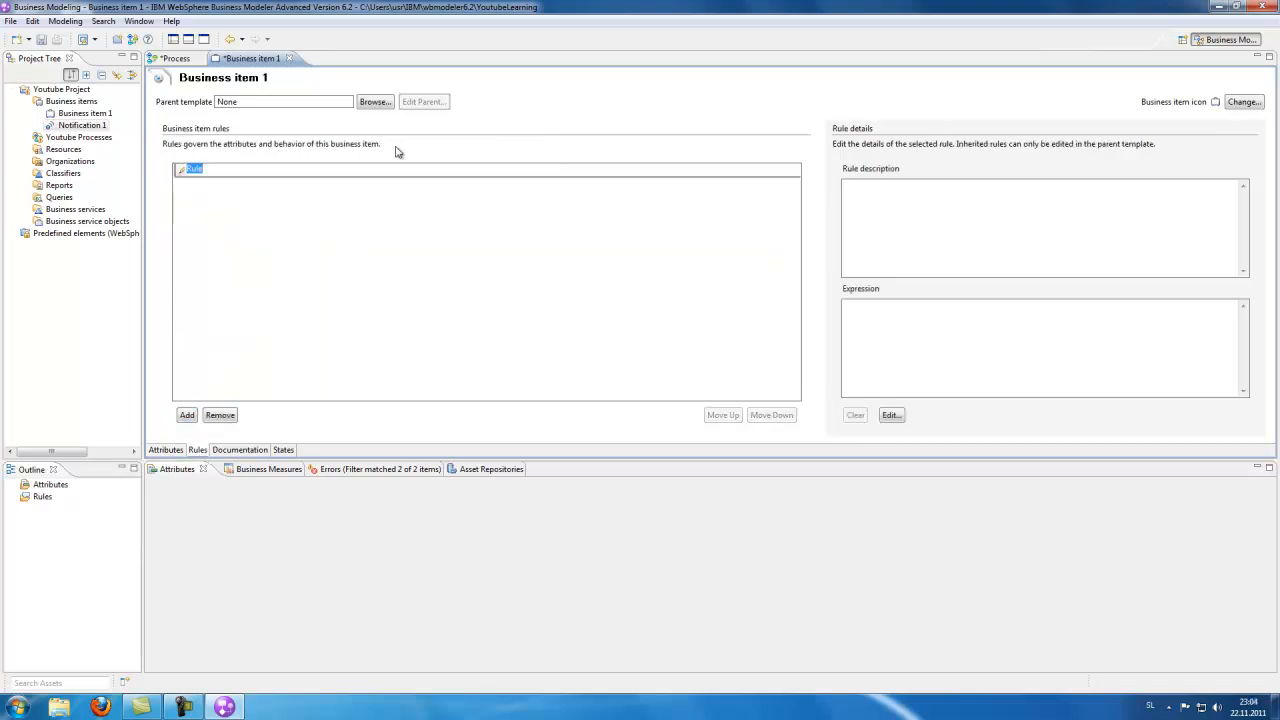
pyautogui.click(220, 415)
# View the documentation section of Business item 1 and place the cursor in its description
pyautogui.click(242, 451)
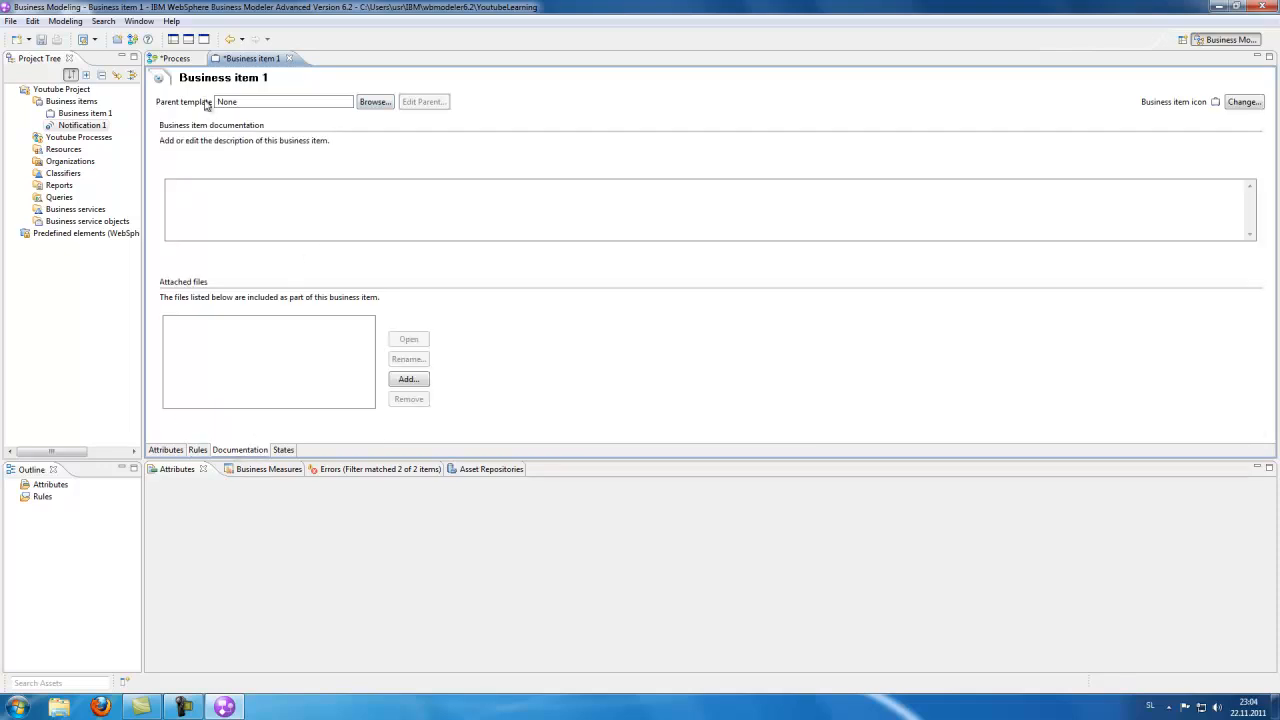
pyautogui.click(106, 113)
pyautogui.click(277, 186)
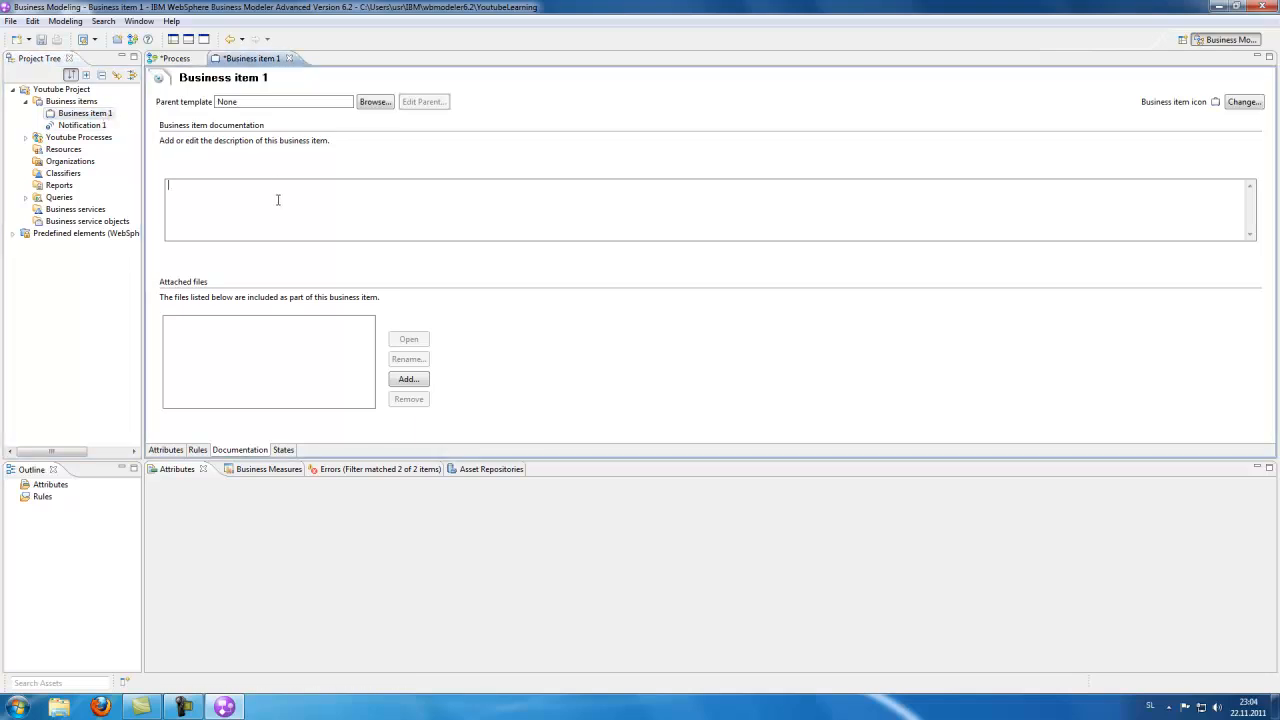
# Examine the None and Existing template options for Business item 1's parent template, and cancel without choosing one
pyautogui.click(372, 104)
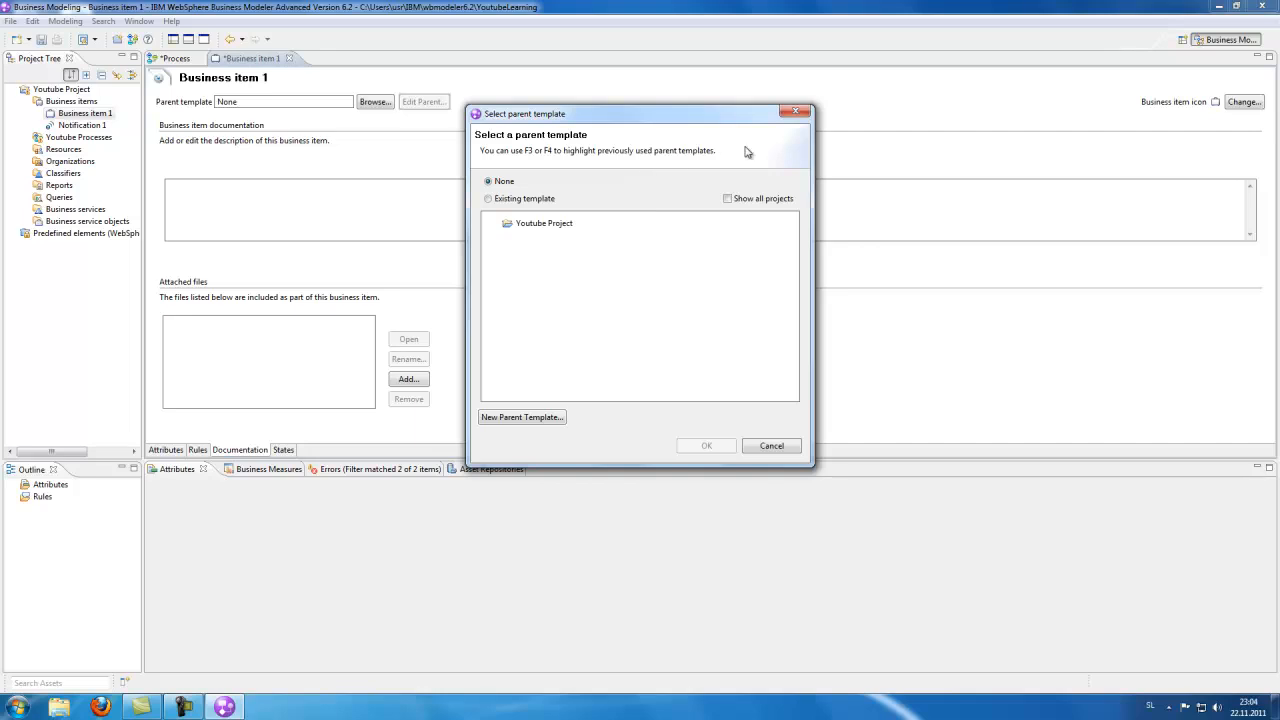
pyautogui.click(801, 116)
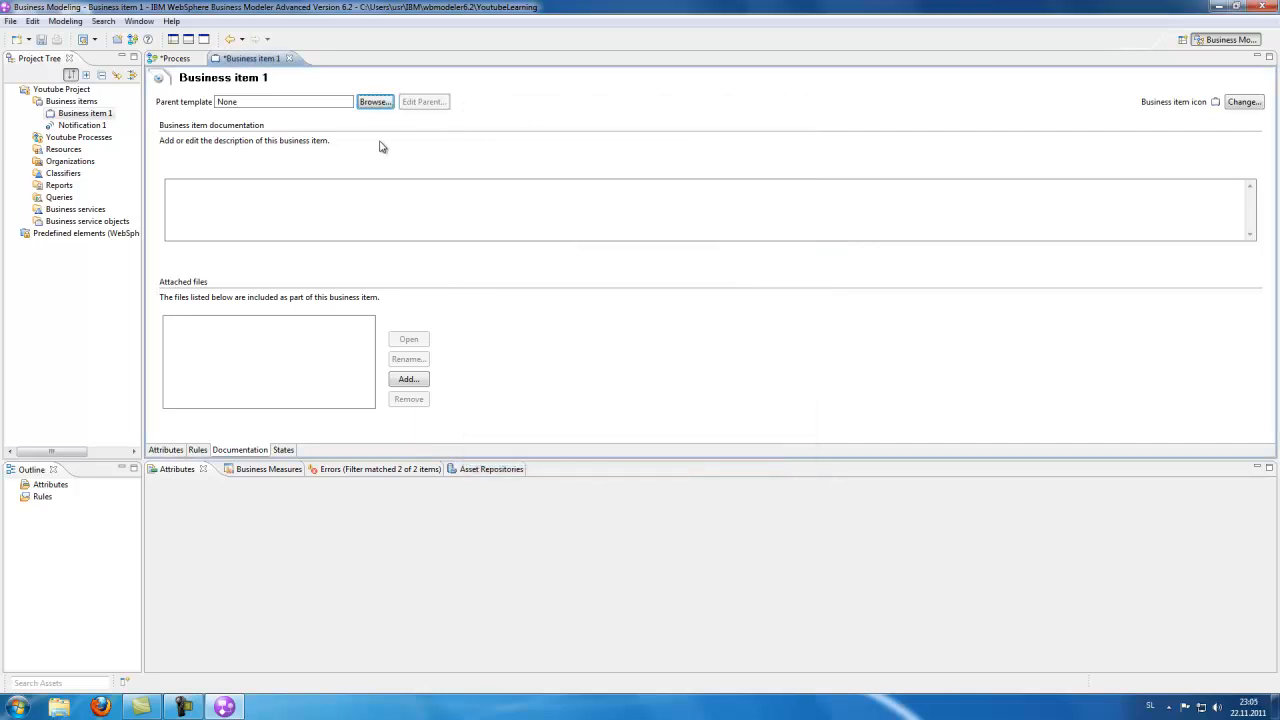
pyautogui.click(375, 104)
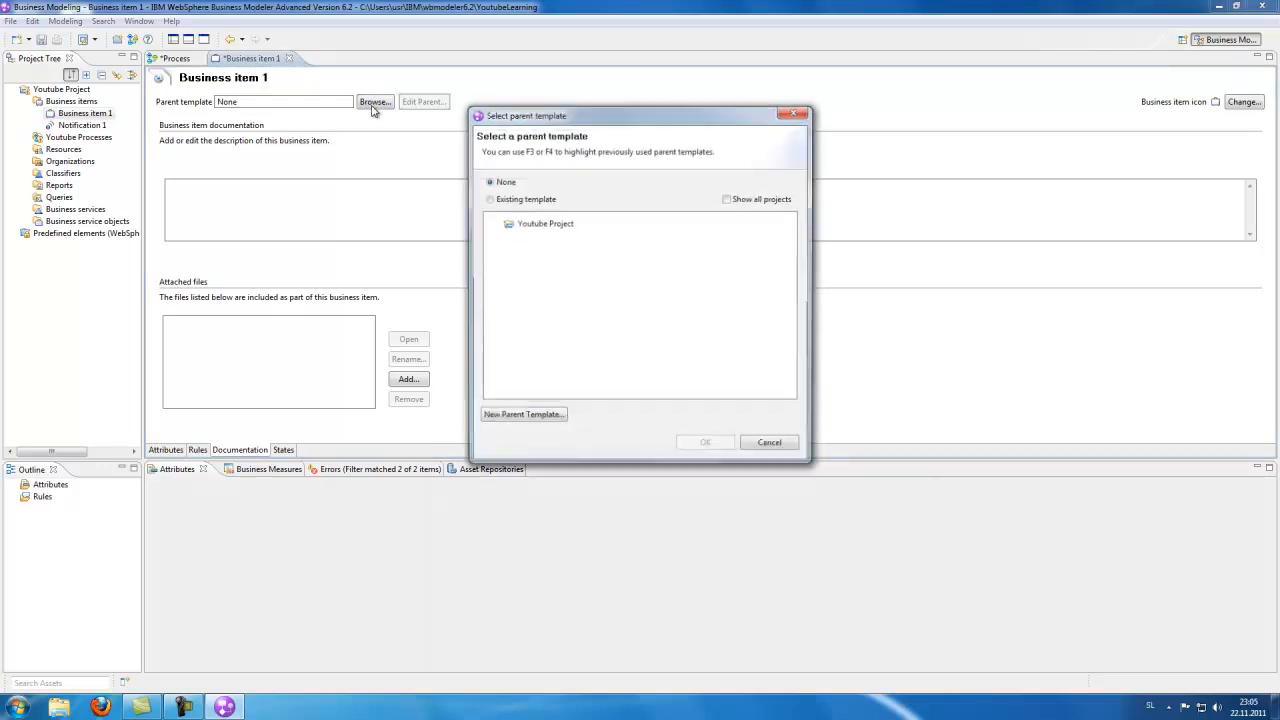
pyautogui.click(489, 199)
pyautogui.click(489, 182)
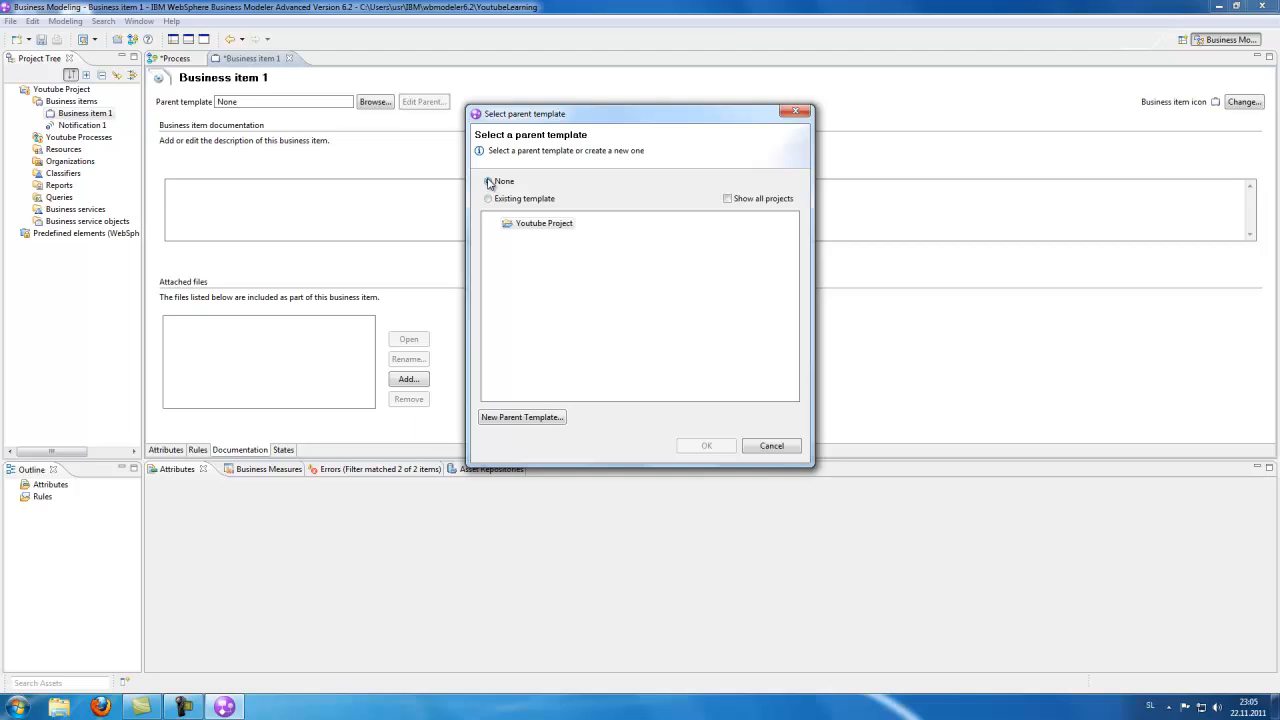
pyautogui.click(777, 447)
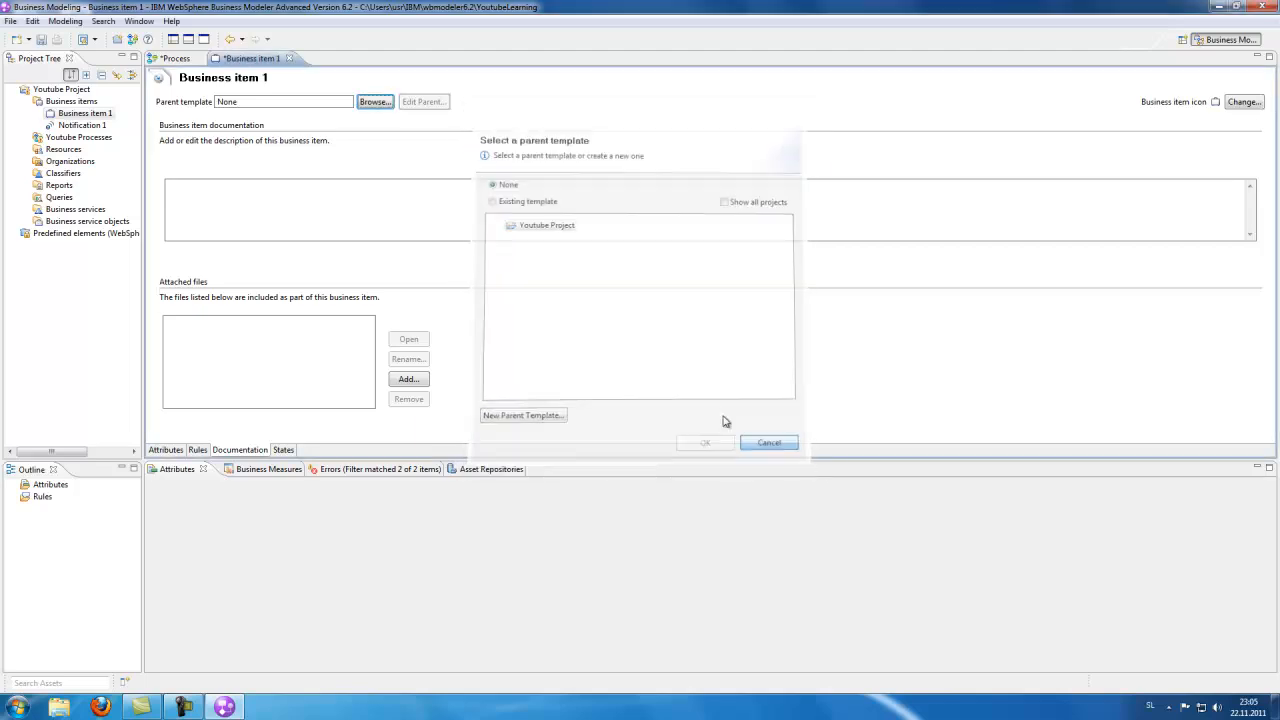
# Try to add an attached file to Business item 1's documentation and dismiss the messages
pyautogui.click(422, 380)
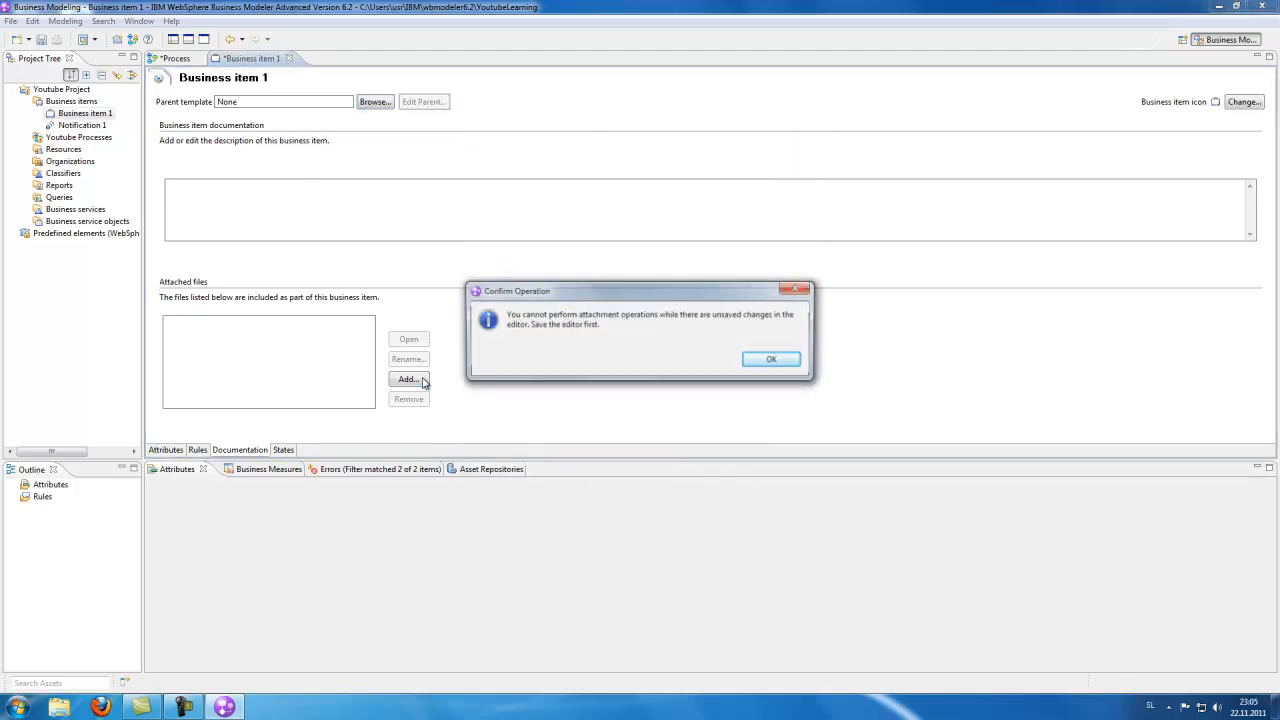
pyautogui.click(770, 364)
pyautogui.click(424, 380)
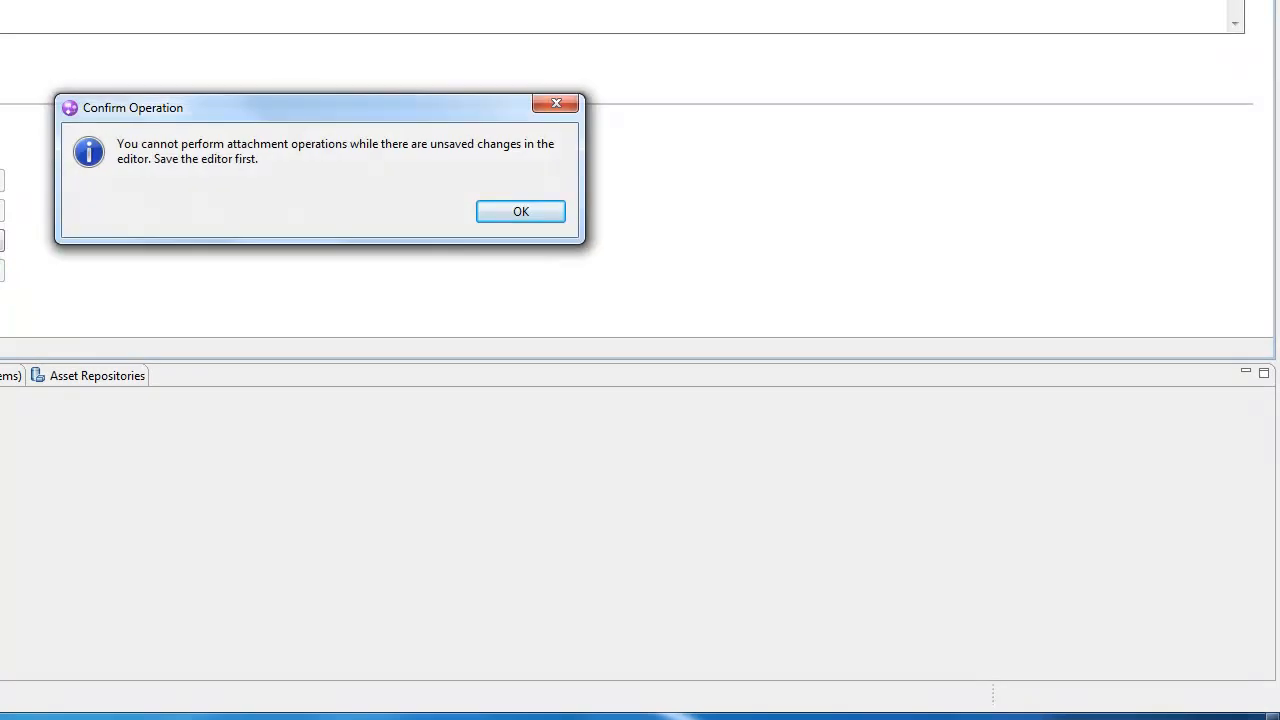
pyautogui.click(521, 216)
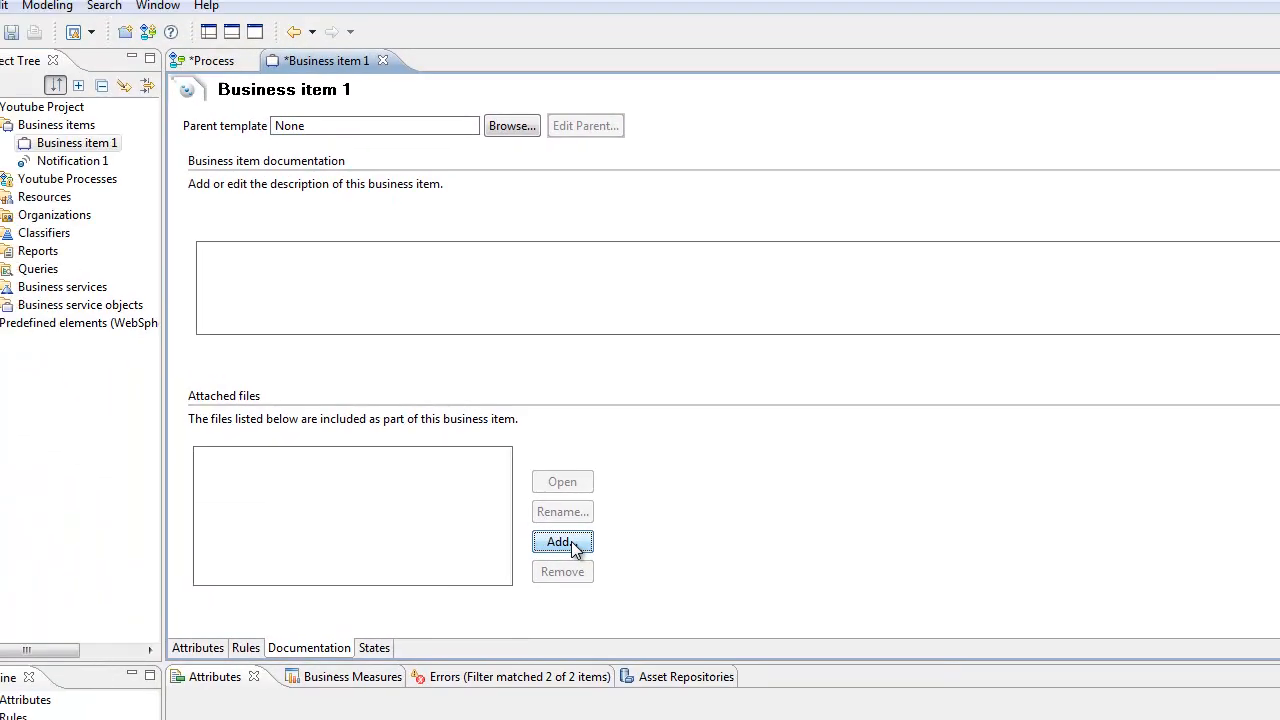
pyautogui.click(623, 570)
pyautogui.click(1145, 540)
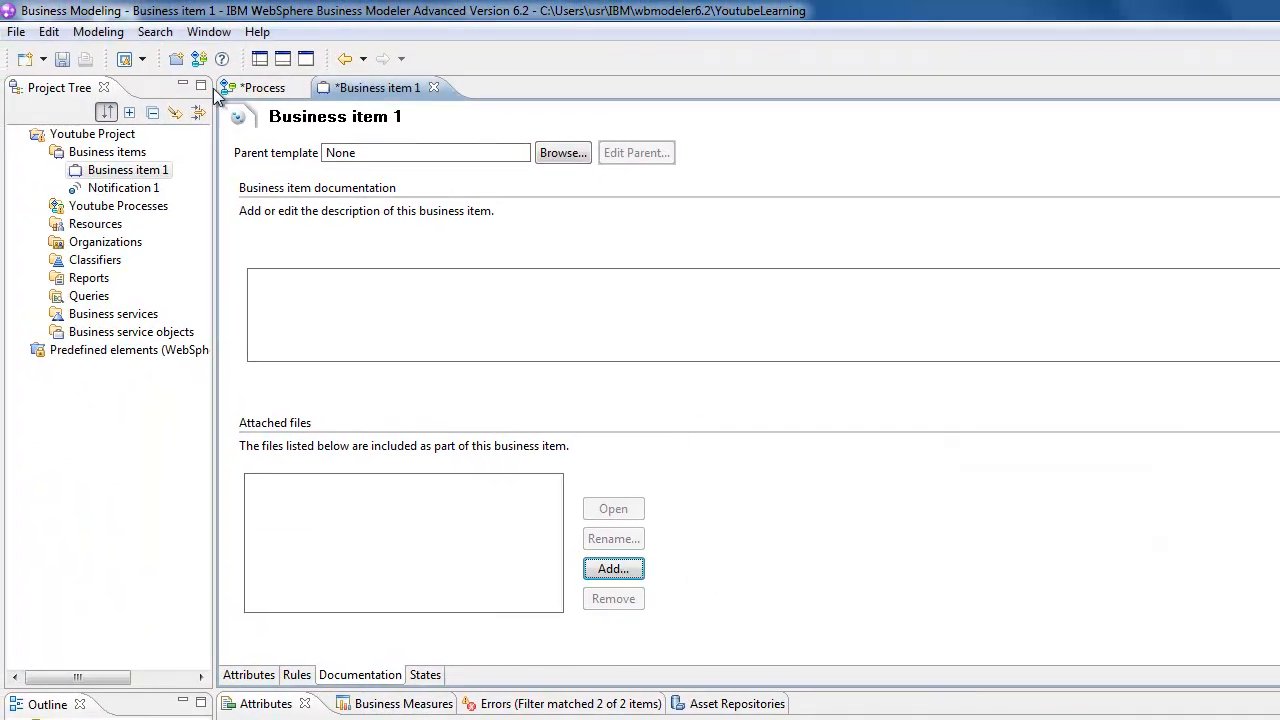
# Save Business item 1 and view the file selection for a new attachment, closing it without picking a file
pyautogui.click(60, 60)
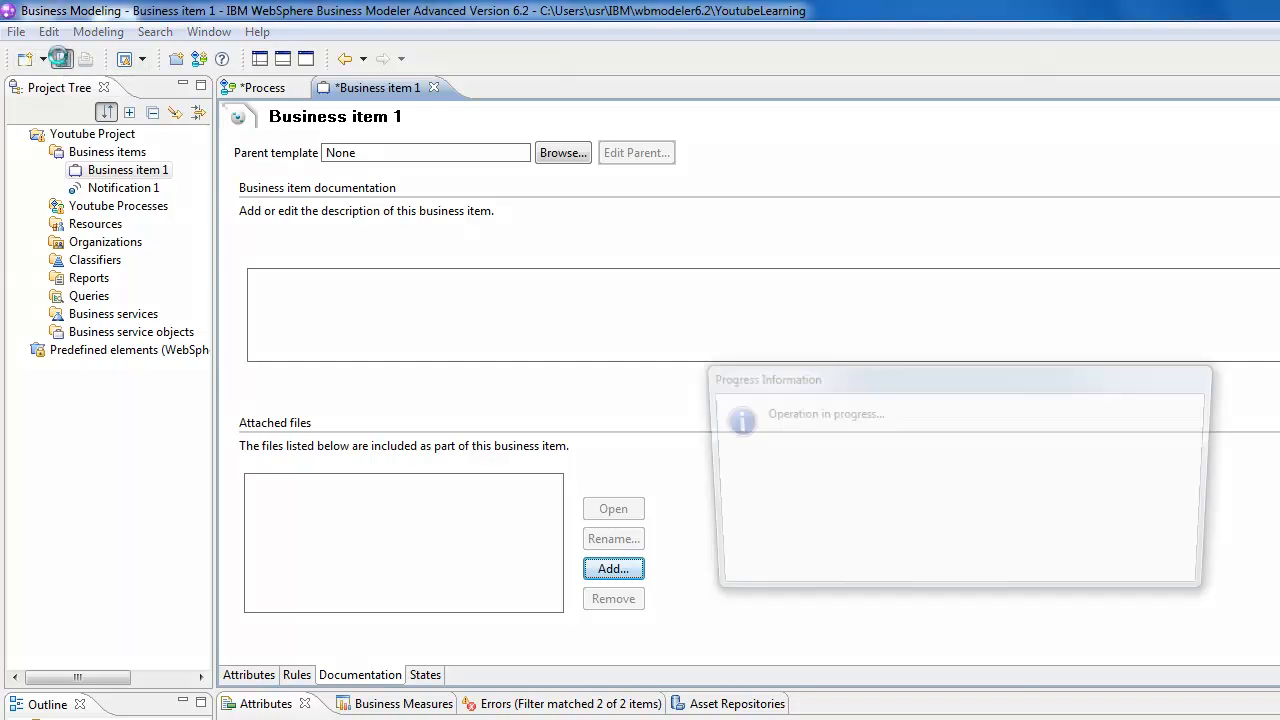
pyautogui.click(613, 570)
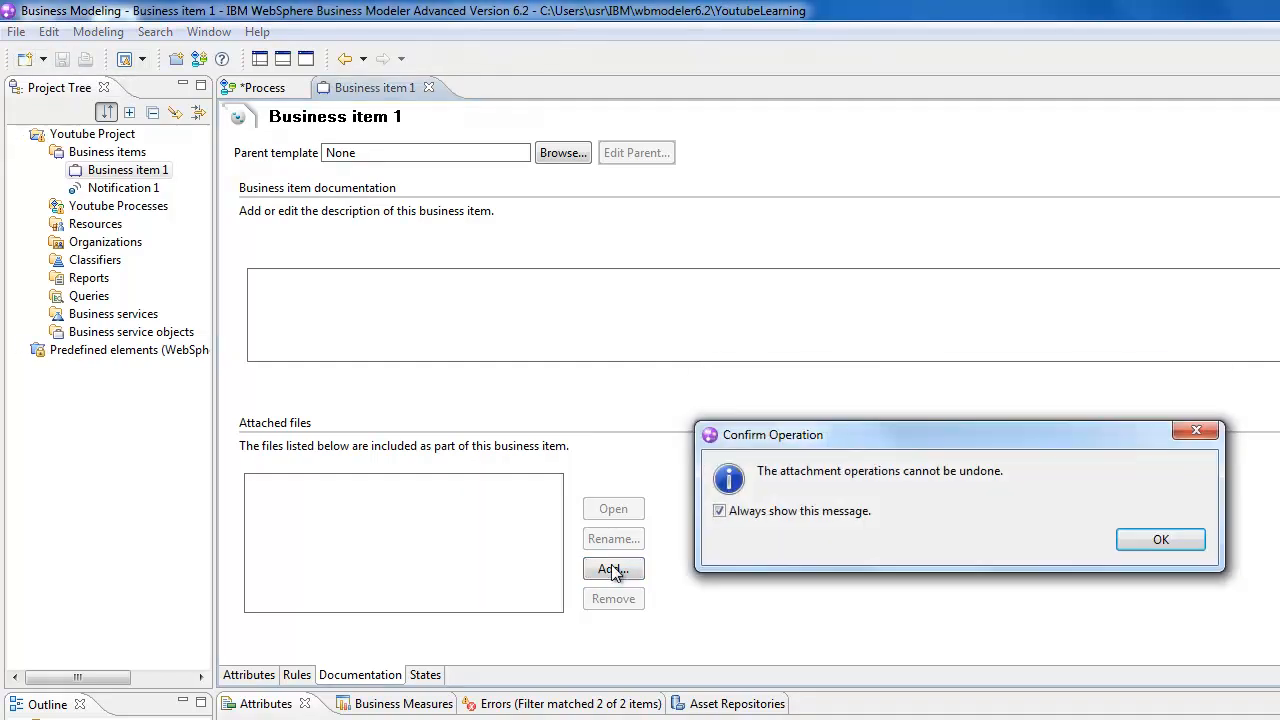
pyautogui.click(1165, 545)
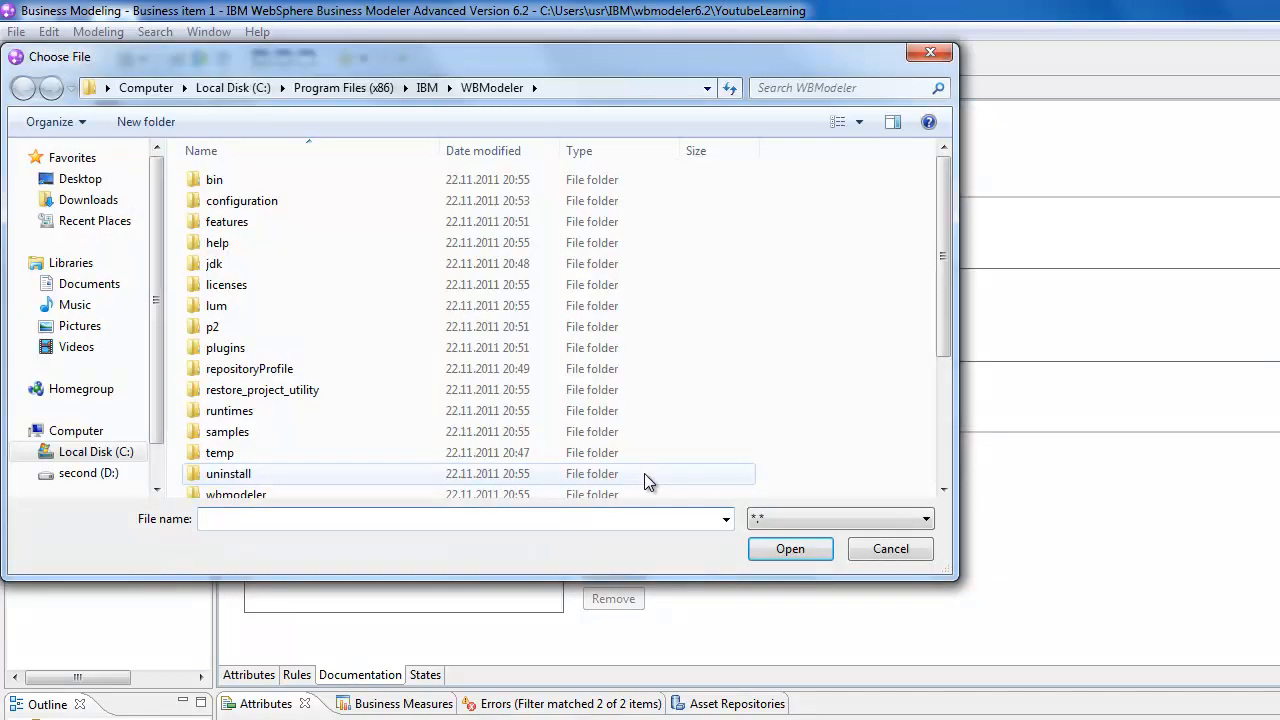
pyautogui.moveTo(946, 237); pyautogui.dragTo(954, 205)
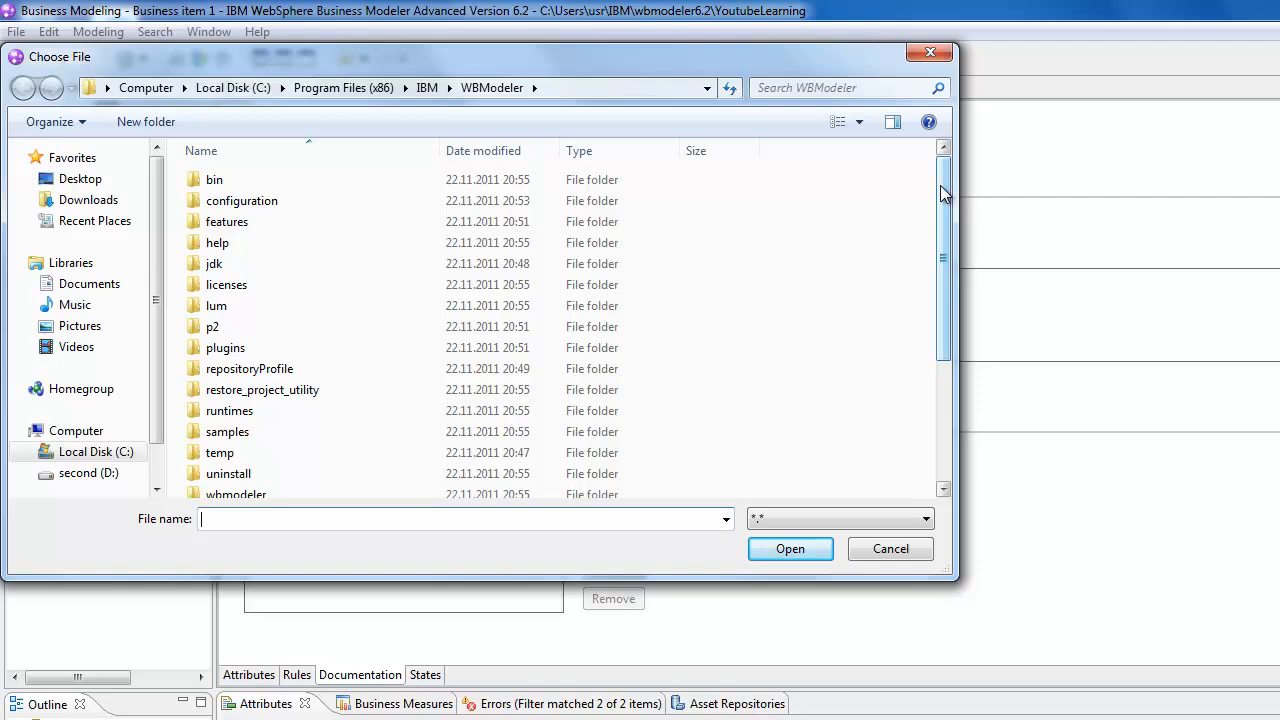
pyautogui.click(933, 57)
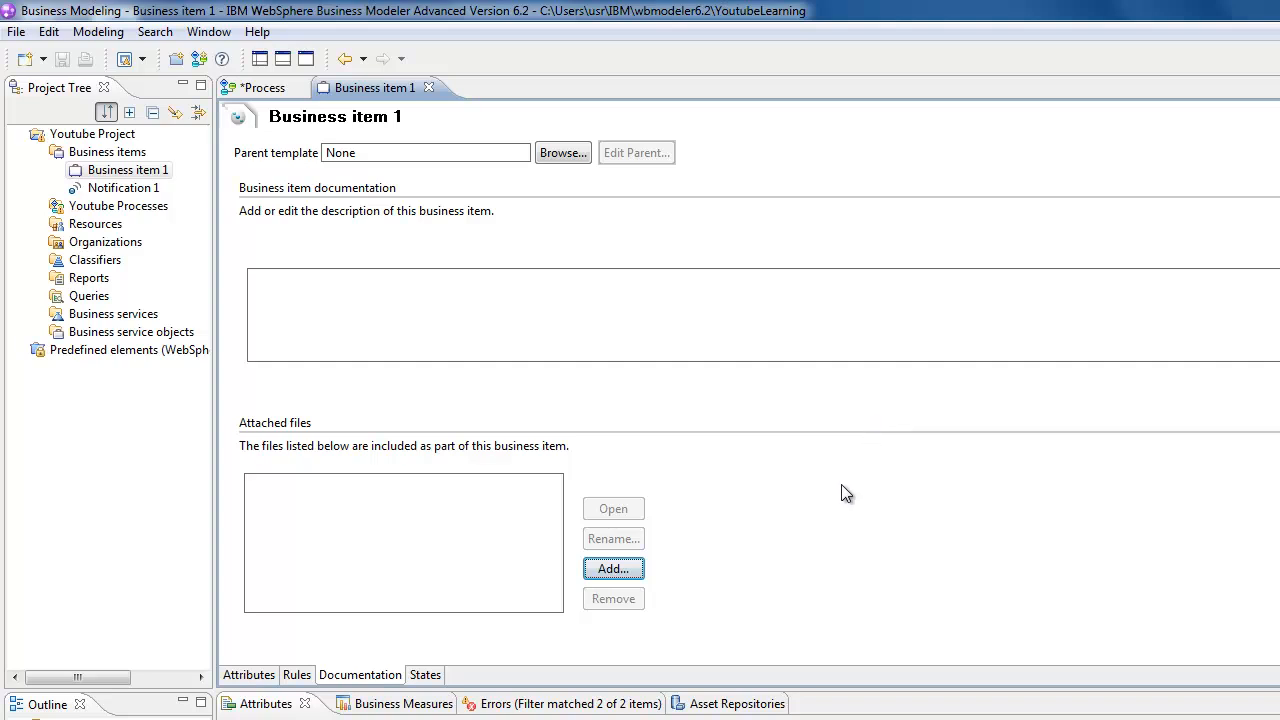
# View the states section of Business item 1, and close its editor to return to the process diagram
pyautogui.click(424, 677)
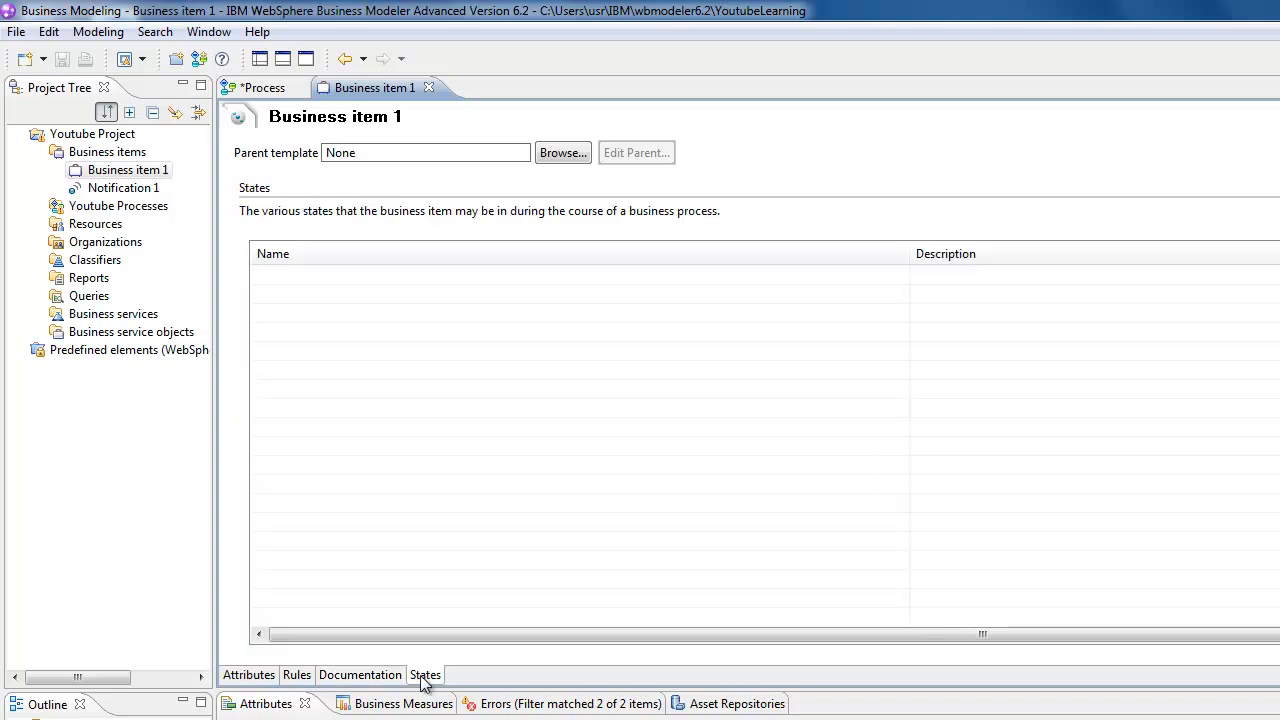
pyautogui.click(430, 87)
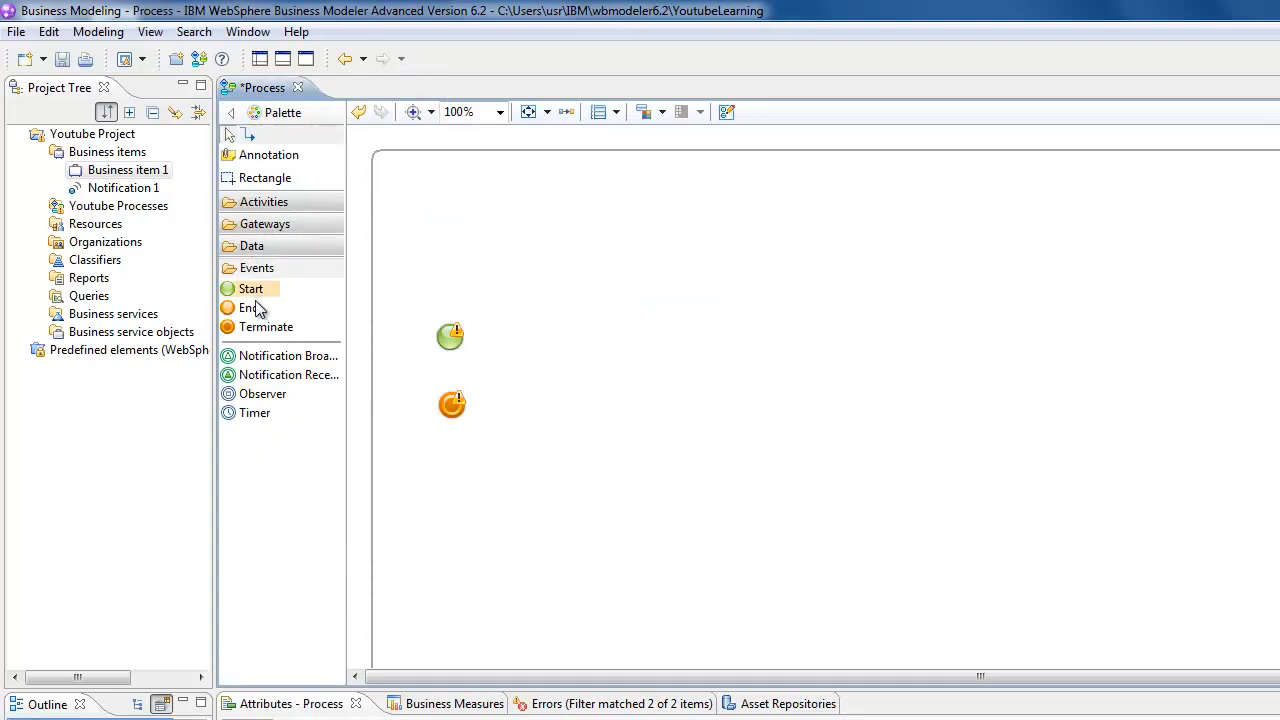
pyautogui.click(298, 270)
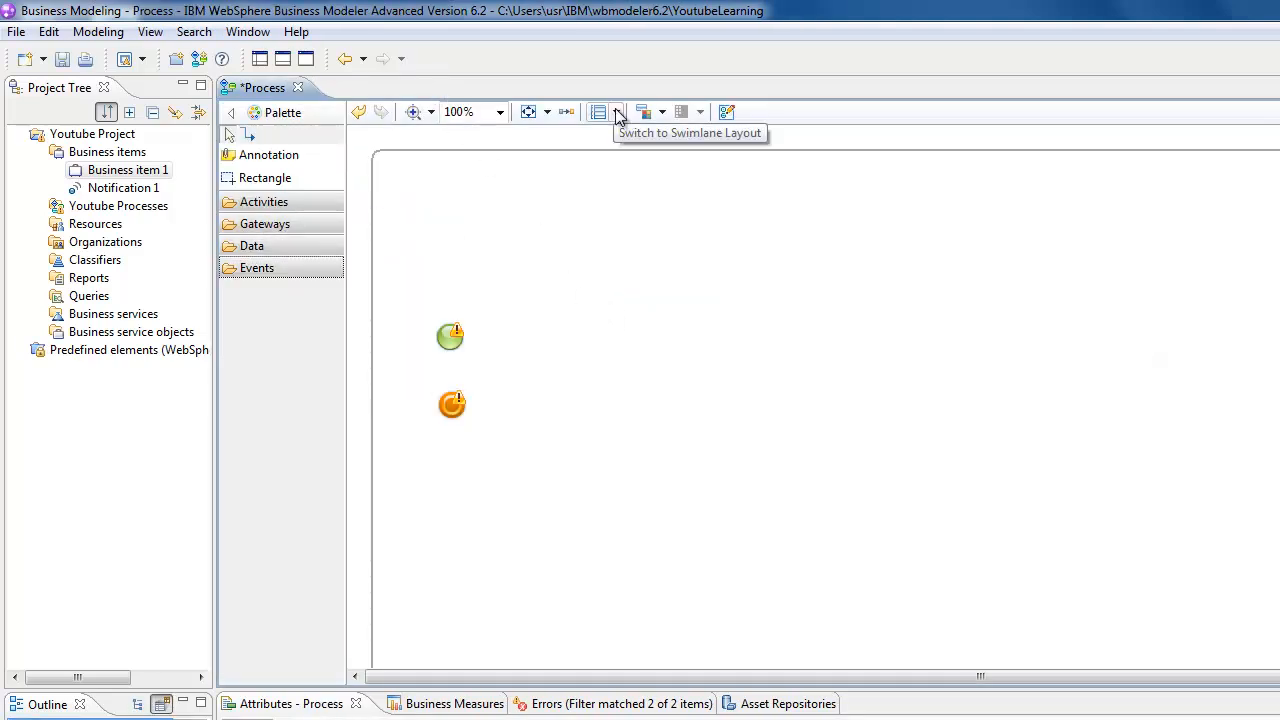
# Switch the process diagram to a swimlane layout by Role, saving the process changes
pyautogui.click(618, 113)
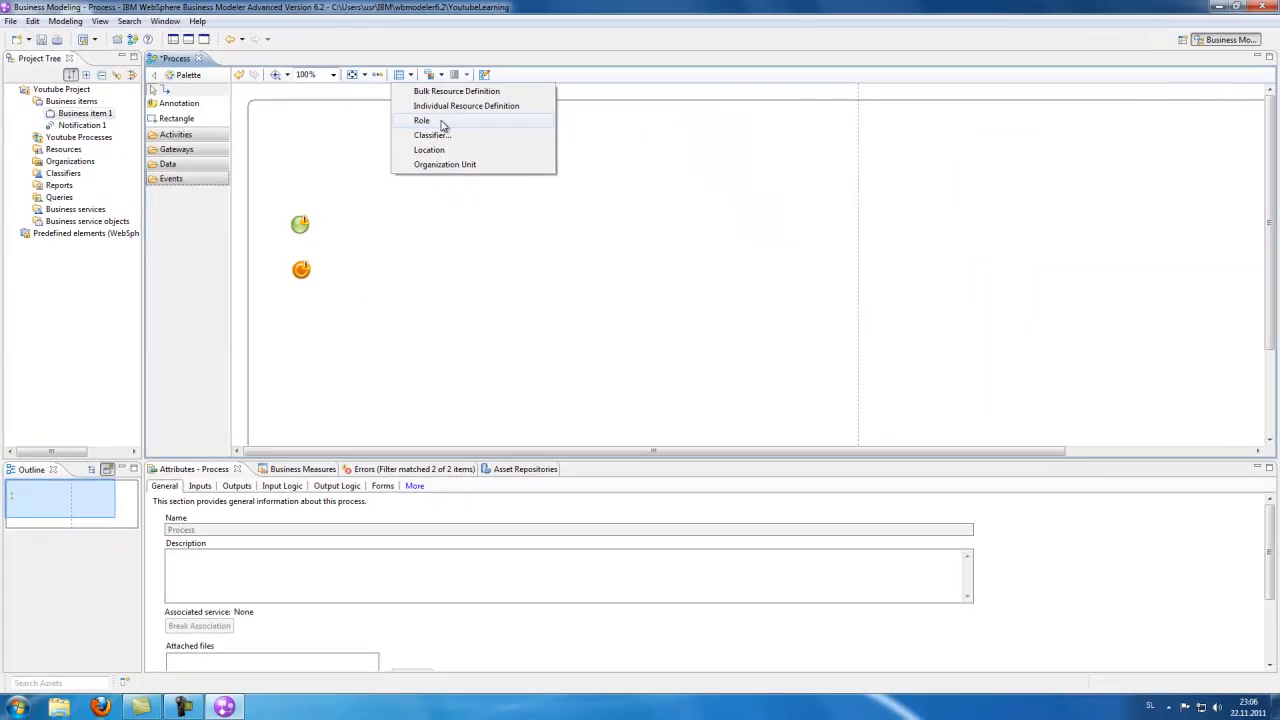
pyautogui.click(665, 183)
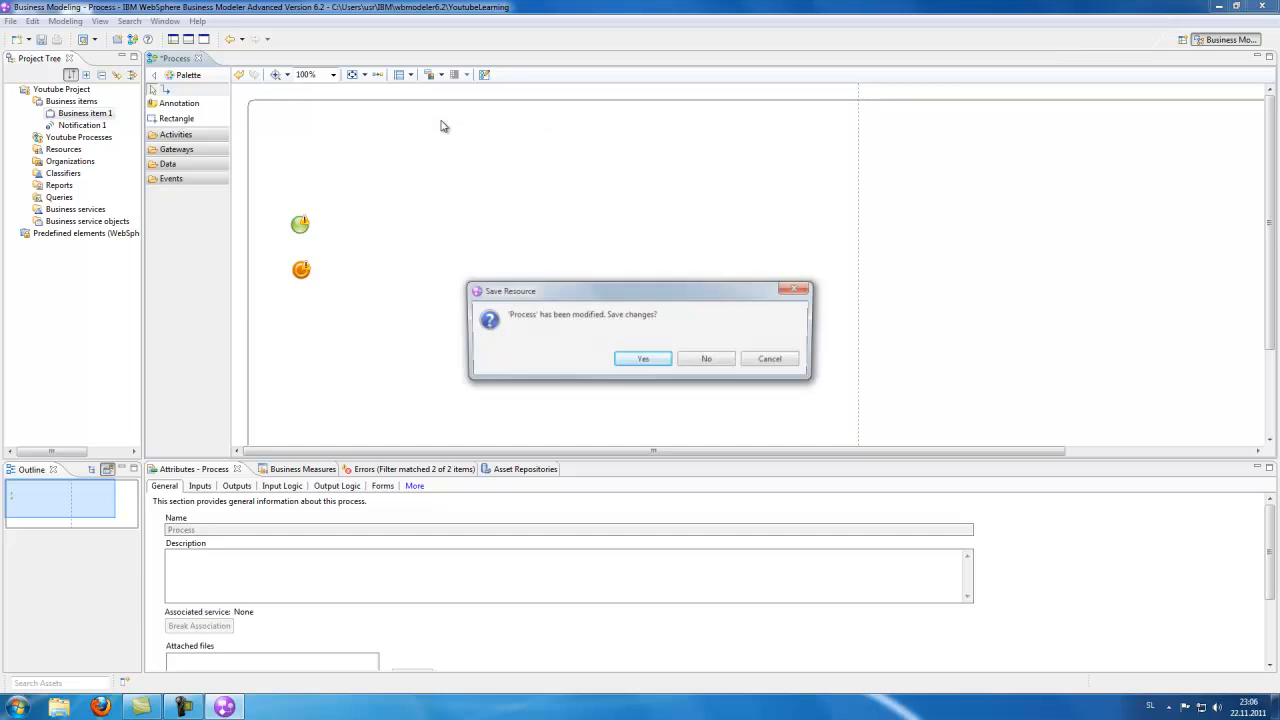
pyautogui.click(655, 364)
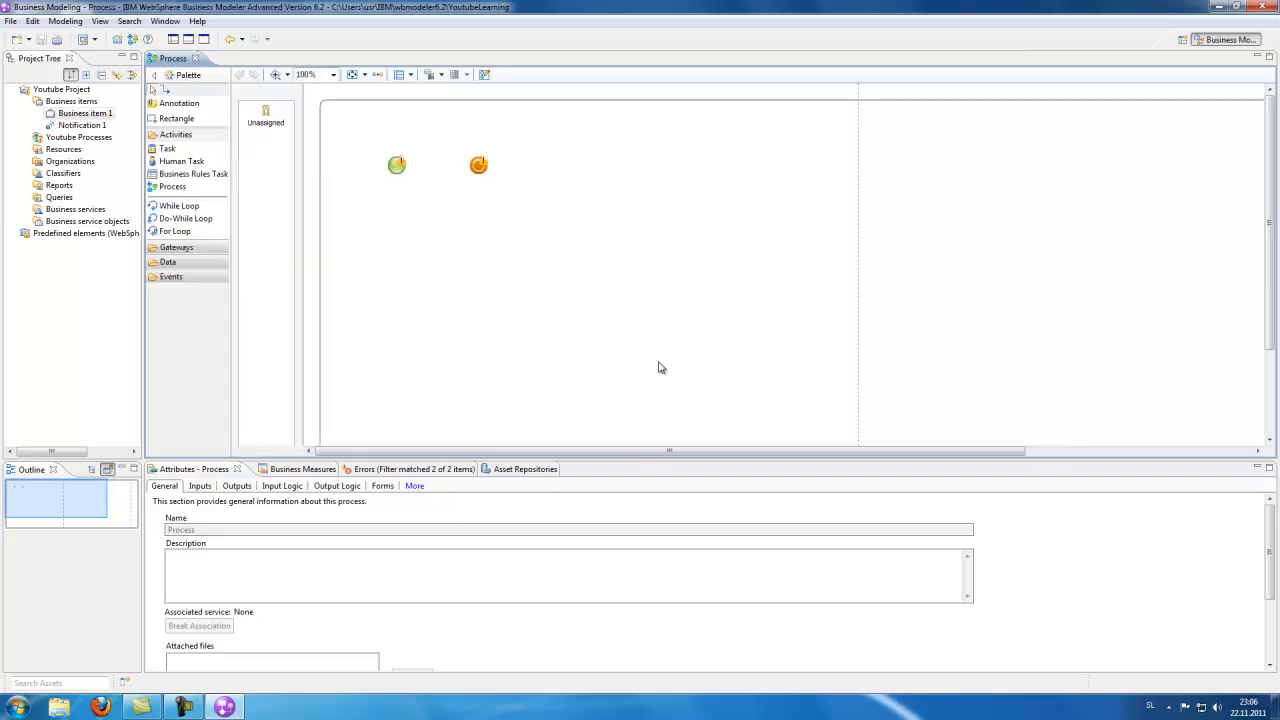
# Look over the swimlane diagram and switch the process back to the free-form layout
pyautogui.scroll(-3, 490, 240)
pyautogui.scroll(3, 475, 235)
pyautogui.click(410, 74)
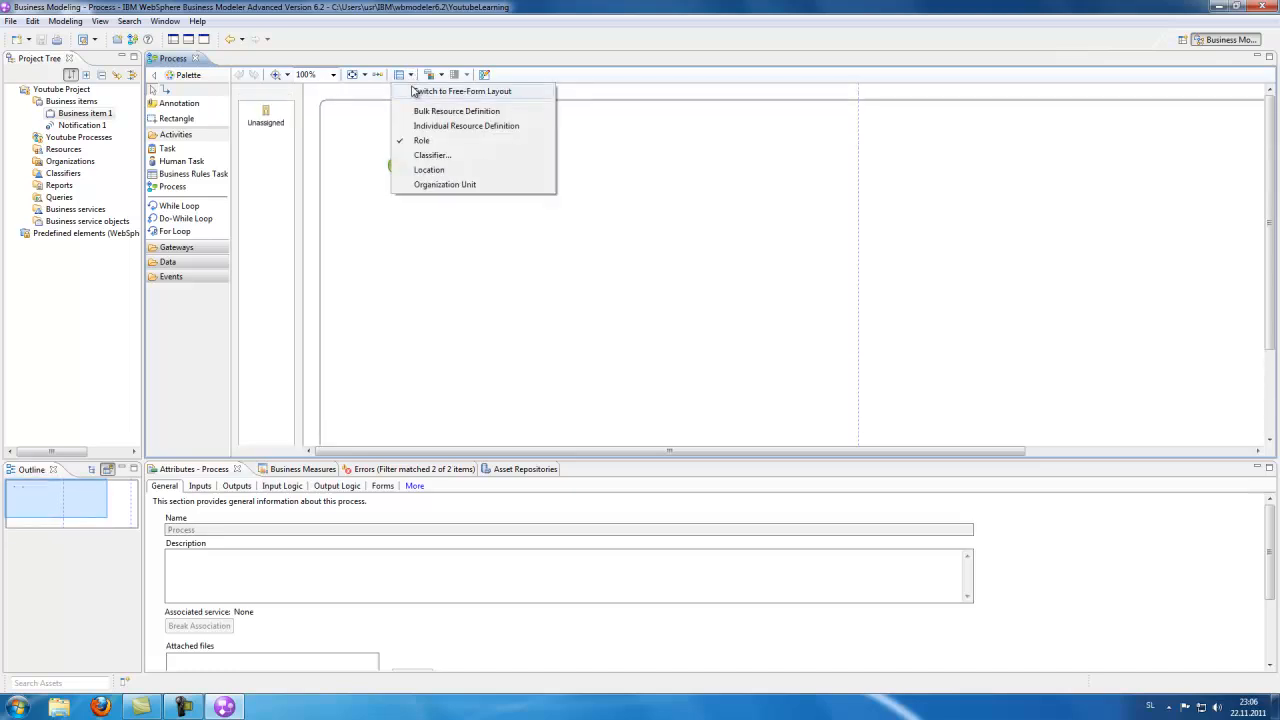
pyautogui.click(412, 89)
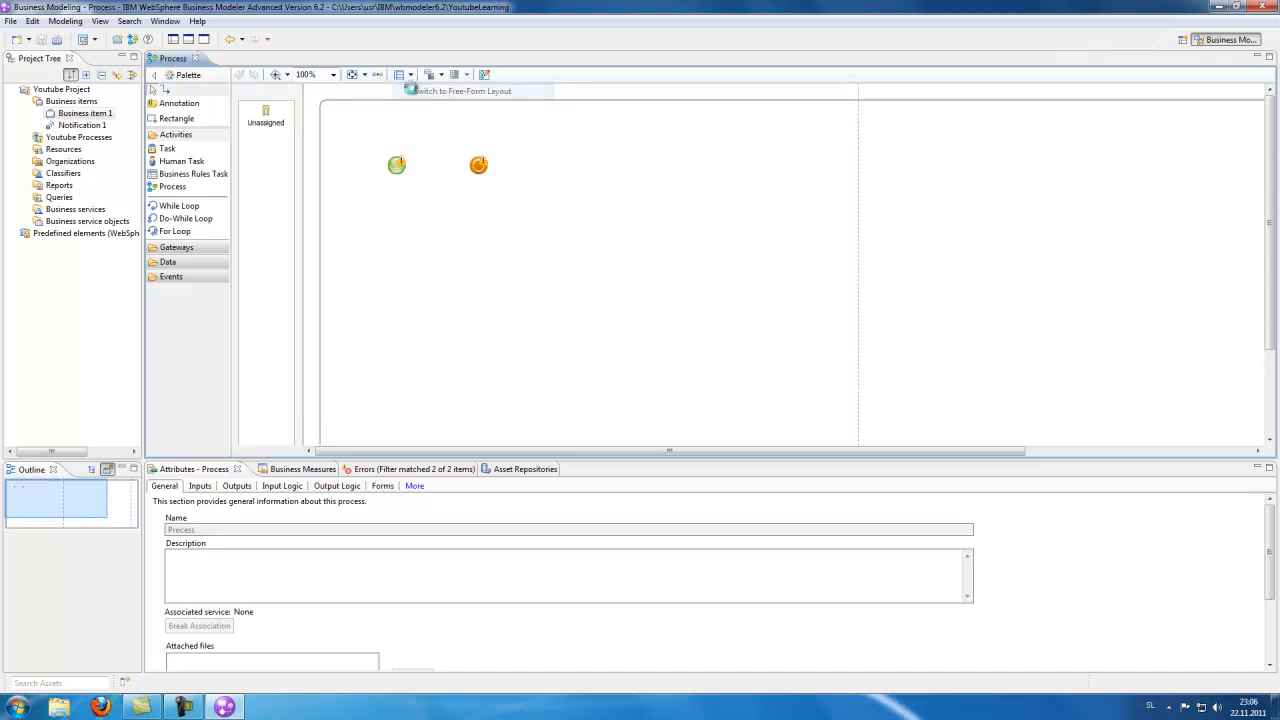
# Place four tasks from left to right after the start node, and move the terminate node beyond the last task
pyautogui.click(167, 148)
pyautogui.click(440, 190)
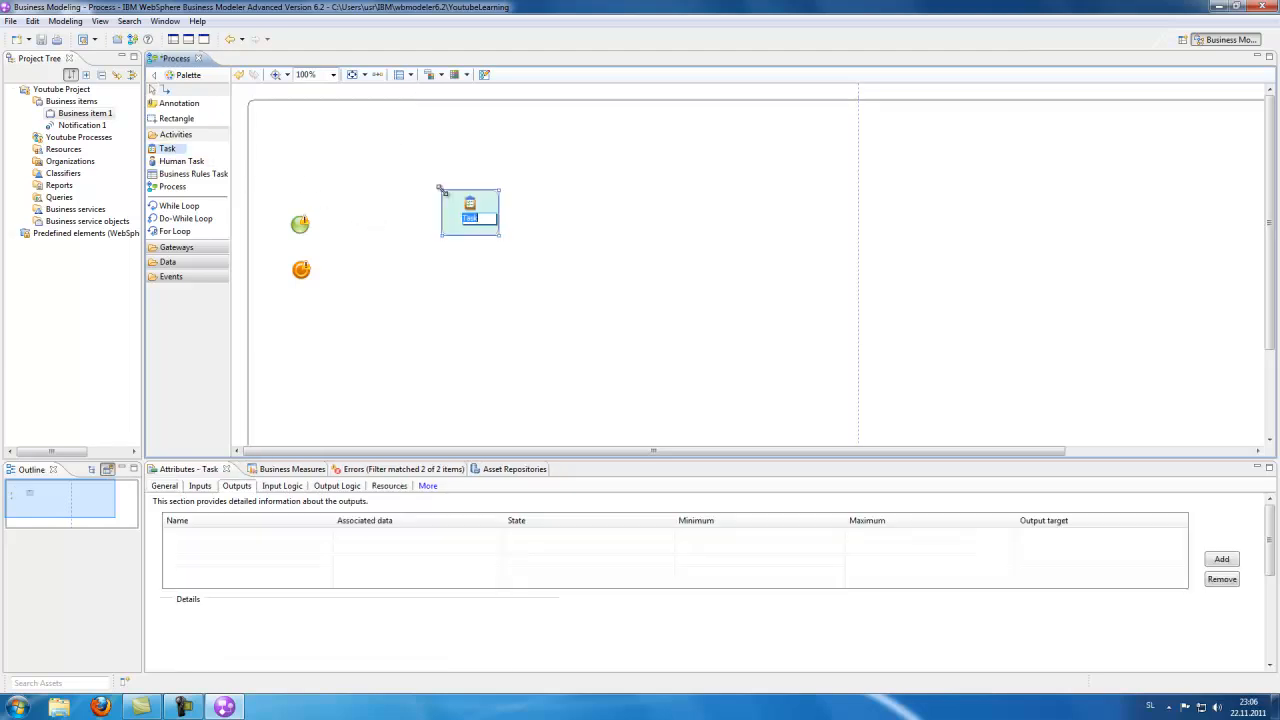
pyautogui.click(170, 150)
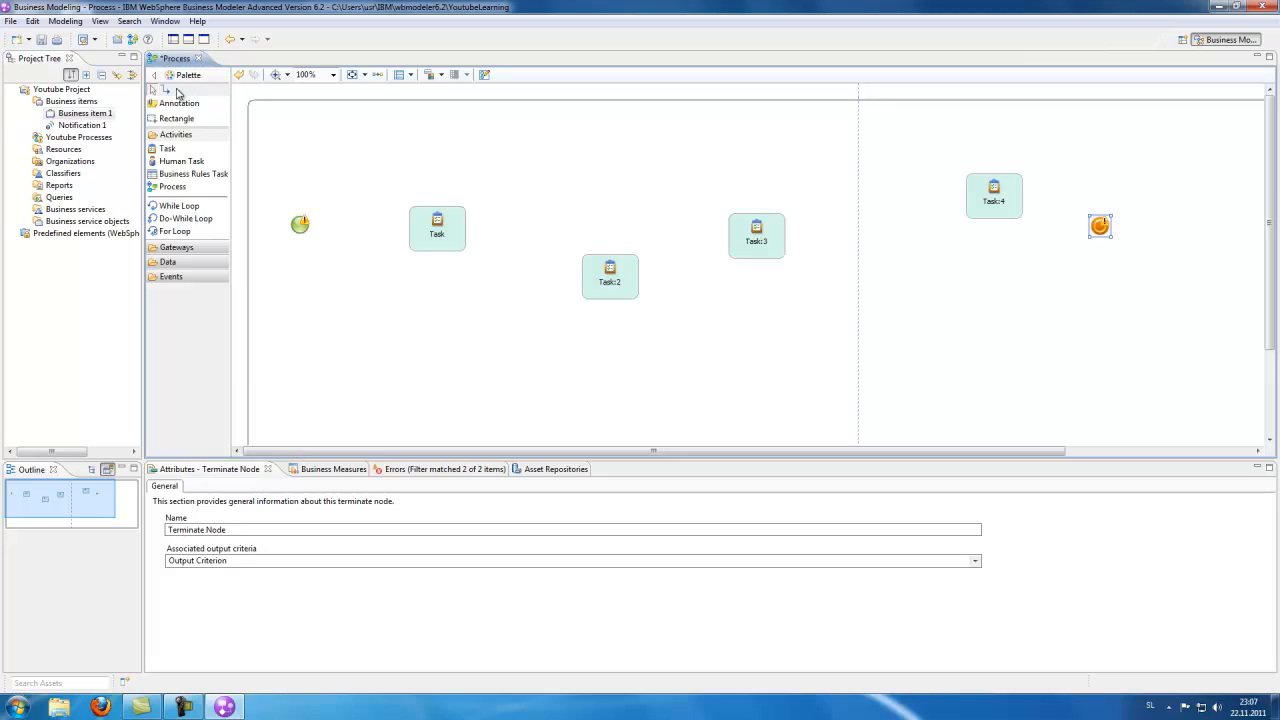
# Connect the start node, Task, Task:2, Task:3, Task:4 and the terminate node in sequence
pyautogui.click(299, 225)
pyautogui.click(438, 229)
pyautogui.click(440, 230)
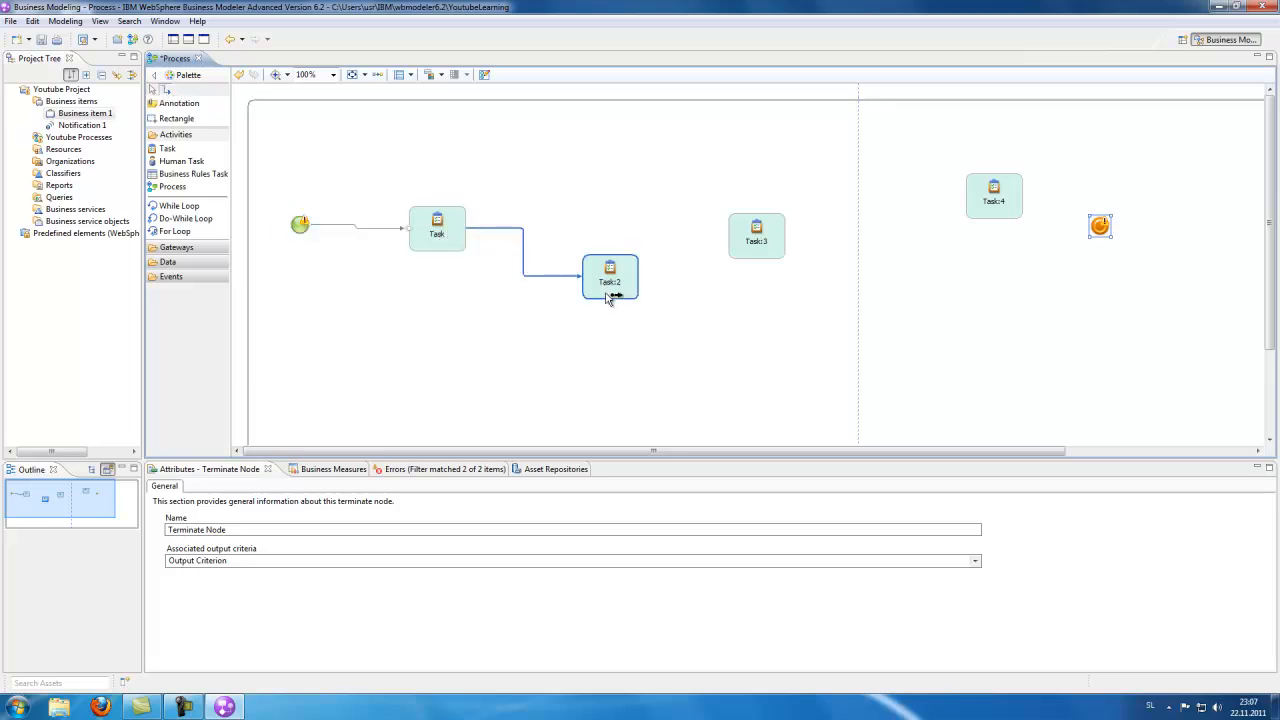
pyautogui.click(612, 288)
pyautogui.click(623, 281)
pyautogui.click(748, 237)
pyautogui.click(760, 237)
pyautogui.click(988, 204)
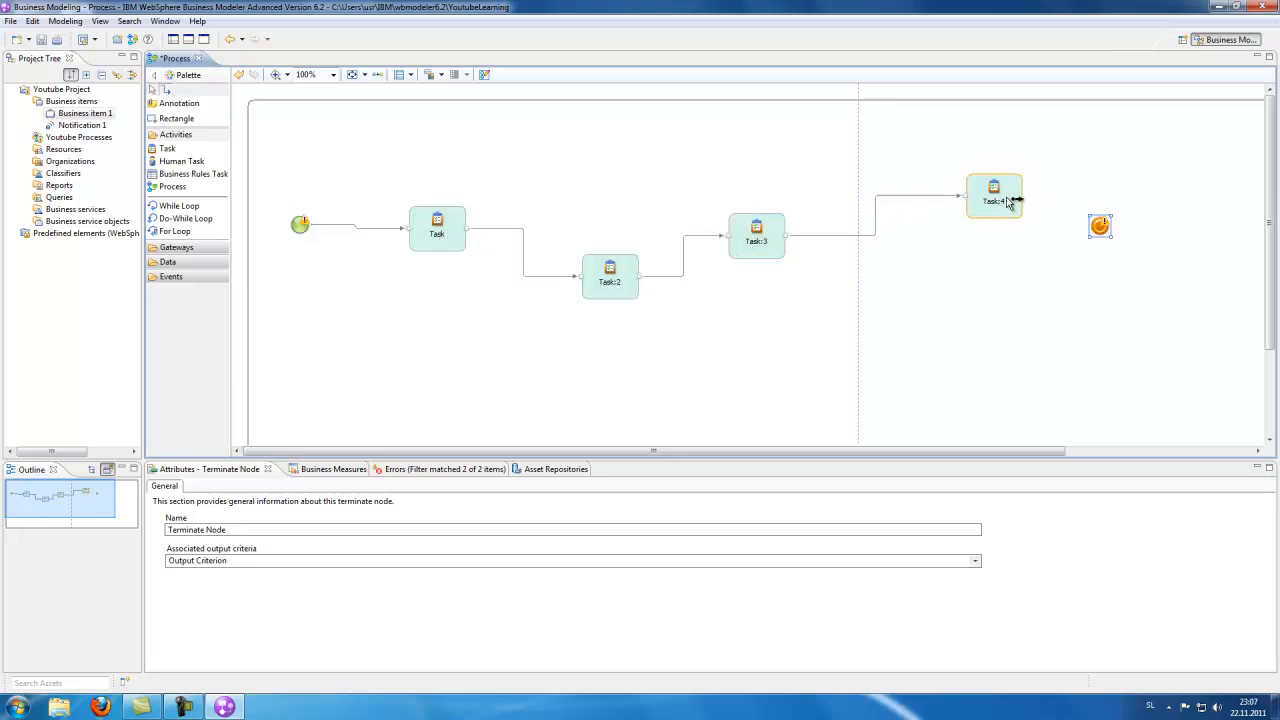
pyautogui.click(1005, 201)
pyautogui.click(1108, 237)
pyautogui.click(962, 125)
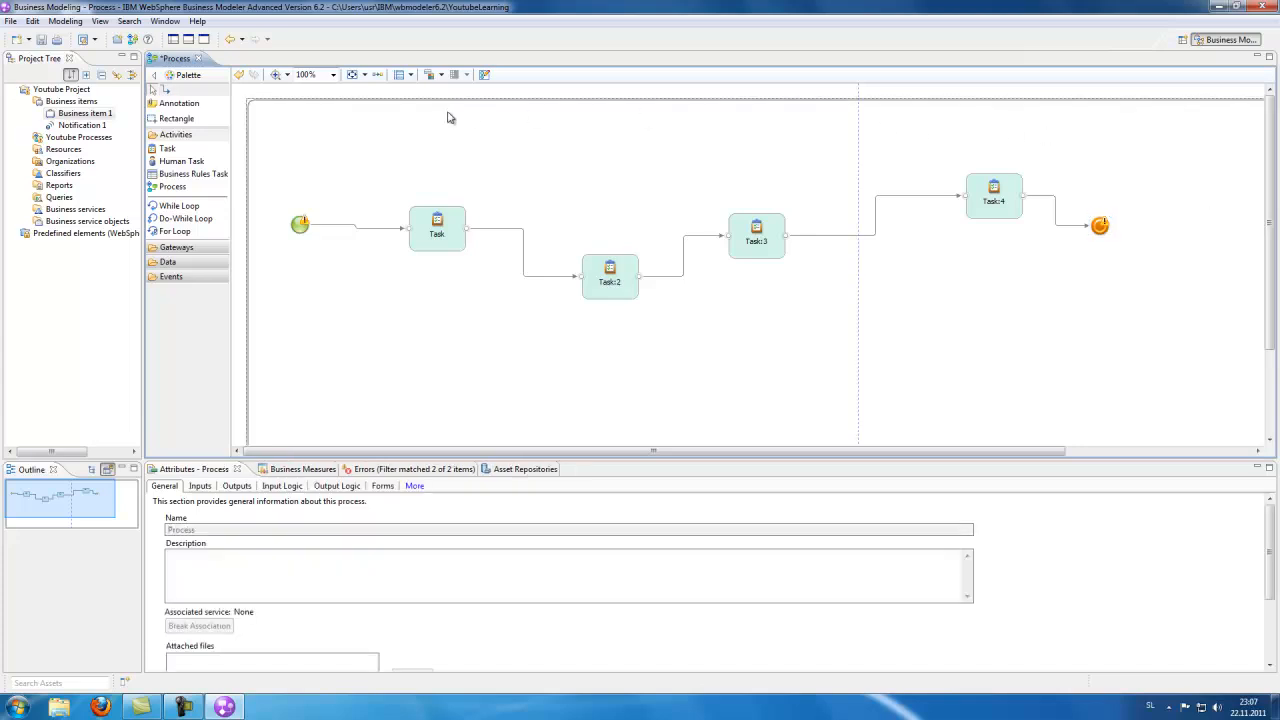
# Display the Organizations, Classifiers, Cost and Revenue, and Duration attributes for the first task
pyautogui.click(438, 228)
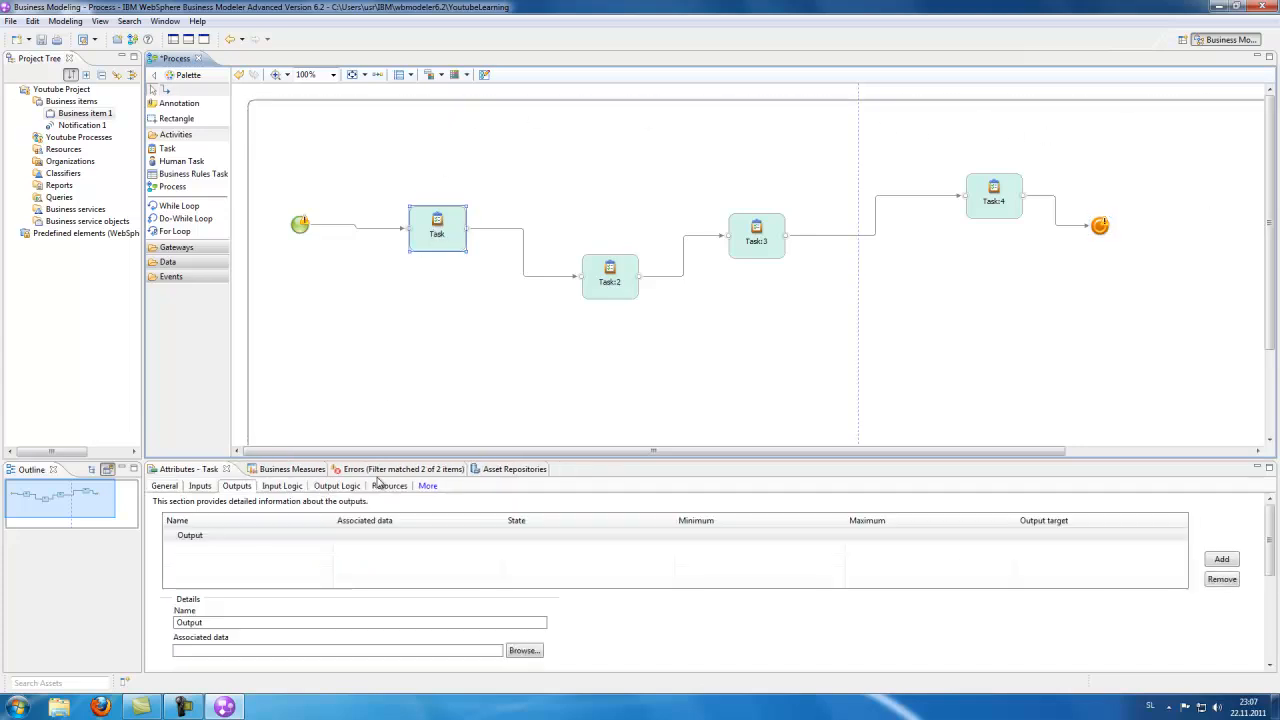
pyautogui.click(425, 486)
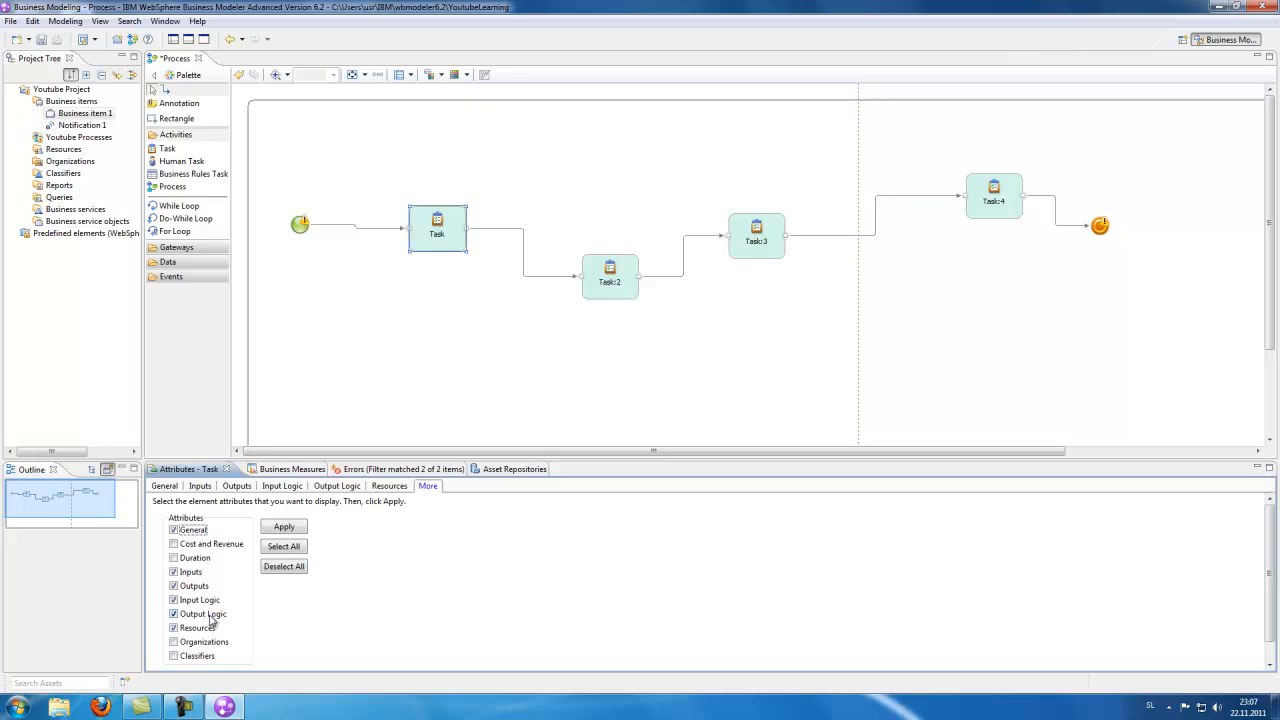
pyautogui.scroll(-1, 232, 604)
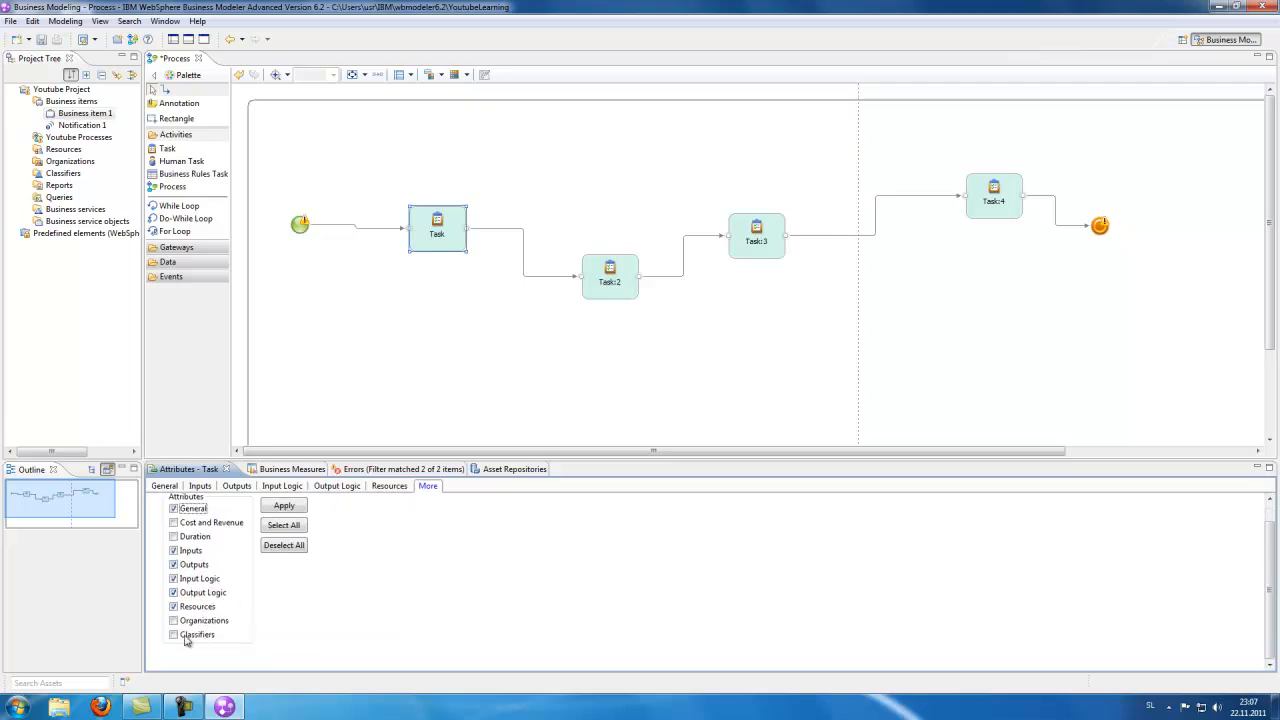
pyautogui.click(173, 620)
pyautogui.click(173, 634)
pyautogui.scroll(1, 219, 545)
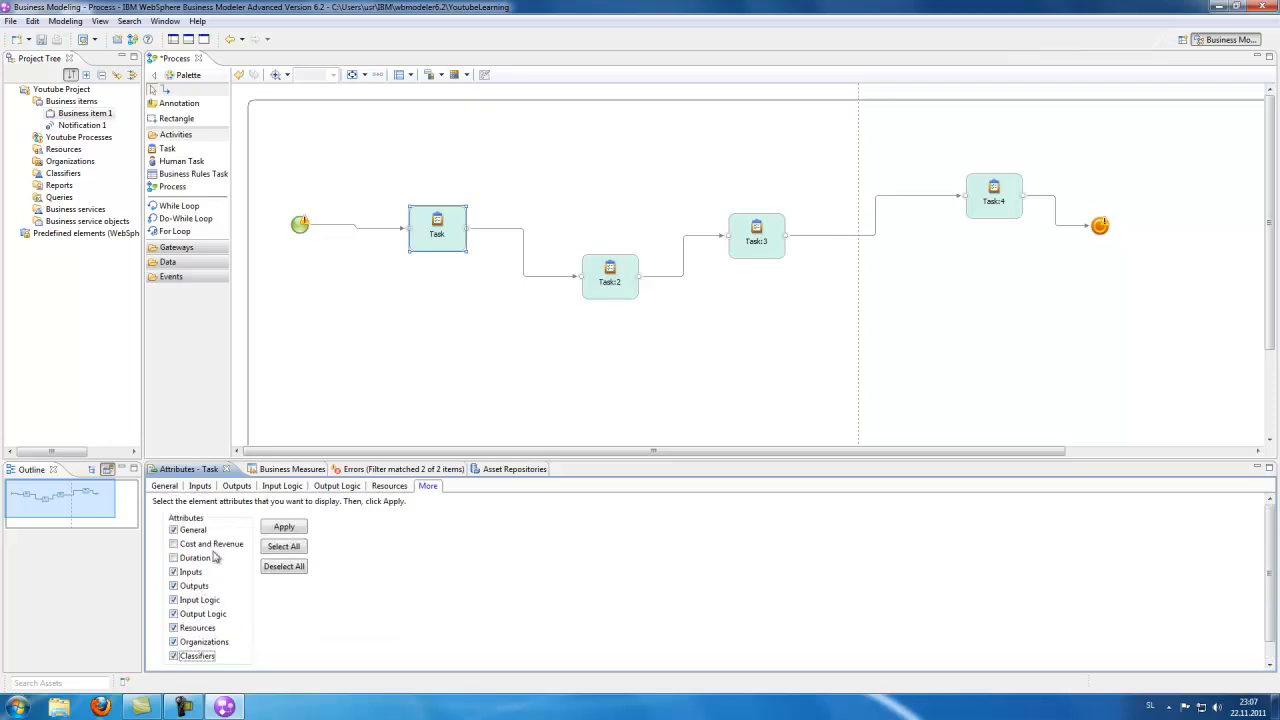
pyautogui.click(173, 544)
pyautogui.click(173, 558)
pyautogui.click(286, 530)
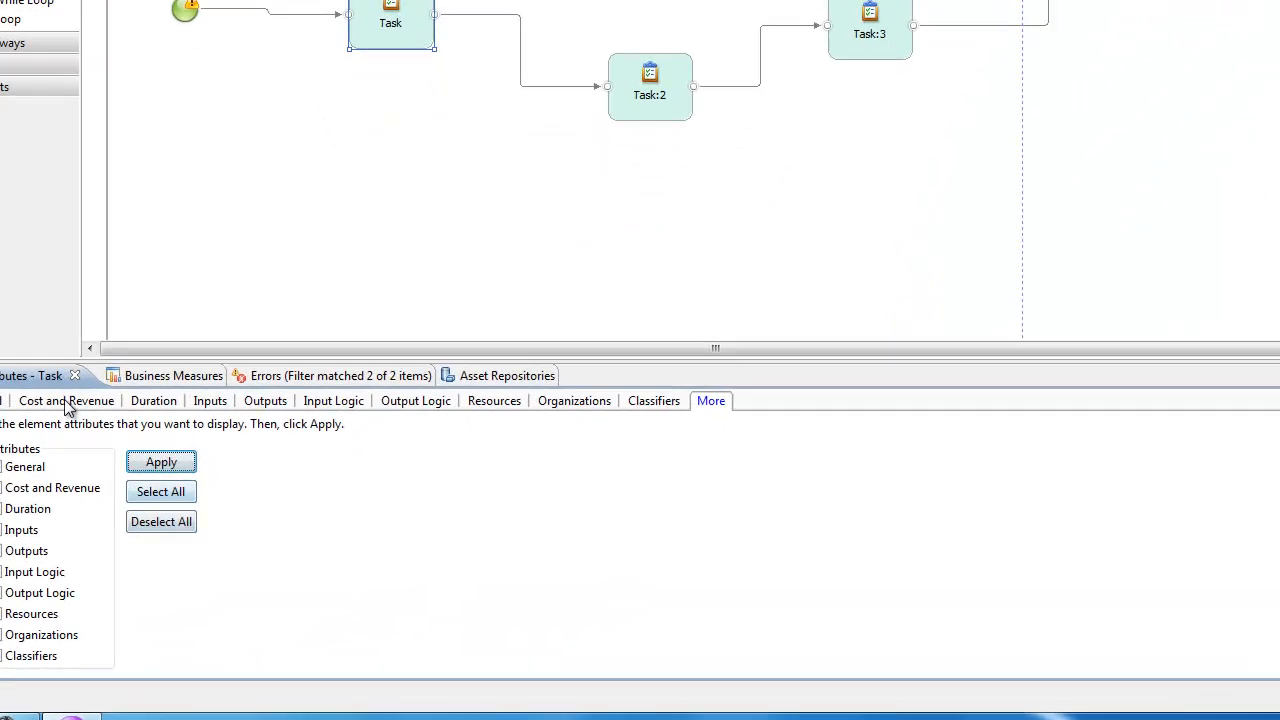
# Look through the first task's cost and revenue, duration, inputs, outputs, input logic and output logic attributes
pyautogui.click(67, 404)
pyautogui.click(158, 404)
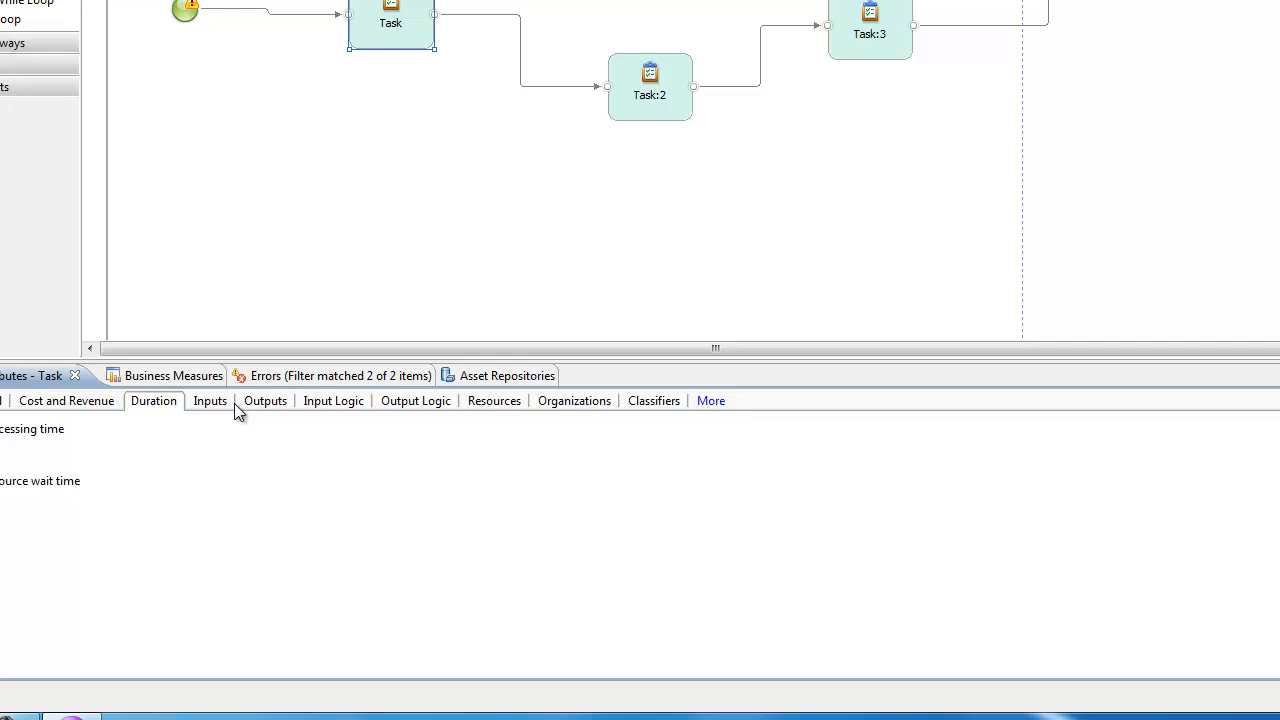
pyautogui.click(228, 404)
pyautogui.click(266, 404)
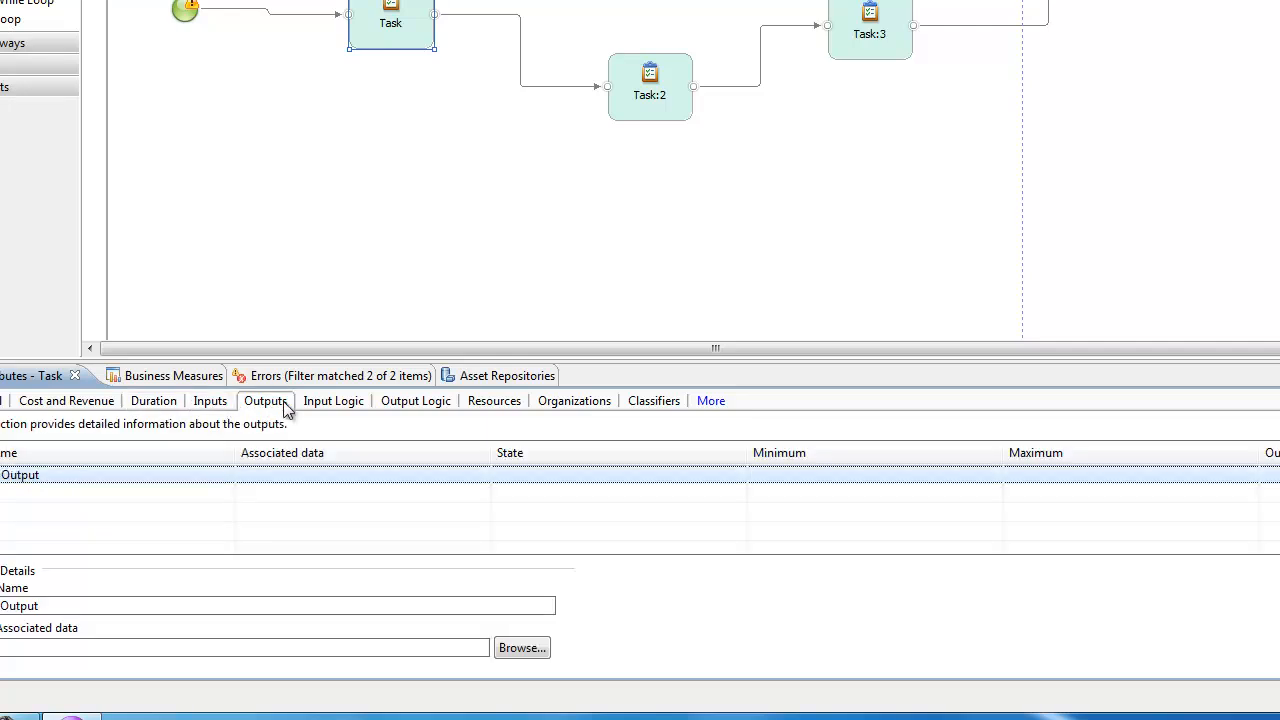
pyautogui.click(338, 404)
pyautogui.click(420, 404)
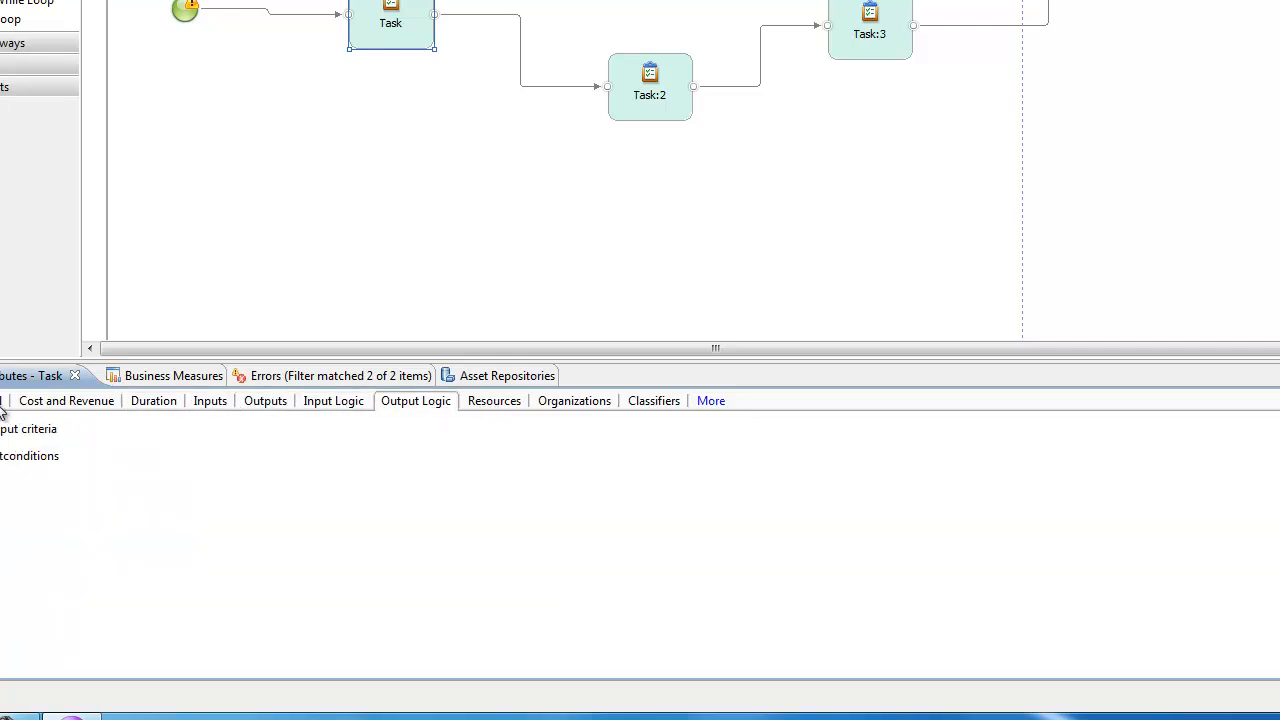
# Add a role requirement to the first task's resources and create a new role named Role 1 from its role selection
pyautogui.click(503, 405)
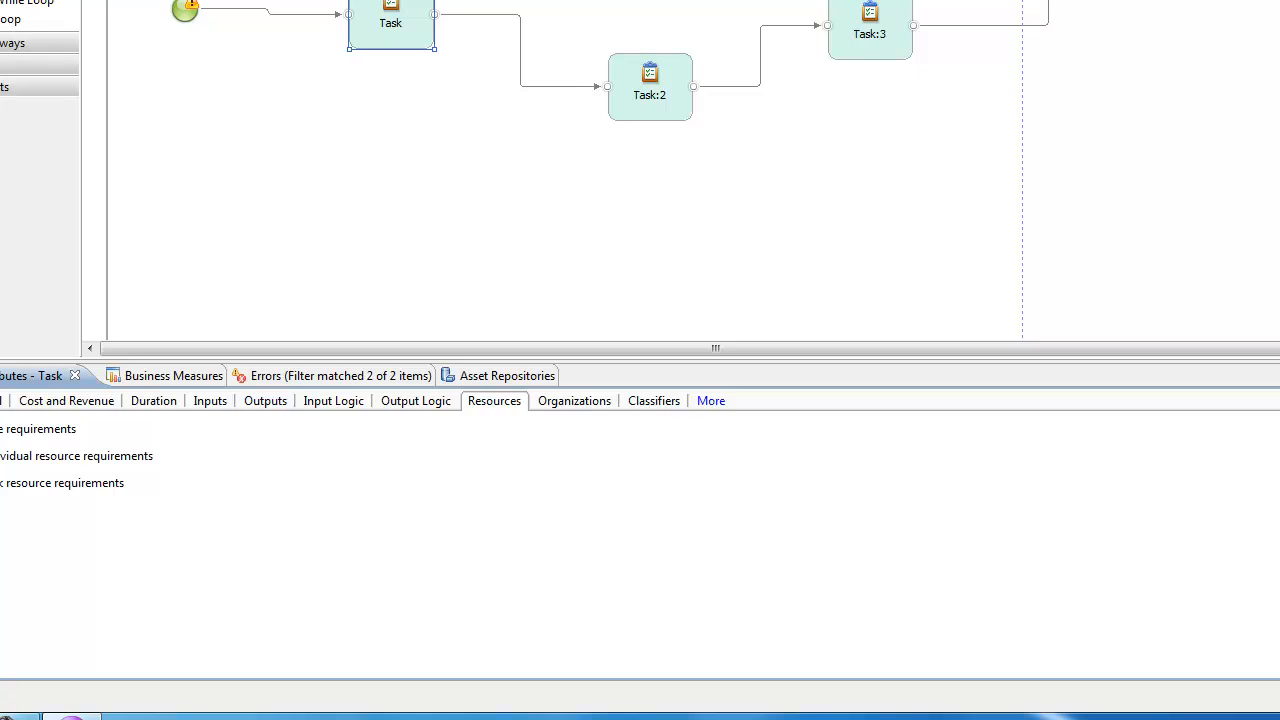
pyautogui.click(3, 429)
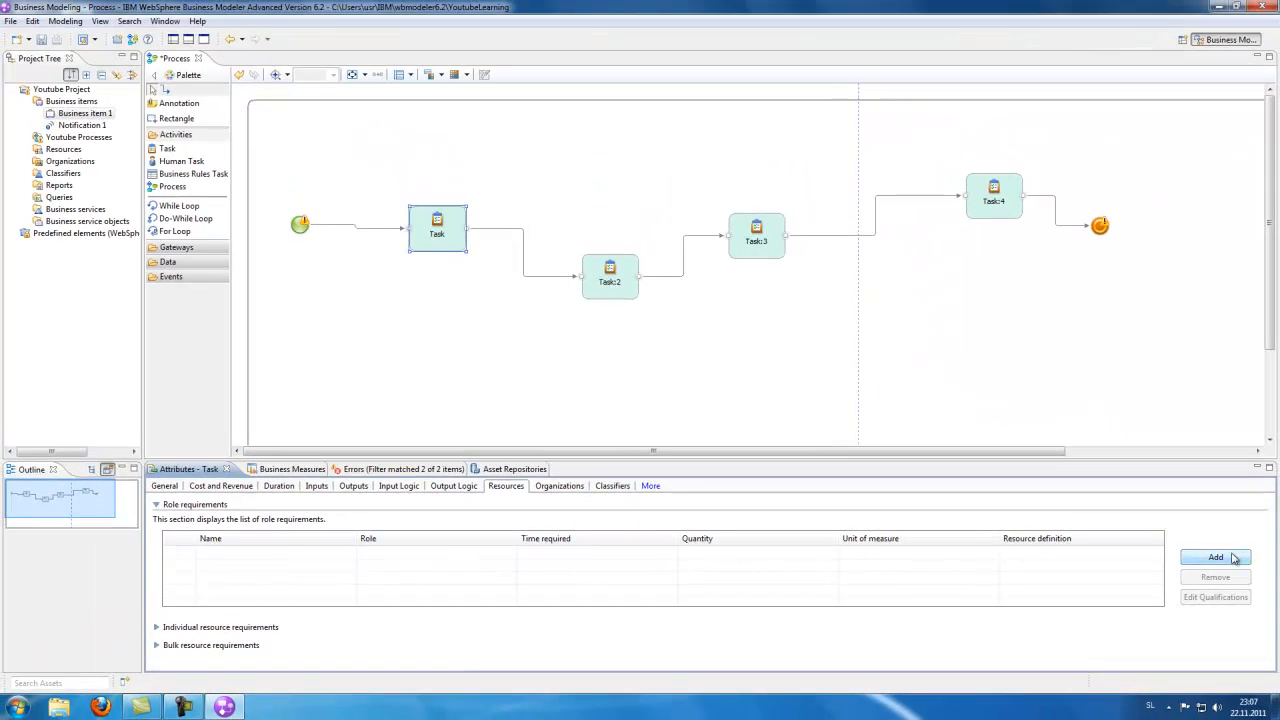
pyautogui.click(1215, 557)
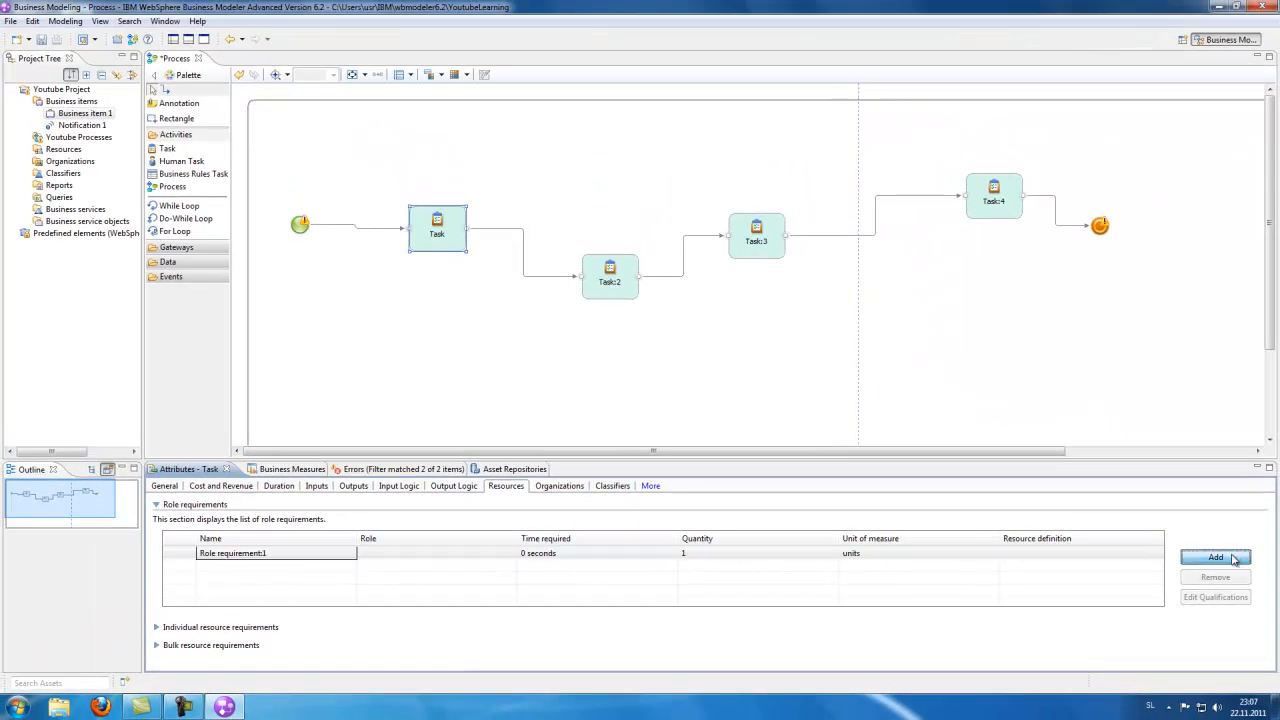
pyautogui.click(257, 560)
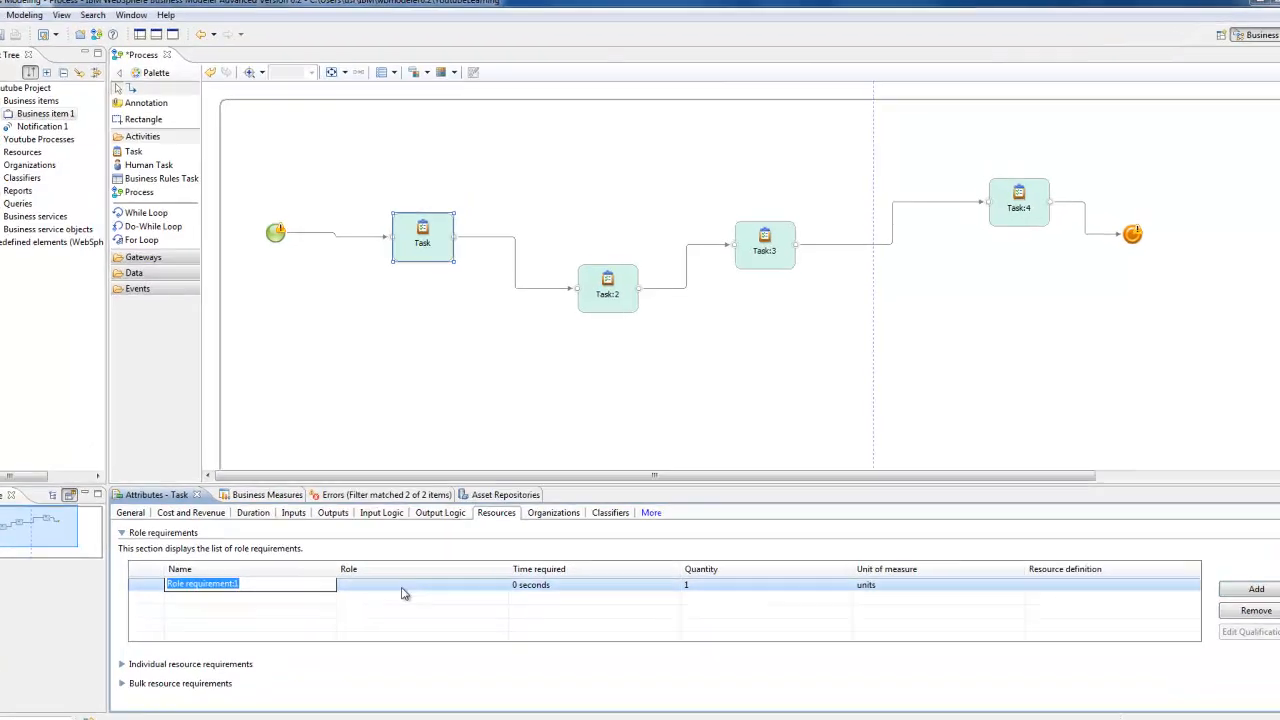
pyautogui.click(430, 555)
pyautogui.click(509, 553)
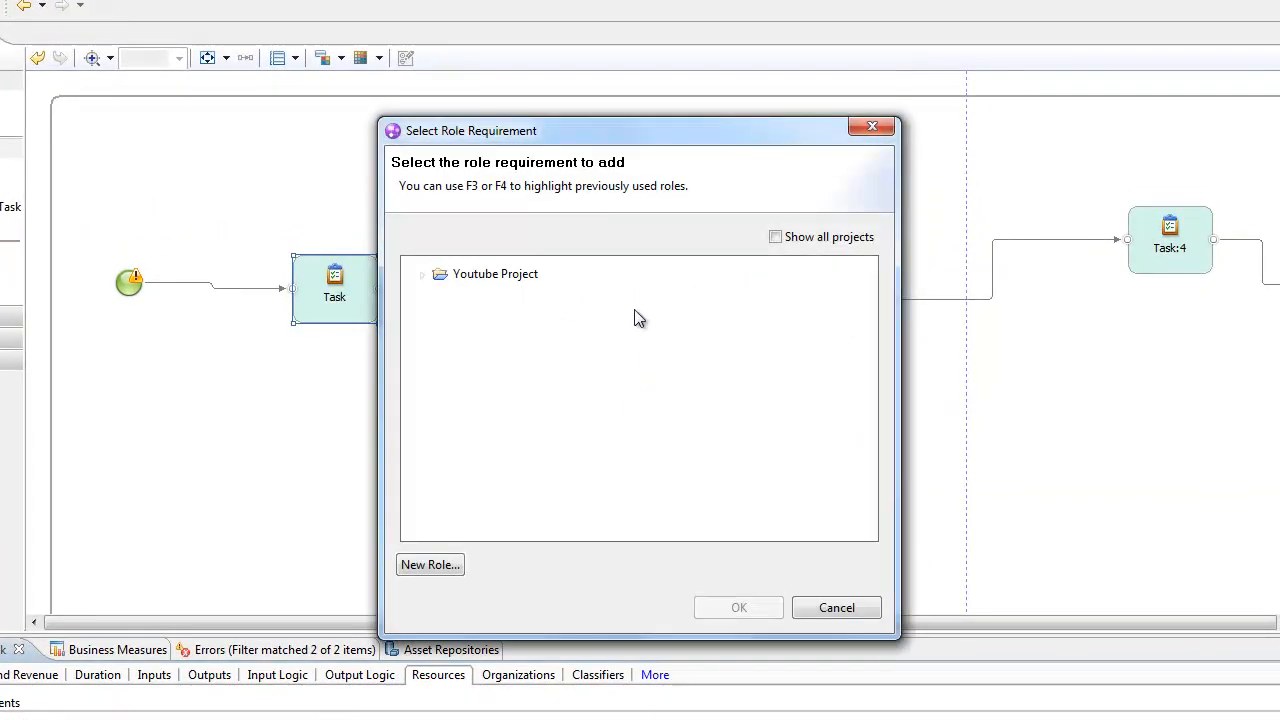
pyautogui.click(455, 572)
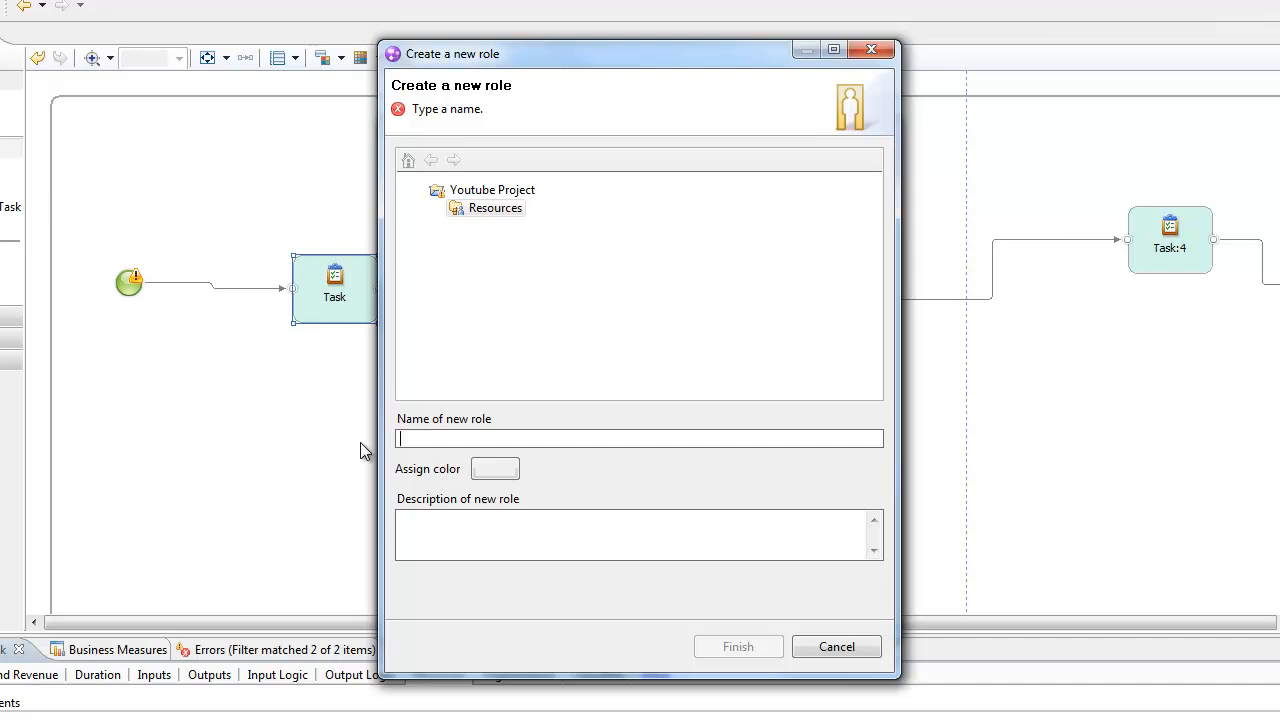
pyautogui.write('Role 1')
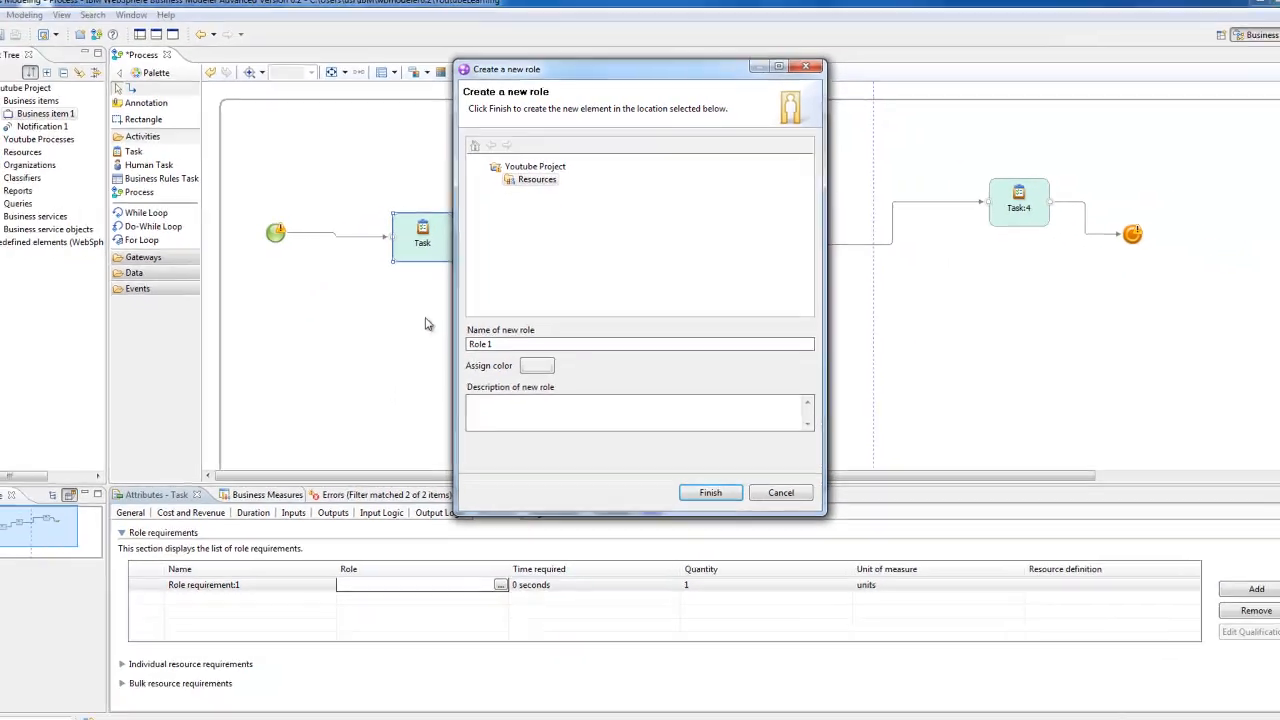
pyautogui.click(710, 492)
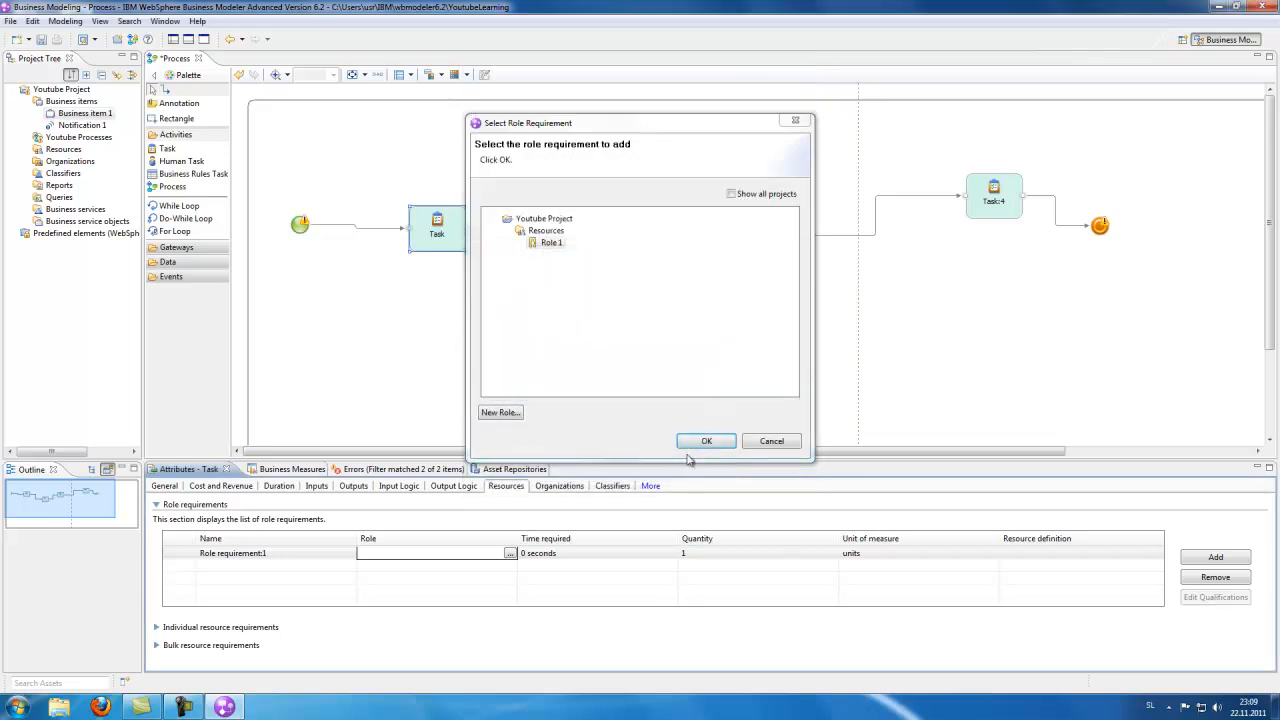
# Create another role named Role 2 and assign it to the first task's role requirement
pyautogui.click(497, 412)
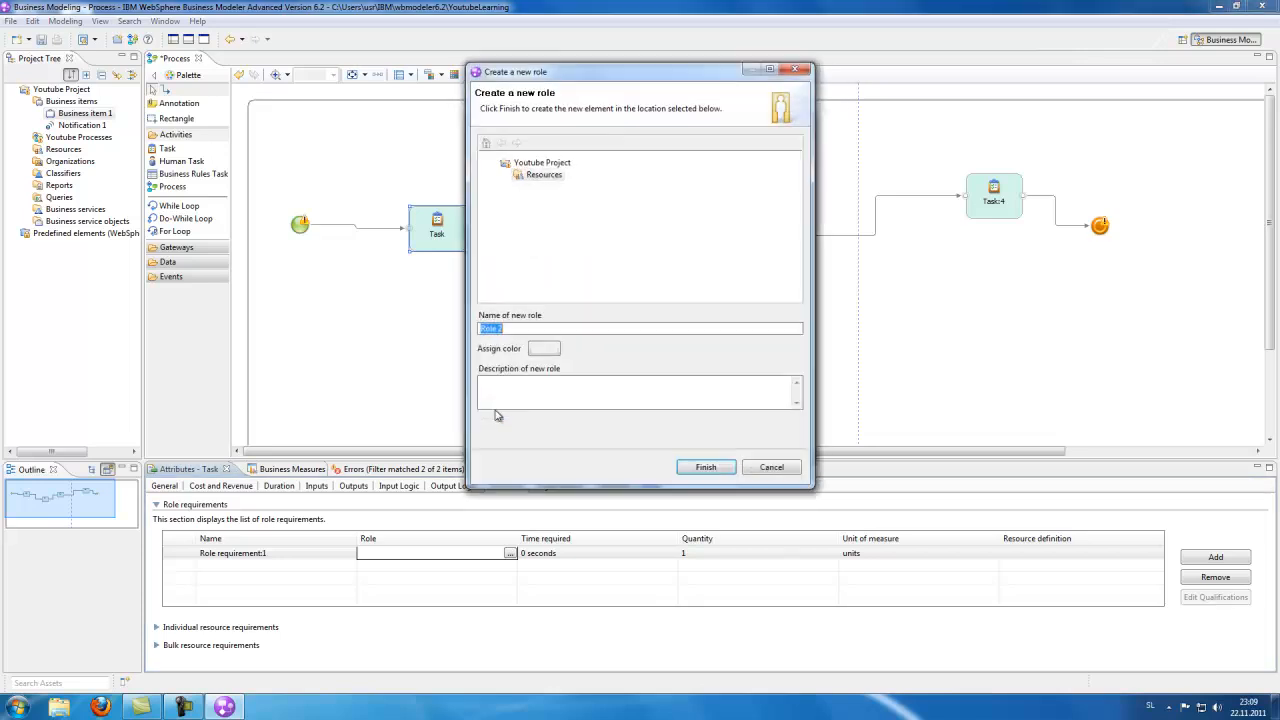
pyautogui.click(699, 467)
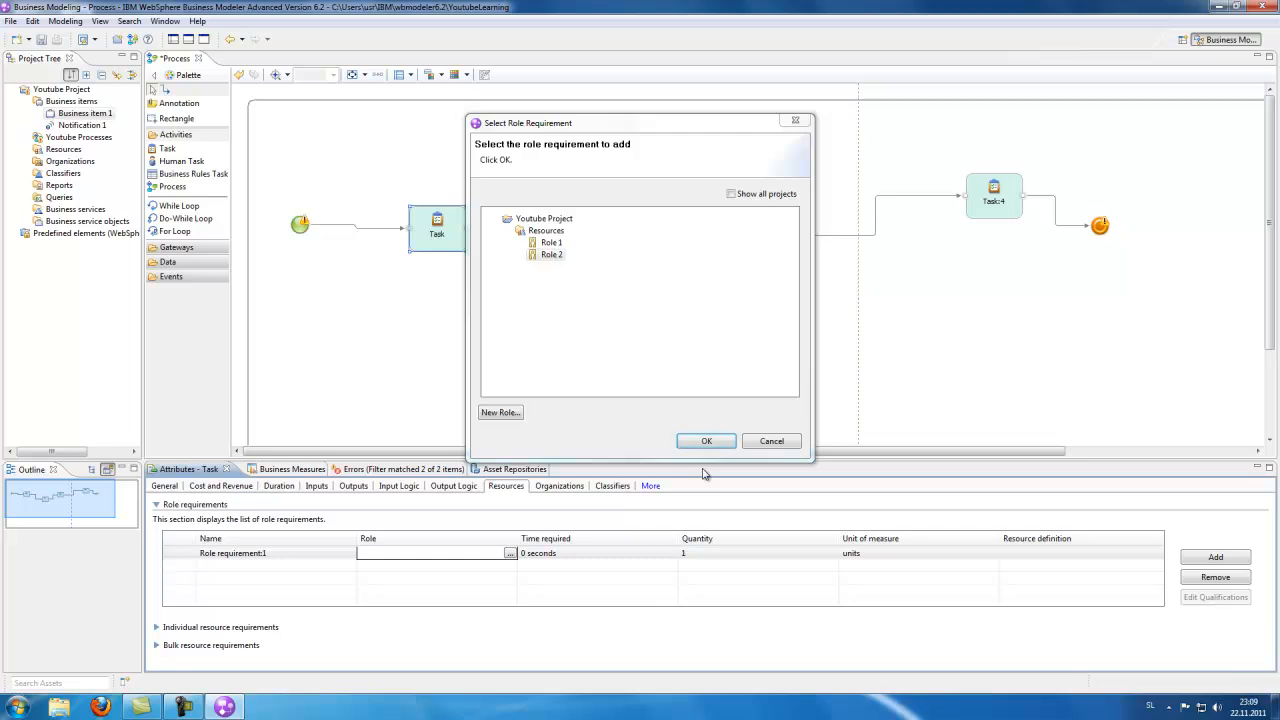
pyautogui.click(706, 445)
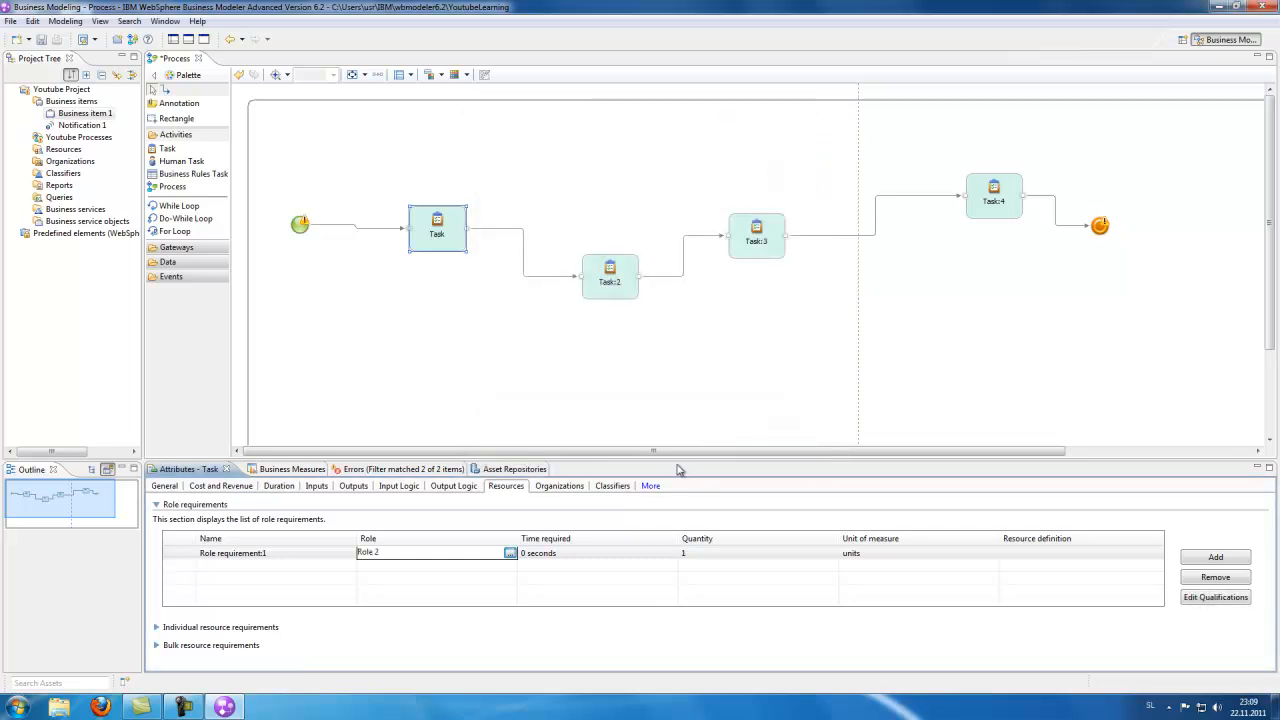
# Add a second role requirement to the first task and assign Role 1 to it
pyautogui.click(1216, 558)
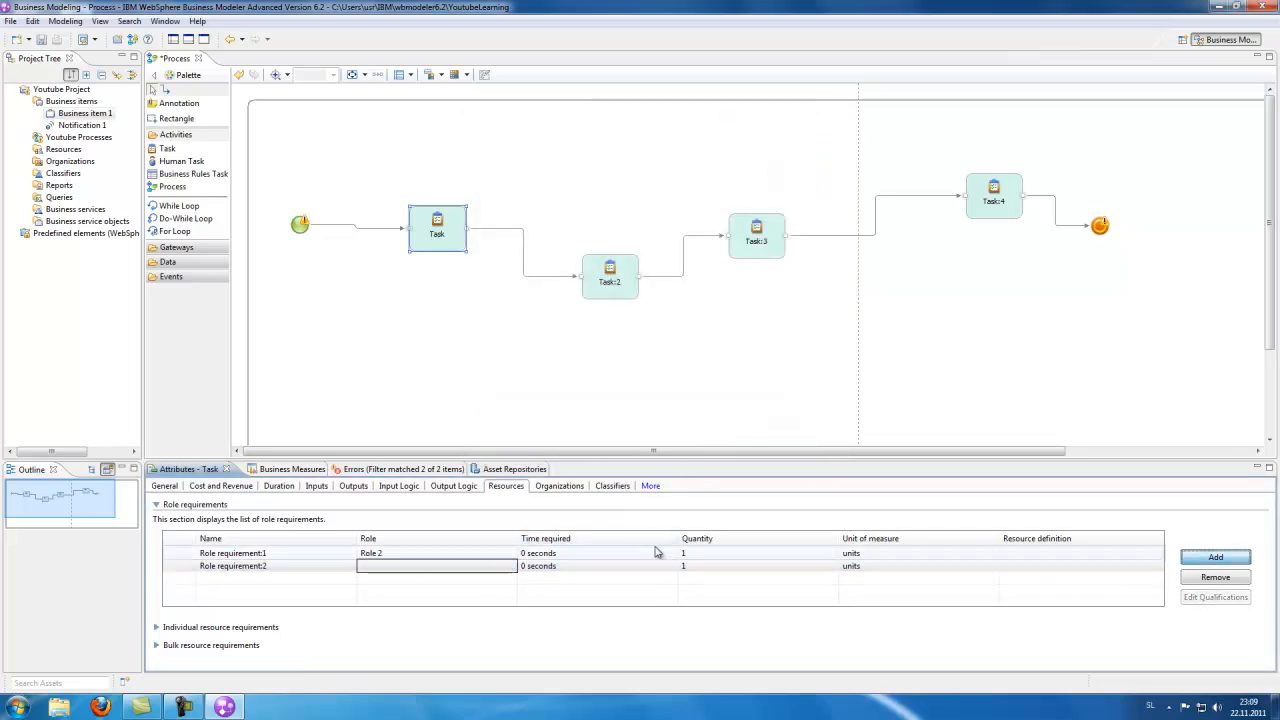
pyautogui.click(510, 566)
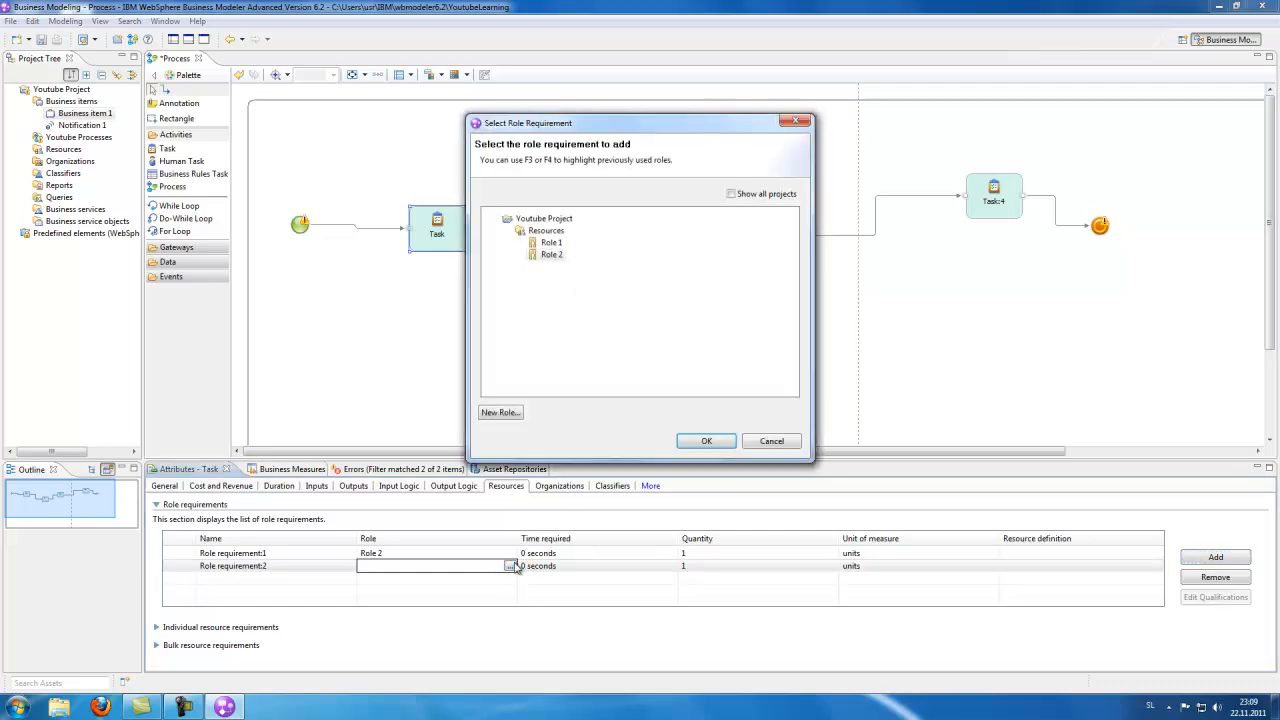
pyautogui.click(551, 242)
pyautogui.click(725, 444)
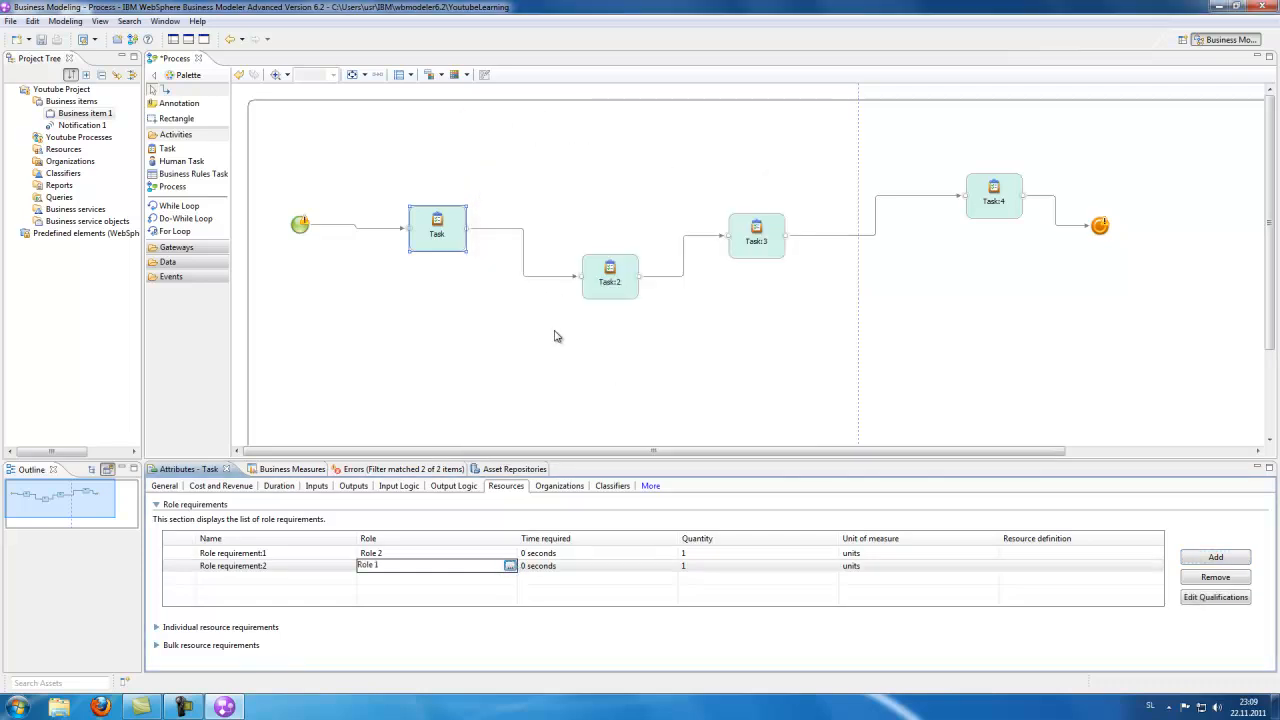
pyautogui.click(546, 343)
# Add a role requirement to Task:2 and assign it a newly created role, Role 3
pyautogui.click(606, 285)
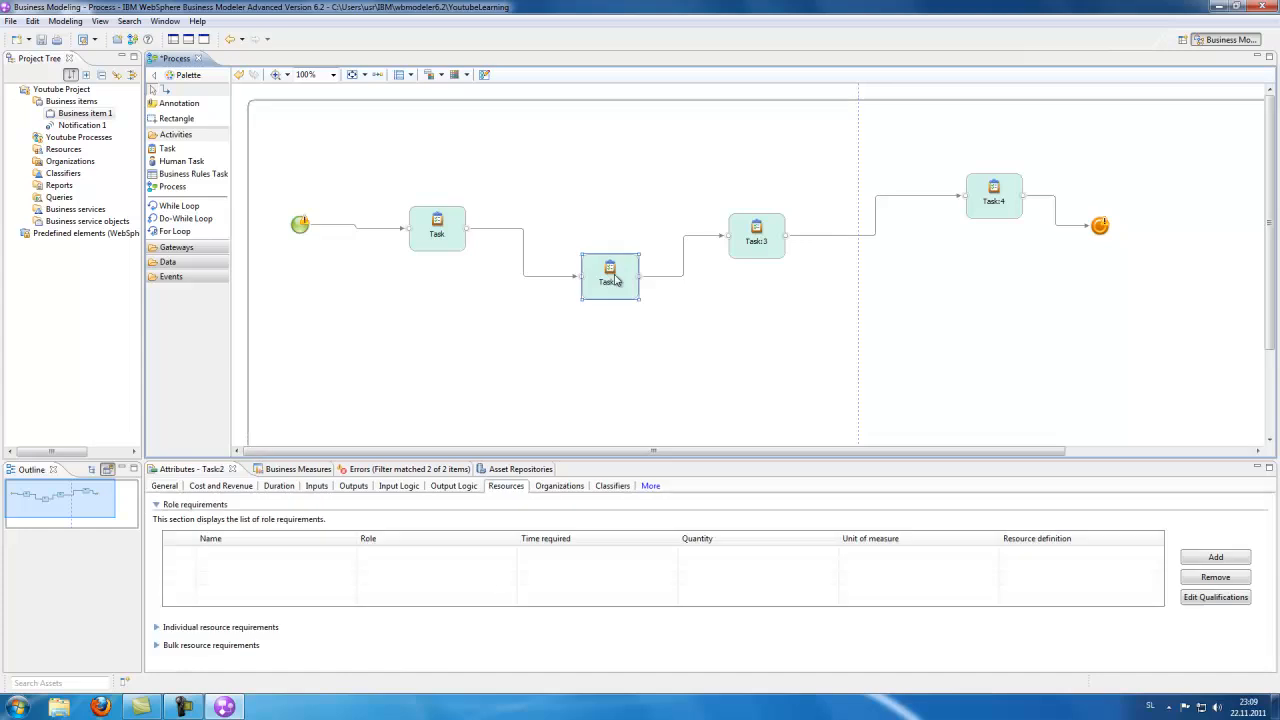
pyautogui.click(1228, 562)
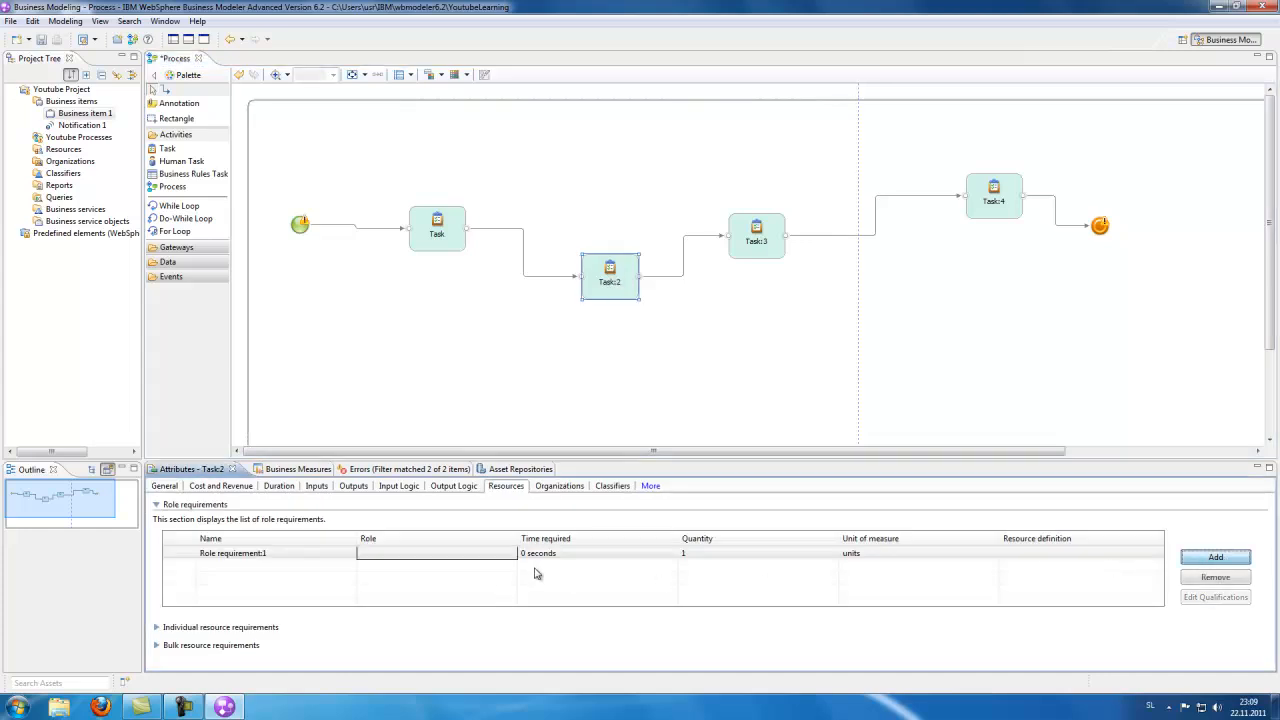
pyautogui.click(500, 555)
pyautogui.click(510, 555)
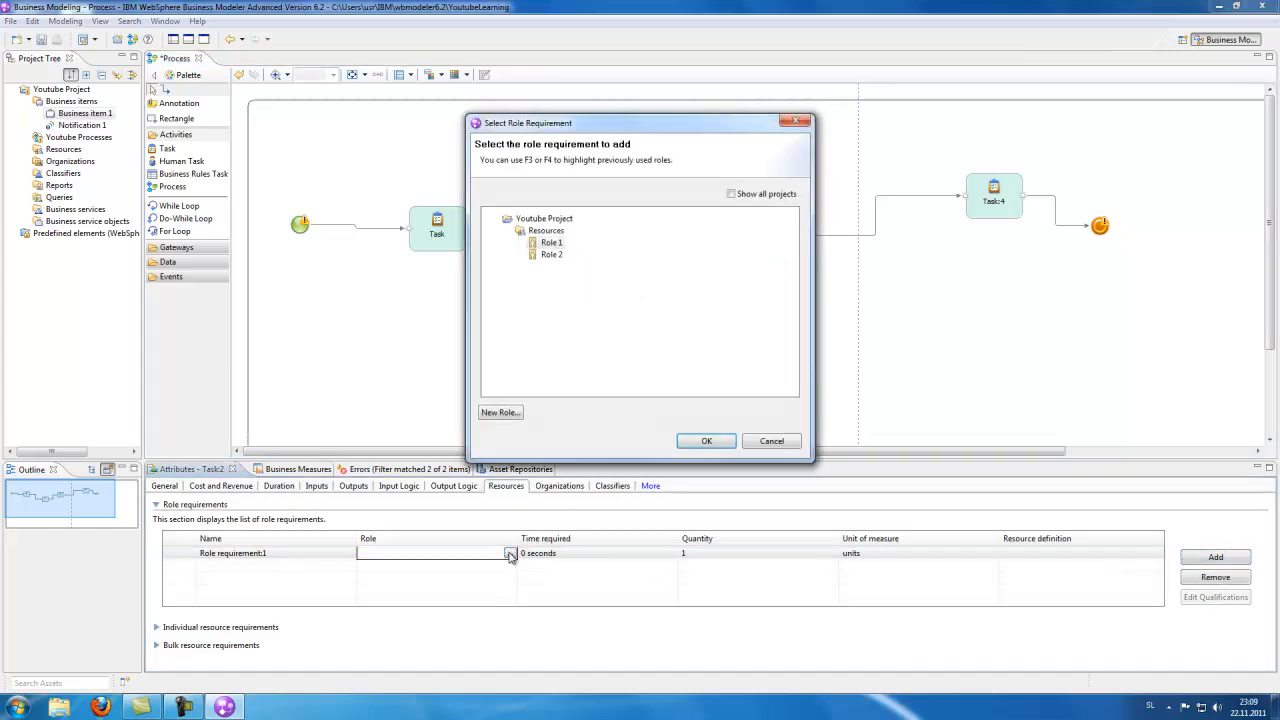
pyautogui.click(500, 412)
pyautogui.click(706, 469)
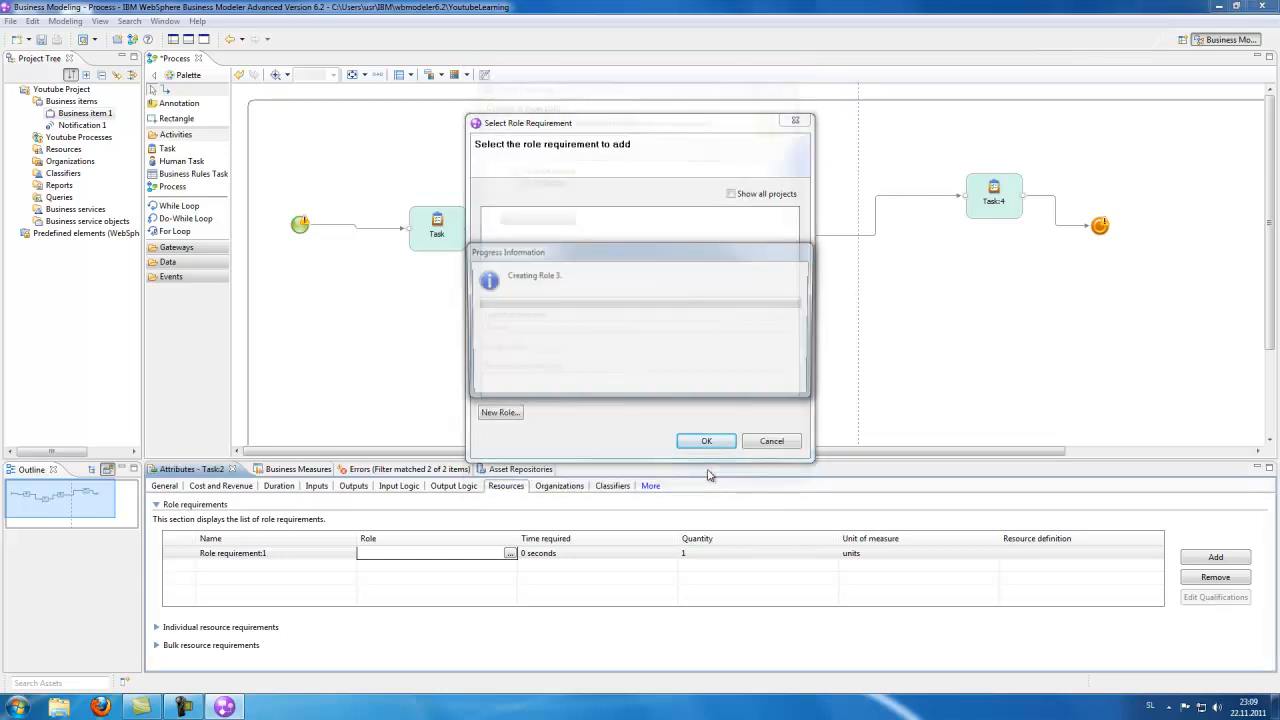
pyautogui.click(706, 440)
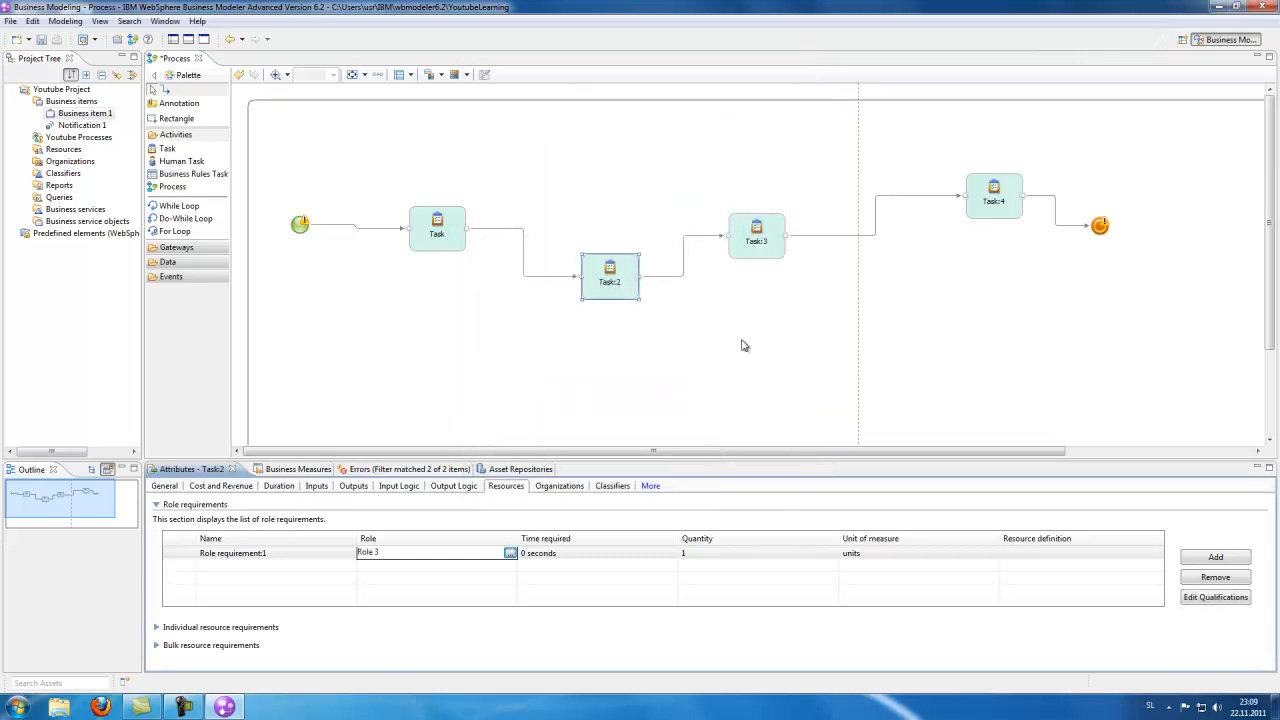
# Add a role requirement to Task:3 and assign the existing Role 1 to it
pyautogui.click(757, 240)
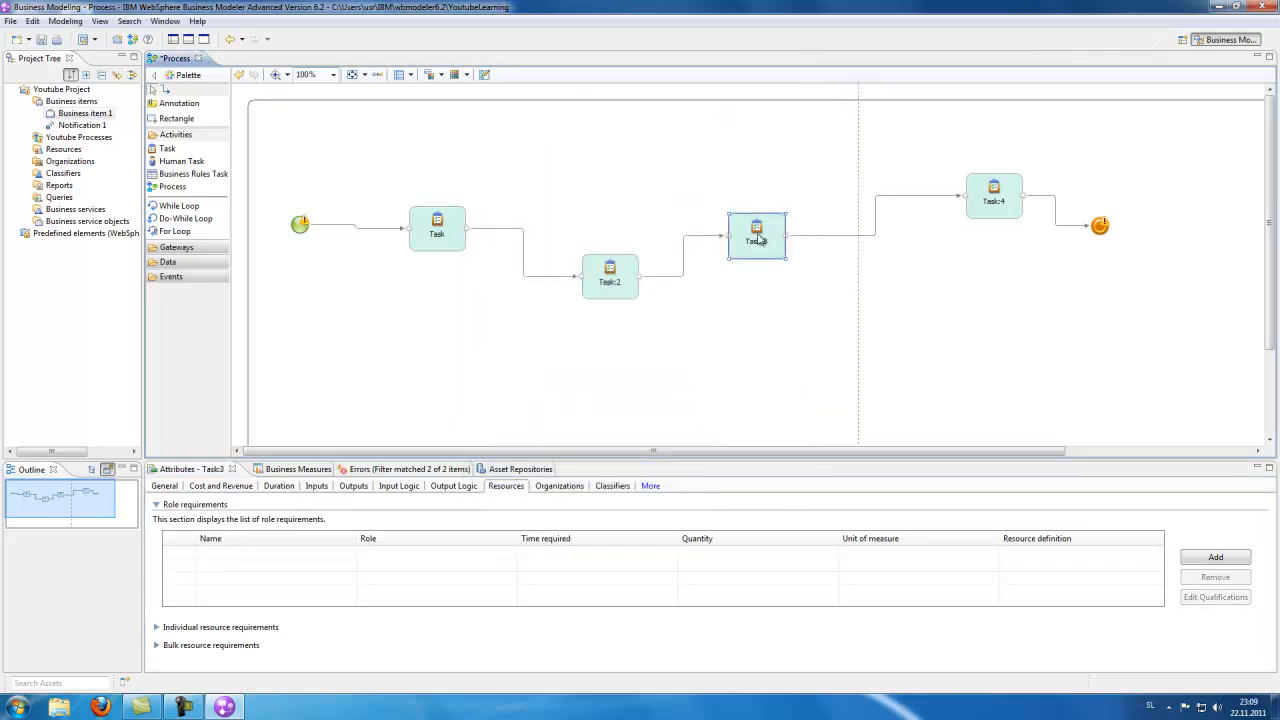
pyautogui.click(1214, 559)
pyautogui.click(463, 558)
pyautogui.click(509, 553)
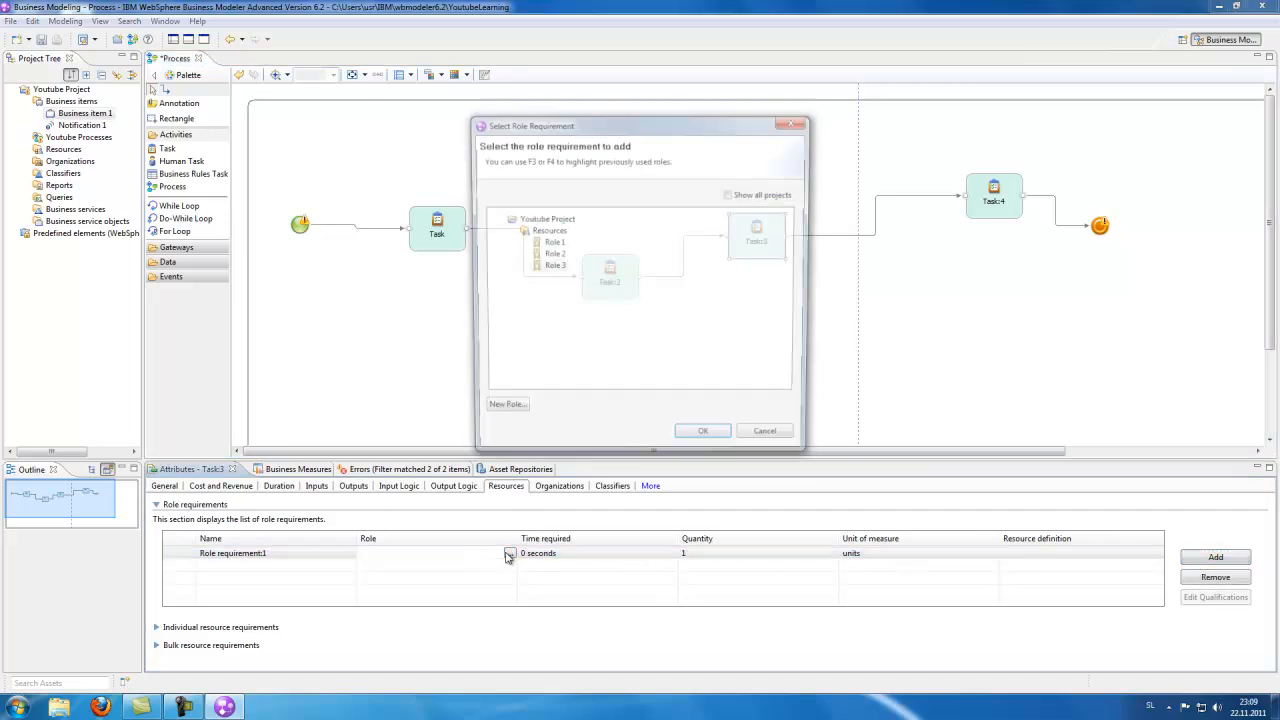
pyautogui.click(548, 243)
pyautogui.click(706, 441)
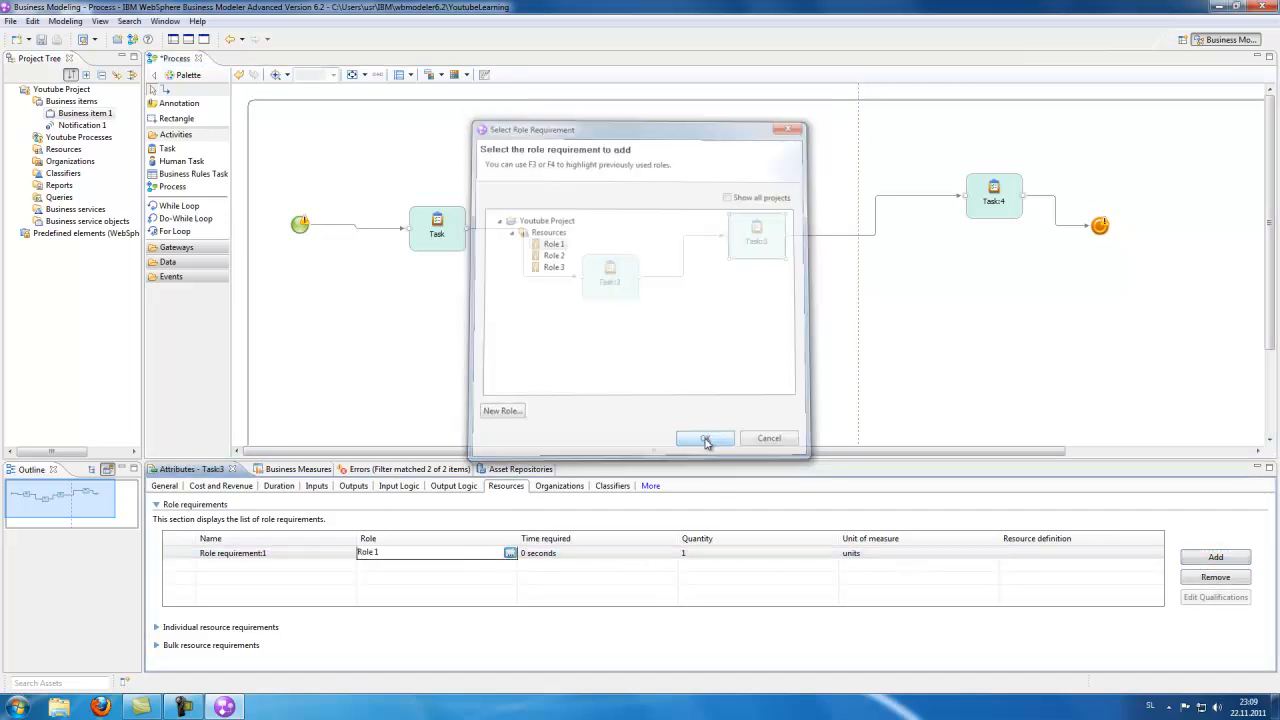
pyautogui.click(930, 320)
# Add a role requirement to Task:4 and assign the existing Role 2 to it
pyautogui.click(1005, 192)
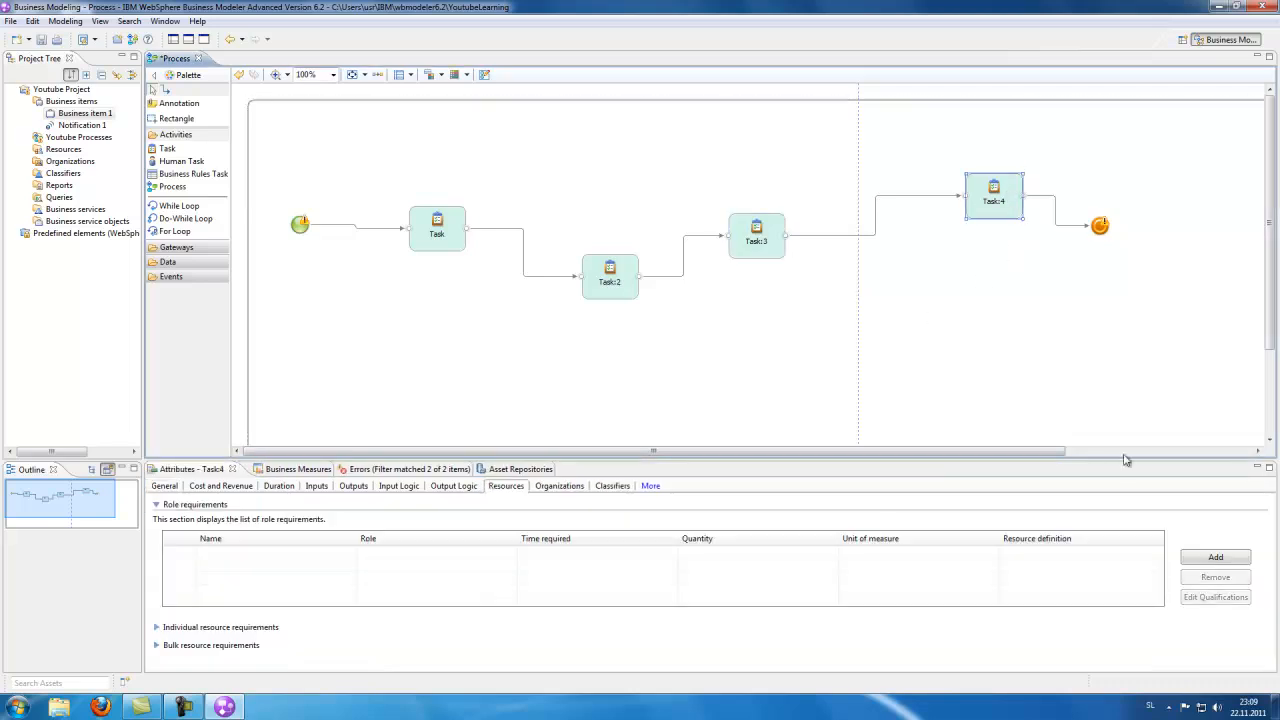
pyautogui.click(1225, 560)
pyautogui.click(466, 558)
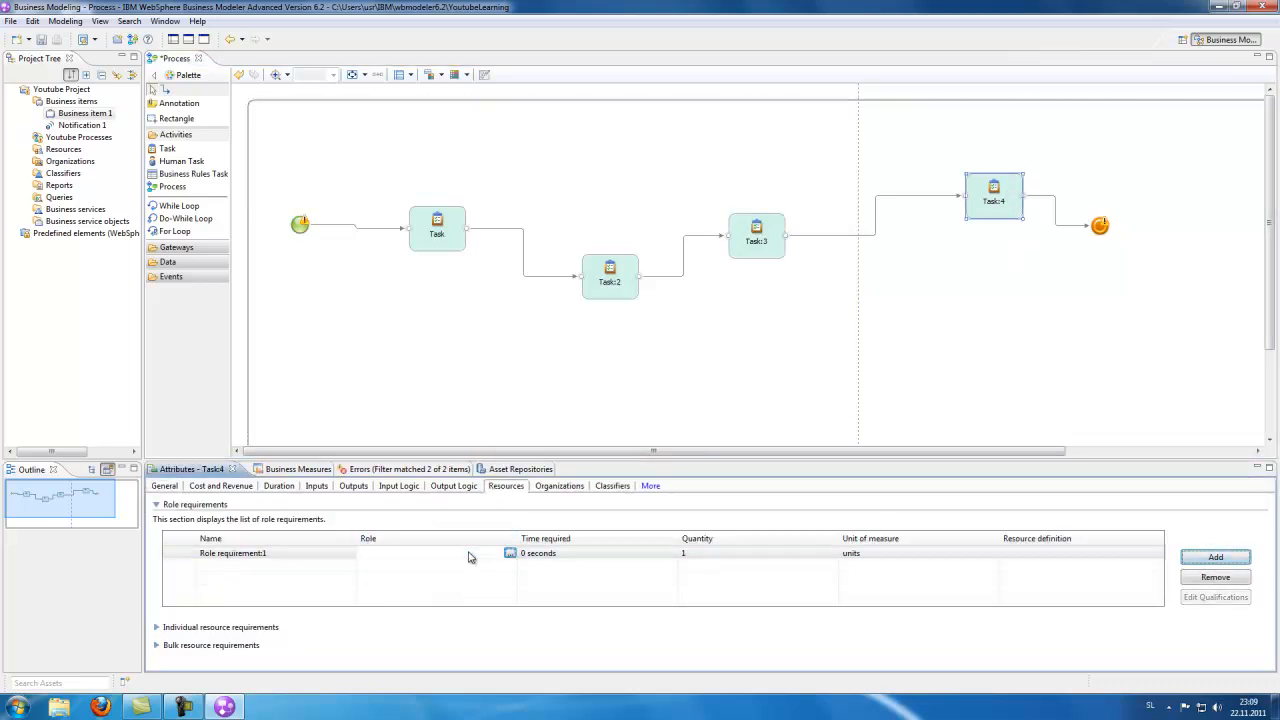
pyautogui.click(510, 554)
pyautogui.click(552, 255)
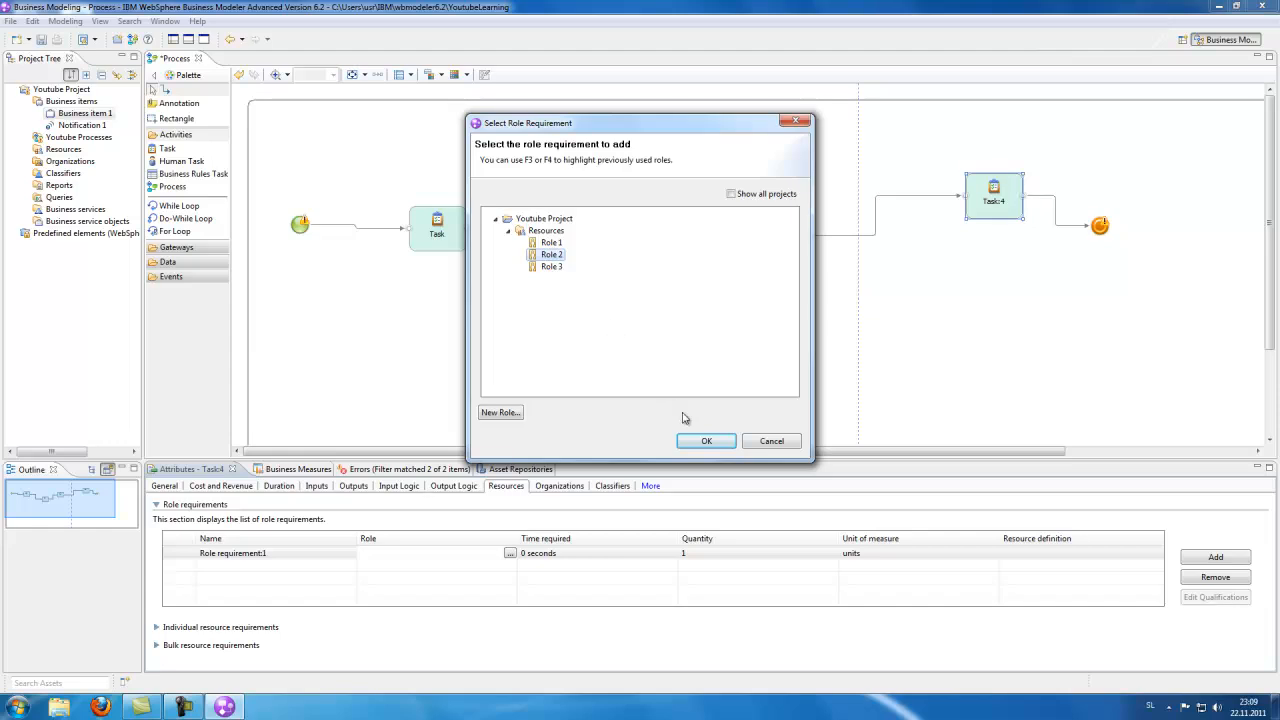
pyautogui.click(705, 443)
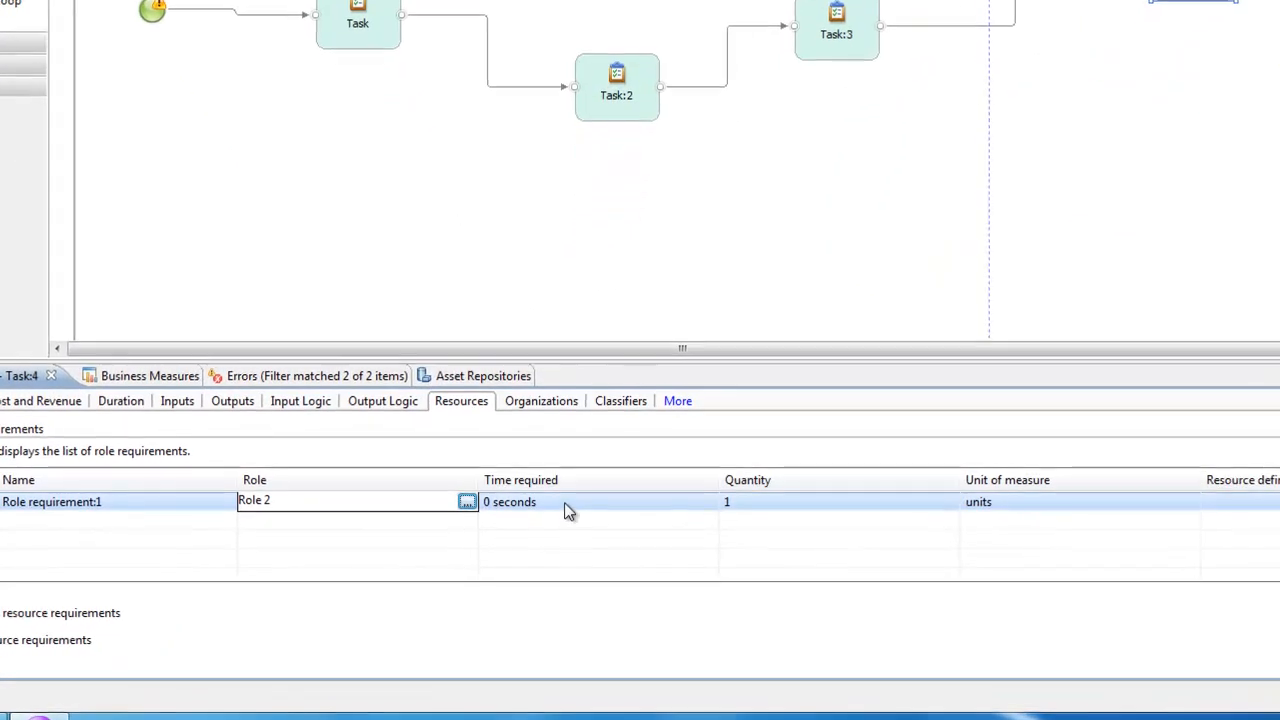
# Examine the name, role and time required of Task:4's role requirement, including the duration units available for the required time
pyautogui.click(575, 553)
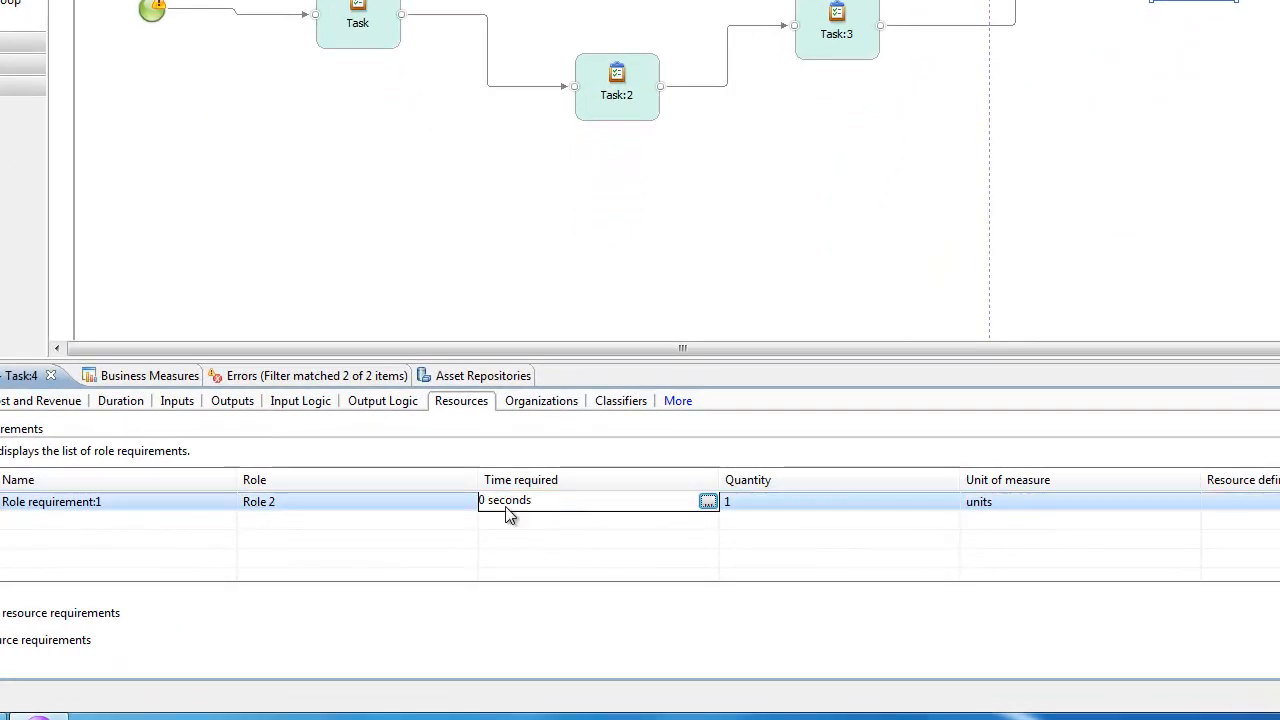
pyautogui.click(126, 502)
pyautogui.click(596, 504)
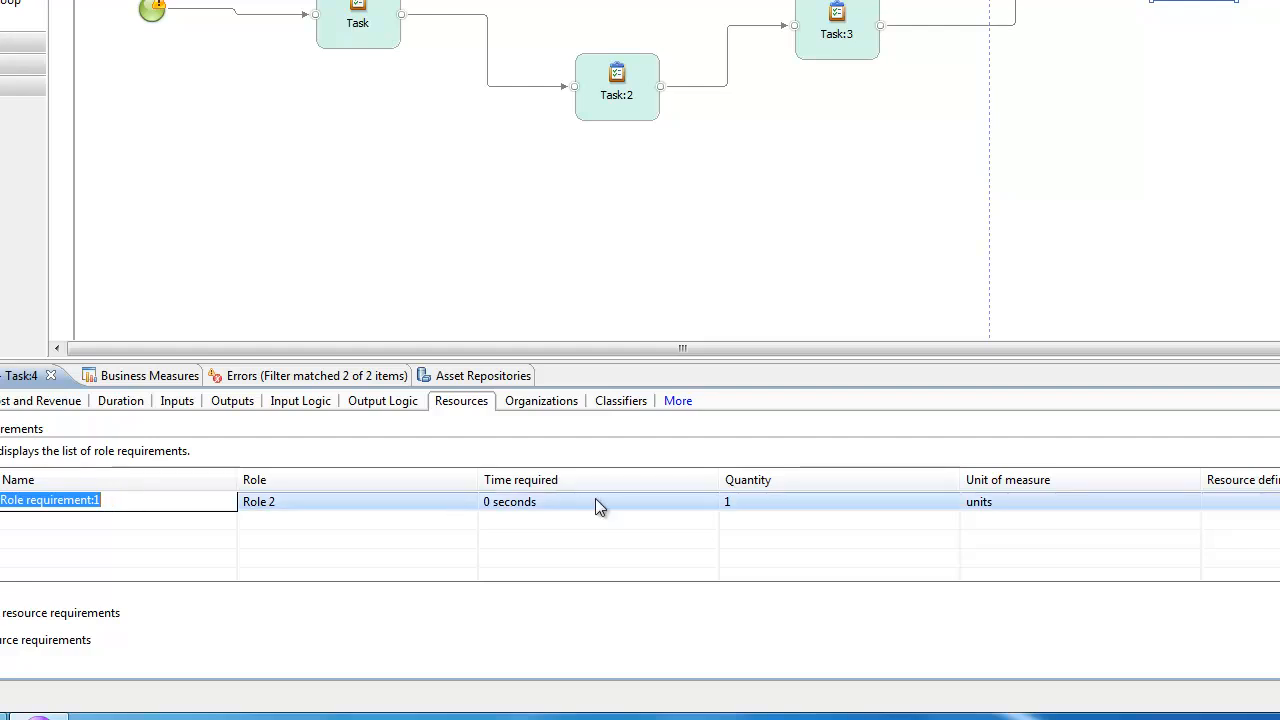
pyautogui.click(318, 504)
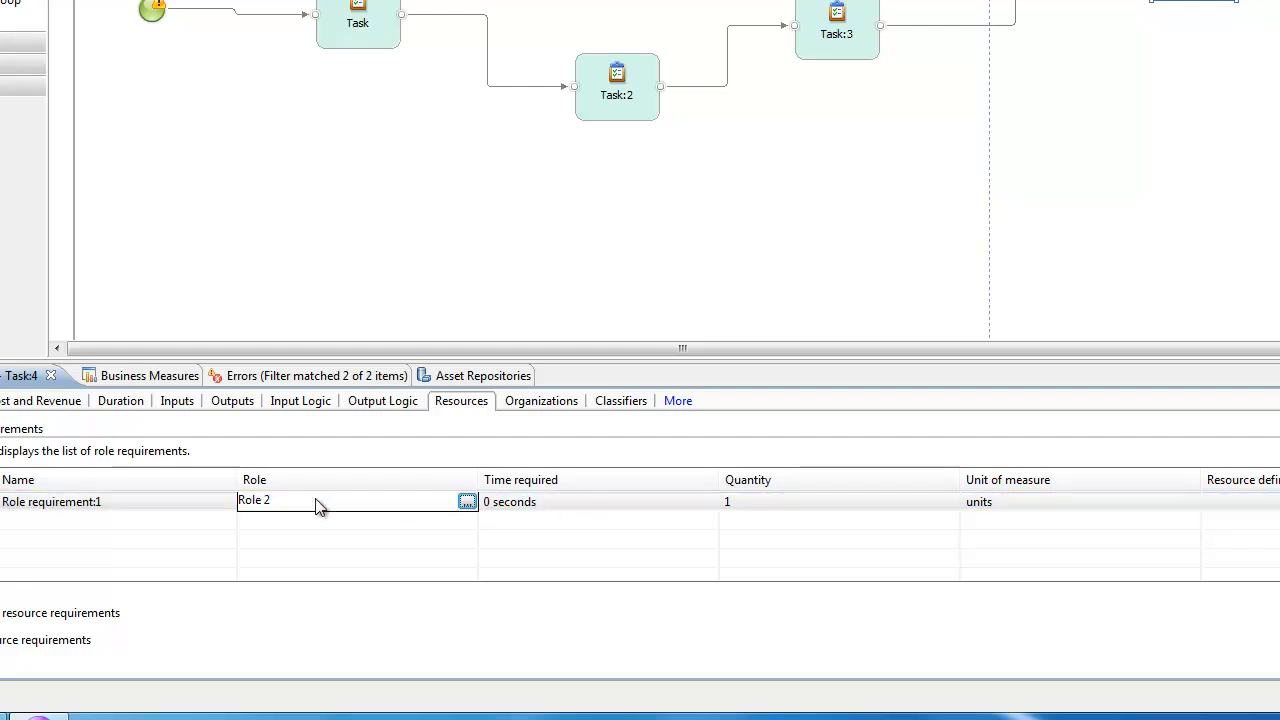
pyautogui.click(579, 504)
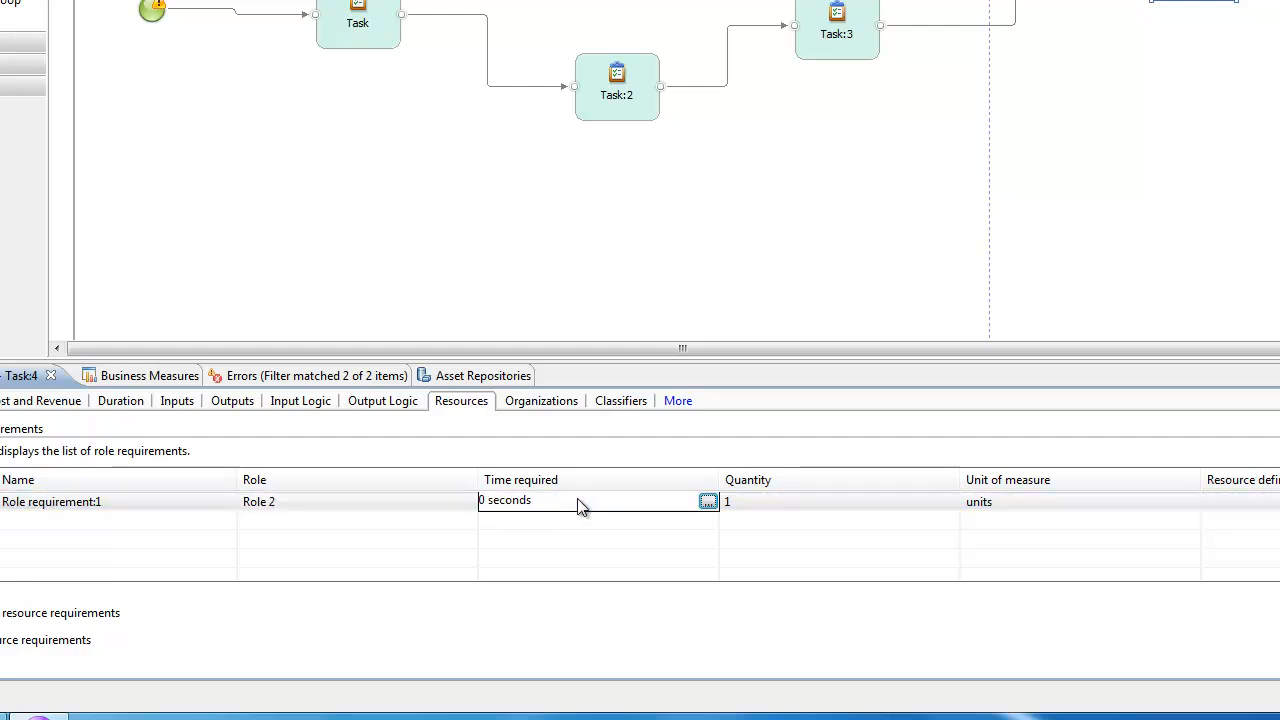
pyautogui.click(707, 502)
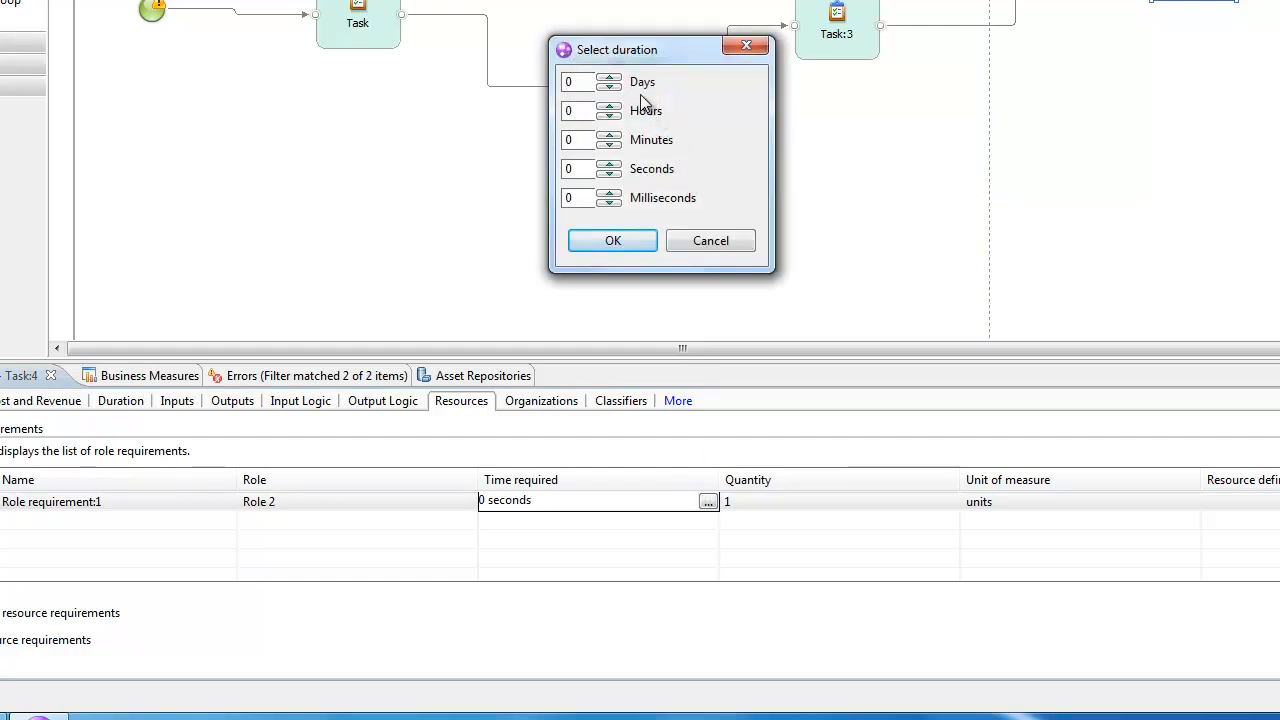
pyautogui.click(711, 241)
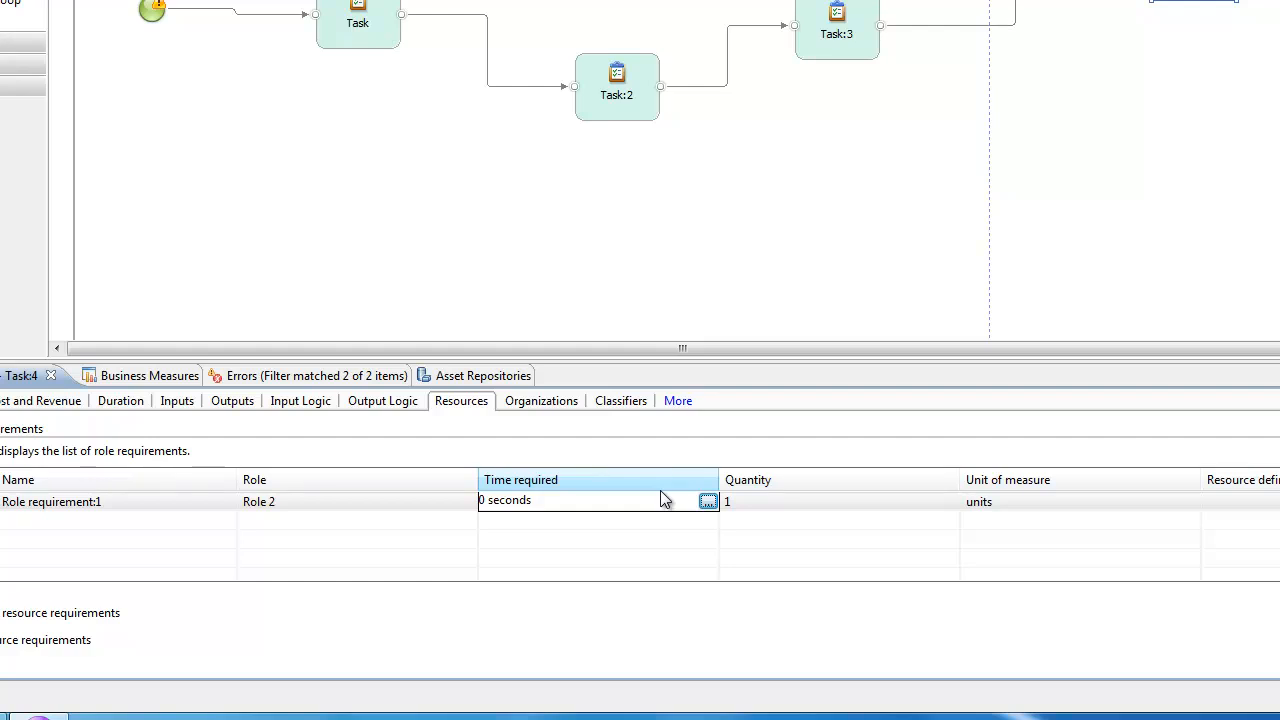
# Examine the quantity and the available units of measure for Task:4's role requirement, leaving both values as they are
pyautogui.click(873, 502)
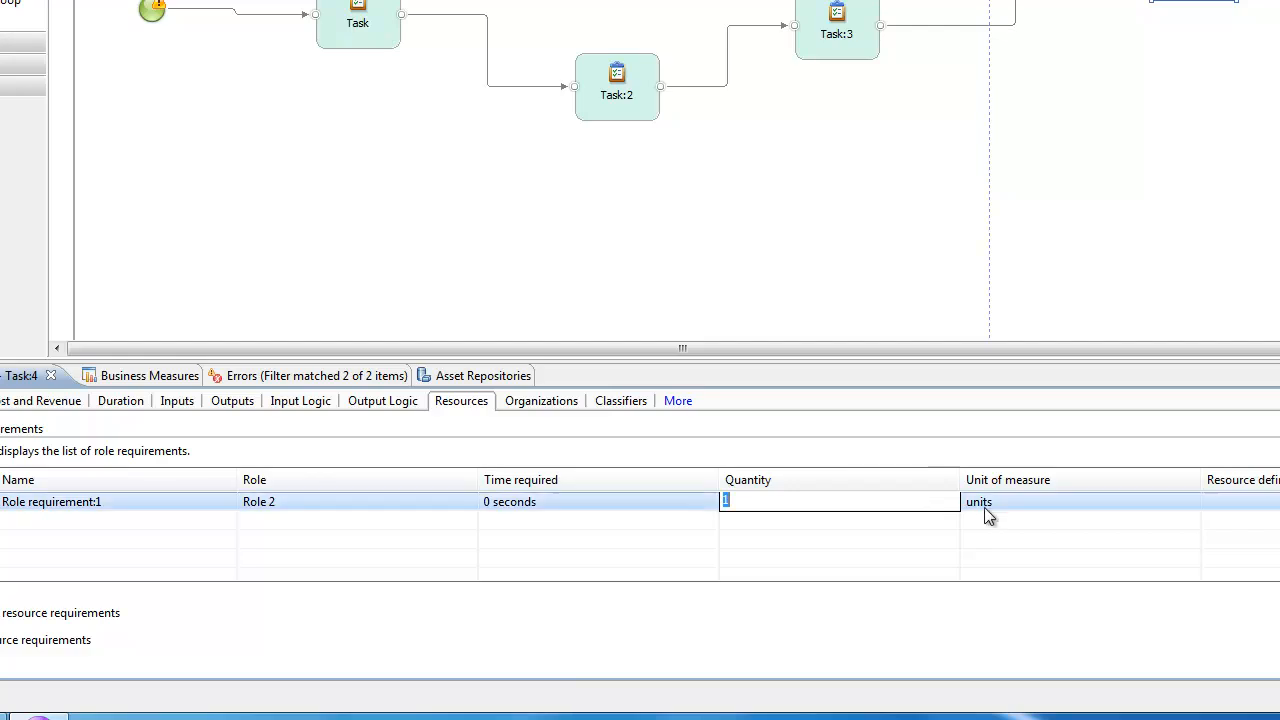
pyautogui.click(1083, 506)
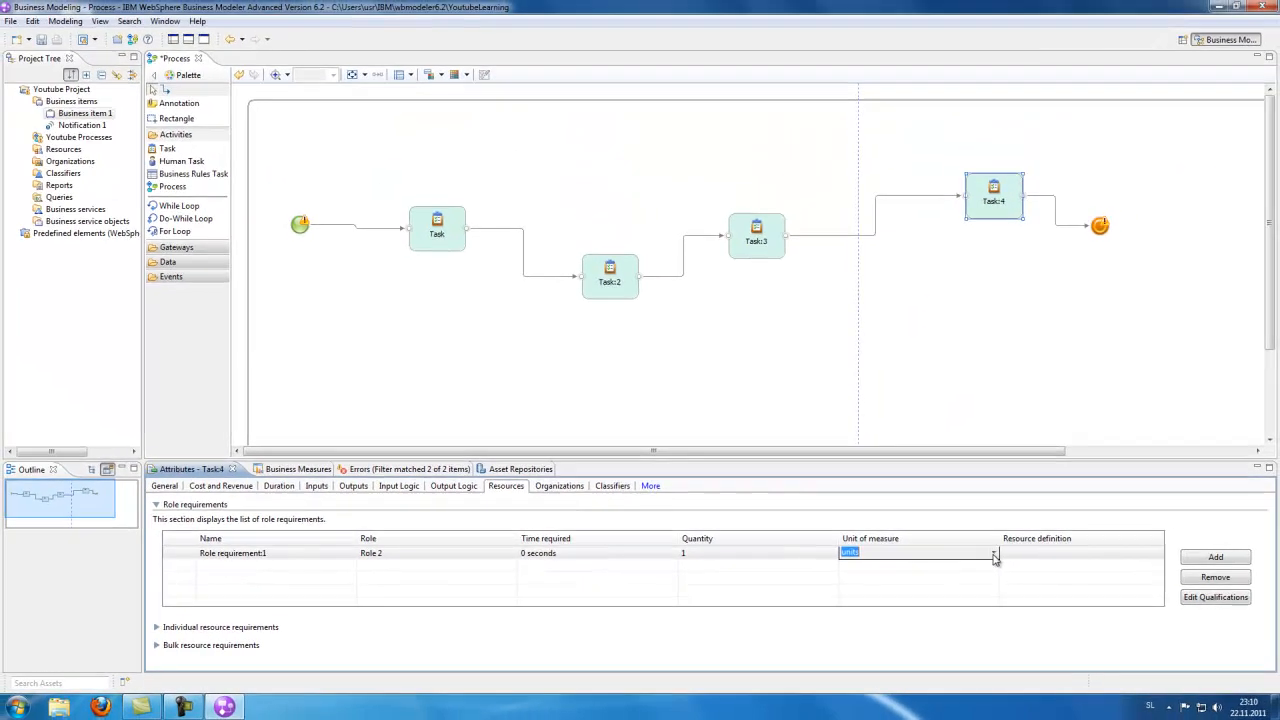
pyautogui.click(994, 555)
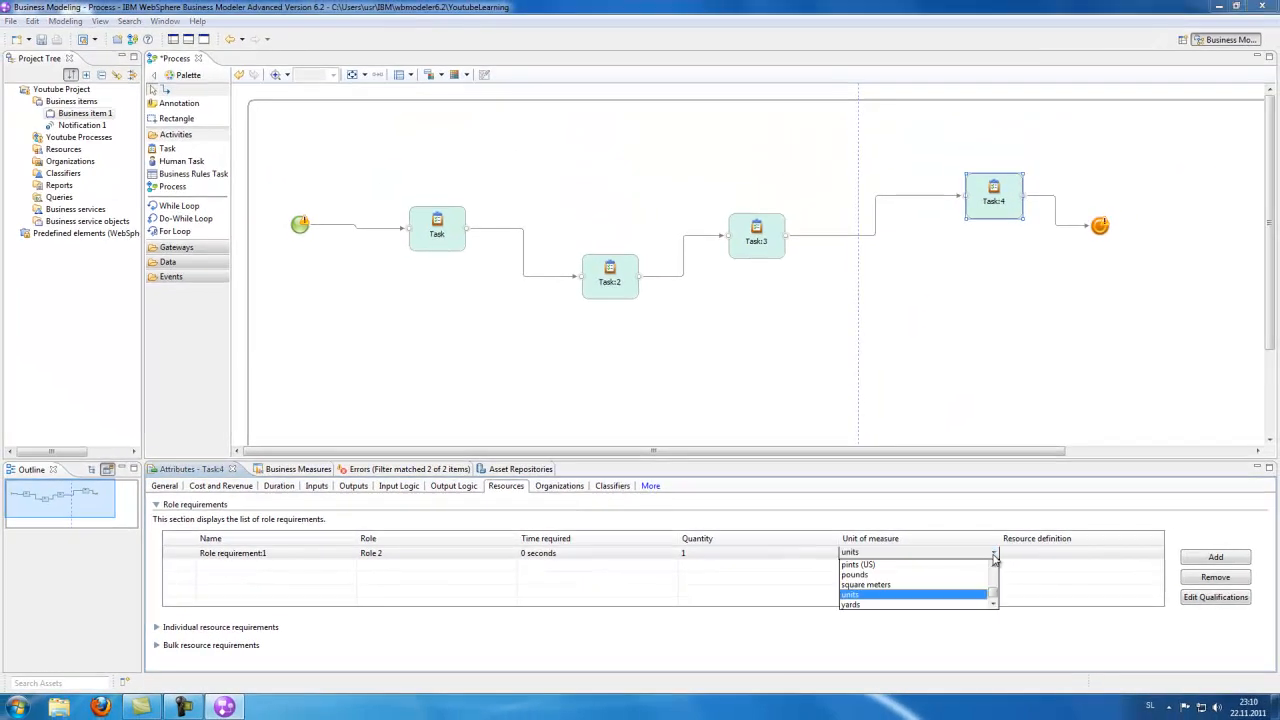
pyautogui.click(994, 556)
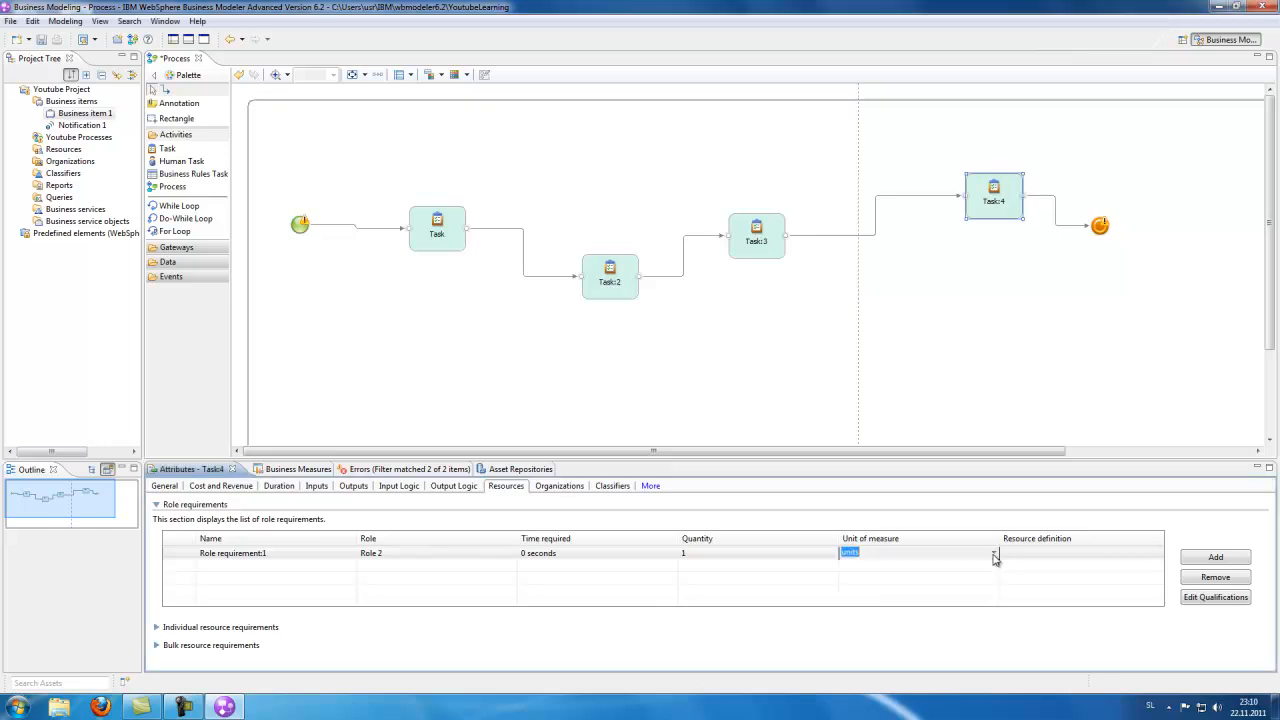
pyautogui.click(935, 366)
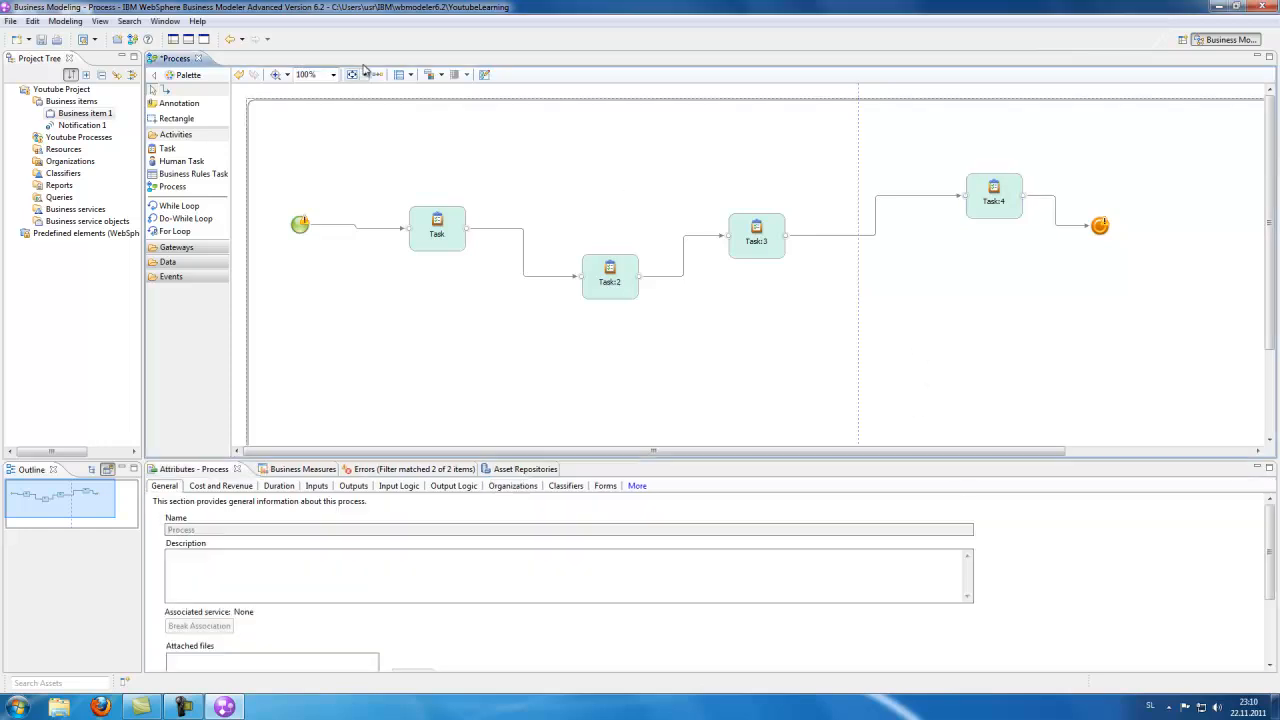
# Switch the process diagram to a swimlane layout by role, saving the modified process, and review the lane of each task
pyautogui.click(410, 75)
pyautogui.click(456, 121)
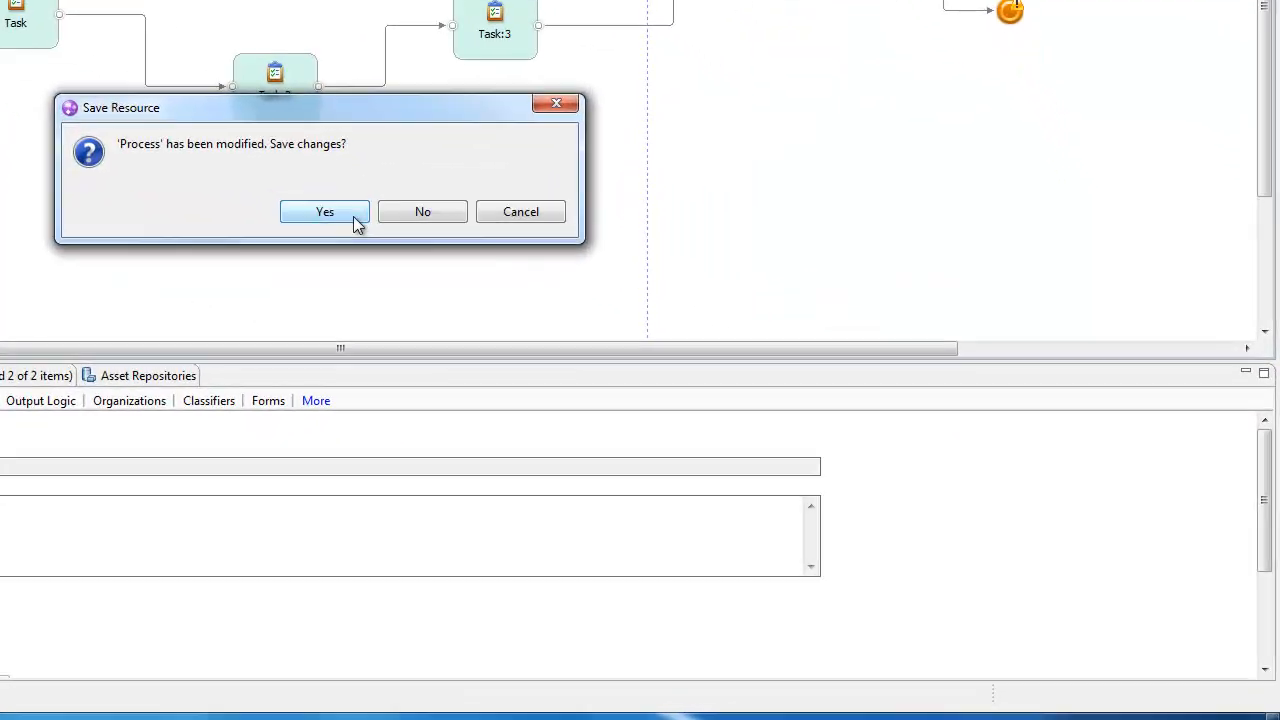
pyautogui.click(655, 356)
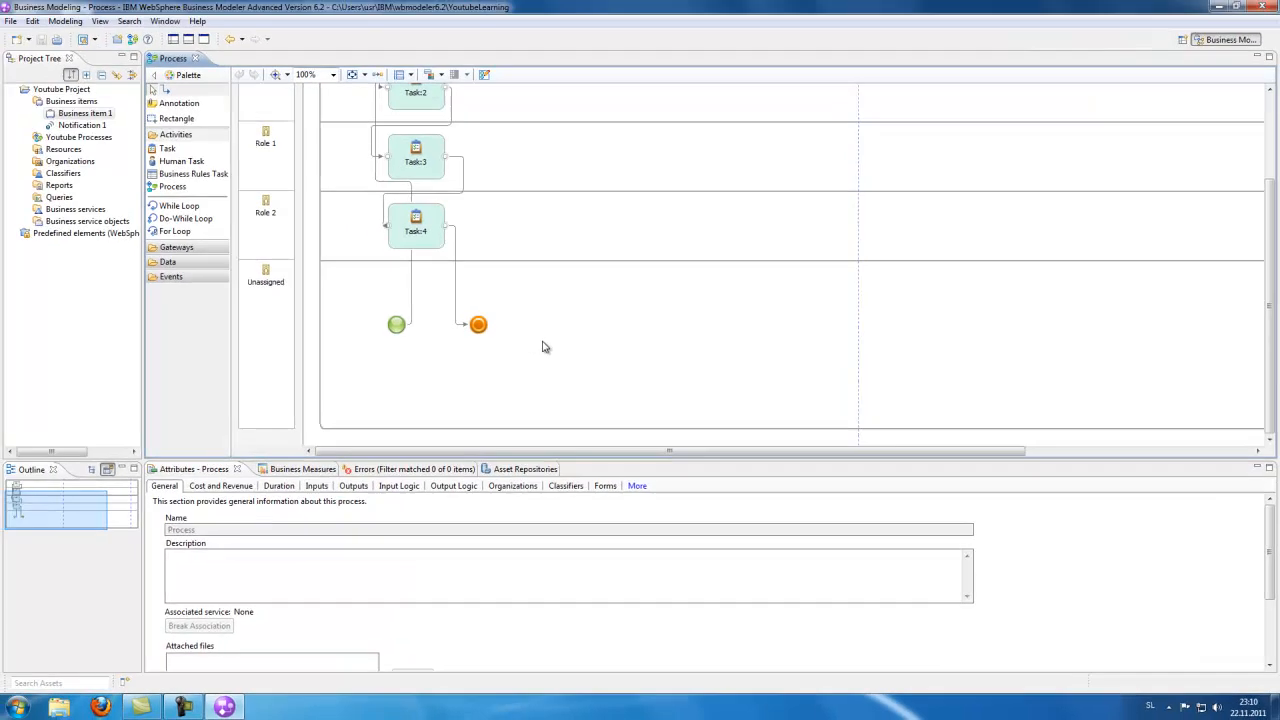
pyautogui.scroll(3, 544, 347)
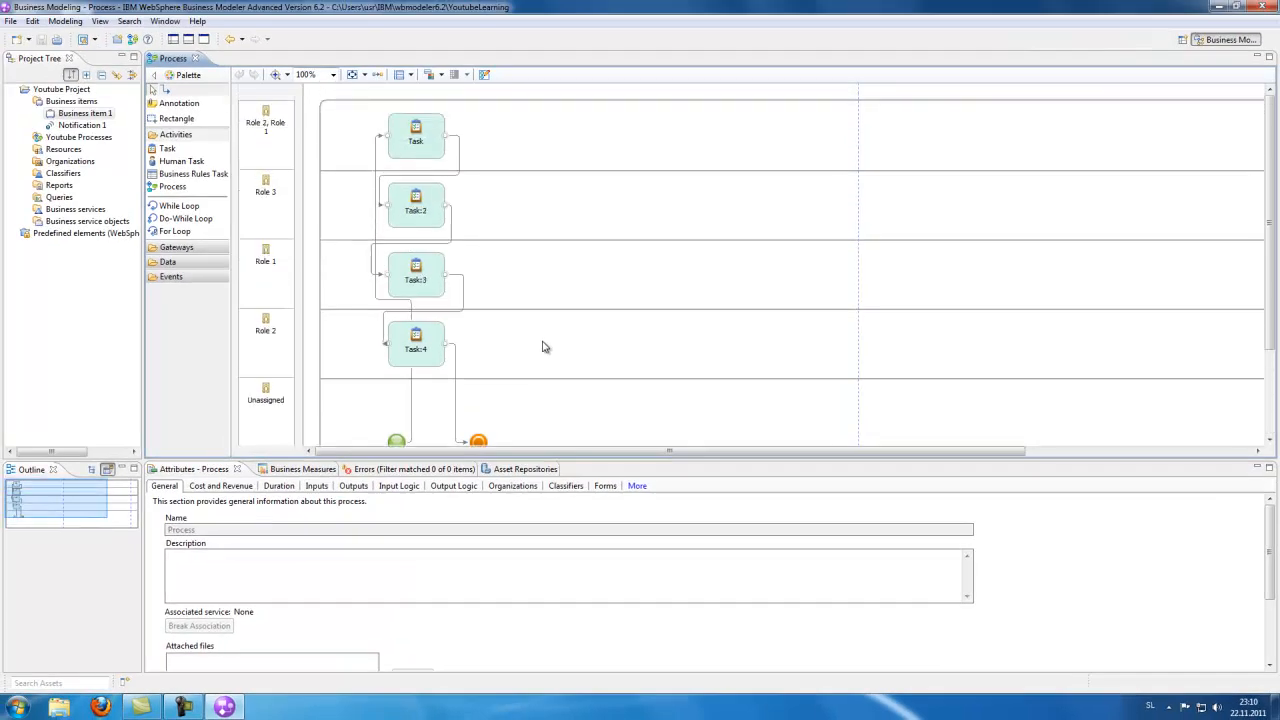
pyautogui.scroll(-1, 544, 347)
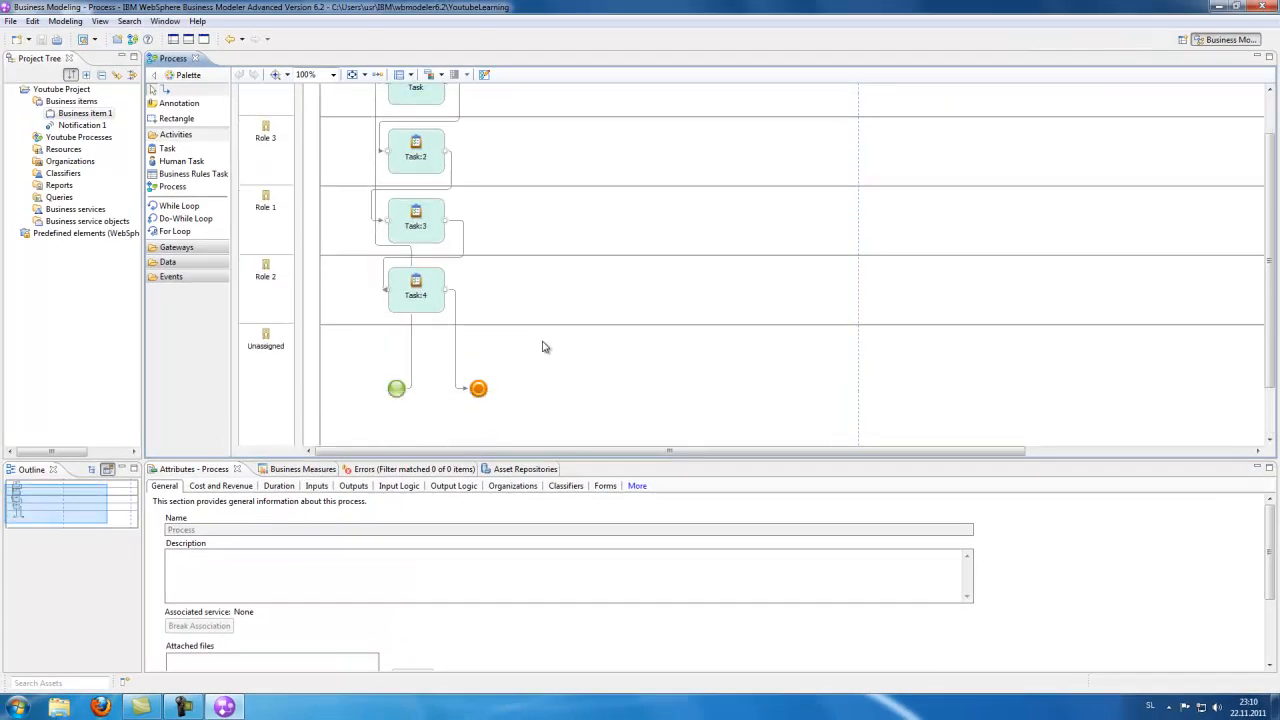
pyautogui.scroll(1, 544, 347)
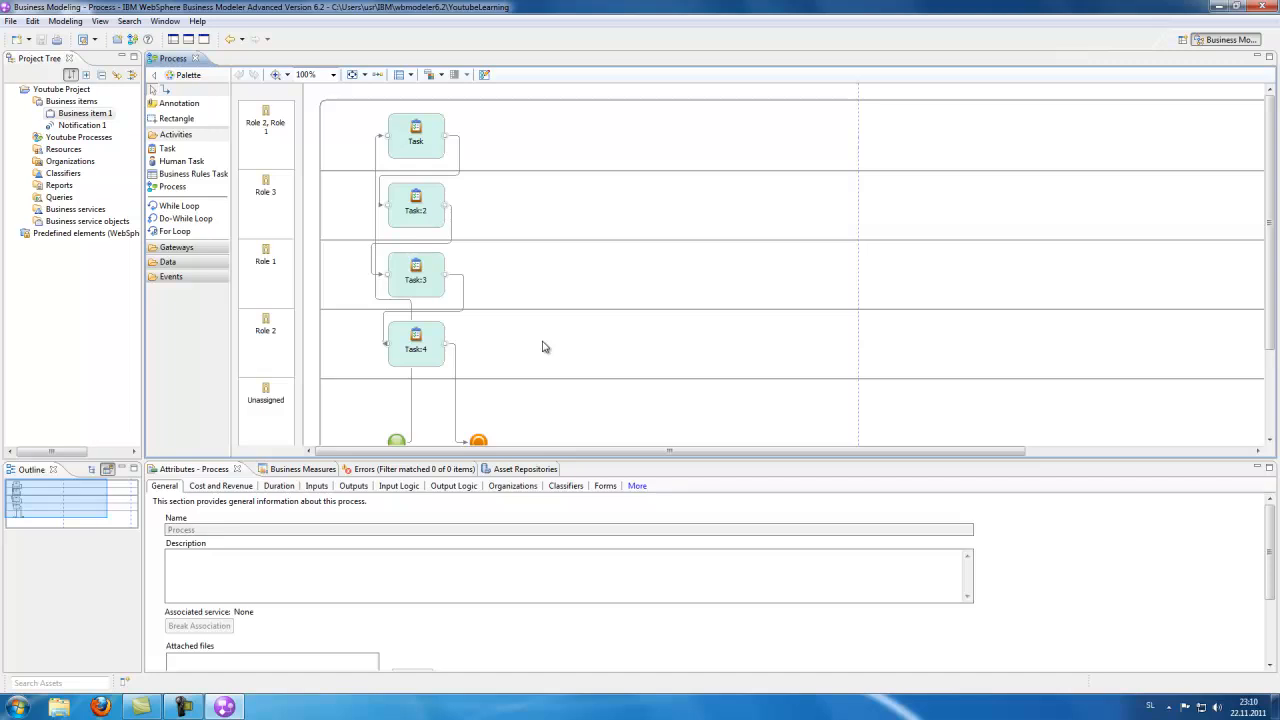
pyautogui.click(84, 516)
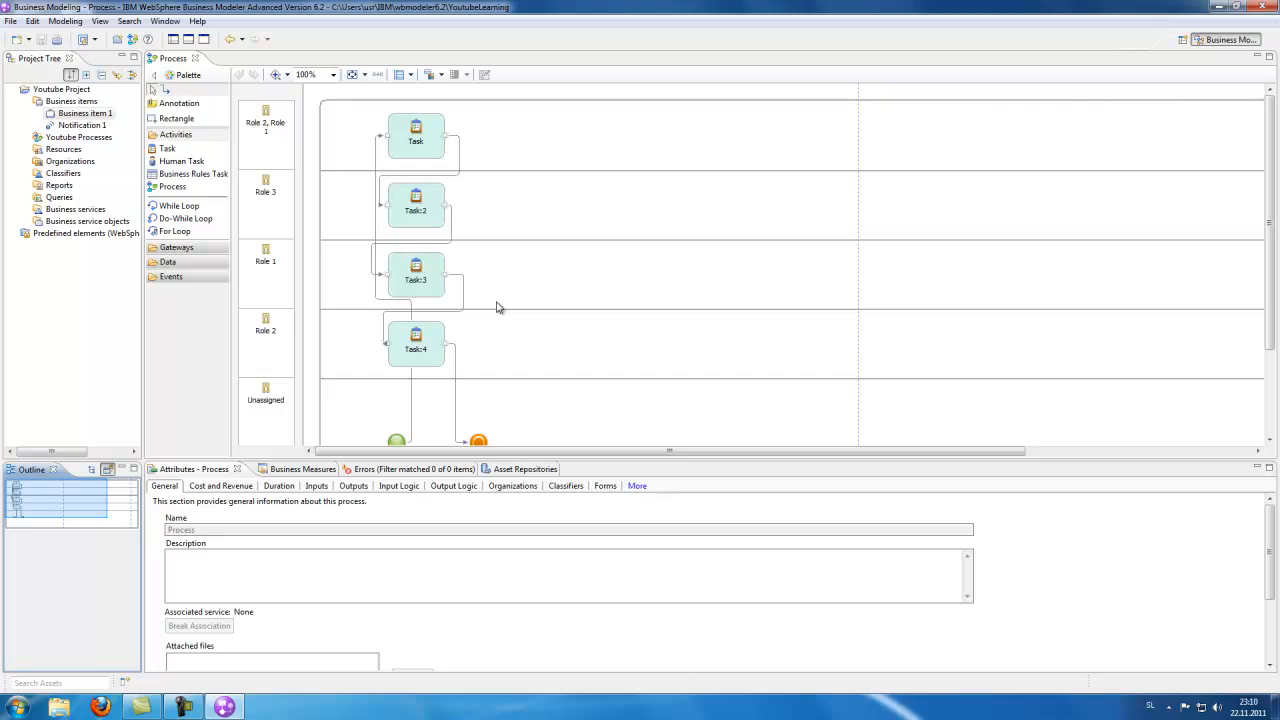
# Return the diagram to the free-form layout without lanes and delete all four tasks between the start and end nodes
pyautogui.click(405, 75)
pyautogui.click(415, 88)
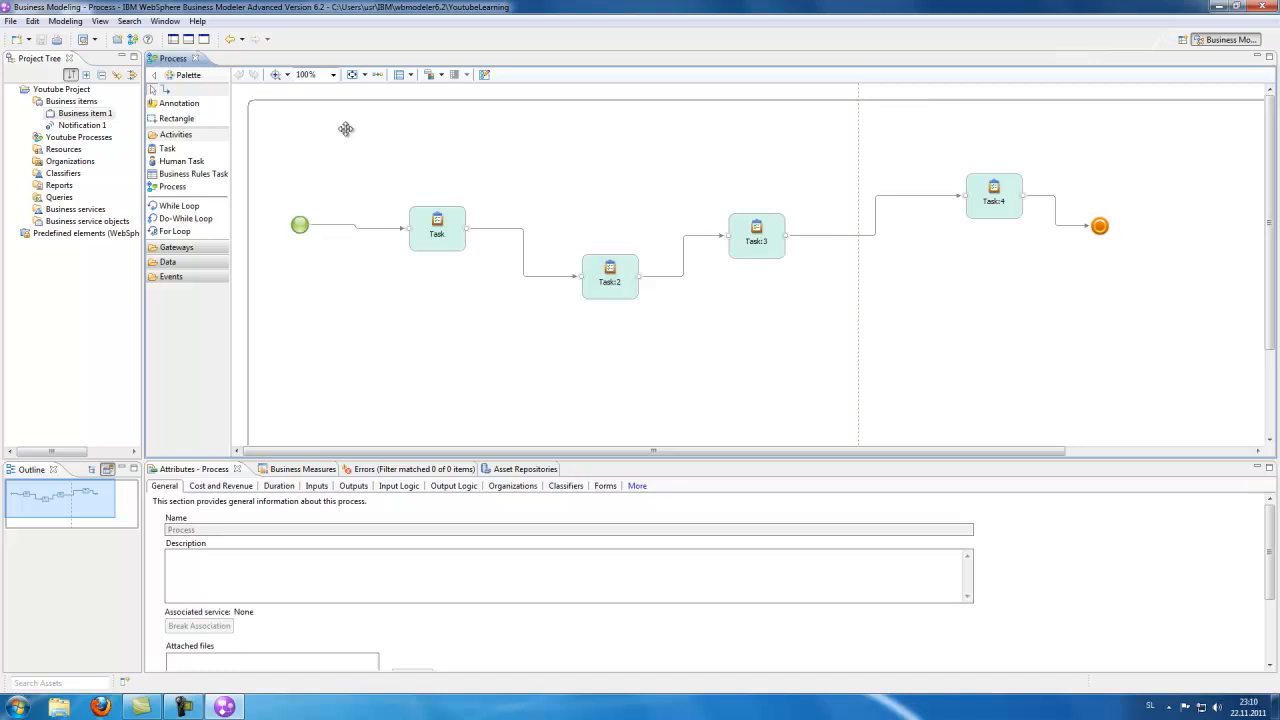
pyautogui.moveTo(345, 128); pyautogui.dragTo(1068, 361)
pyautogui.press('Delete')
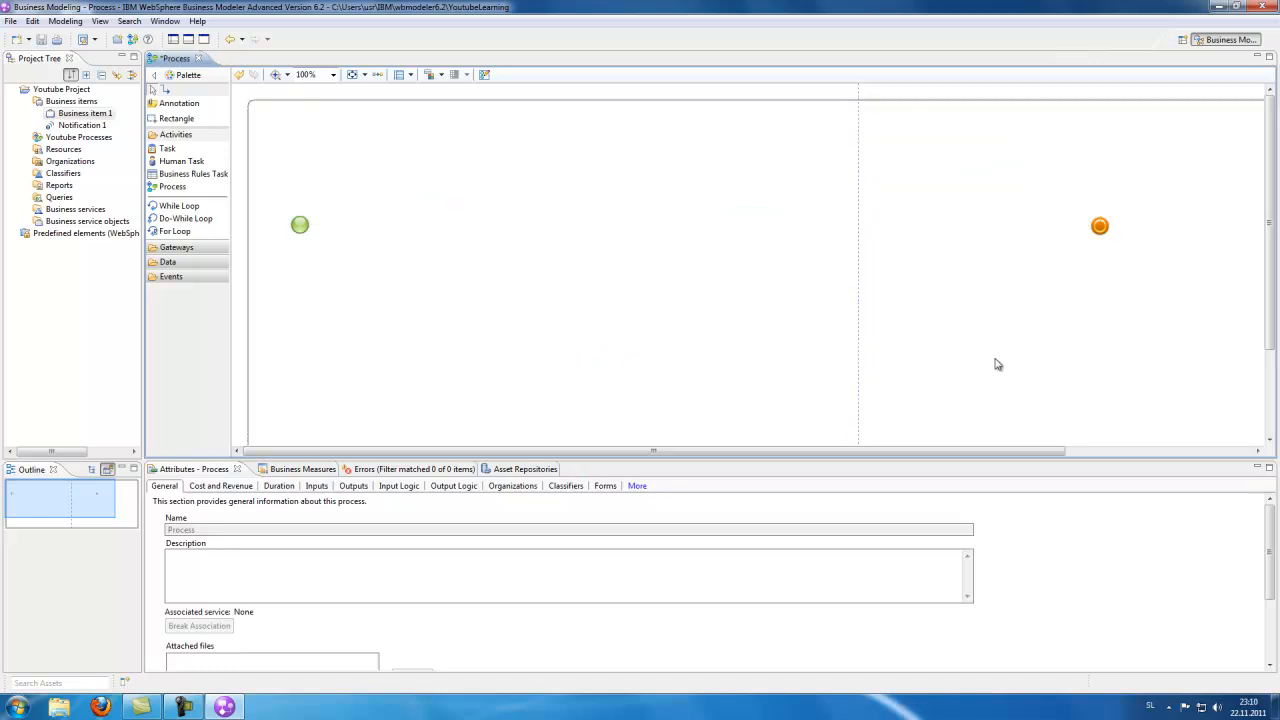
# Select the start node and the end node together in the emptied process diagram
pyautogui.moveTo(819, 305); pyautogui.dragTo(1118, 326)
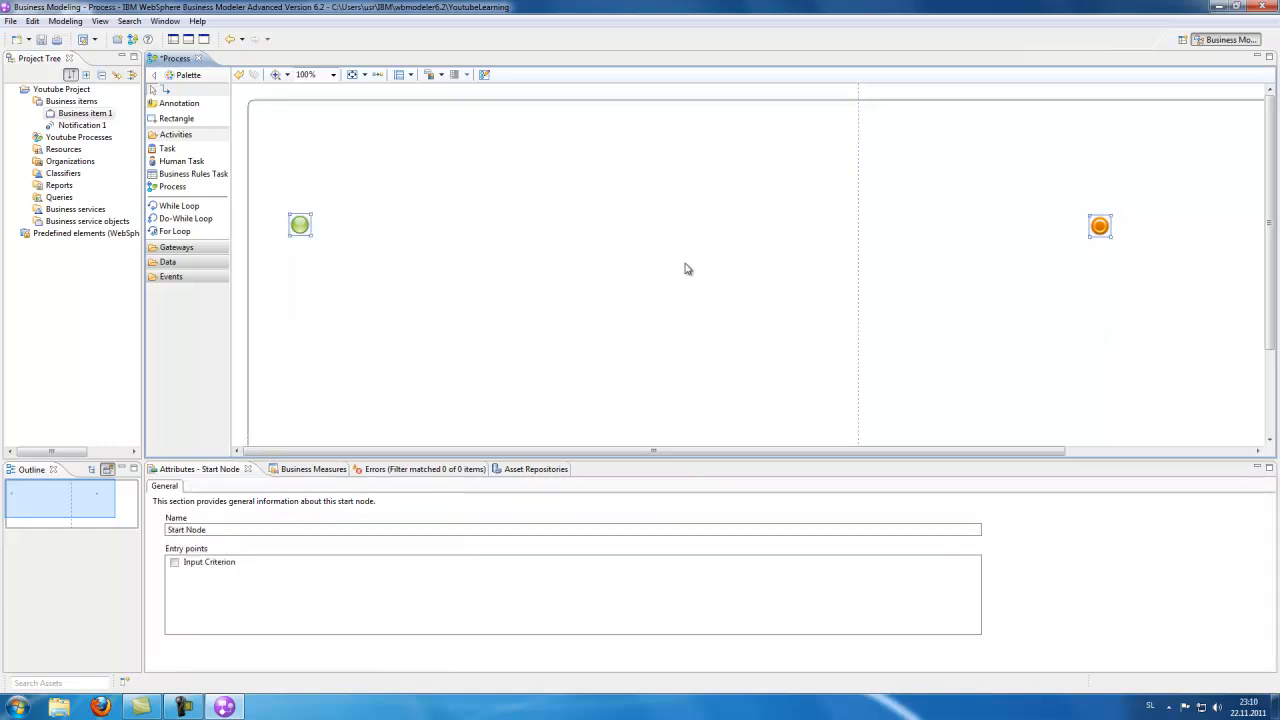